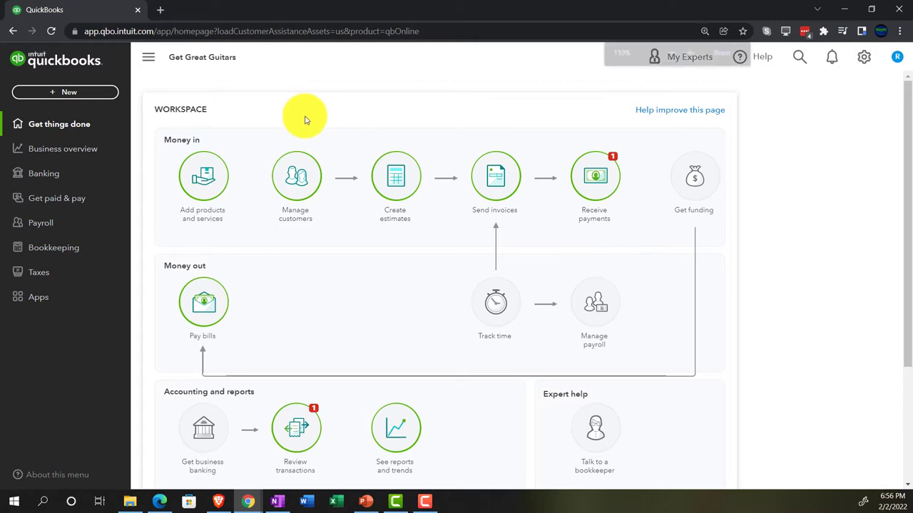
Step: Look at the settings options and the sample company in Edge, and return to the Get Great Guitars file in Chrome
key(ctrl+plus)
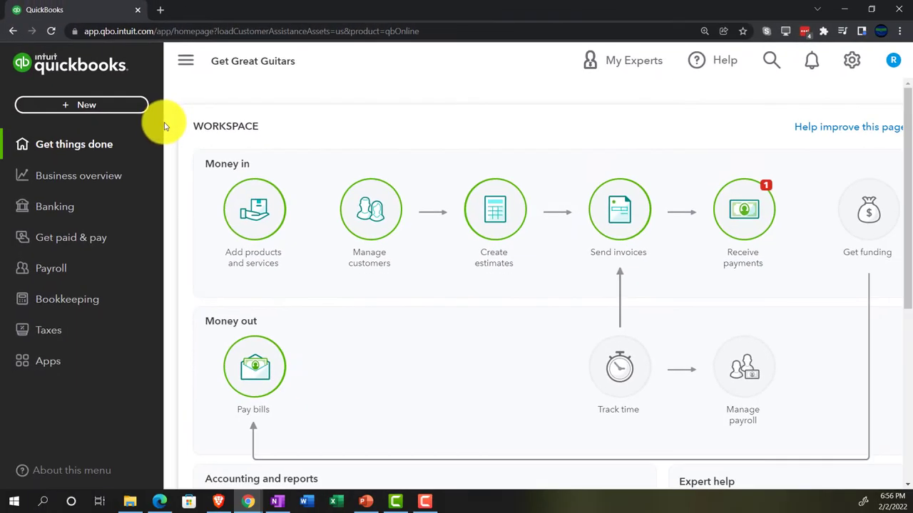
click(852, 61)
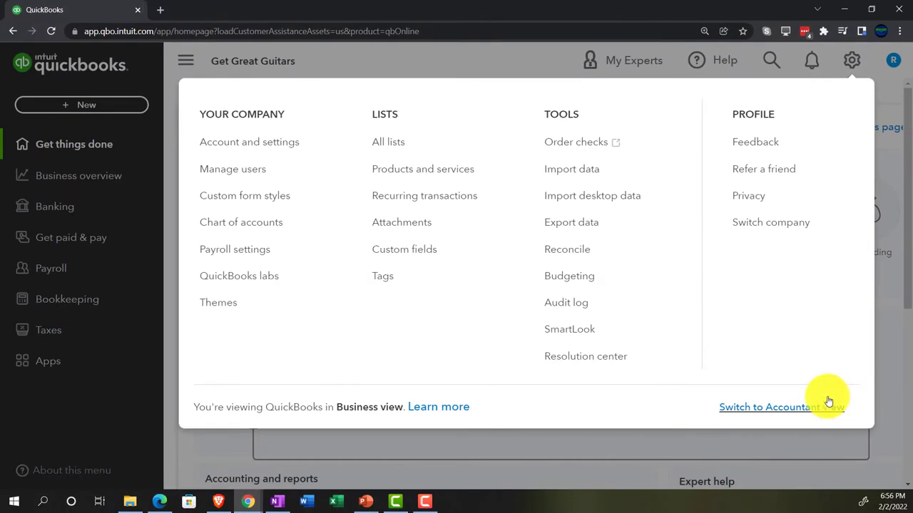
click(160, 502)
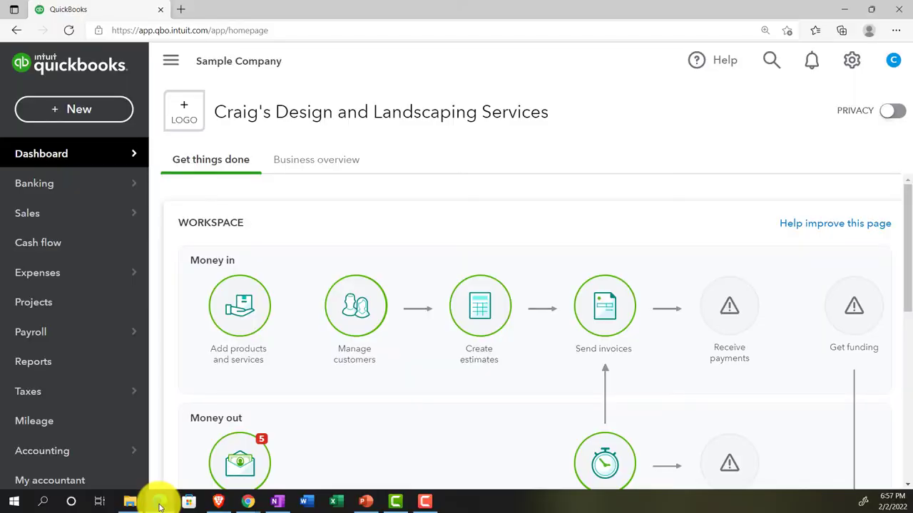
click(160, 502)
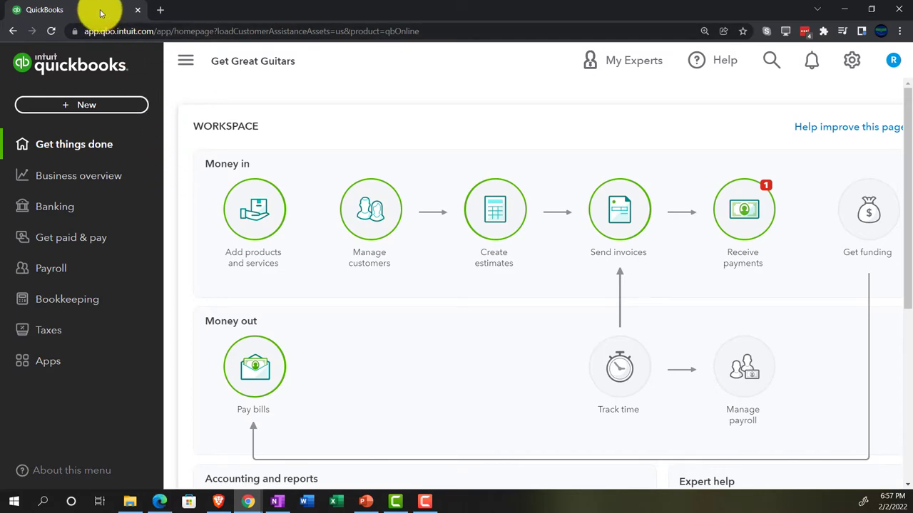
Step: Duplicate the Get Great Guitars browser tab three times
right_click(100, 13)
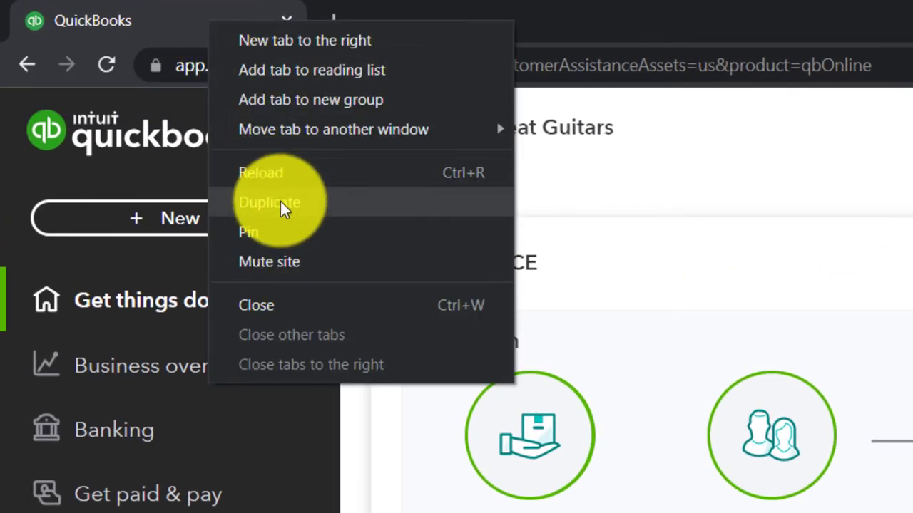
click(281, 205)
click(216, 13)
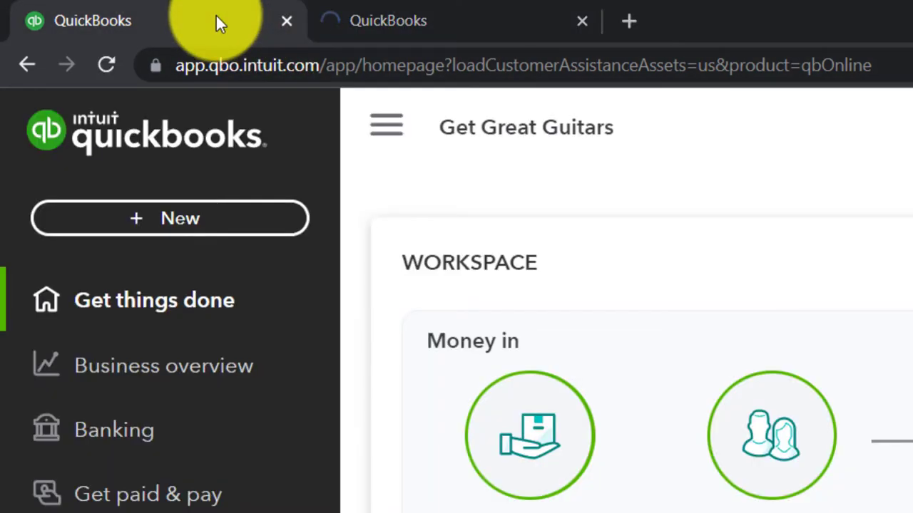
right_click(214, 14)
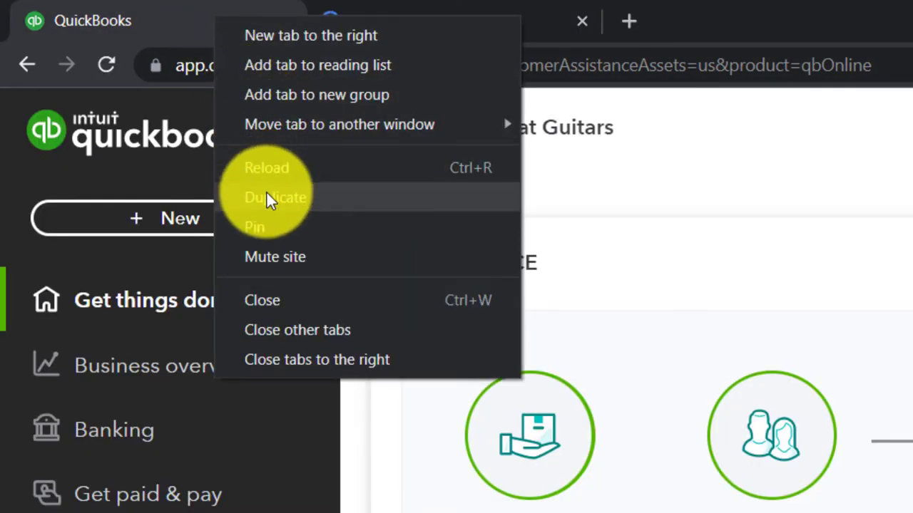
click(266, 197)
click(202, 16)
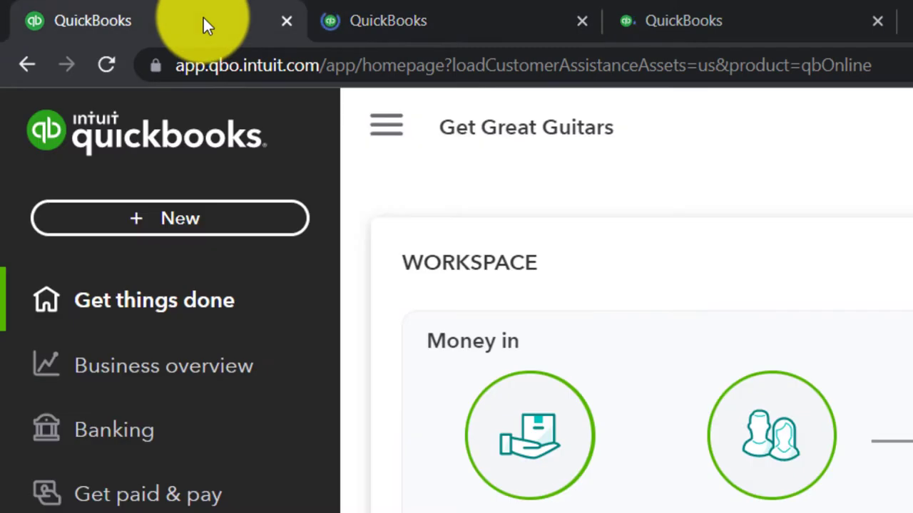
right_click(201, 15)
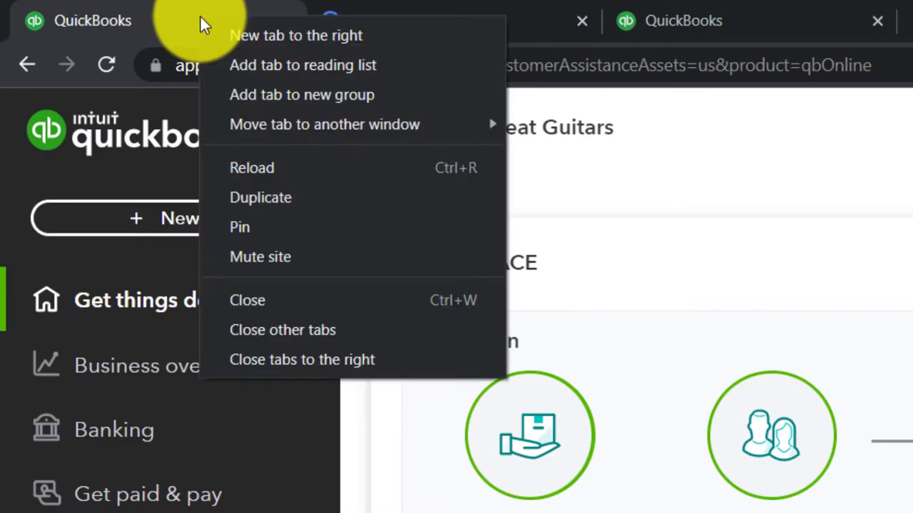
click(256, 197)
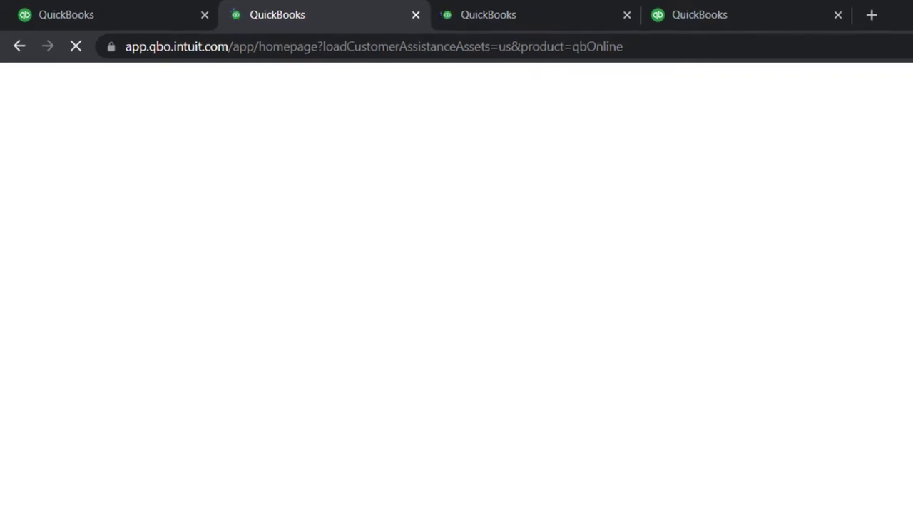
Step: Open the Balance Sheet report in the second browser tab and run it for 01/01/2022 to 02/28/2022
click(161, 502)
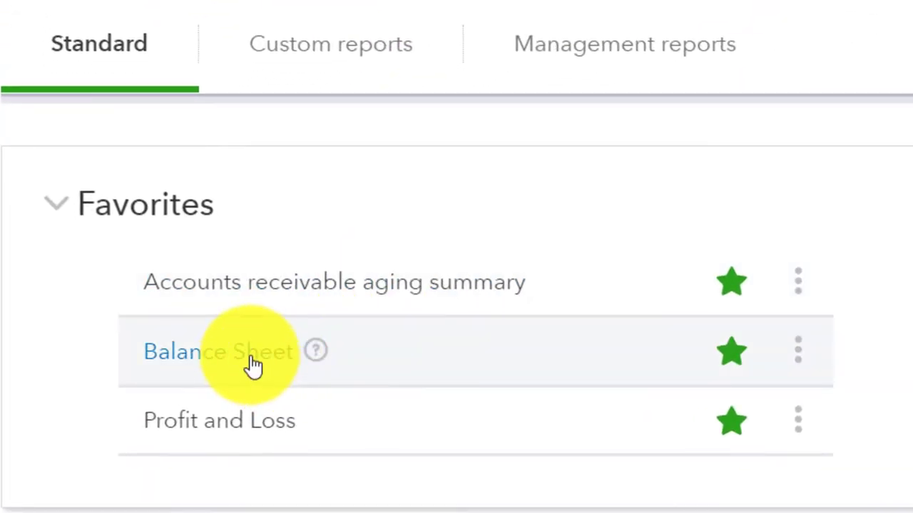
click(251, 364)
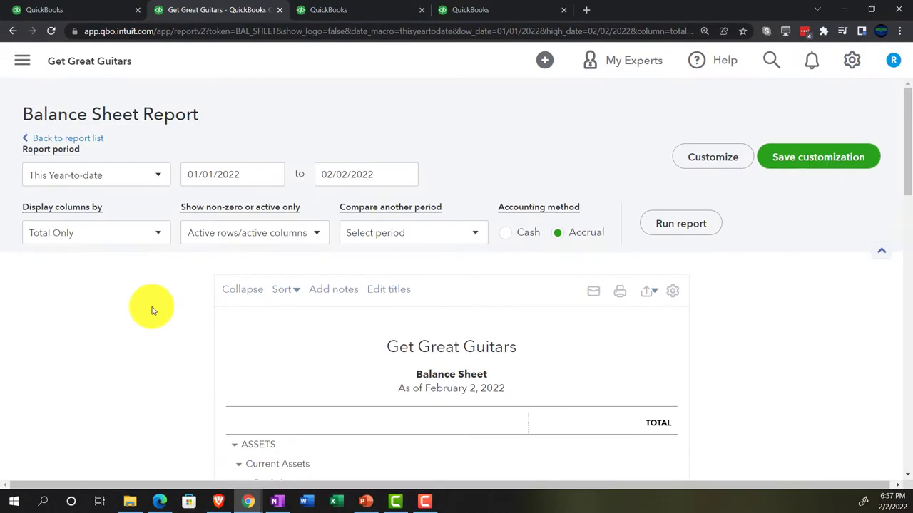
drag(241, 177, 61, 225)
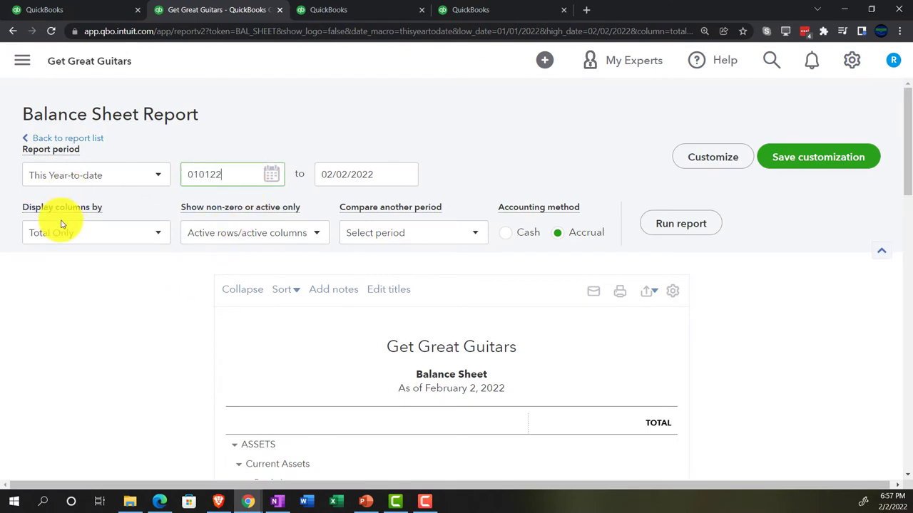
key(Tab)
text(0)
key(Tab)
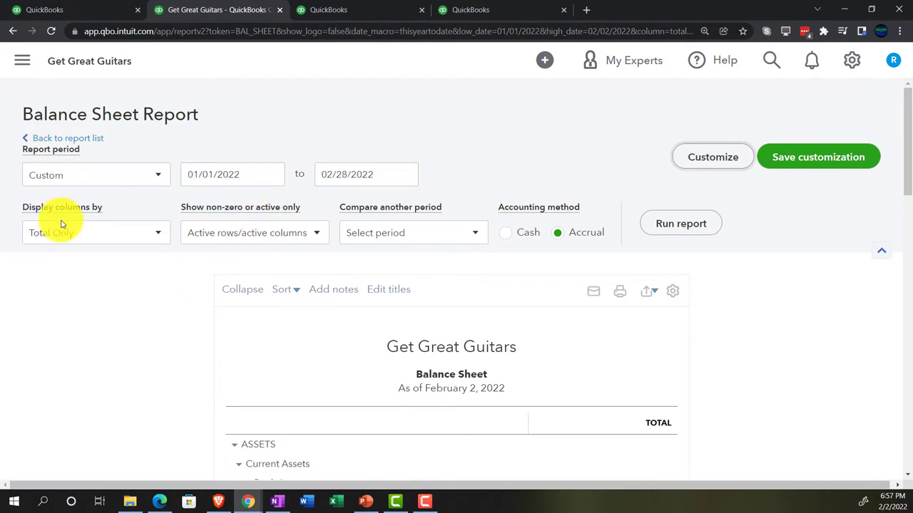
click(673, 224)
scroll(674, 237, down, 3)
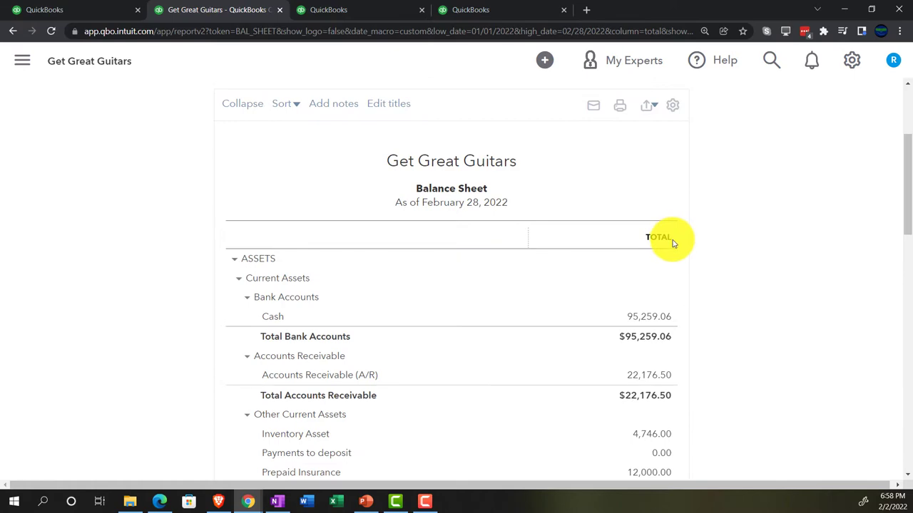
key(ctrl+plus)
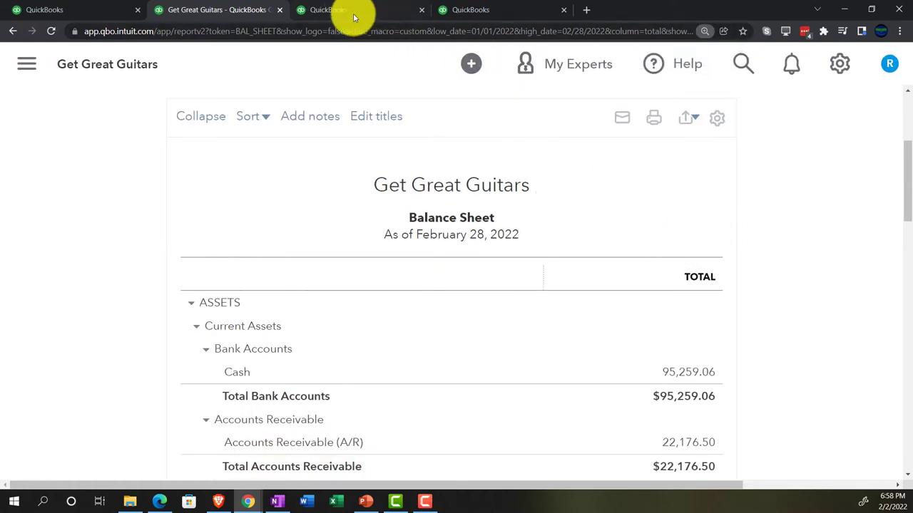
Step: Open the Profit and Loss report from the favorite reports in the third browser tab
click(354, 17)
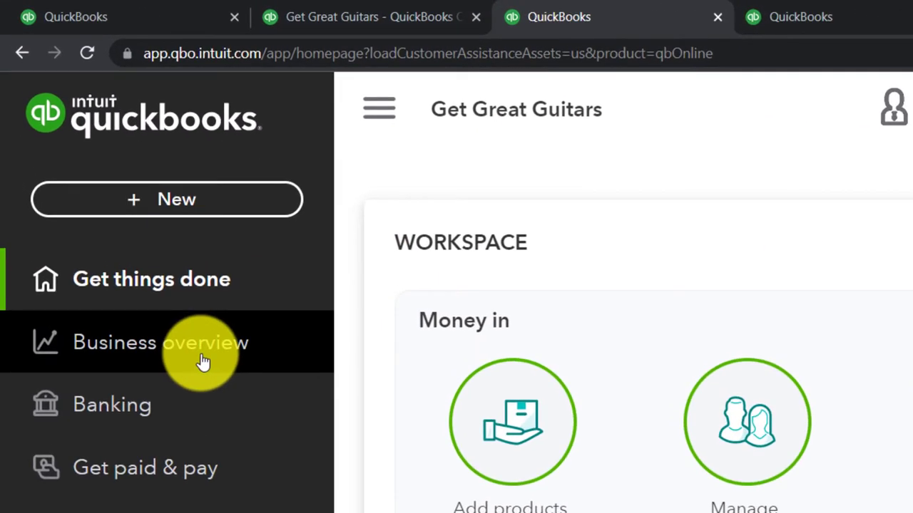
click(203, 361)
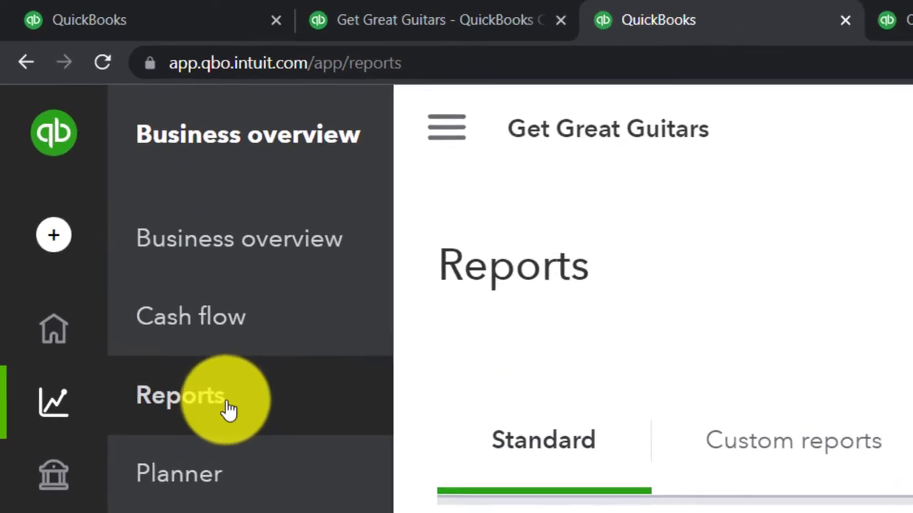
click(442, 142)
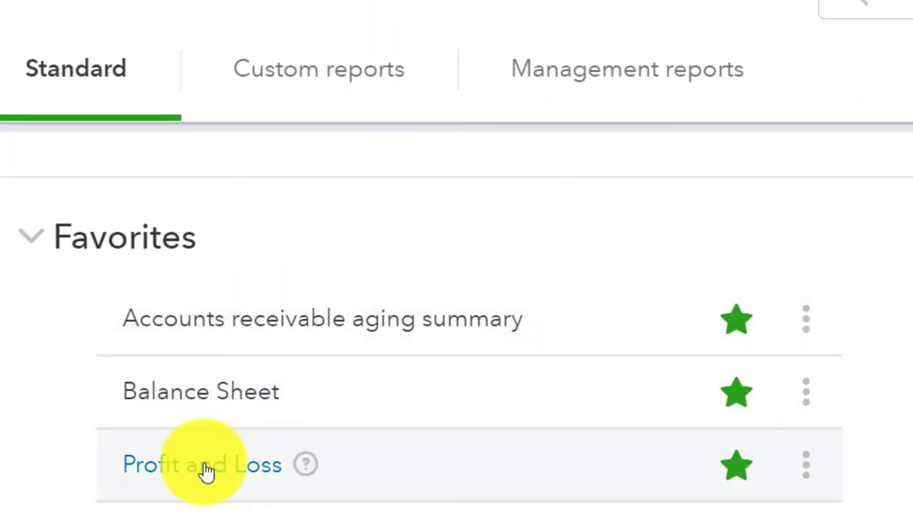
click(206, 471)
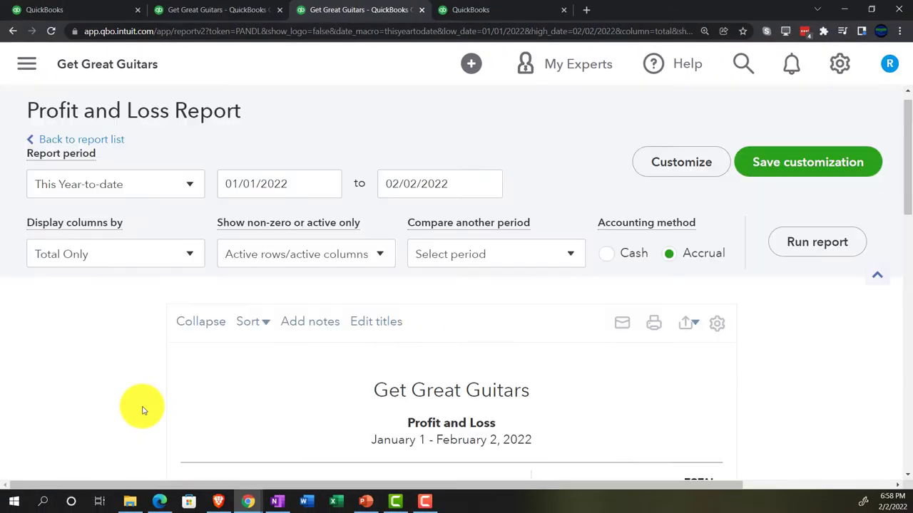
Step: Run the Profit and Loss report for 01/01/2022 to 02/28/2022 with columns displayed by months
click(300, 202)
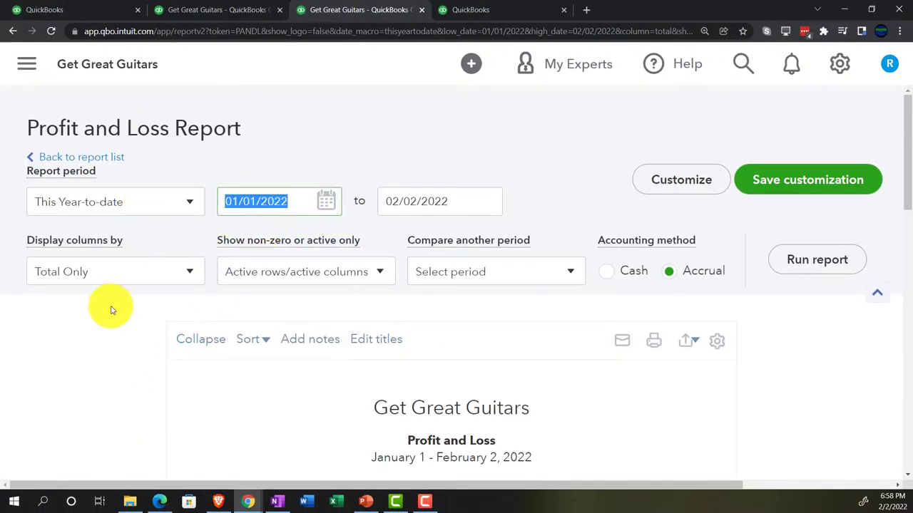
text(01/01/202)
key(Tab)
text(0)
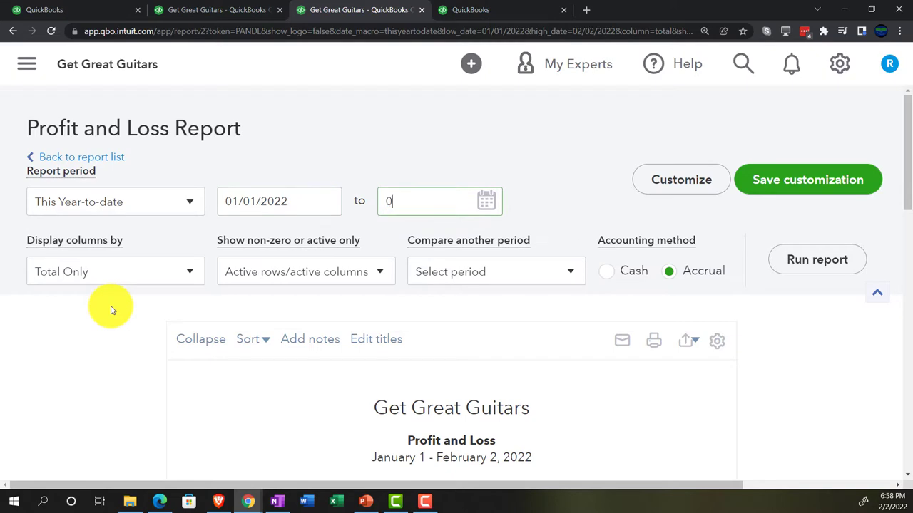
key(Tab)
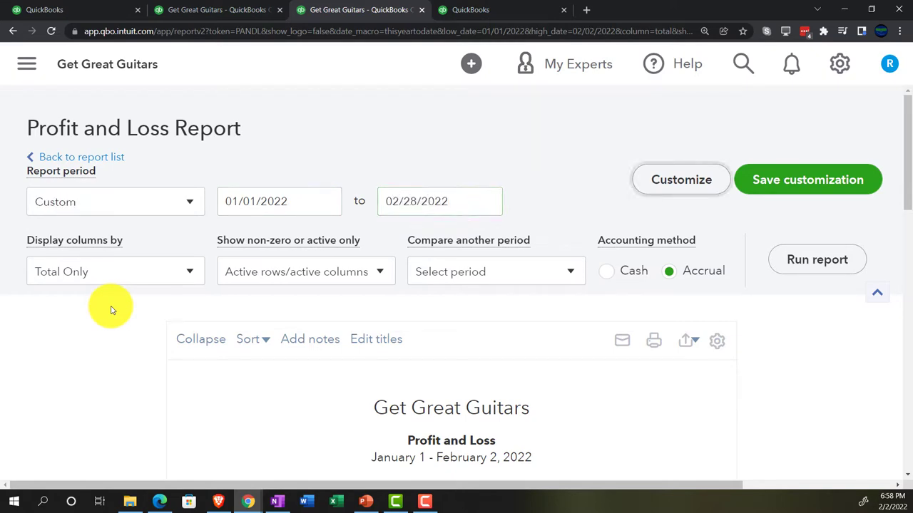
click(191, 274)
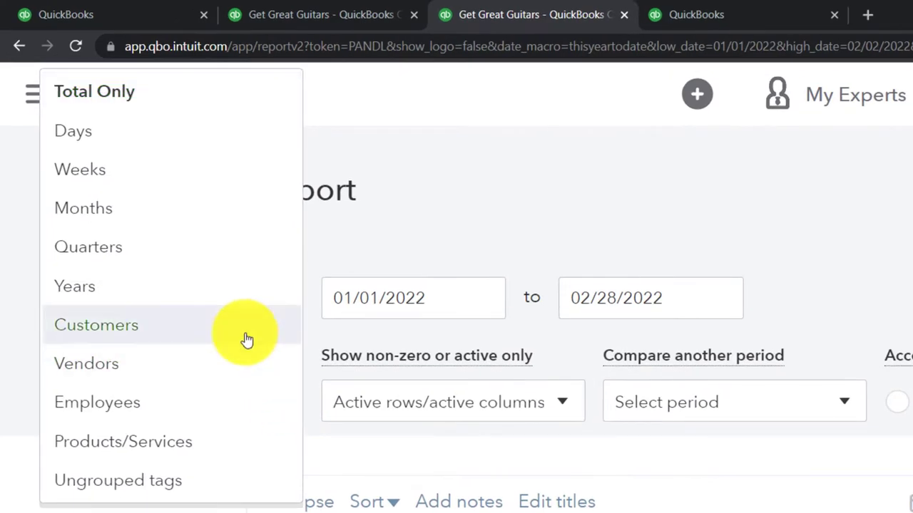
click(171, 214)
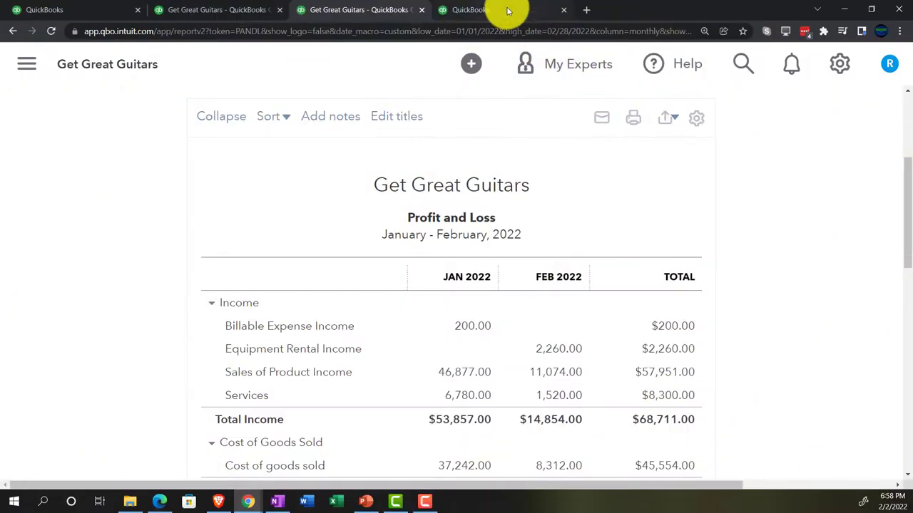
Step: Find the standard Trial Balance report by searching the reports for "trial" in the fourth browser tab, and open it
click(508, 9)
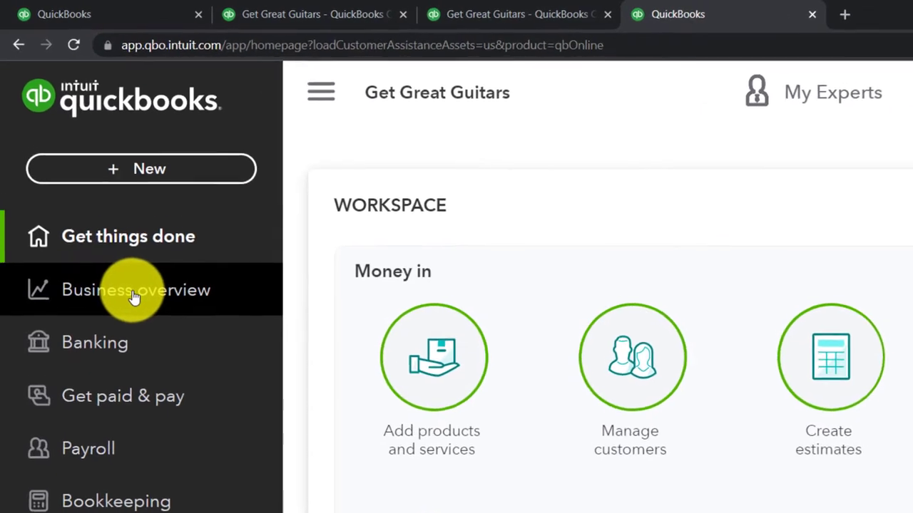
click(105, 235)
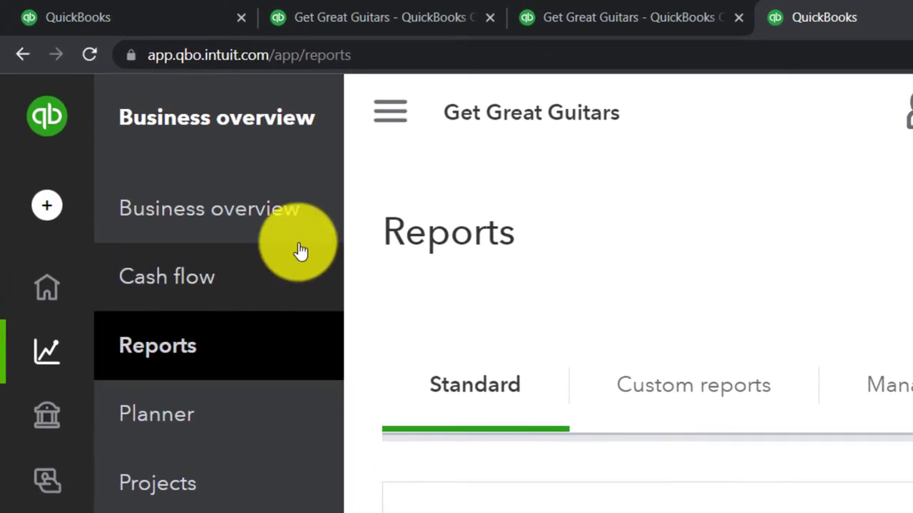
click(389, 115)
click(428, 246)
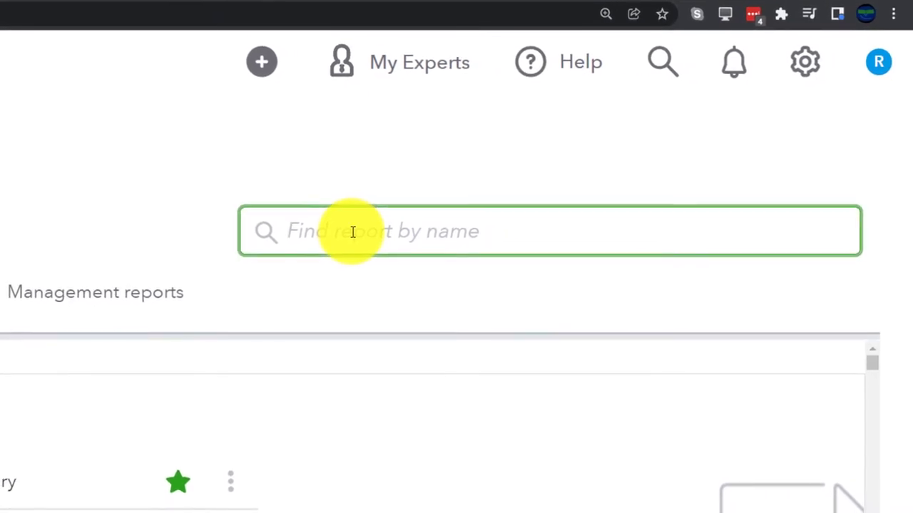
text(trial)
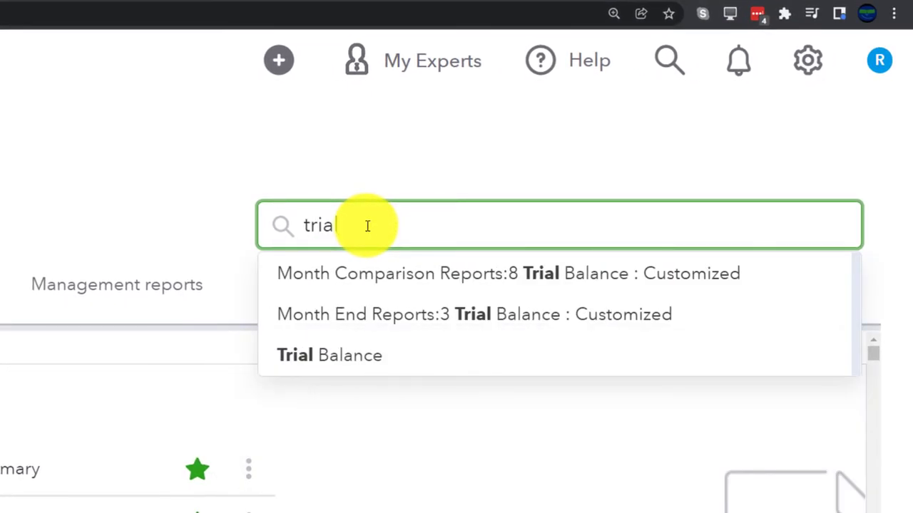
key(Down)
key(Down)
key(Down)
key(Return)
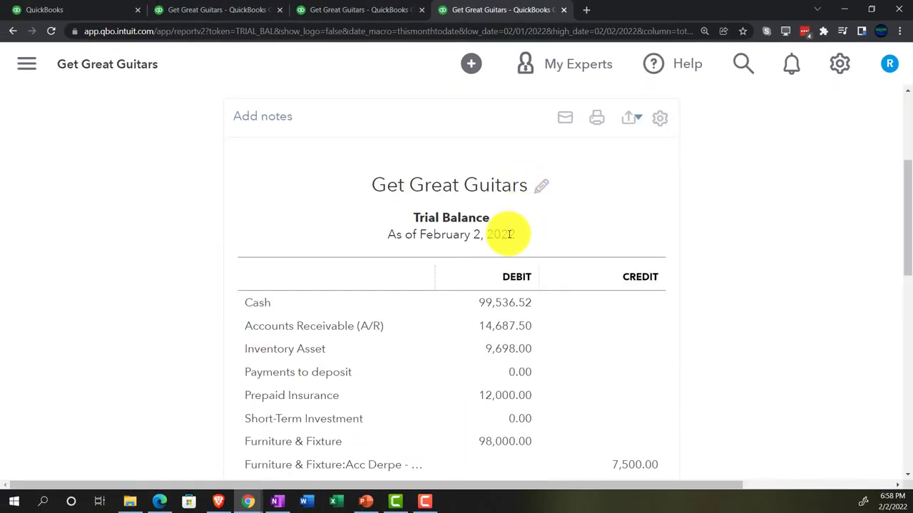
Step: Run the Trial Balance report for 01/01/2022 to 02/28/2022
scroll(499, 255, up, 3)
click(314, 203)
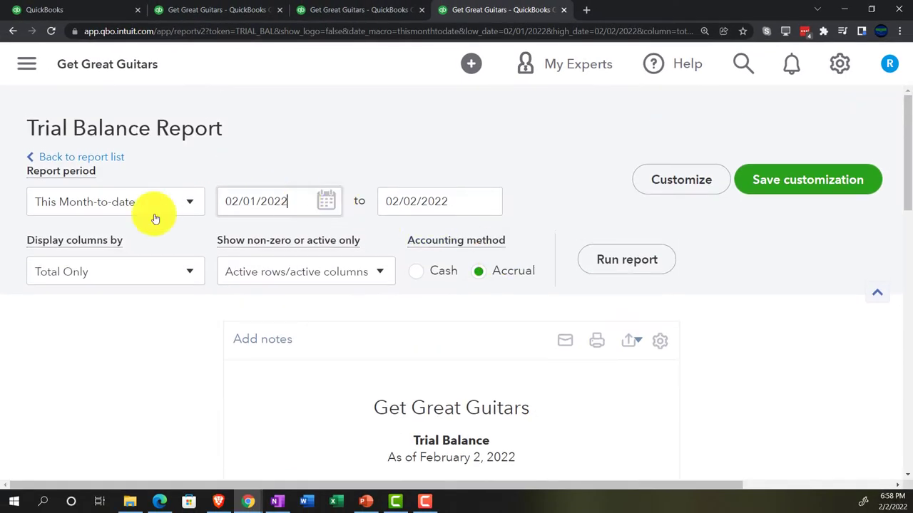
text(0101)
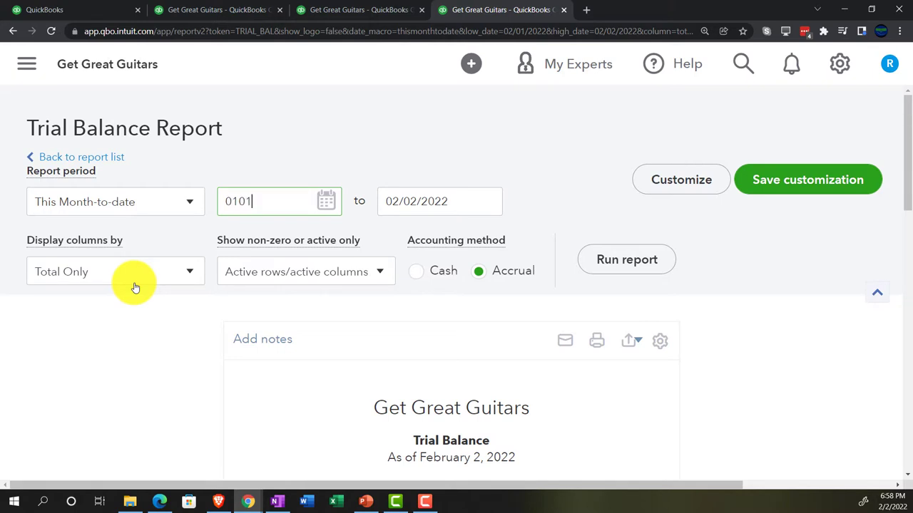
key(Tab)
text(02)
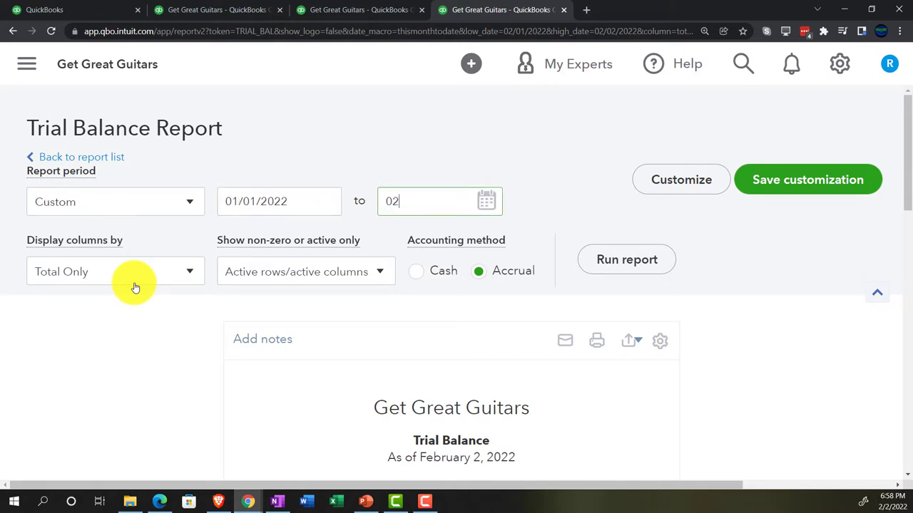
text(/28/202)
key(Tab)
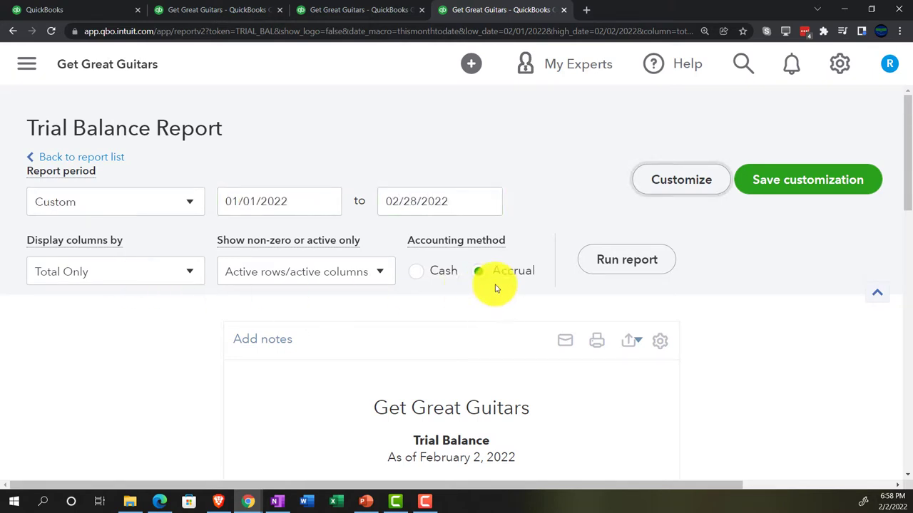
click(603, 259)
scroll(603, 260, down, 3)
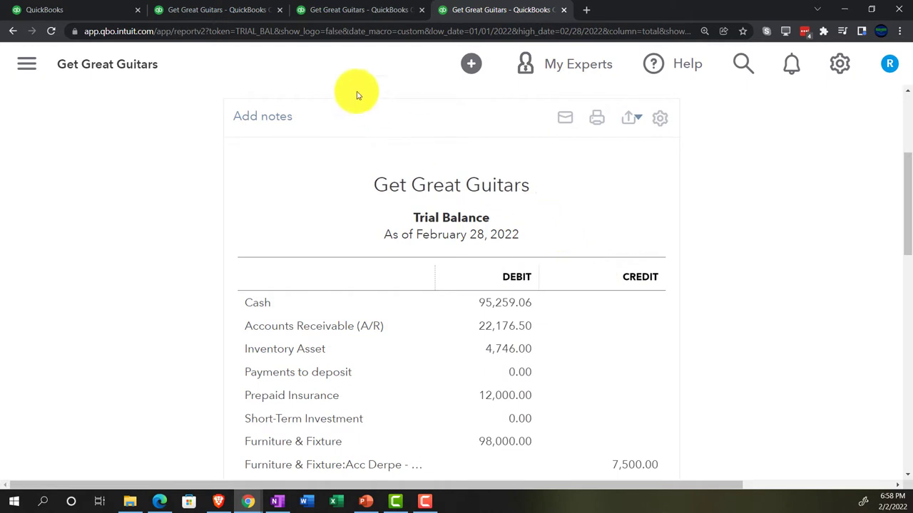
Step: Examine the current assets on the Balance Sheet report in the second browser tab
click(227, 9)
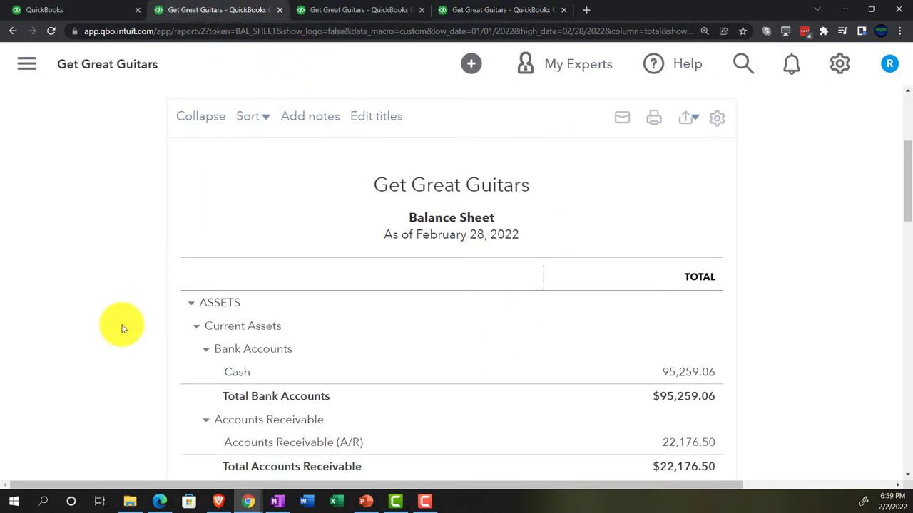
scroll(123, 328, down, 1)
key(ctrl+plus)
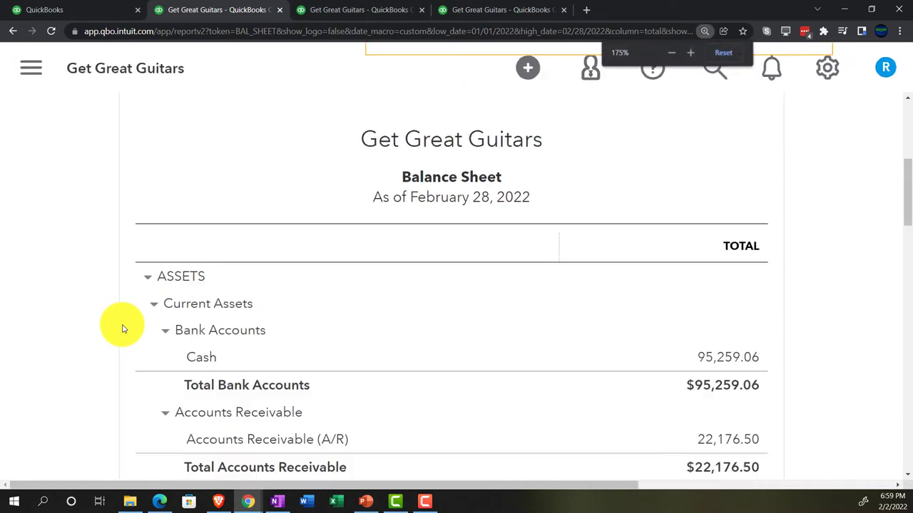
scroll(344, 327, down, 2)
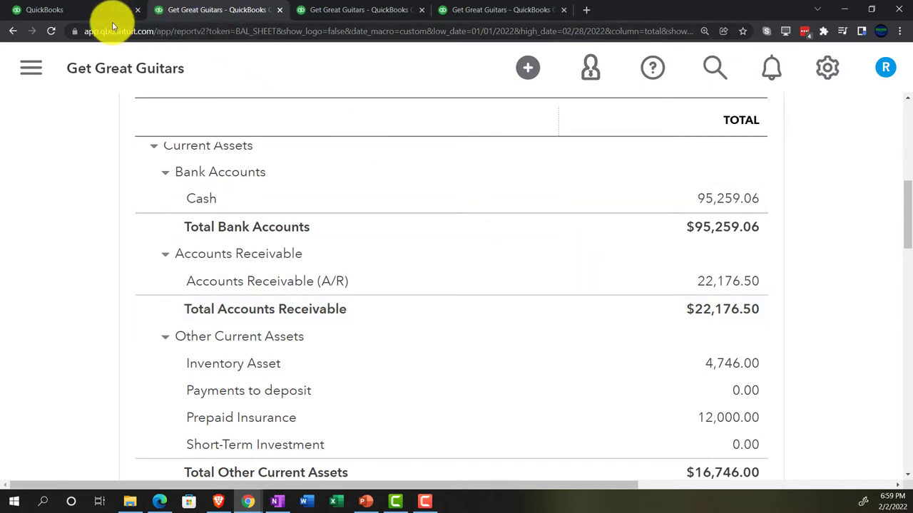
Step: Start a new customer invoice from the QuickBooks home page in the first browser tab
click(75, 10)
key(ctrl+plus)
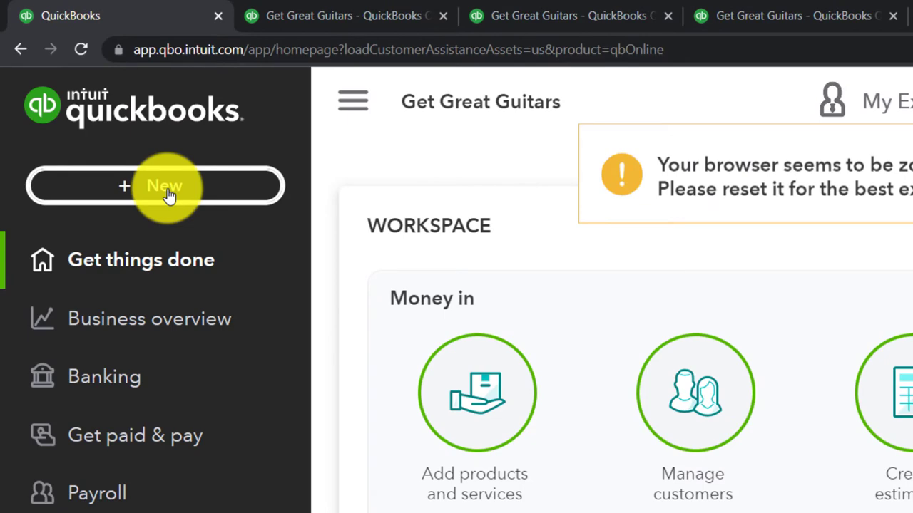
click(170, 189)
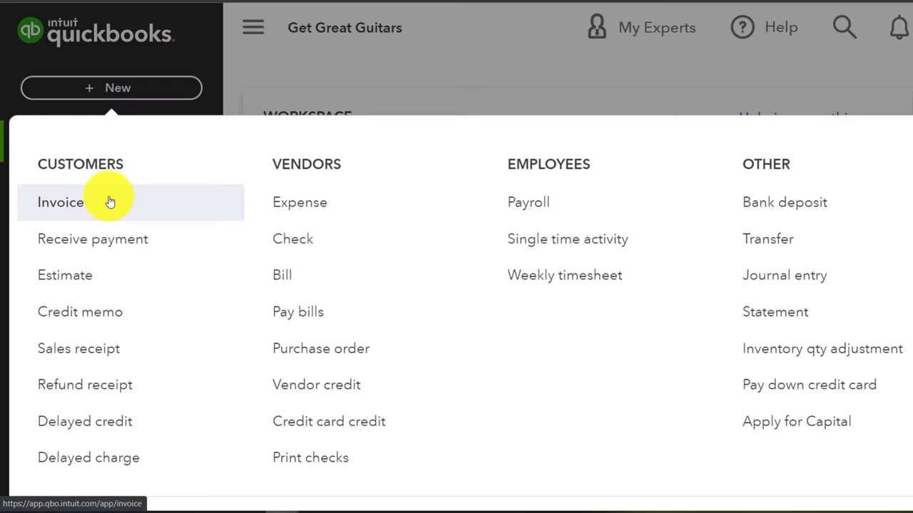
key(ctrl+minus)
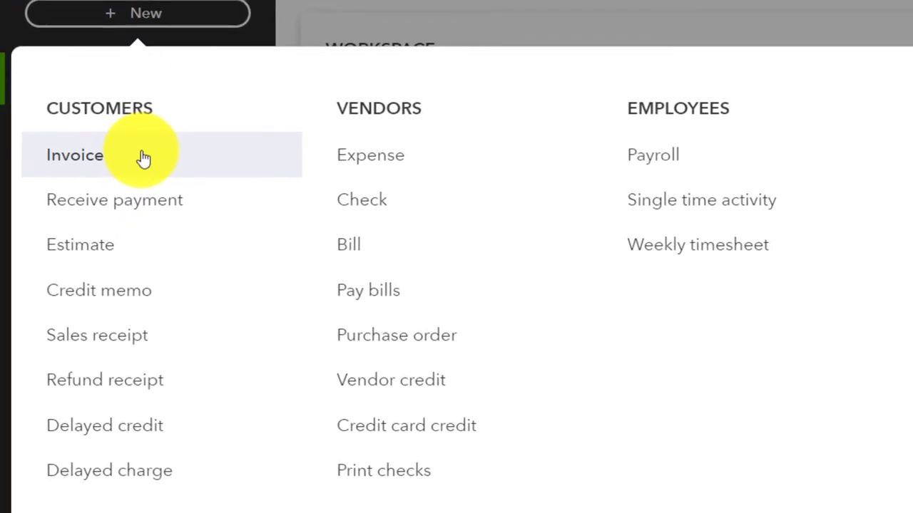
click(84, 191)
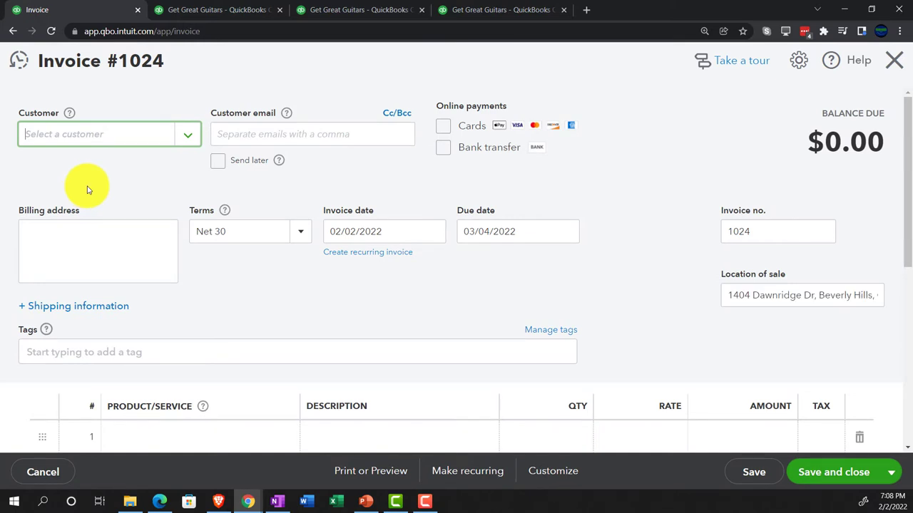
Step: Choose Anderson Guitars as the customer of the invoice
click(77, 147)
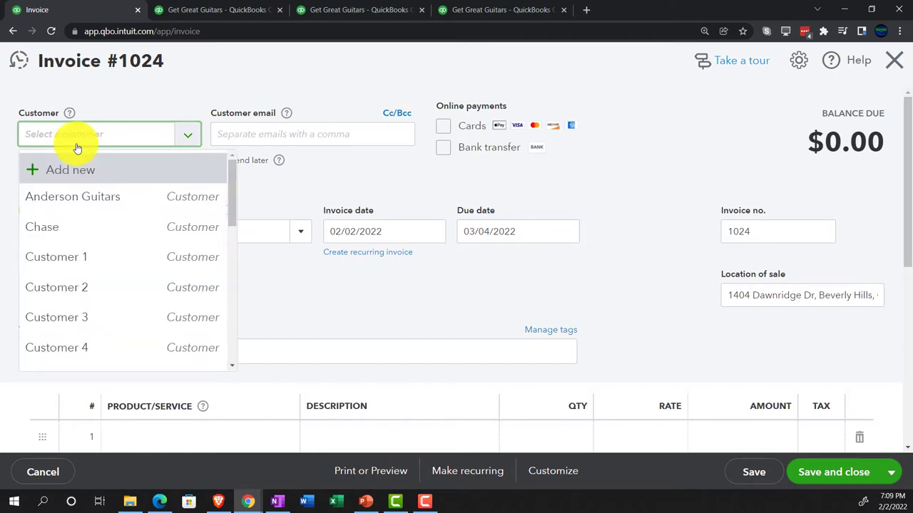
text(and)
key(Down)
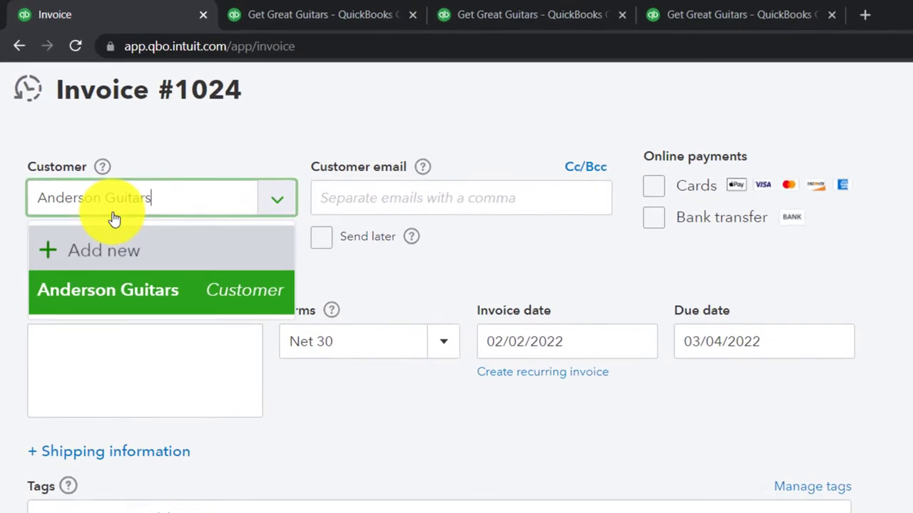
key(Return)
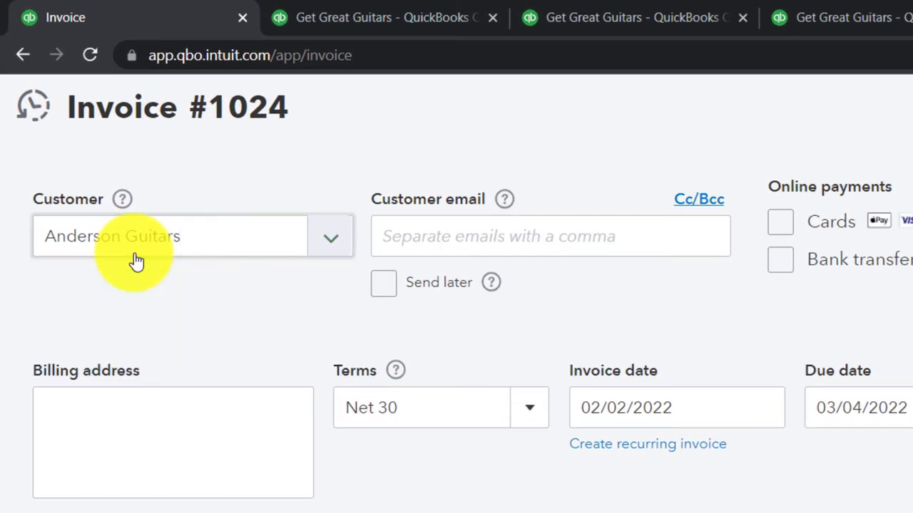
key(Tab)
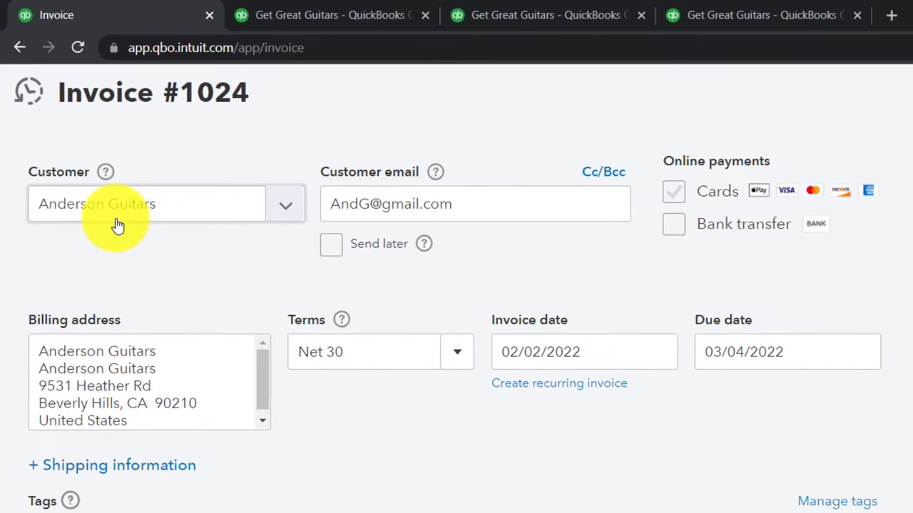
Step: Set the invoice date to 03/05/2022, keeping the Net 30 terms
key(Tab)
key(Tab)
key(Tab)
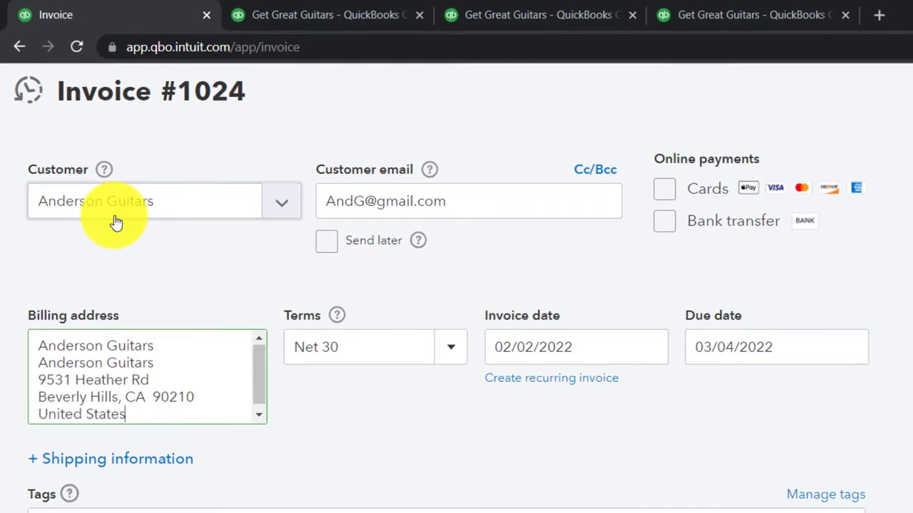
key(Tab)
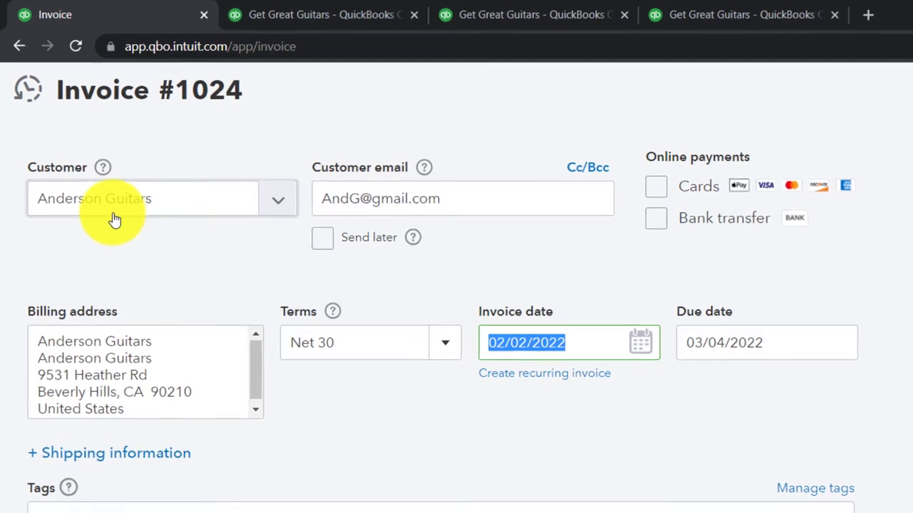
text(03/05/2022)
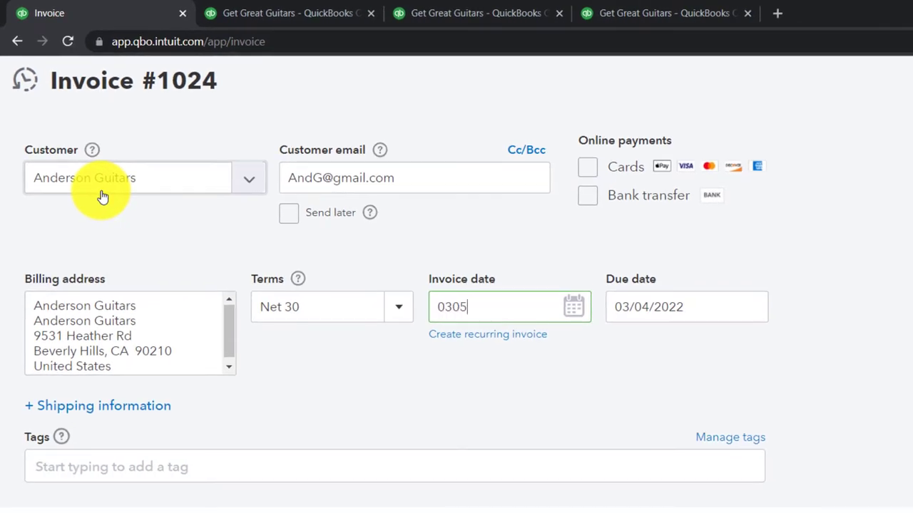
key(Tab)
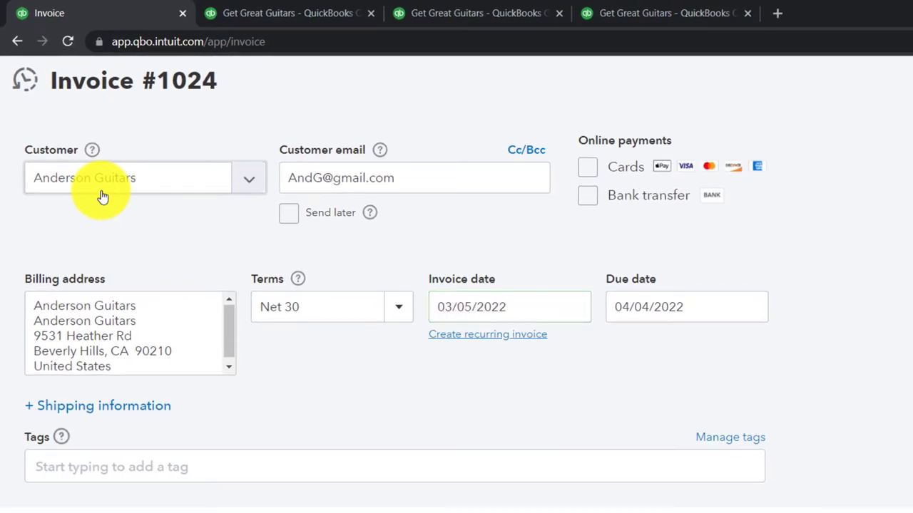
key(Tab)
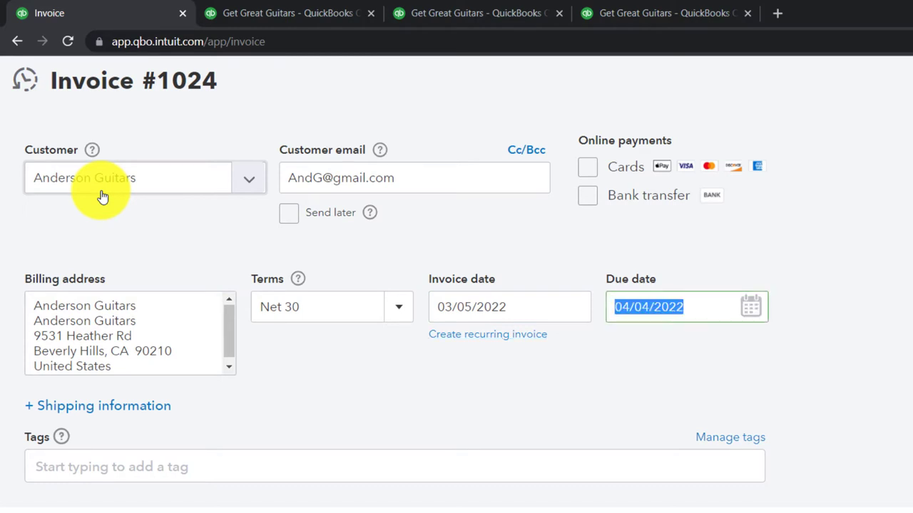
key(Tab)
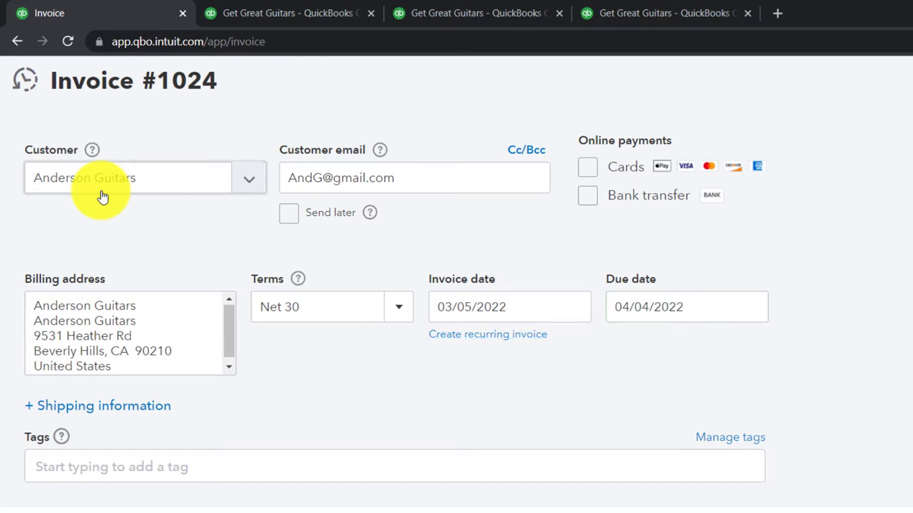
Step: Add the ELP product (Epiphone Les Paul) as the invoice's first line item with its default quantity and rate
scroll(102, 197, down, 2)
key(Tab)
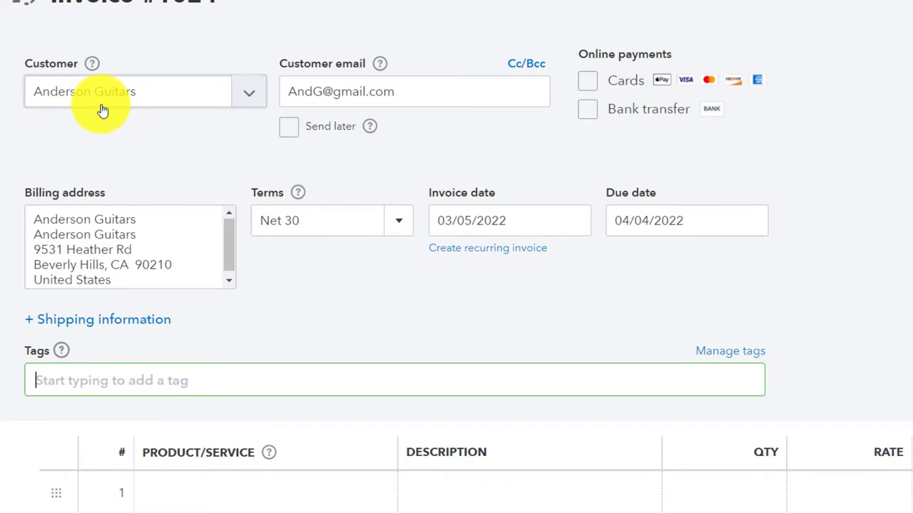
key(Tab)
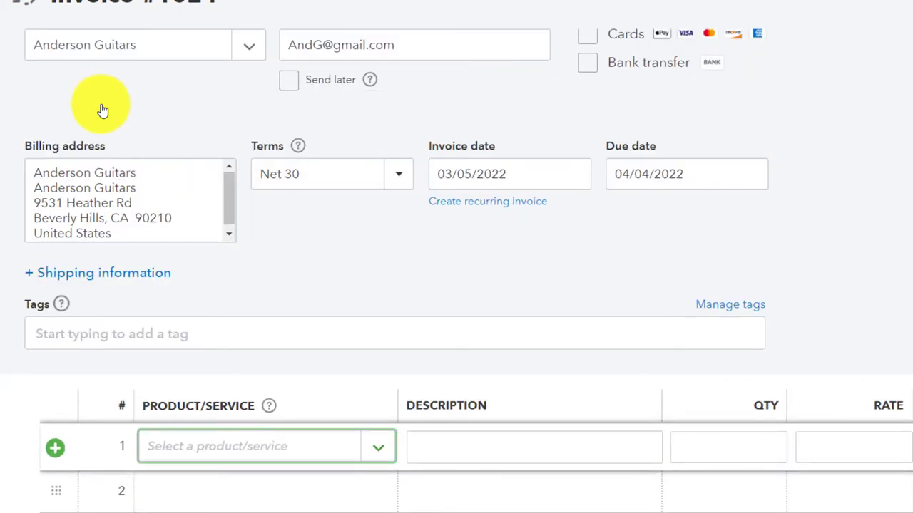
text(elp)
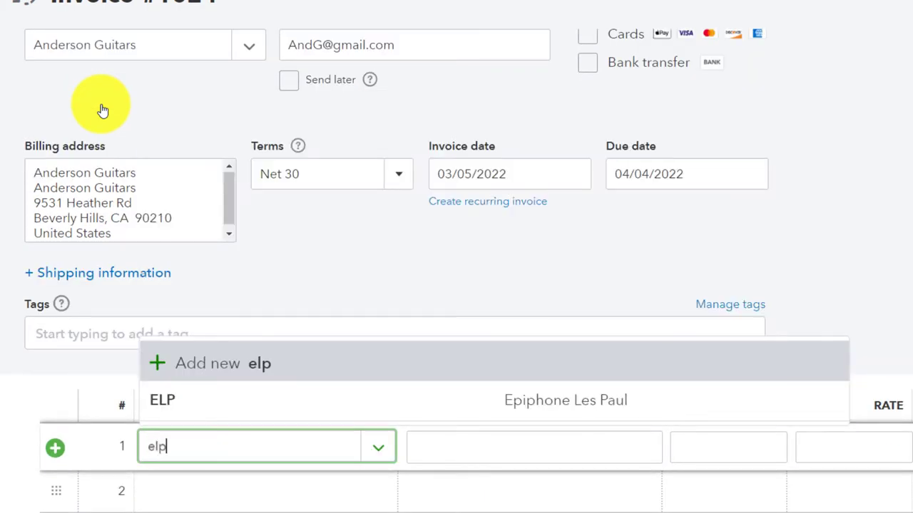
key(Down)
key(Tab)
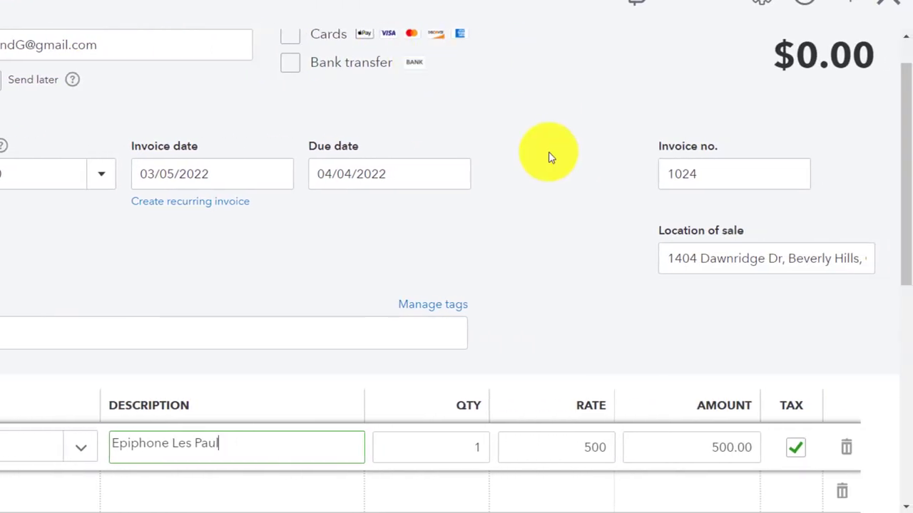
key(Tab)
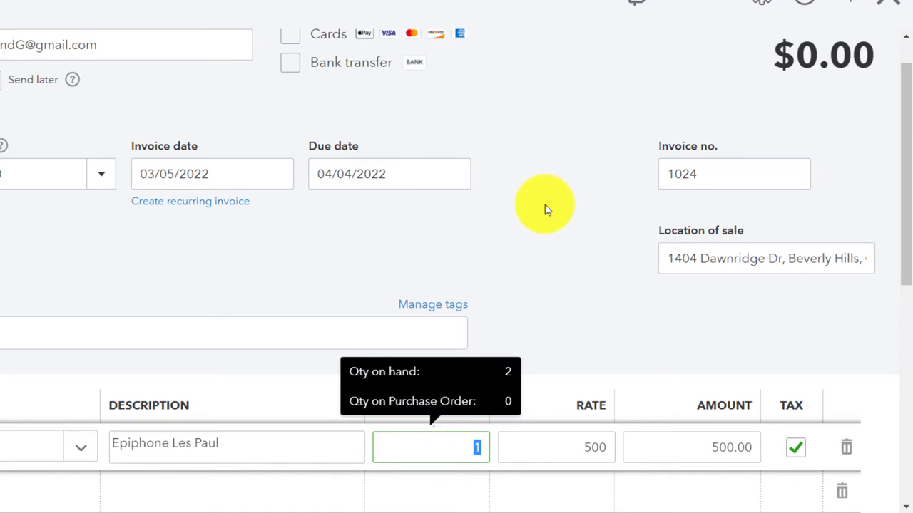
click(545, 204)
scroll(519, 207, down, 2)
click(302, 332)
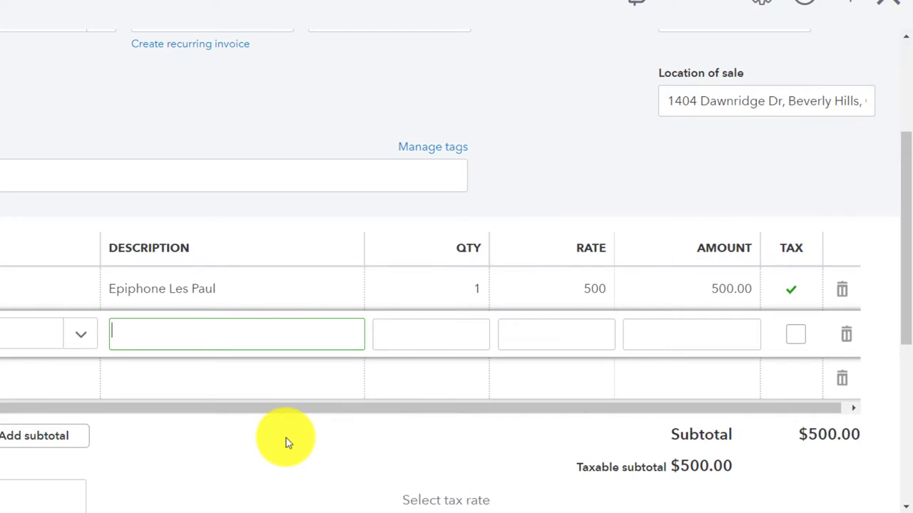
Step: Check the invoice totals and review how the sales tax on the invoice is calculated
scroll(286, 437, down, 2)
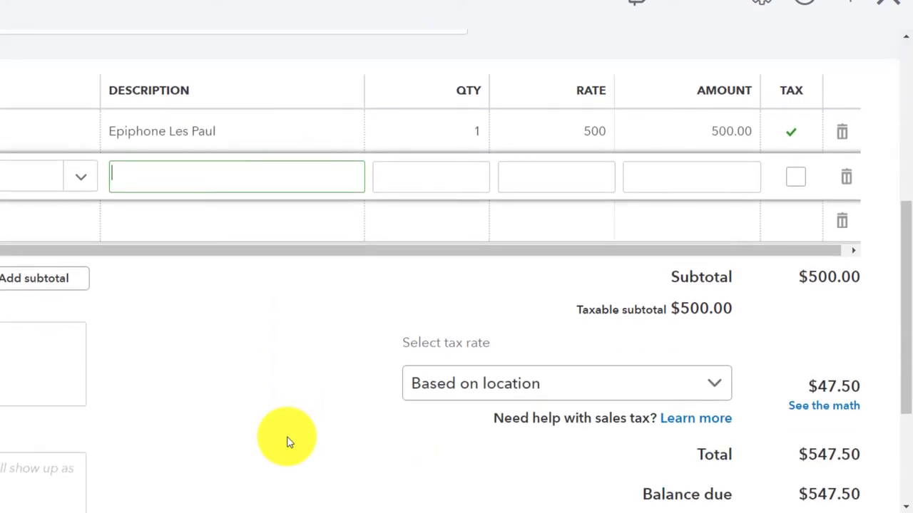
scroll(296, 408, down, 1)
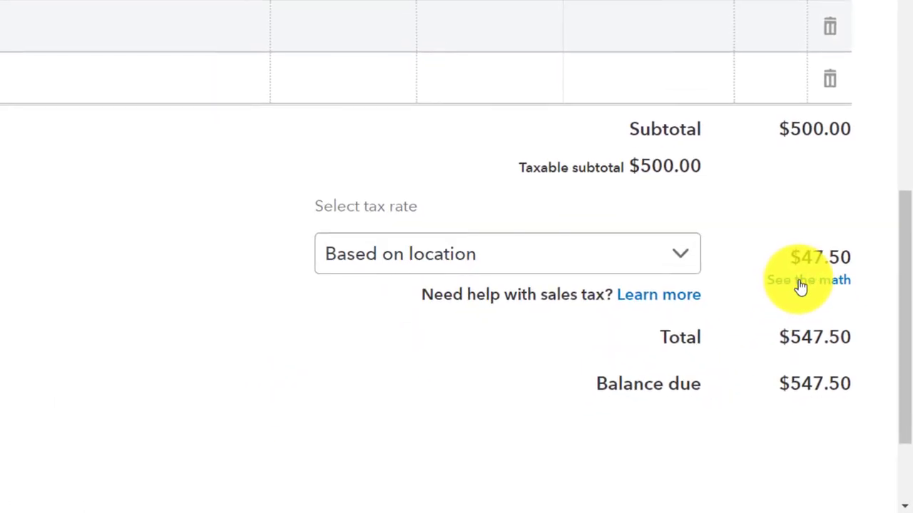
click(796, 283)
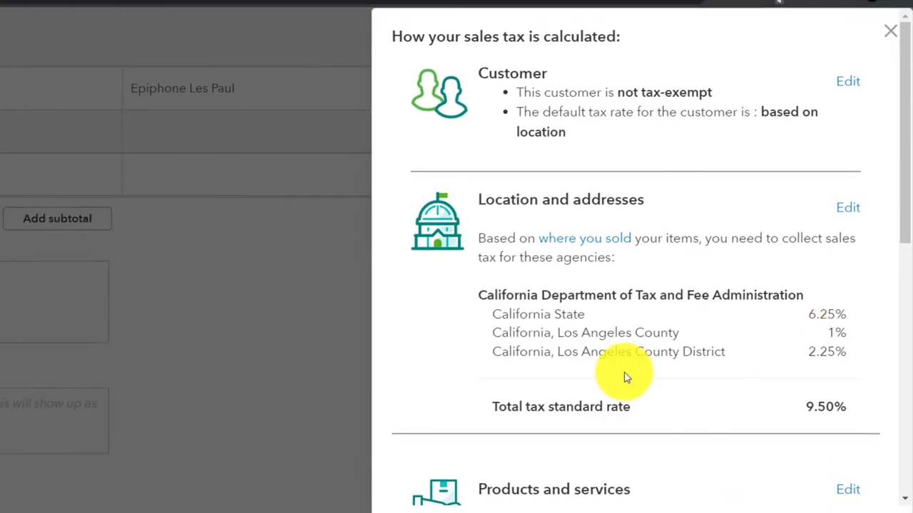
scroll(609, 369, down, 7)
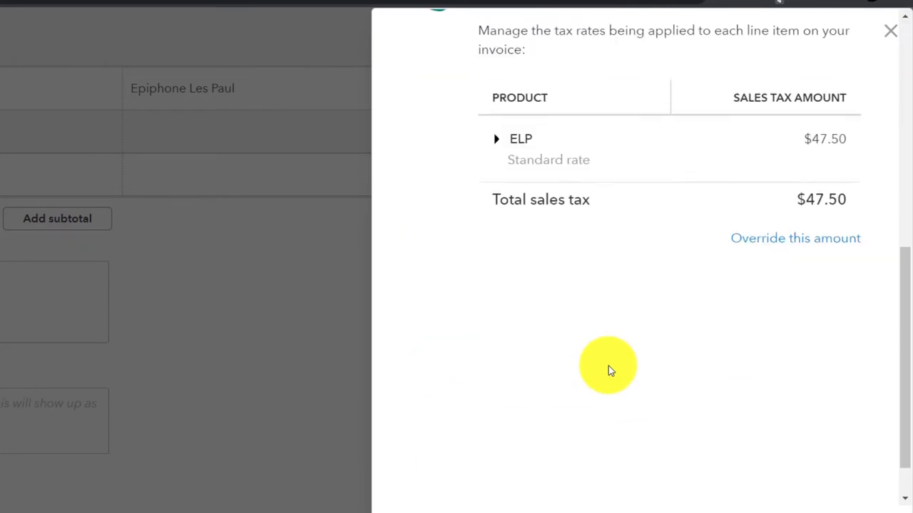
scroll(606, 369, up, 3)
Step: Override the sales tax with a 5% rate, giving Other (or reason not listed) as the reason, and save and close the invoice
click(764, 416)
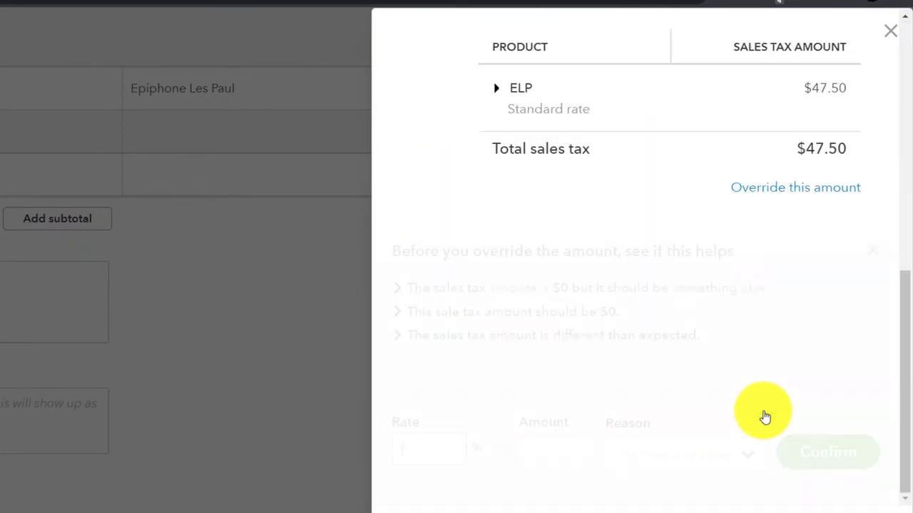
text(5)
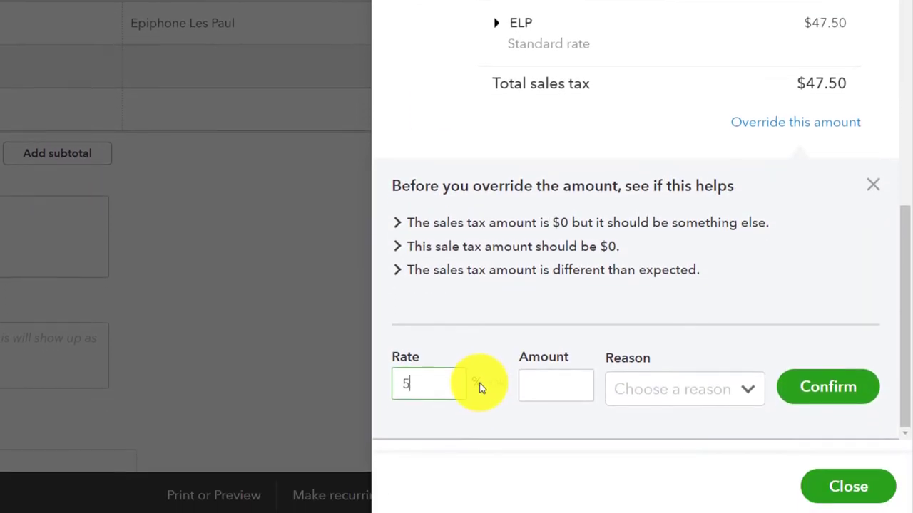
click(751, 382)
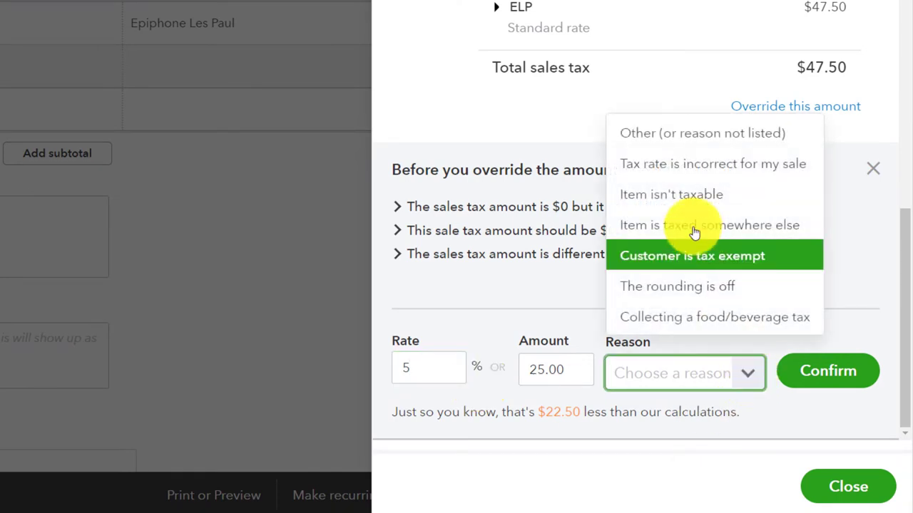
click(638, 137)
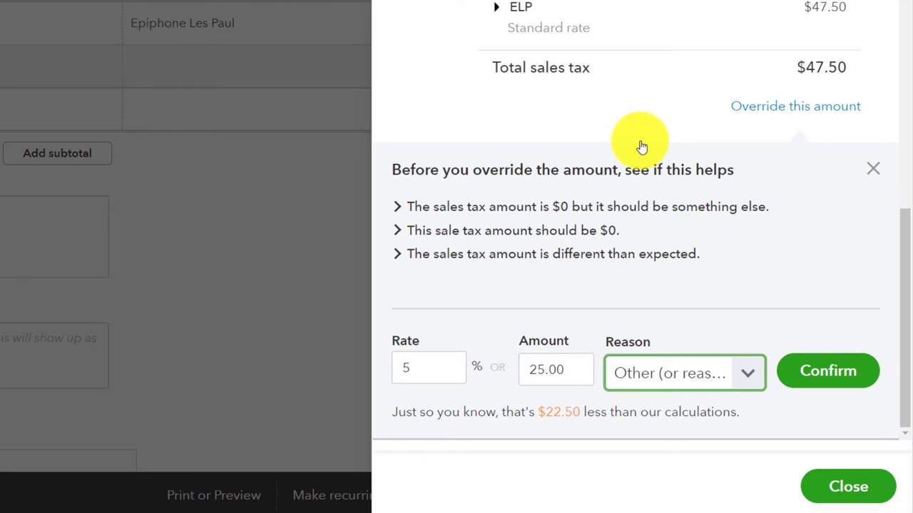
click(809, 382)
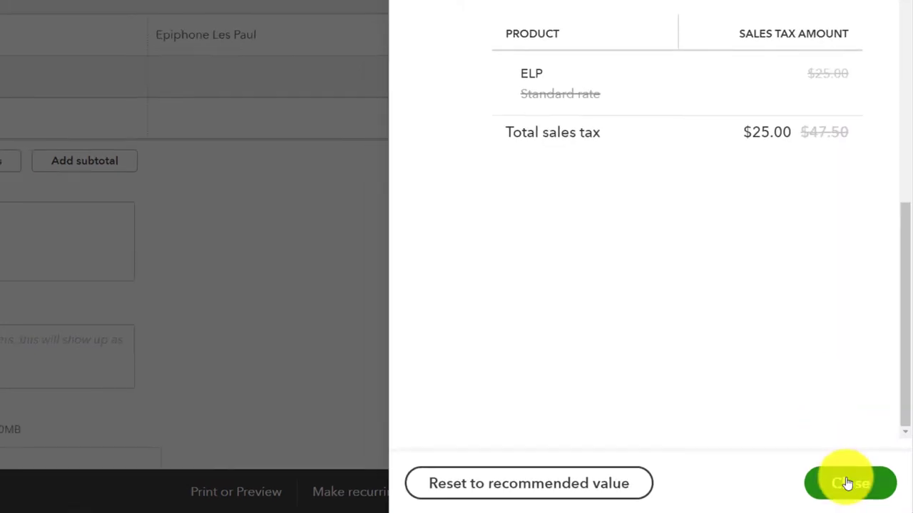
click(845, 485)
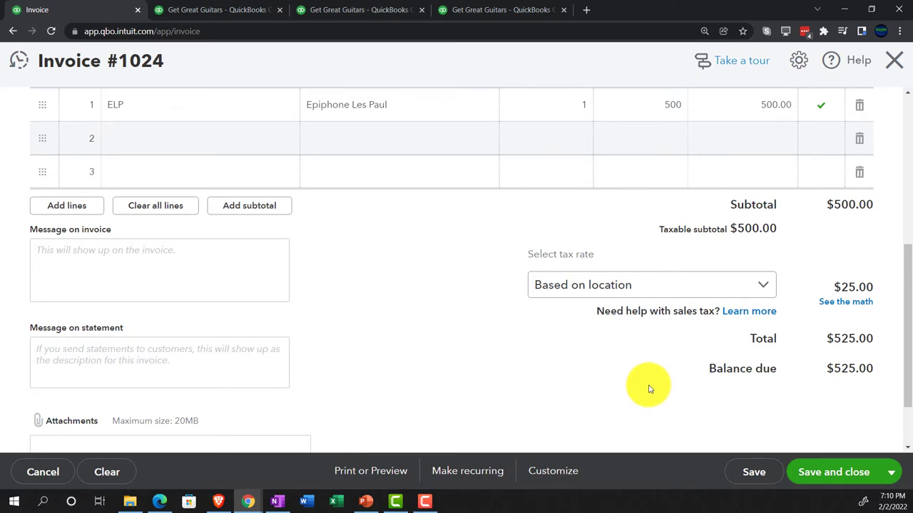
click(836, 473)
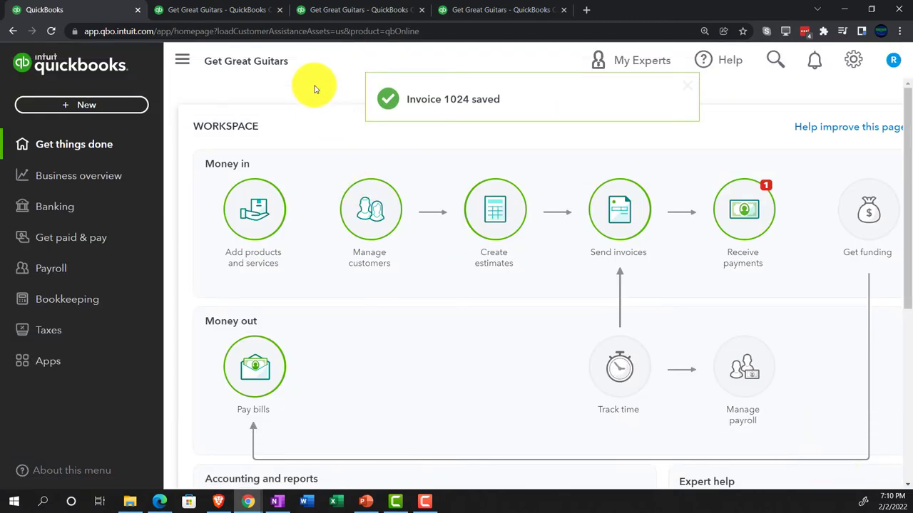
Step: Run the Balance Sheet report for the period 03/01/2022 to 03/31/2022
click(235, 10)
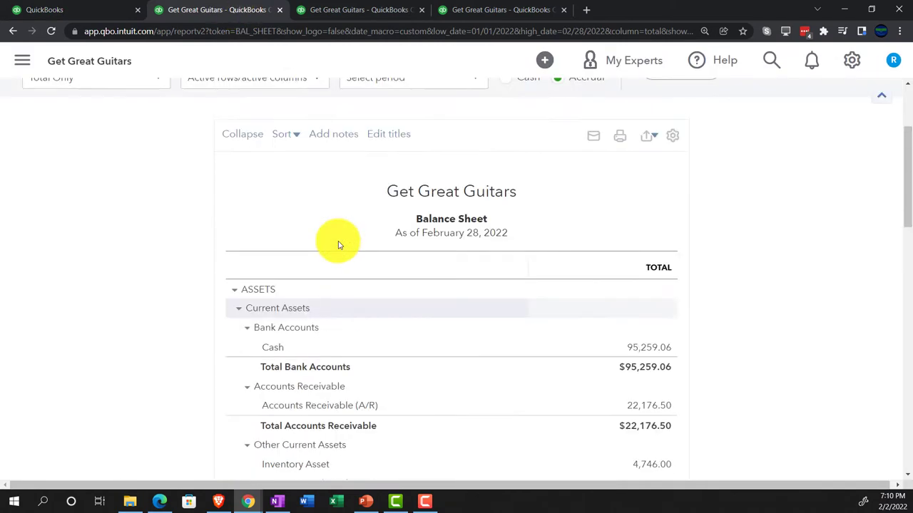
scroll(328, 239, up, 3)
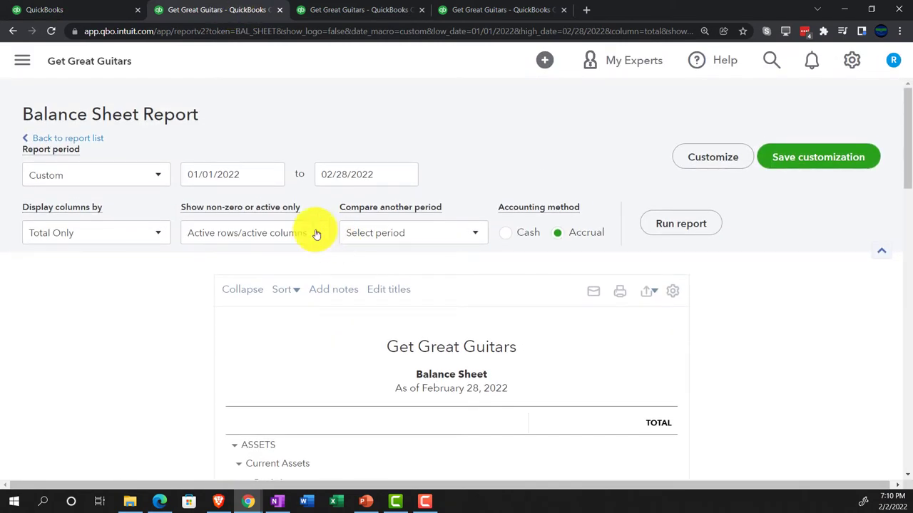
triple_click(389, 175)
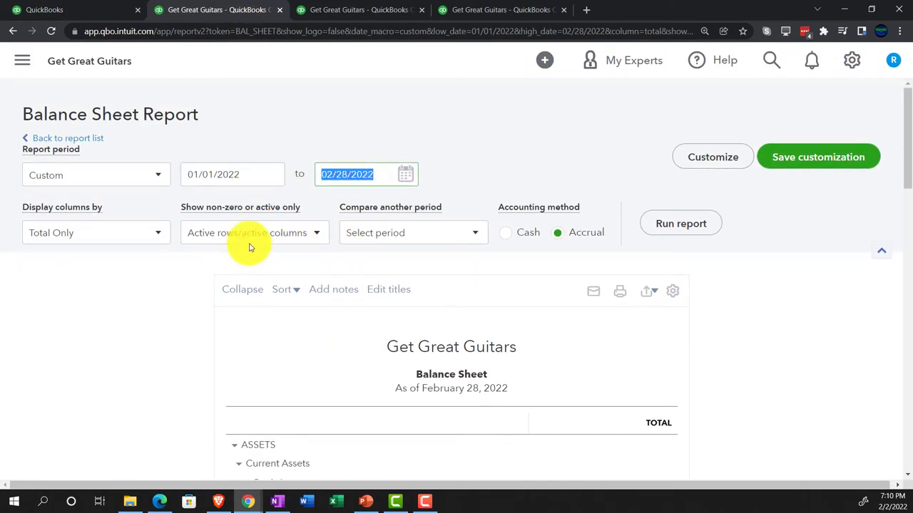
triple_click(252, 173)
text(030122)
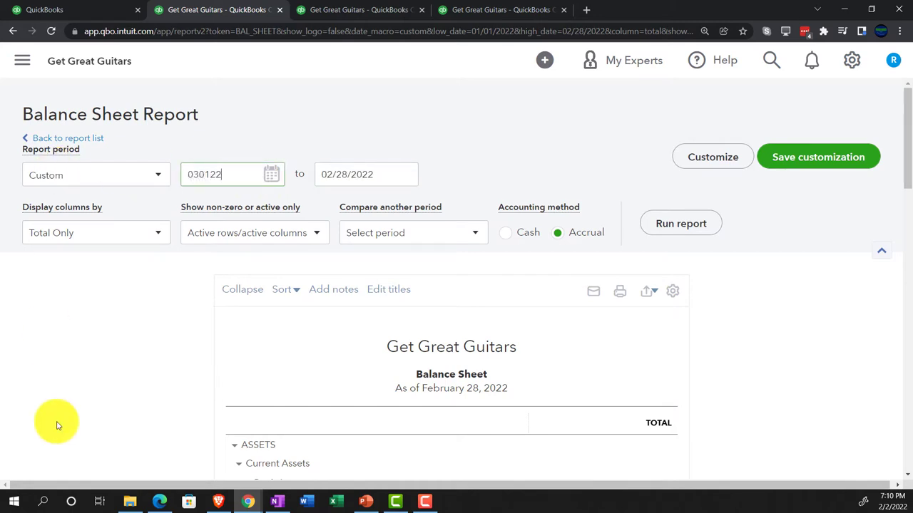
key(Tab)
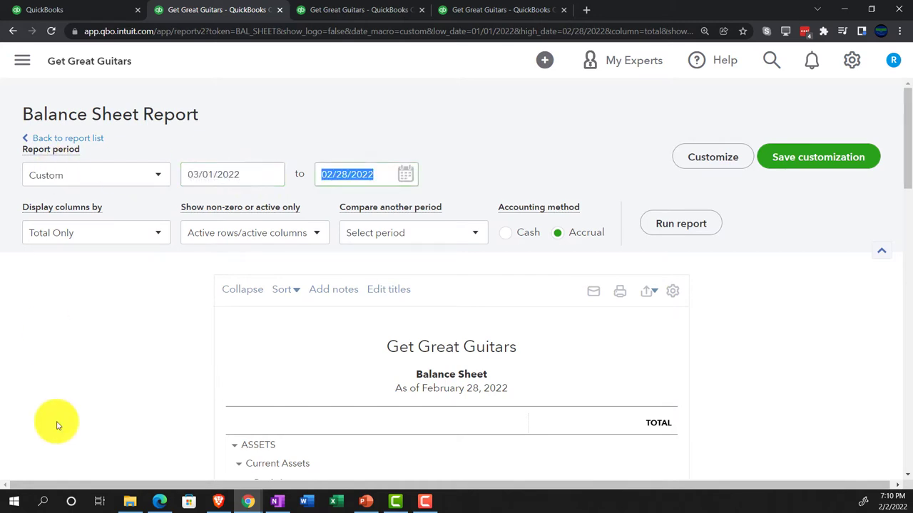
text(033122)
key(Tab)
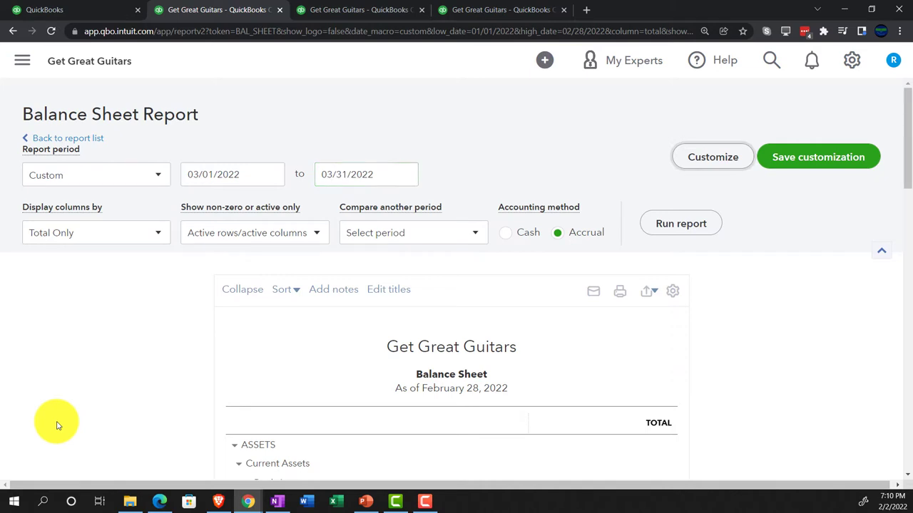
click(684, 230)
scroll(673, 235, down, 3)
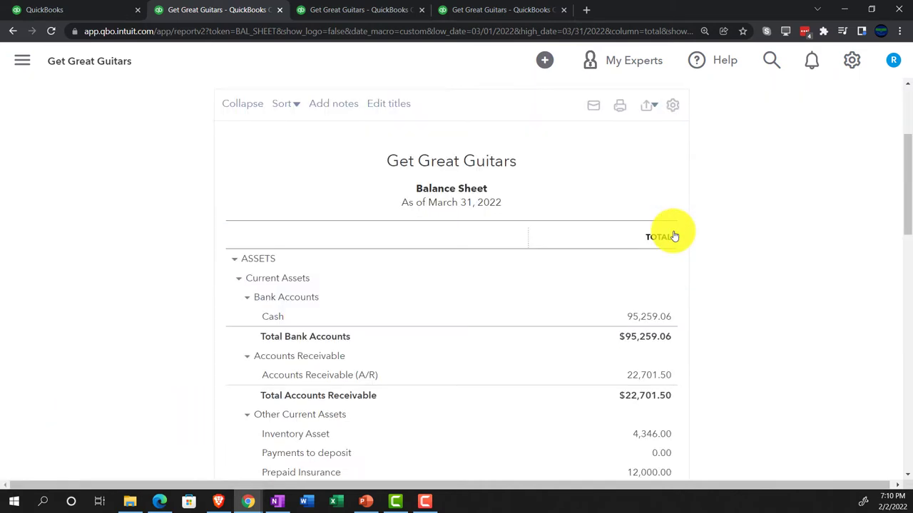
Step: Examine the March transactions behind Accounts Receivable (A/R) on the Balance Sheet, and return to the report summary
key(ctrl+plus)
key(ctrl+plus)
key(ctrl+plus)
key(ctrl+plus)
scroll(632, 279, down, 2)
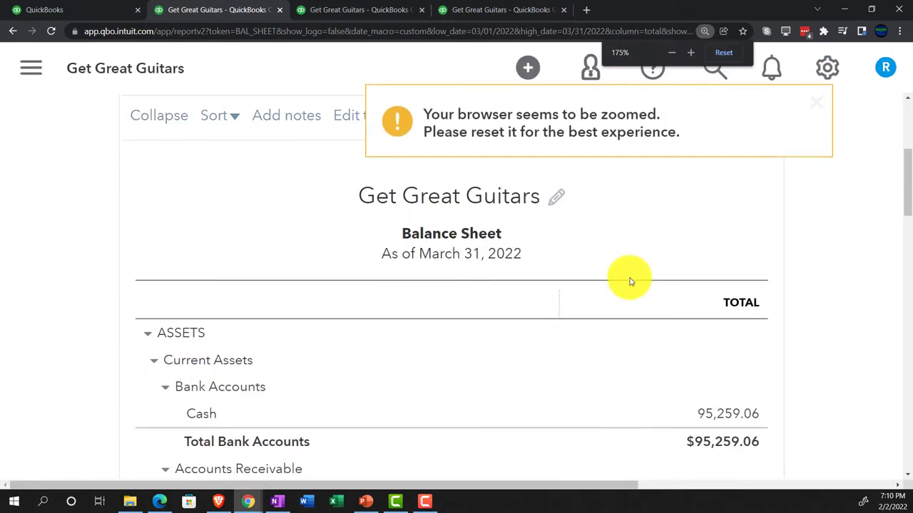
click(704, 394)
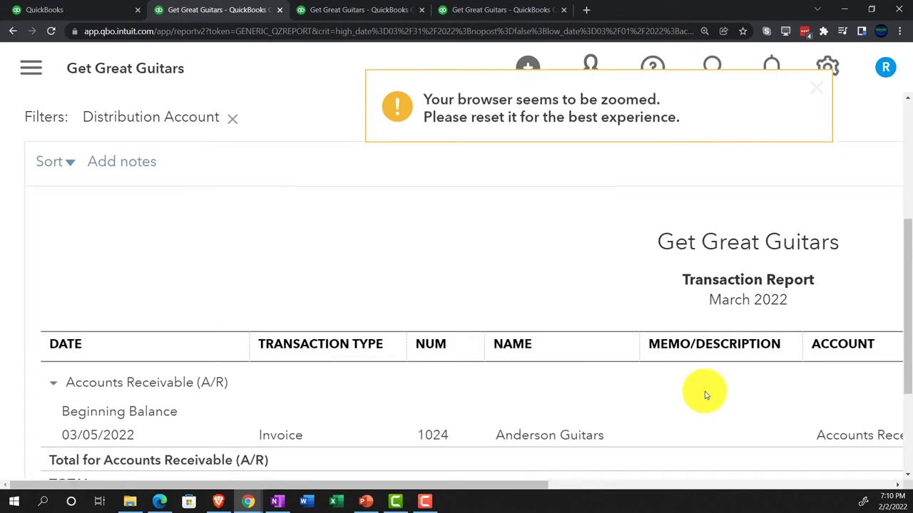
key(ctrl+minus)
key(ctrl+minus)
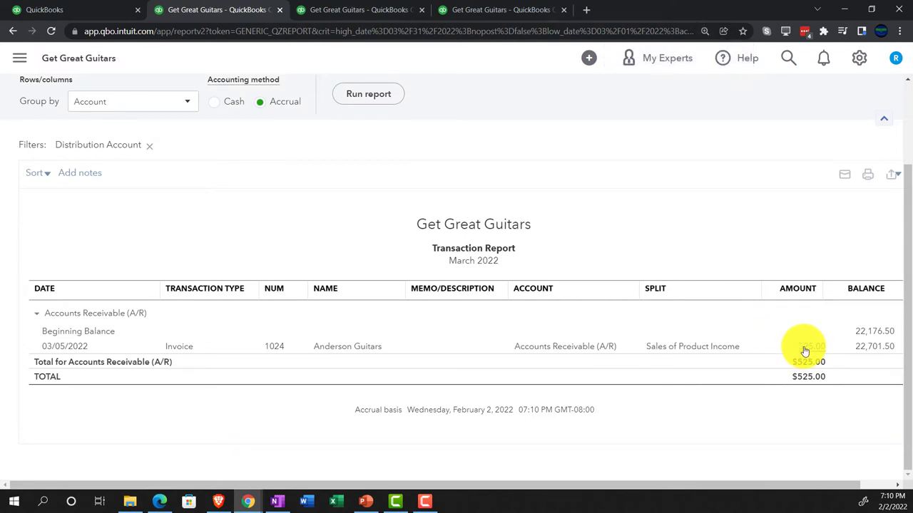
scroll(196, 326, up, 2)
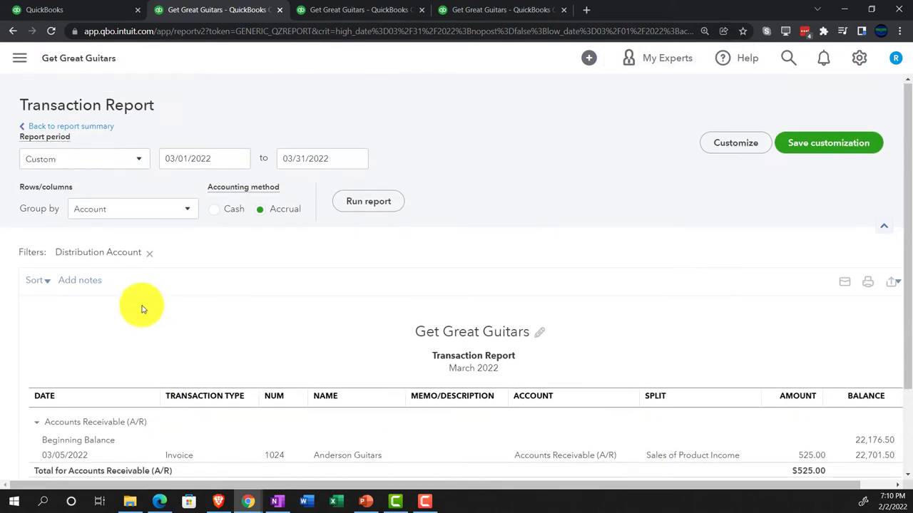
click(91, 128)
key(ctrl+plus)
key(ctrl+plus)
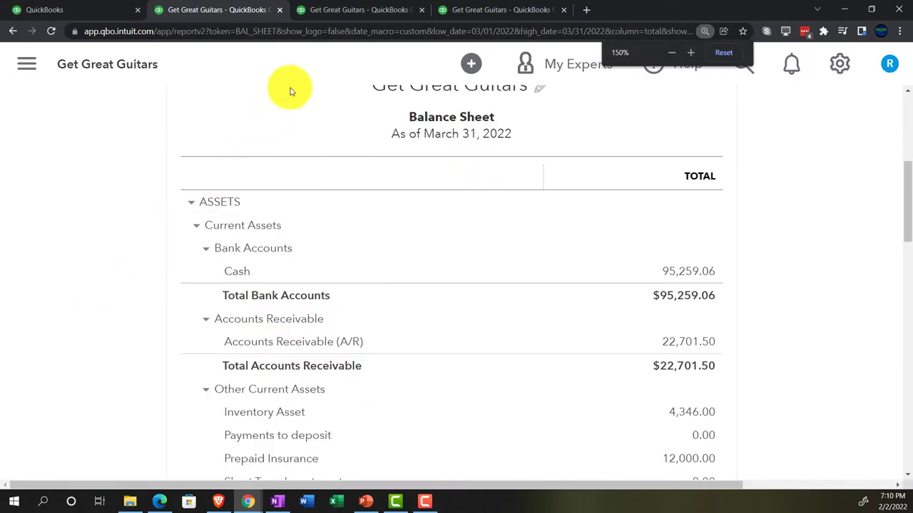
Step: Run the Profit and Loss report with its end date set to 03/31/2022 and check the March sales of product income
click(330, 10)
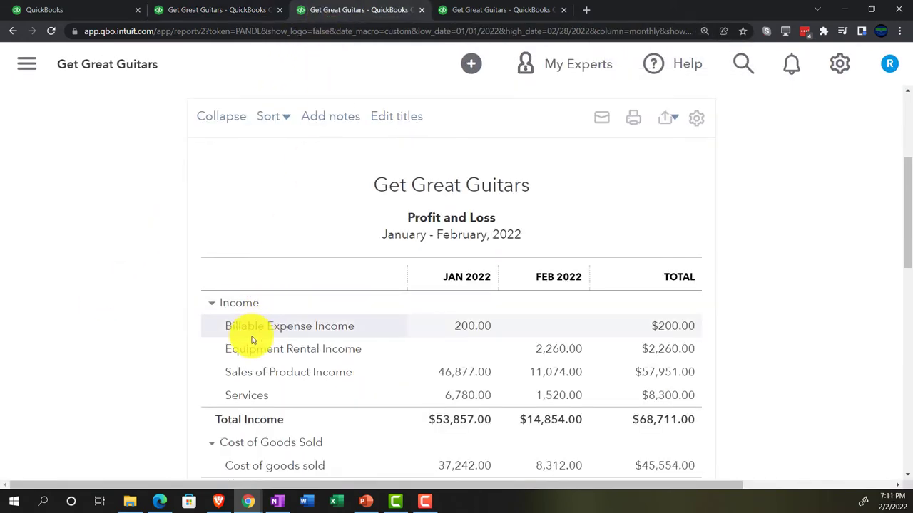
scroll(255, 341, up, 3)
drag(450, 204, 346, 167)
text(0)
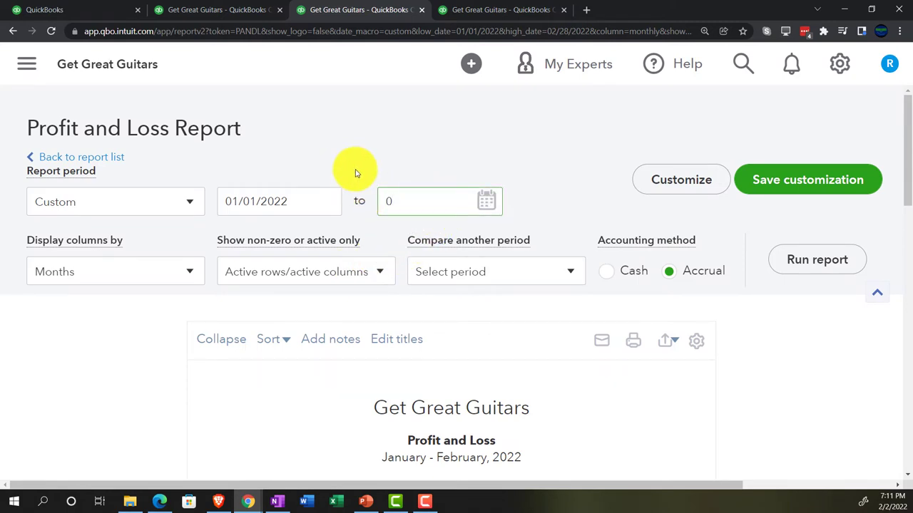
text(3/31/2022)
key(Tab)
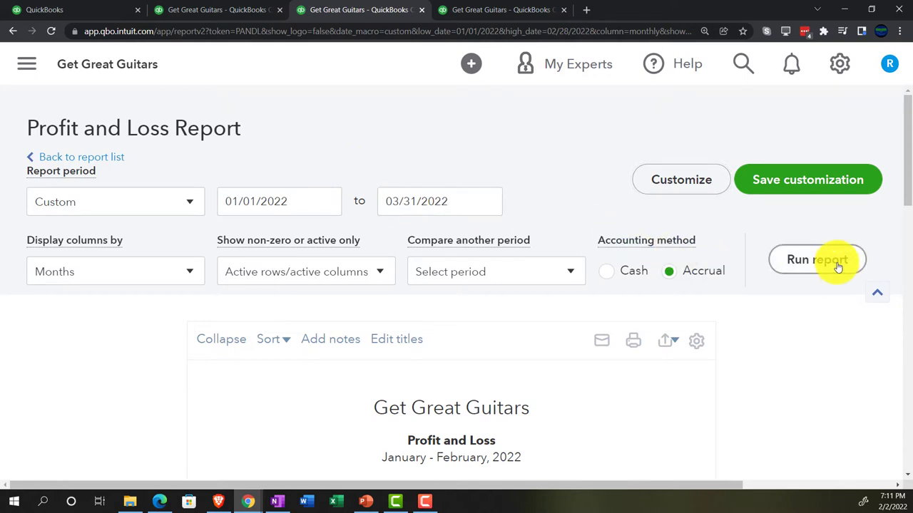
click(838, 266)
scroll(124, 288, down, 3)
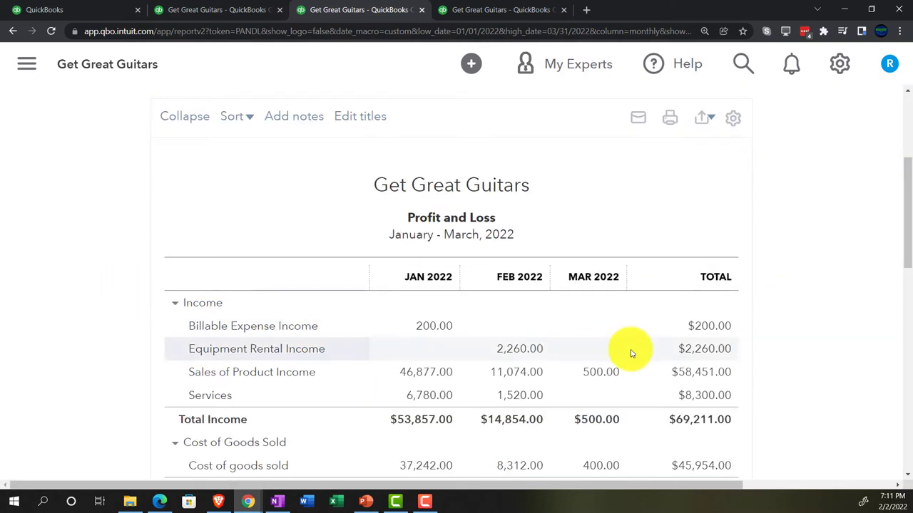
scroll(632, 350, down, 1)
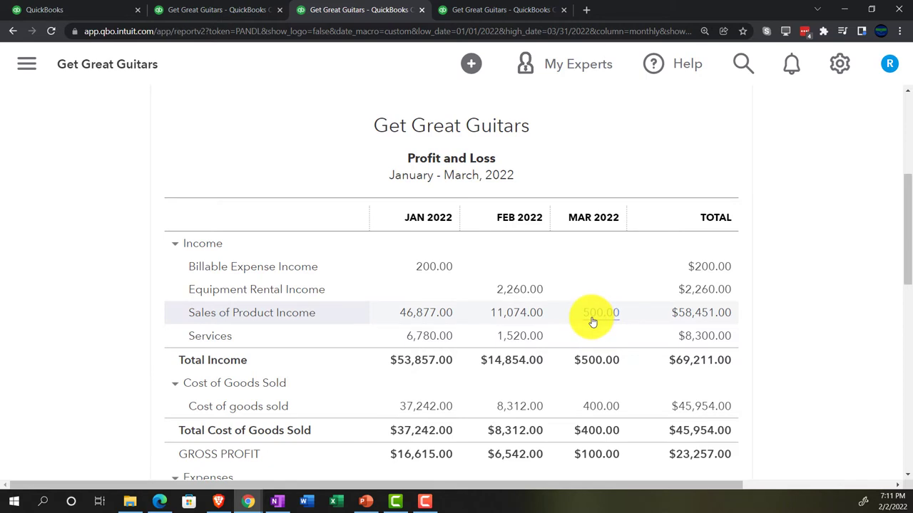
key(ctrl+plus)
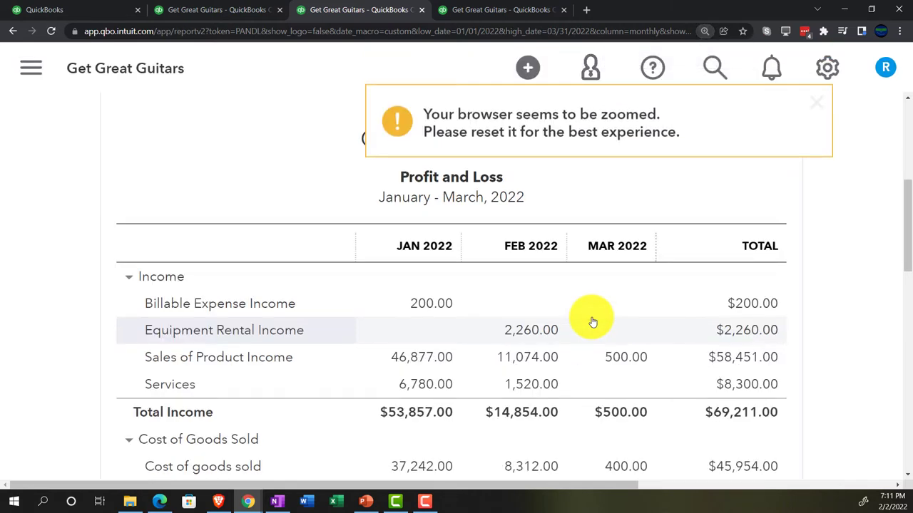
Step: Examine the transactions behind California Department of Tax and Fee Administration Payable on the Balance Sheet, and return to the report summary
click(214, 10)
scroll(130, 318, down, 5)
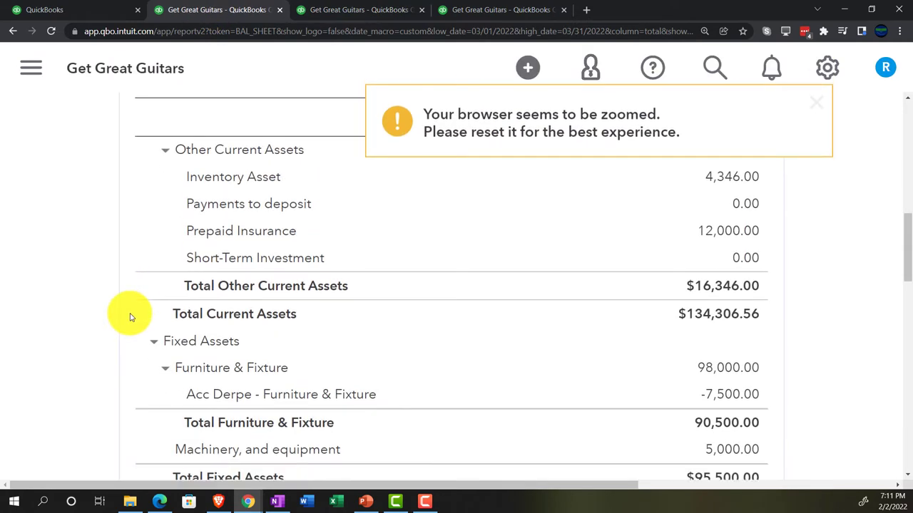
scroll(130, 317, down, 5)
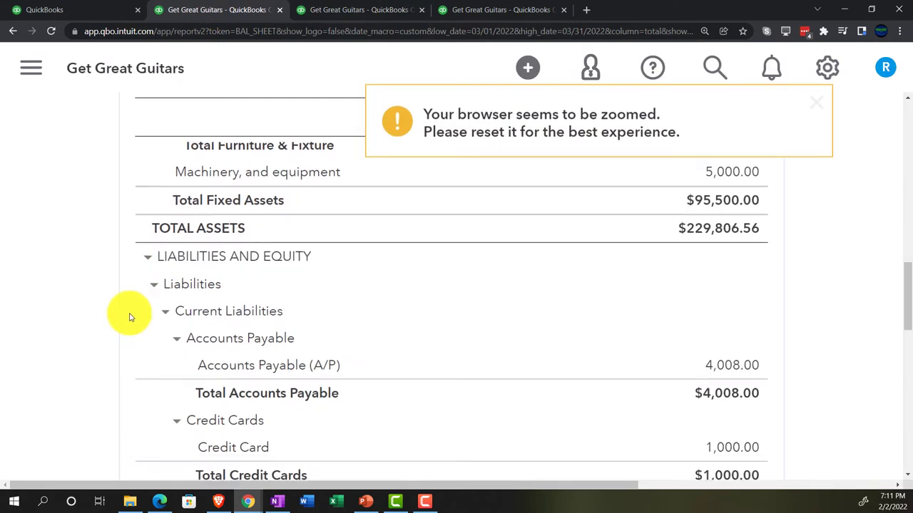
scroll(131, 317, down, 1)
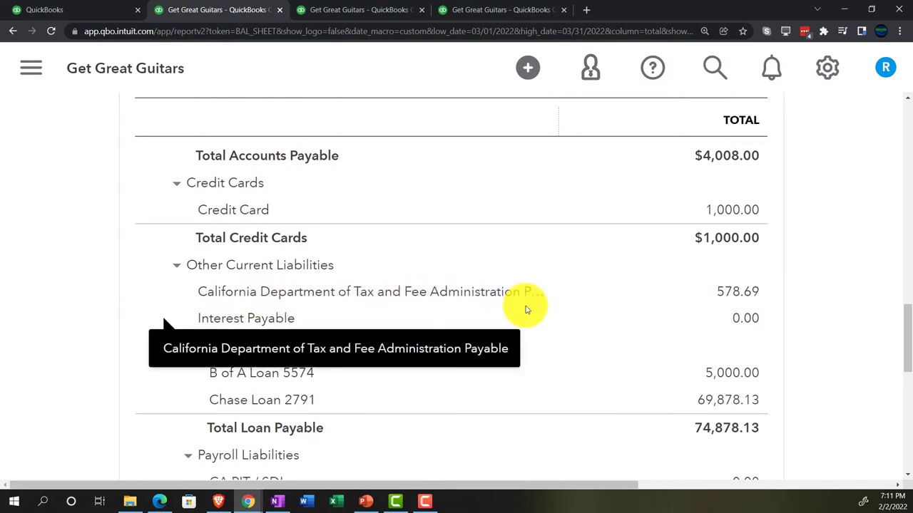
click(742, 294)
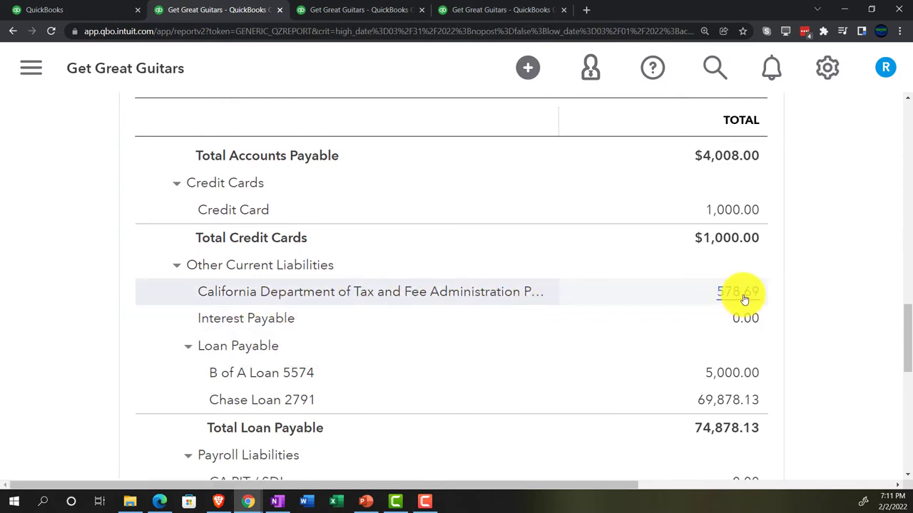
key(ctrl+minus)
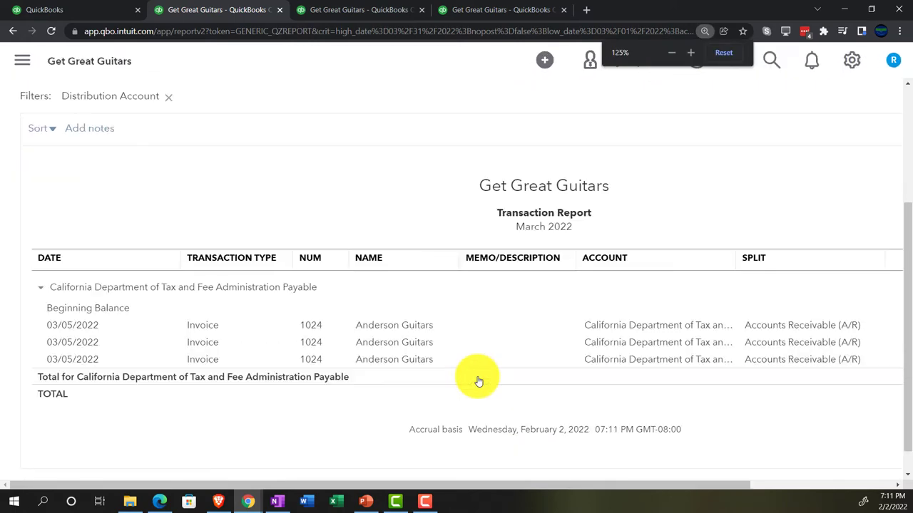
key(ctrl+minus)
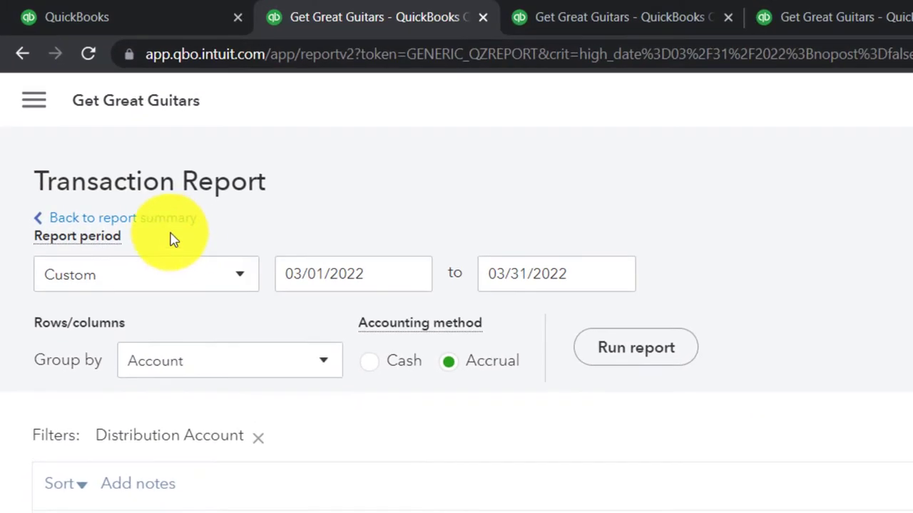
click(157, 224)
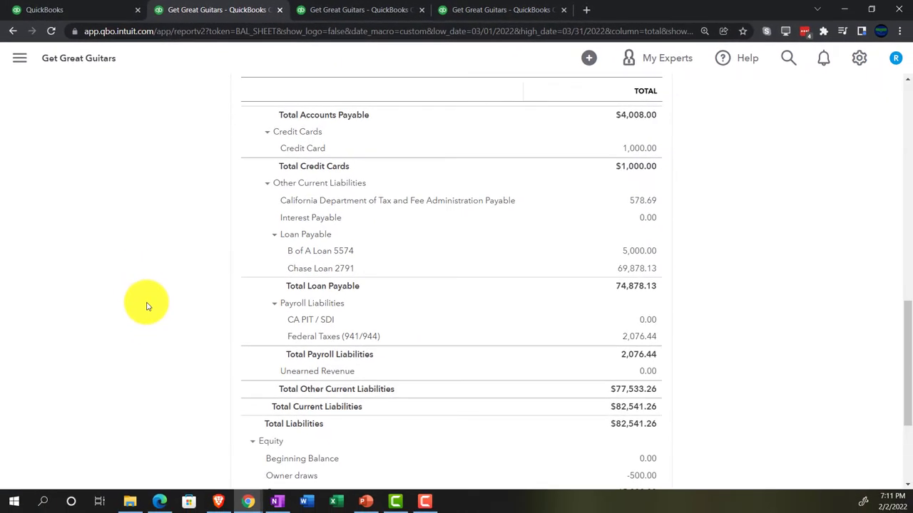
key(ctrl+plus)
key(ctrl+plus)
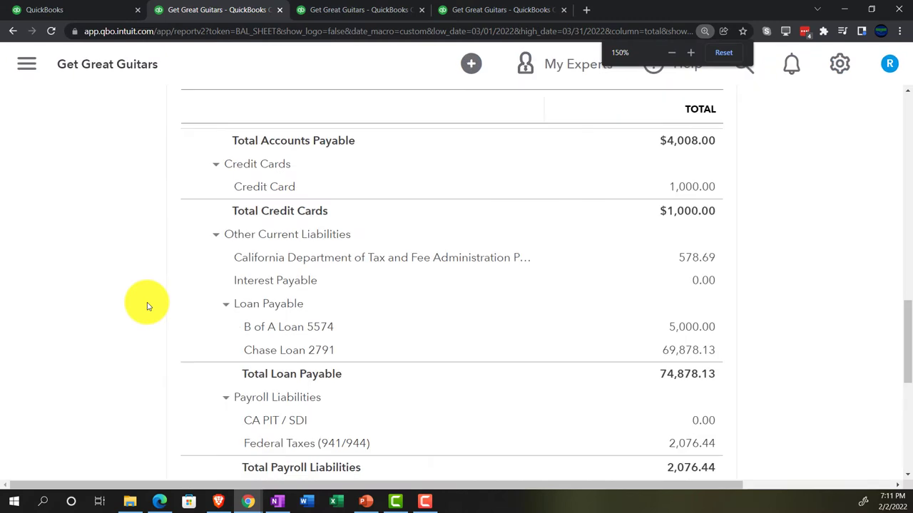
Step: Examine the March transactions behind Inventory Asset on the Balance Sheet, and return to the report summary
scroll(100, 342, up, 6)
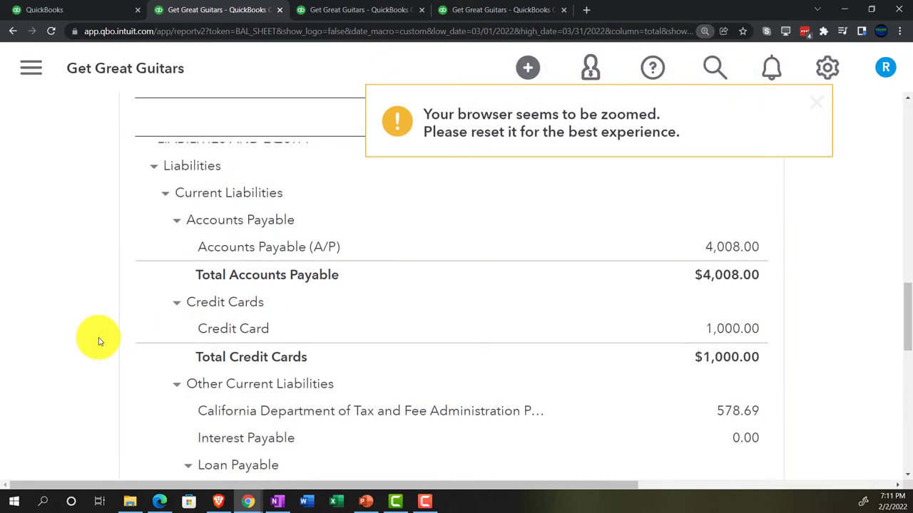
scroll(100, 342, up, 2)
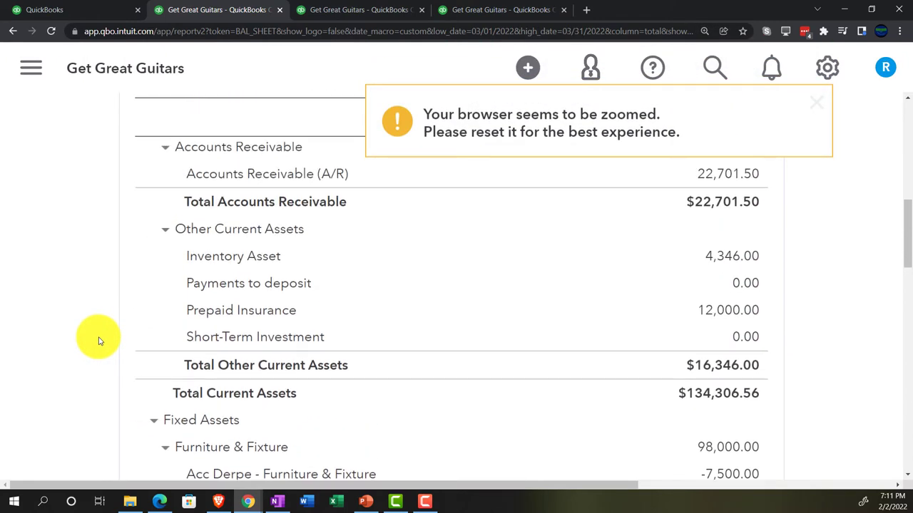
scroll(99, 341, up, 1)
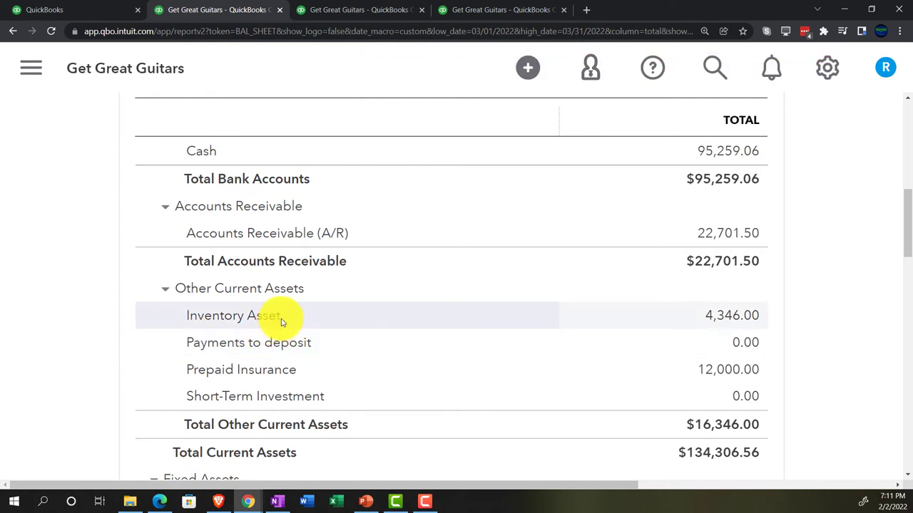
click(717, 318)
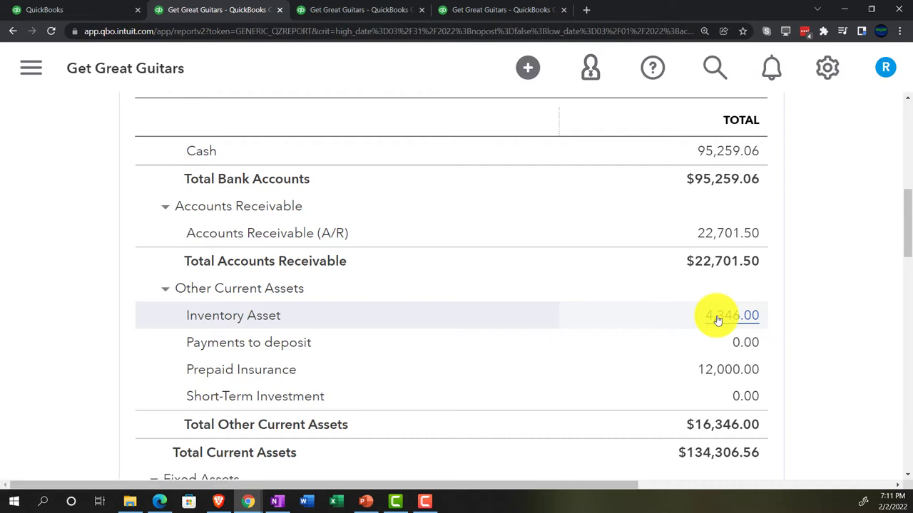
scroll(591, 320, down, 1)
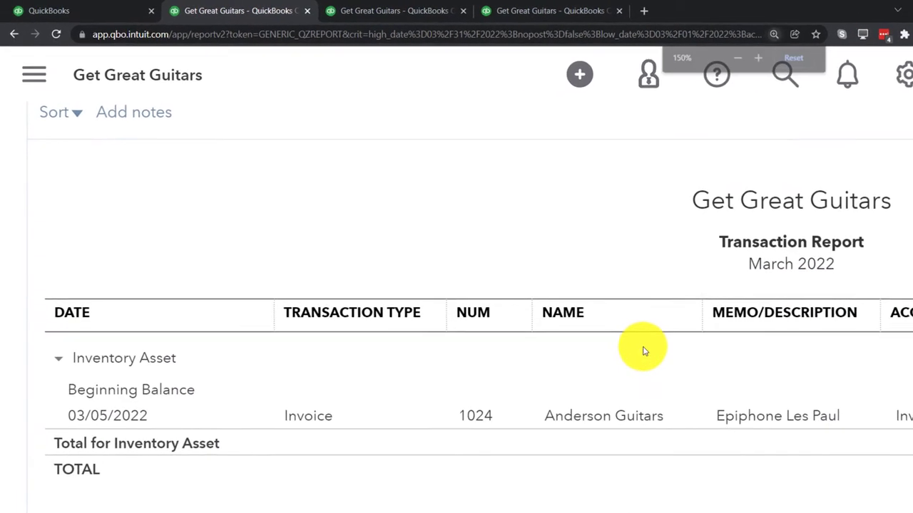
key(ctrl+minus)
key(ctrl+minus)
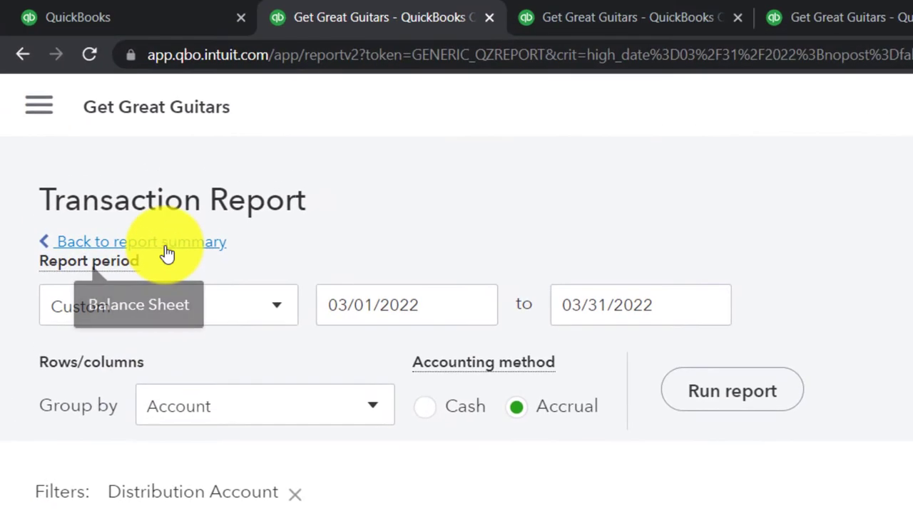
click(111, 49)
scroll(88, 303, down, 5)
key(ctrl+plus)
key(ctrl+plus)
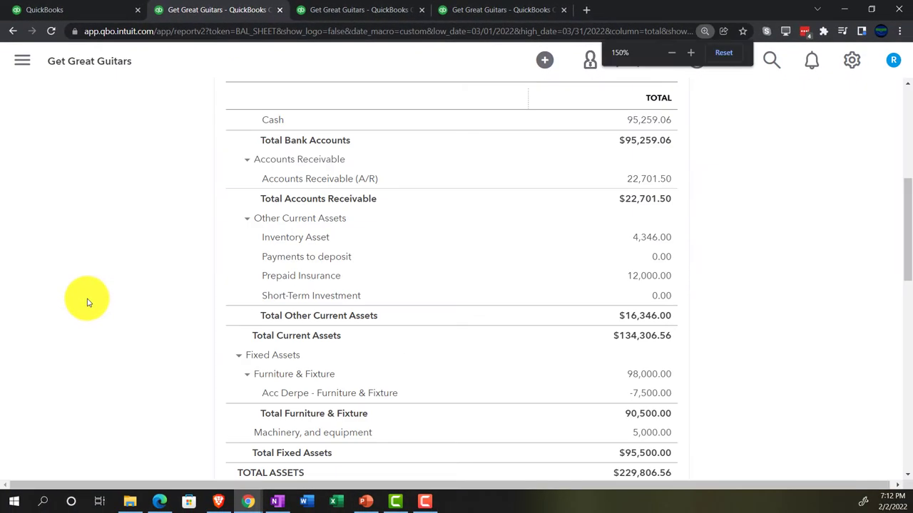
Step: Review the March cost of goods sold and gross profit on the Profit and Loss report
click(342, 11)
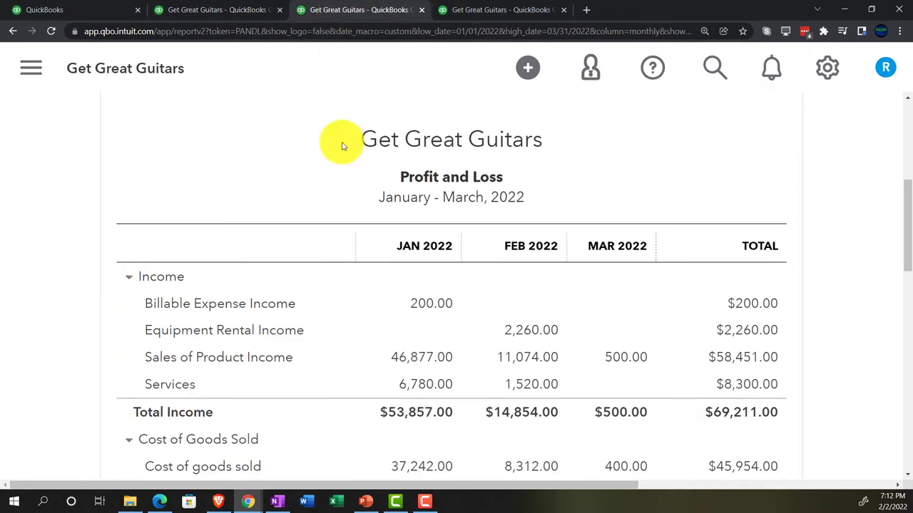
scroll(369, 302, down, 3)
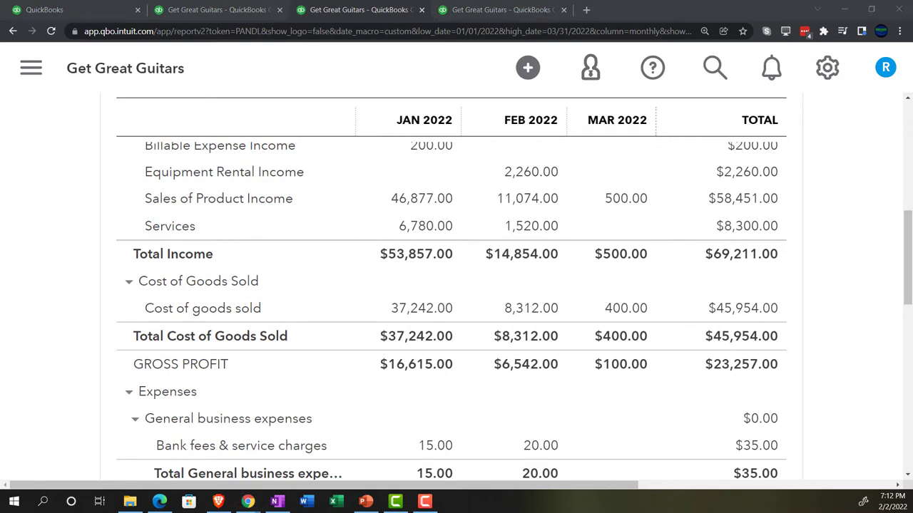
Step: Duplicate the Trial Balance browser tab twice to hold two further reports
click(59, 247)
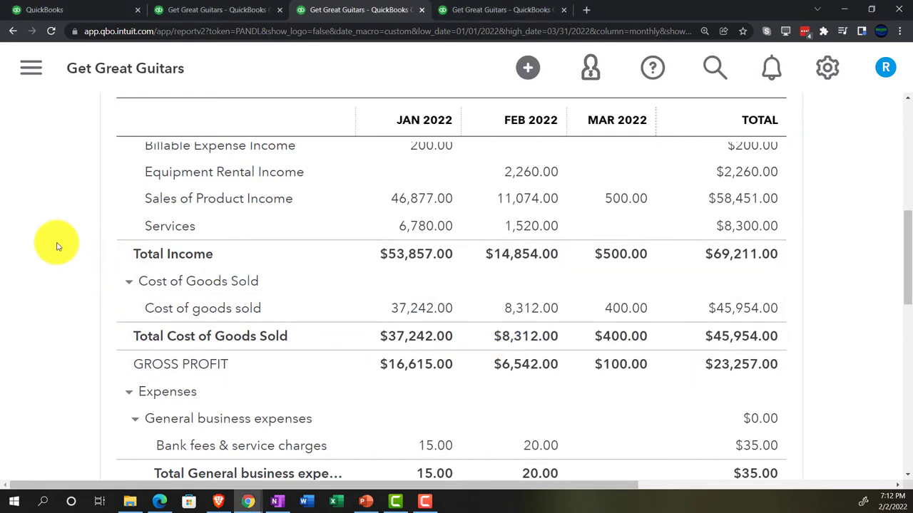
click(513, 9)
right_click(510, 9)
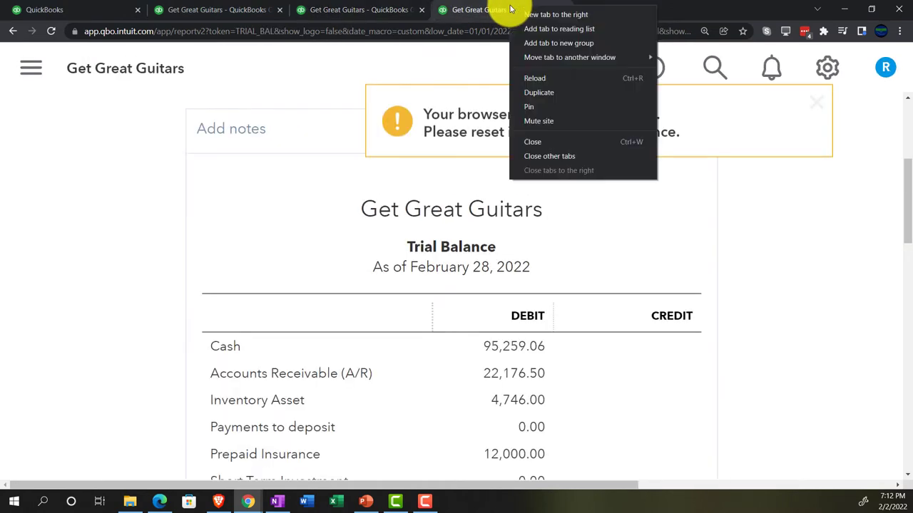
click(522, 92)
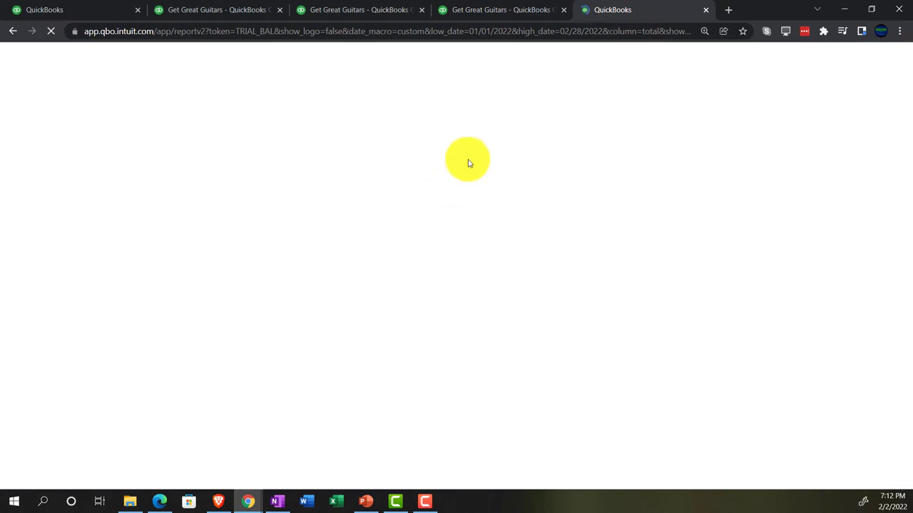
click(506, 10)
right_click(507, 10)
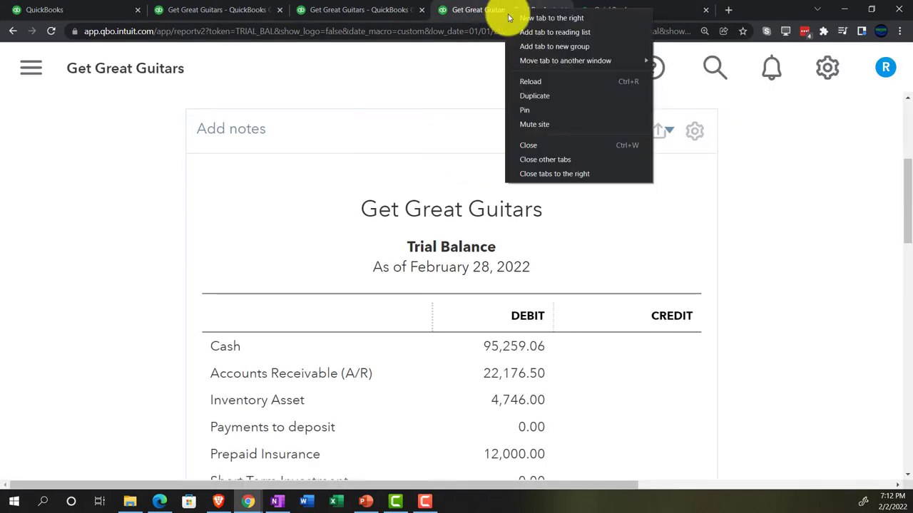
click(525, 92)
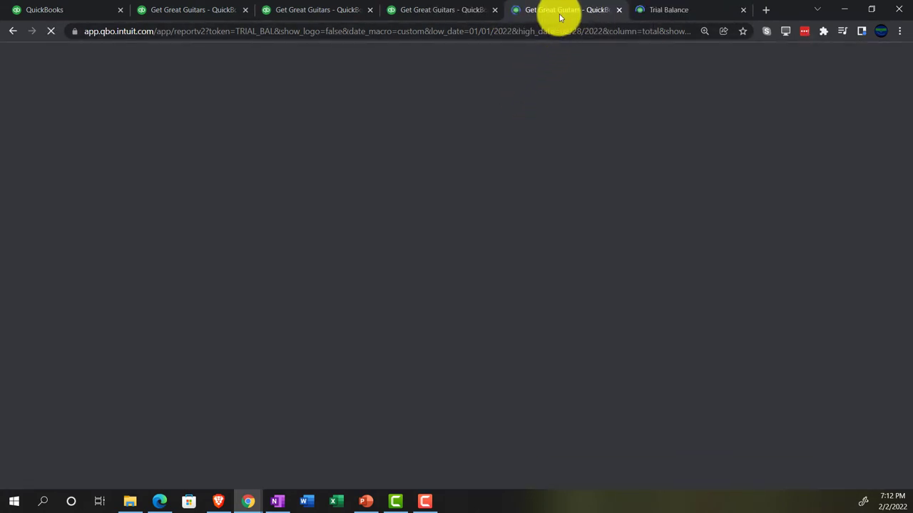
drag(560, 16, 646, 13)
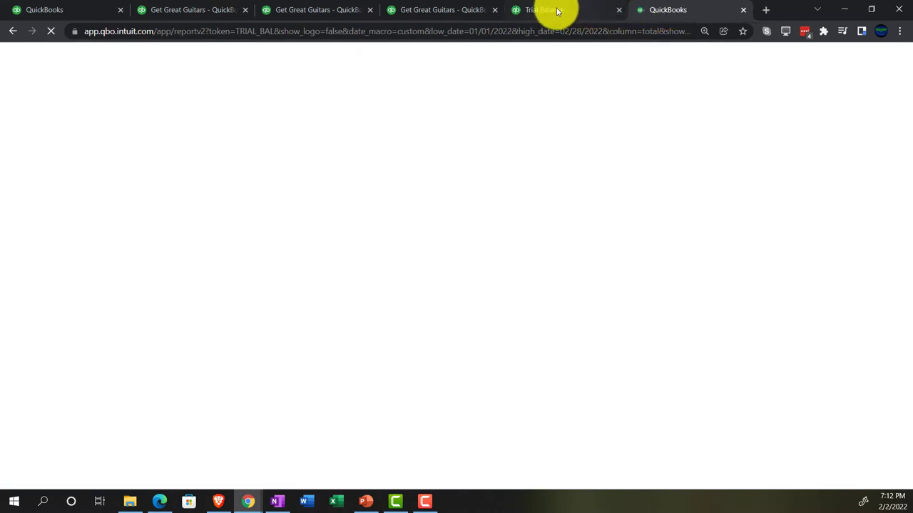
Step: Open the Customer Balance Detail report from the Who owes you reports in the first duplicated Trial Balance tab
click(556, 10)
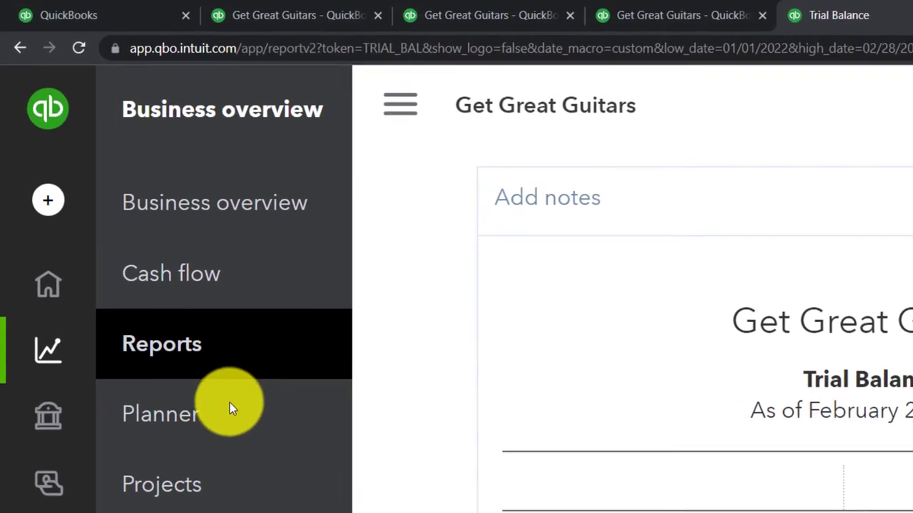
click(119, 231)
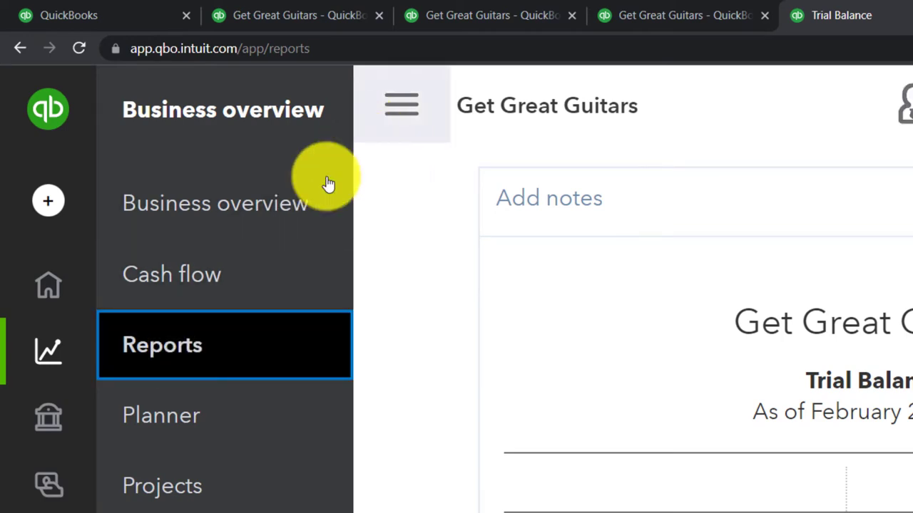
click(170, 348)
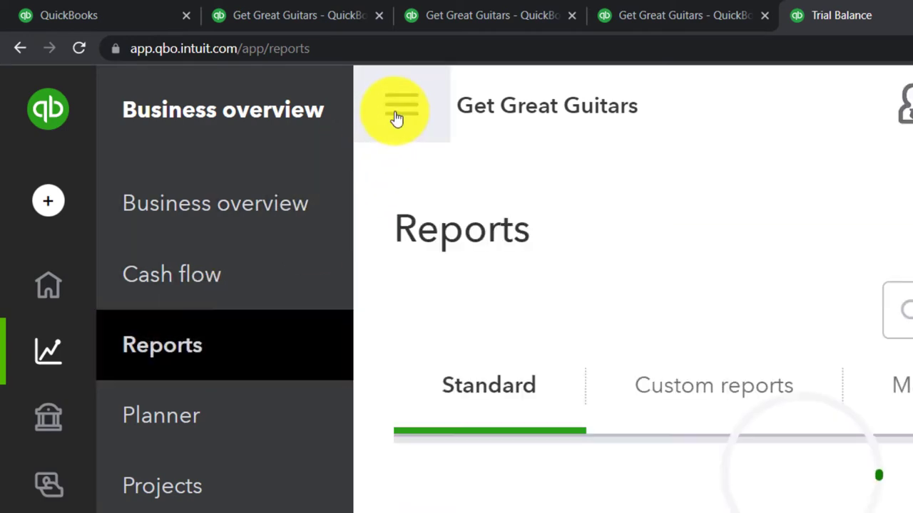
click(489, 146)
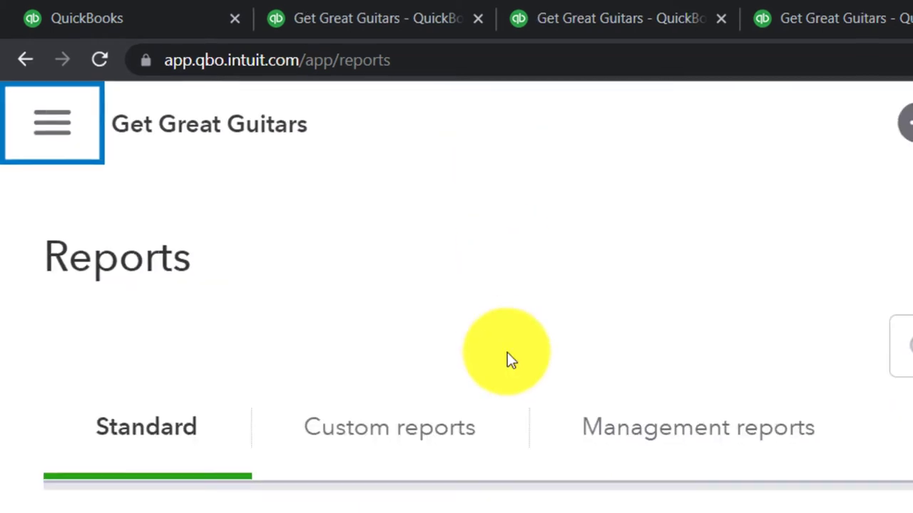
scroll(758, 377, down, 5)
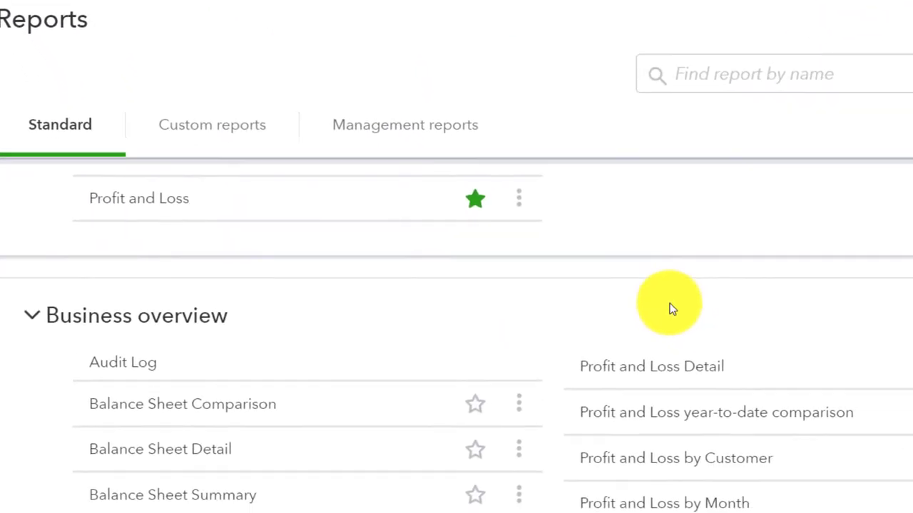
scroll(670, 308, down, 7)
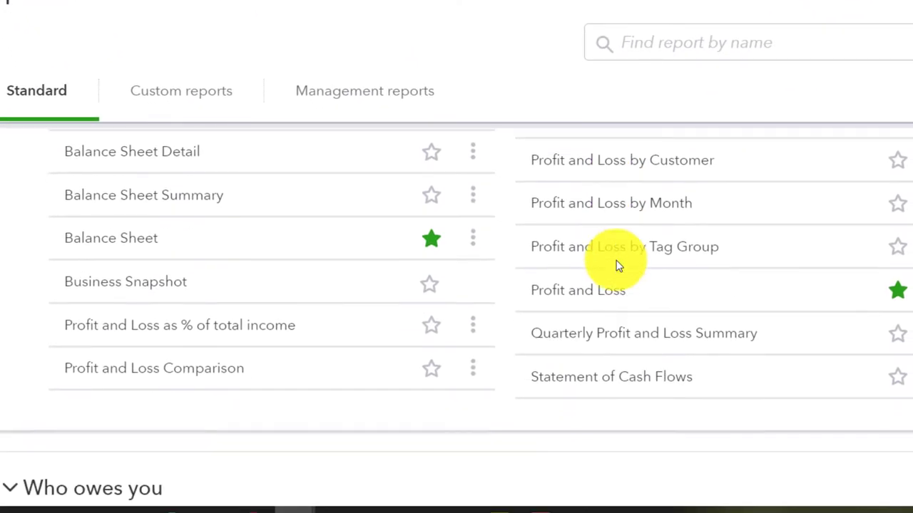
scroll(618, 265, down, 1)
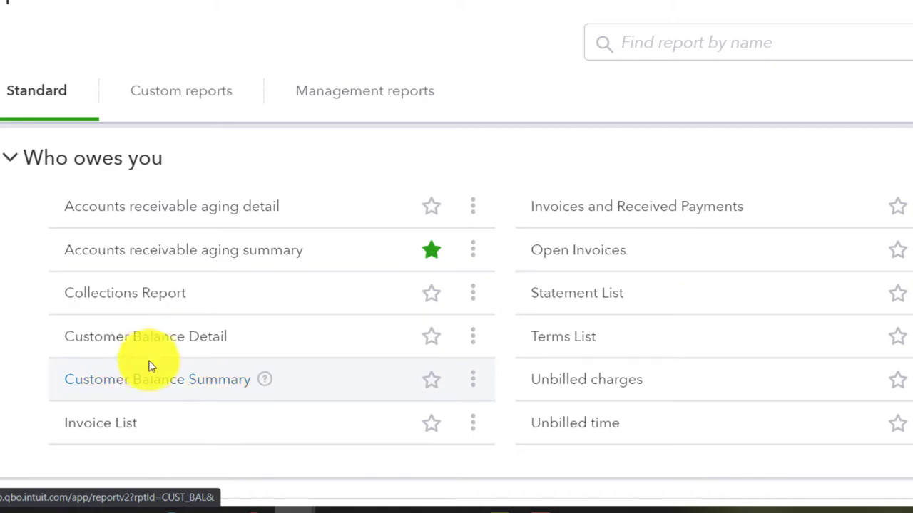
click(148, 341)
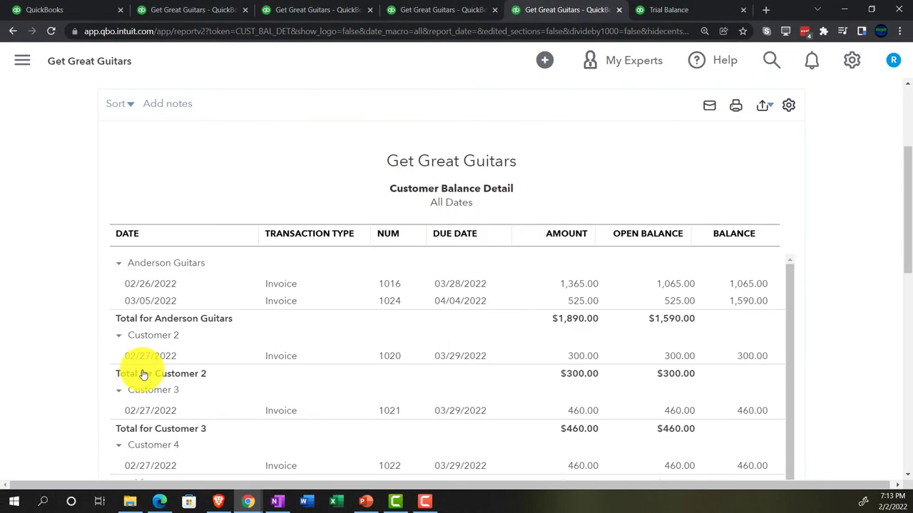
Step: Run the Customer Balance Detail report for a custom period as of 12/31/2022
scroll(142, 371, up, 3)
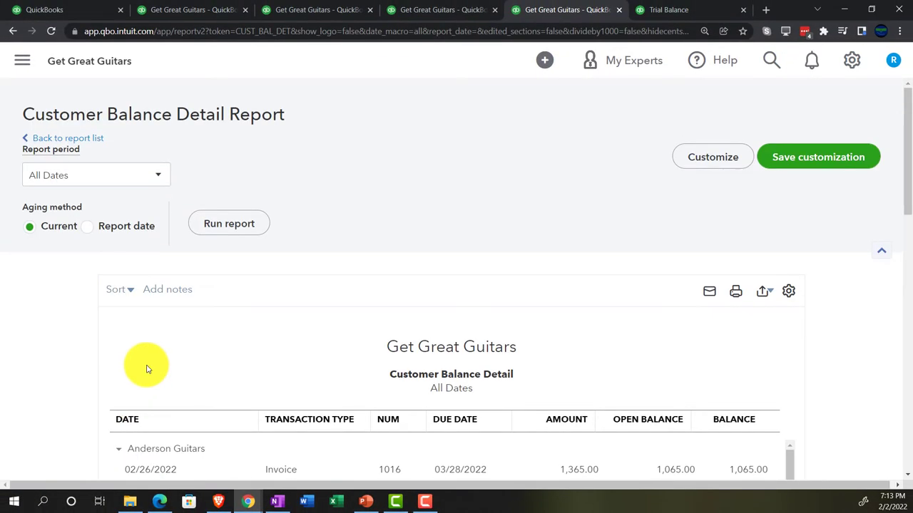
click(157, 178)
click(112, 221)
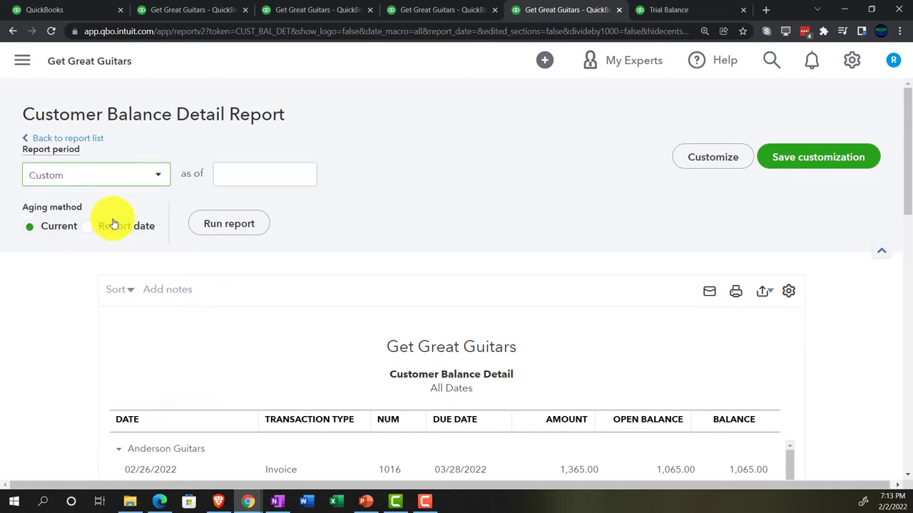
click(233, 181)
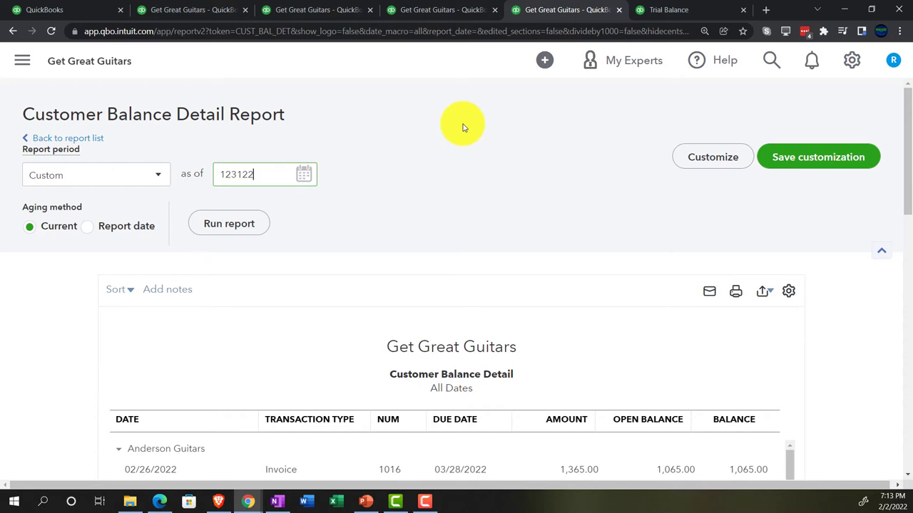
click(249, 227)
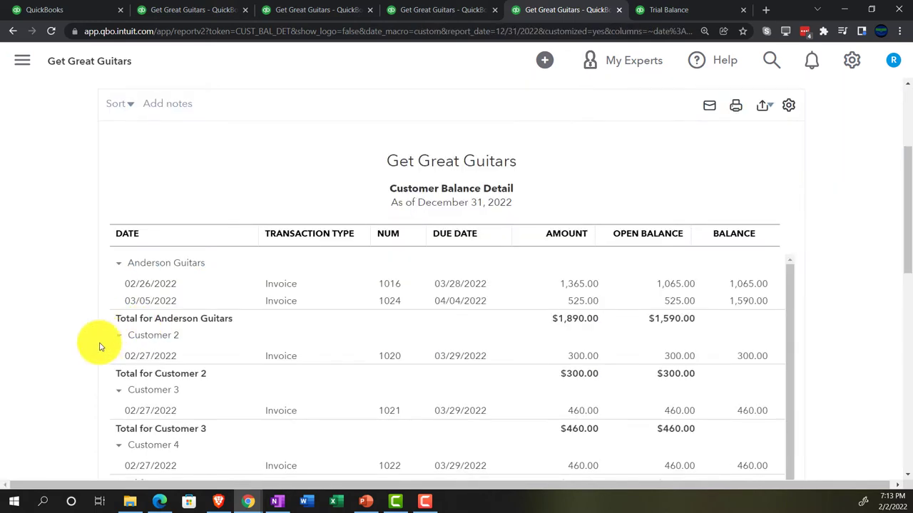
Step: Review the Anderson Guitars invoices and the total open customer balance, and compare that total with Accounts Receivable on the Balance Sheet
key(ctrl+plus)
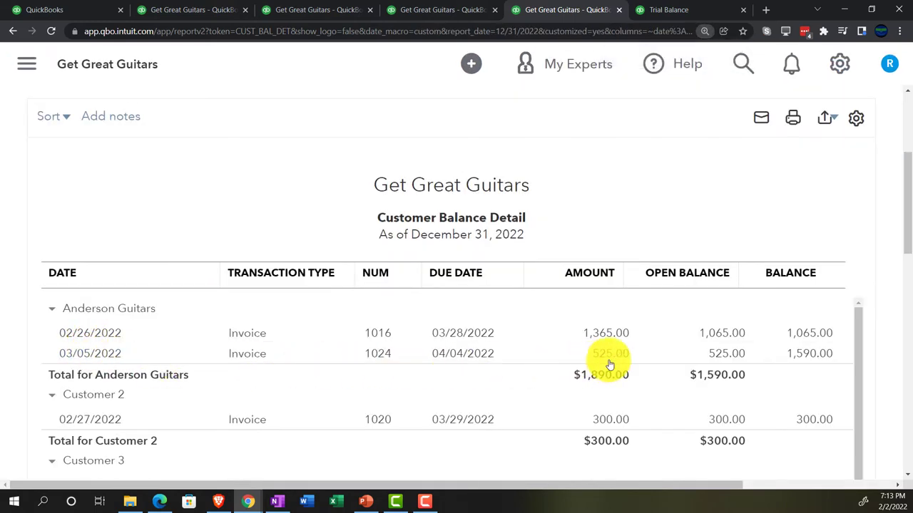
scroll(611, 365, down, 1)
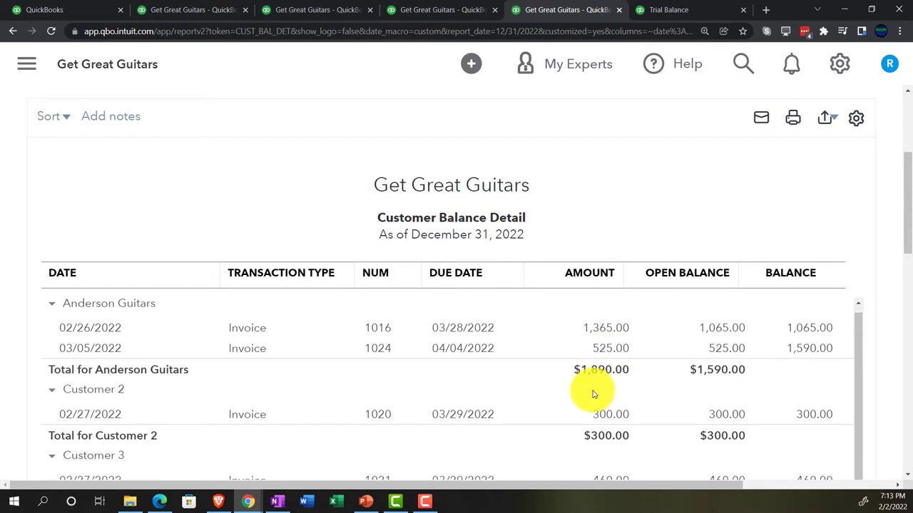
scroll(815, 371, down, 15)
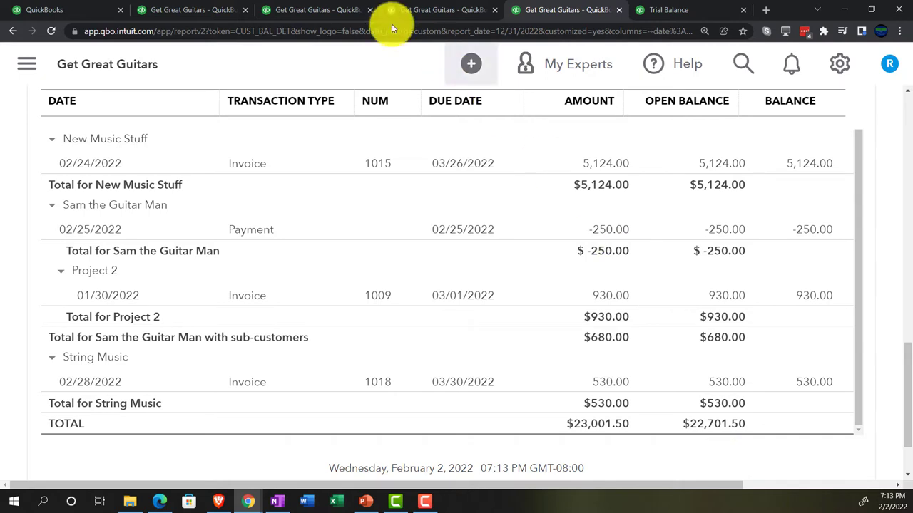
click(207, 10)
key(ctrl+plus)
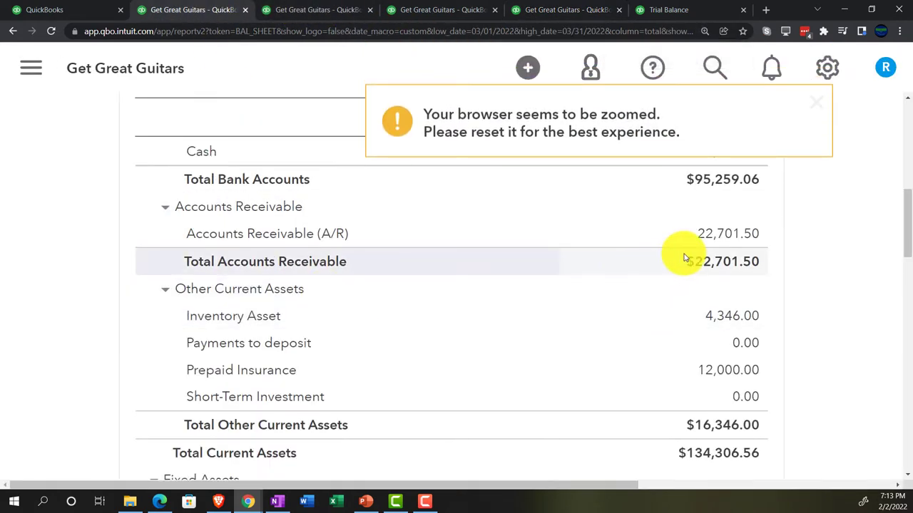
Step: Find the Inventory Valuation Summary report by name and open it in the remaining duplicated Trial Balance tab
click(677, 13)
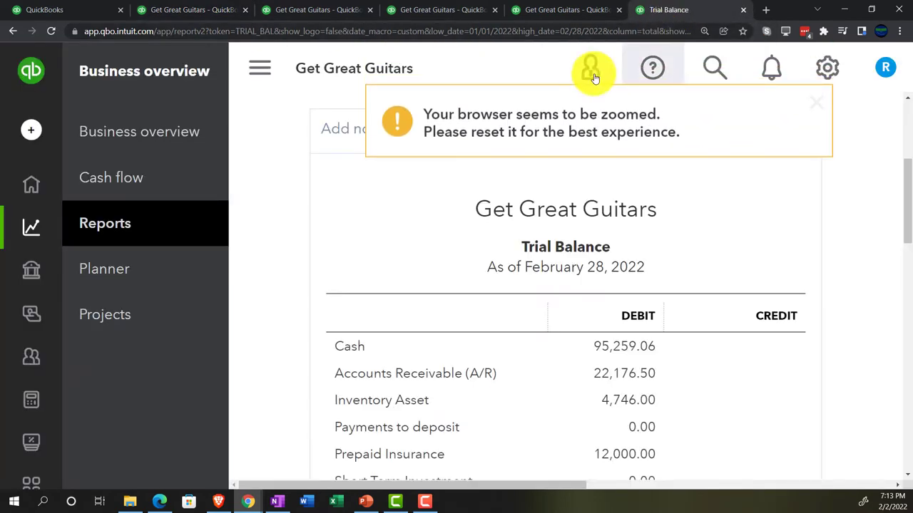
click(128, 225)
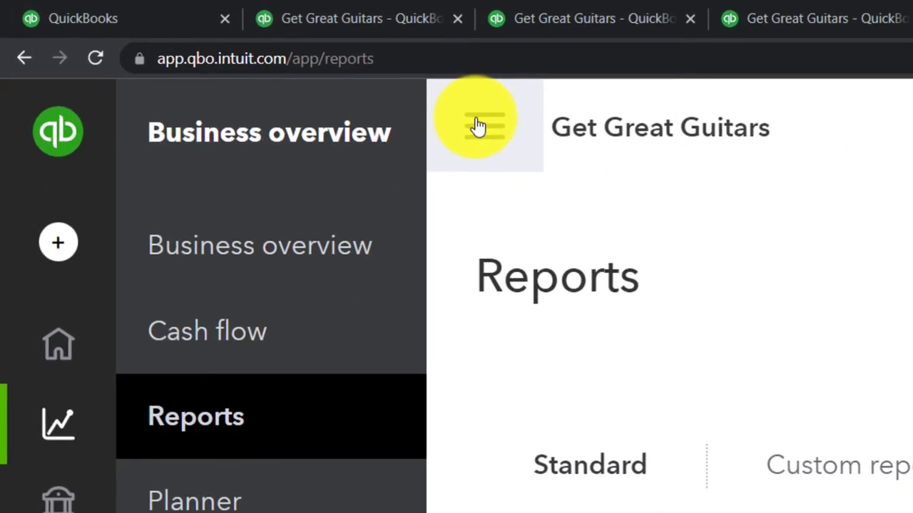
click(478, 131)
click(905, 371)
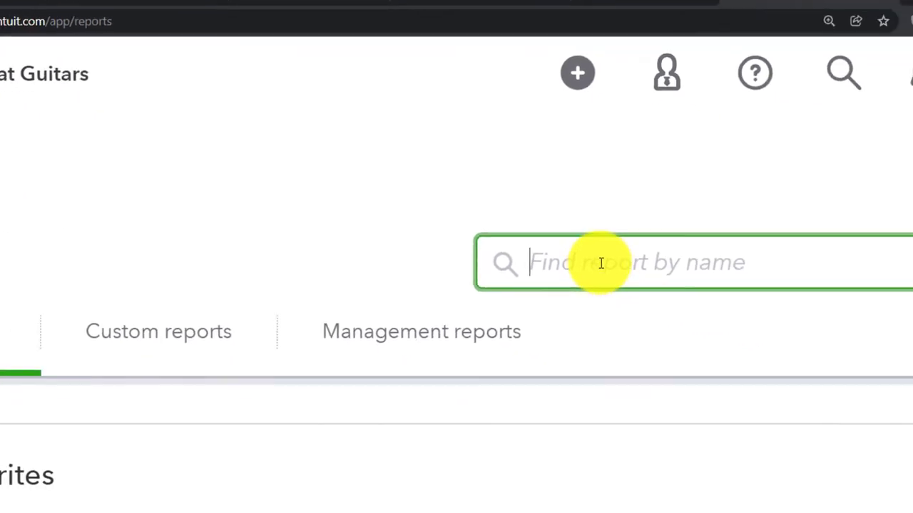
text(inve)
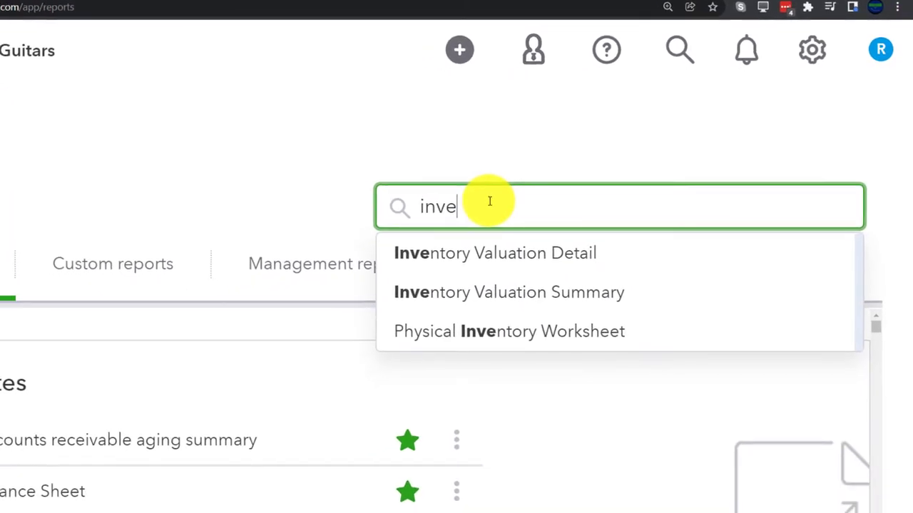
key(Down)
key(Down)
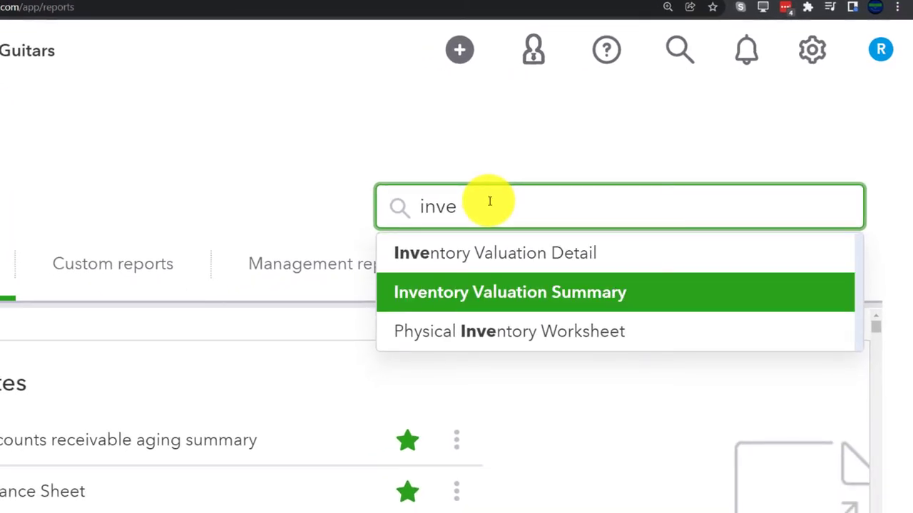
key(Return)
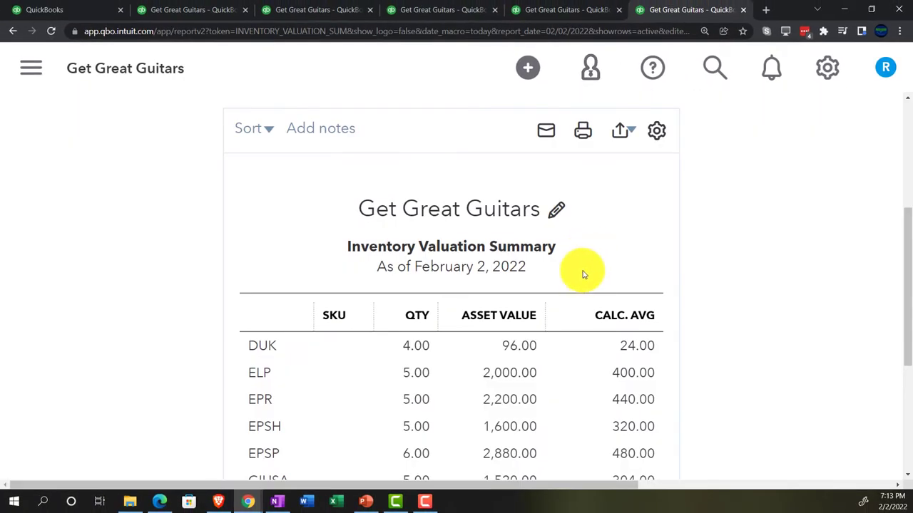
Step: Run the Inventory Valuation Summary report as of 12/31/2022
scroll(191, 310, down, 1)
scroll(185, 310, up, 4)
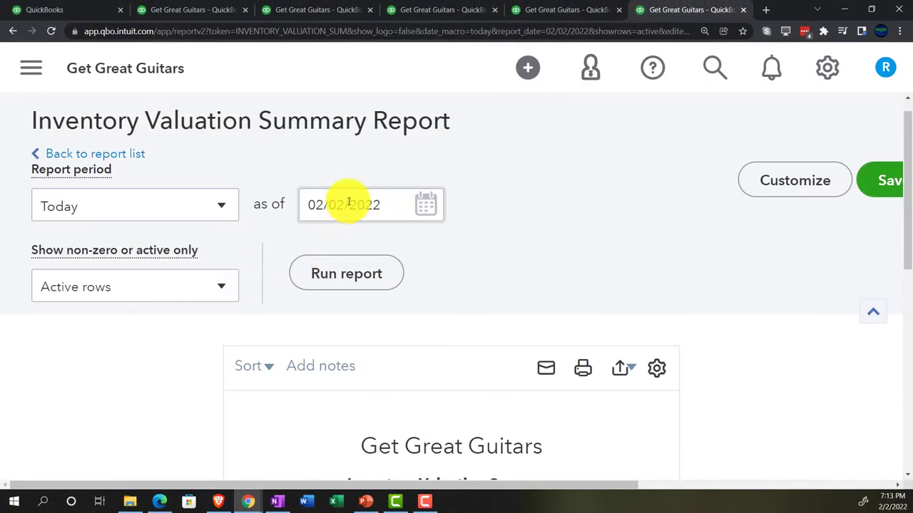
click(348, 203)
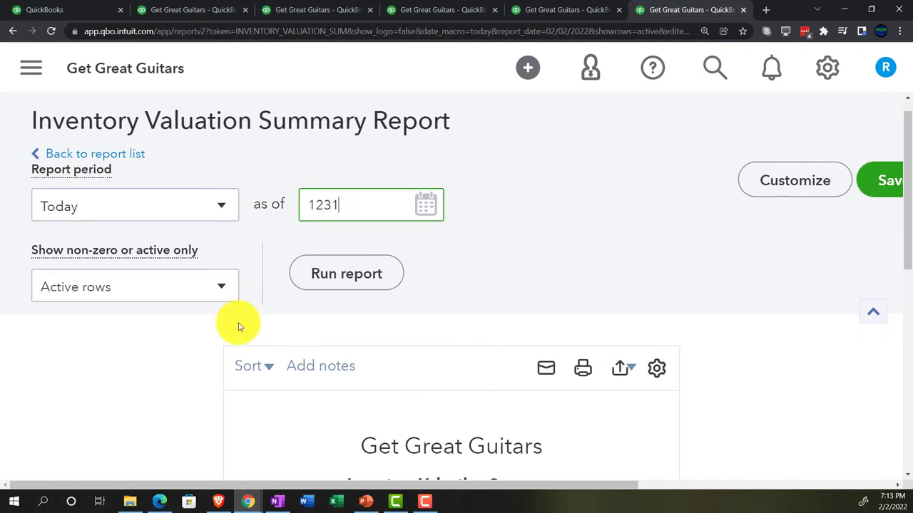
click(372, 280)
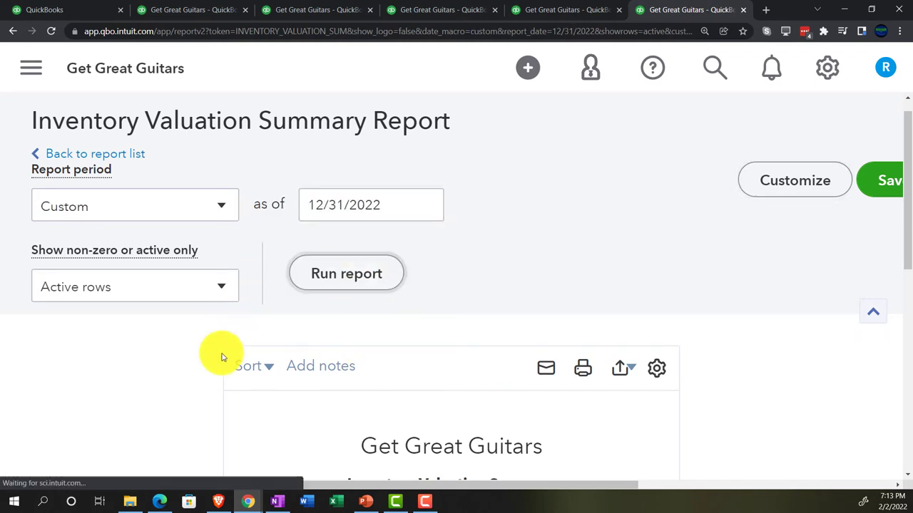
Step: Check the total inventory asset value and compare it with Inventory Asset on the Balance Sheet
scroll(178, 363, down, 4)
scroll(159, 376, down, 2)
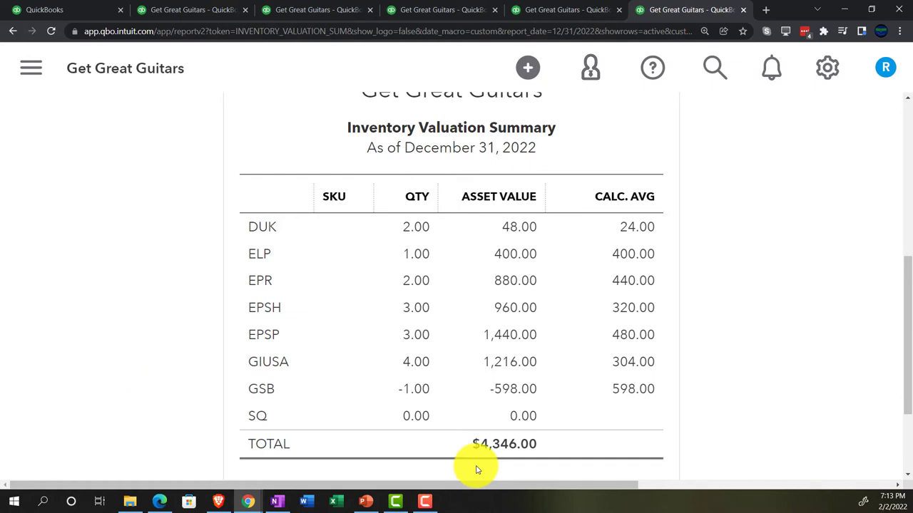
click(192, 15)
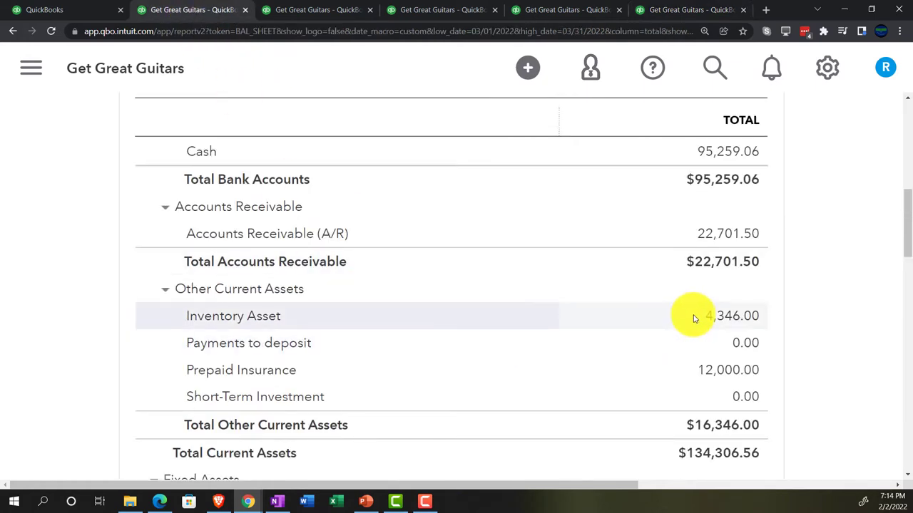
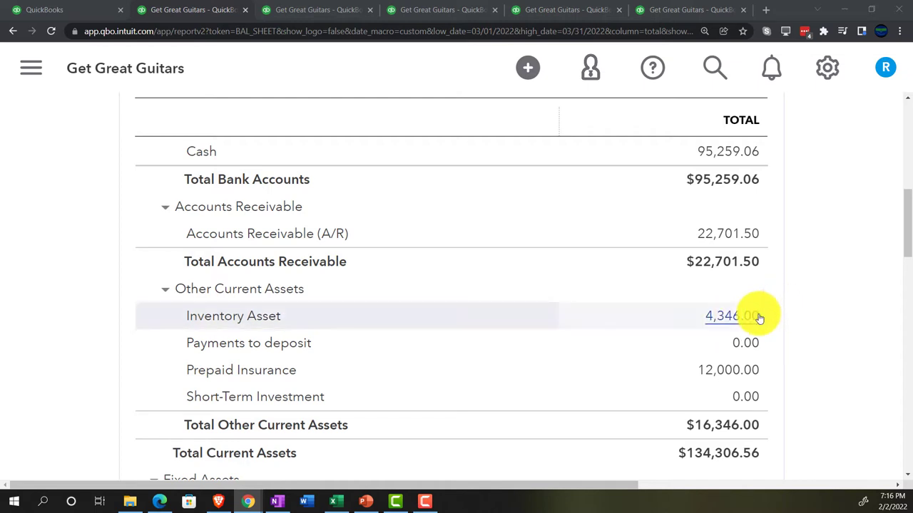
scroll(759, 319, up, 3)
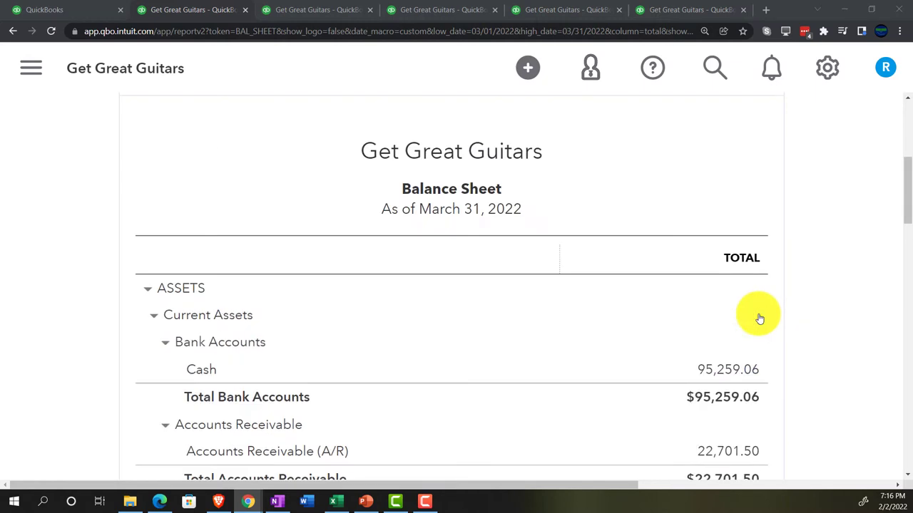
Step: Drill down from Accounts Receivable on the Balance Sheet to the March 2022 Anderson Guitars invoice
scroll(759, 319, down, 3)
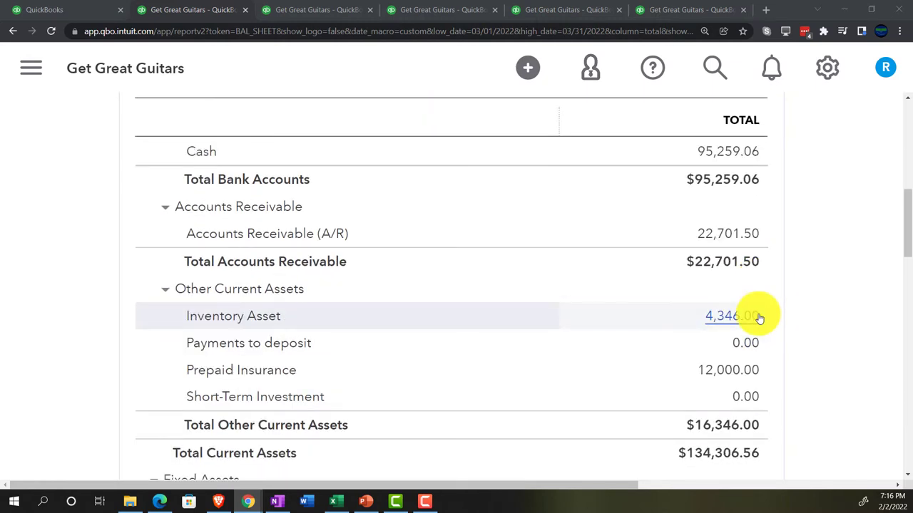
click(729, 236)
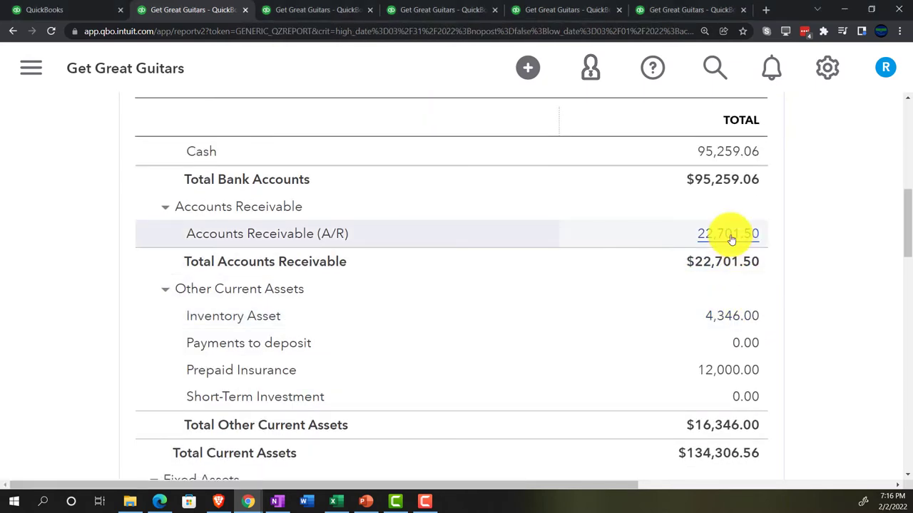
key(ctrl+plus)
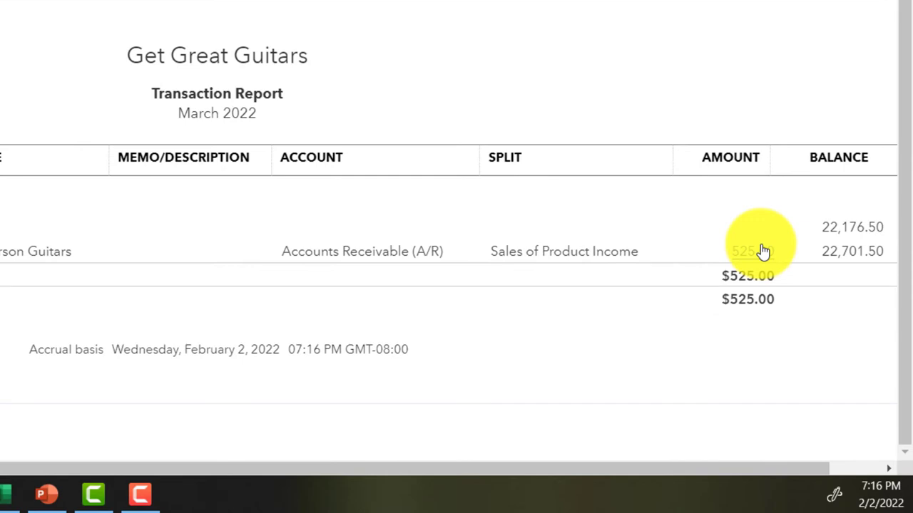
click(763, 251)
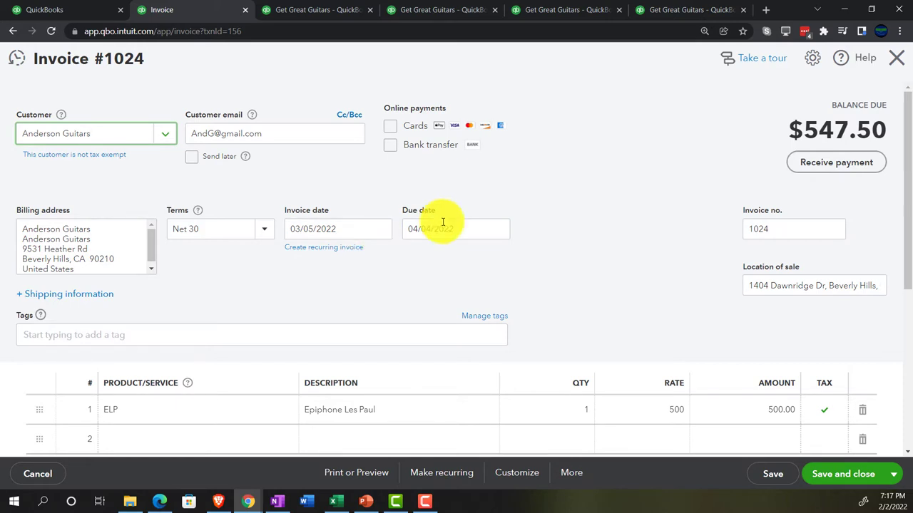
Step: Close the Anderson Guitars invoice and return from the Transaction Report to the Balance Sheet to review its asset accounts
click(900, 58)
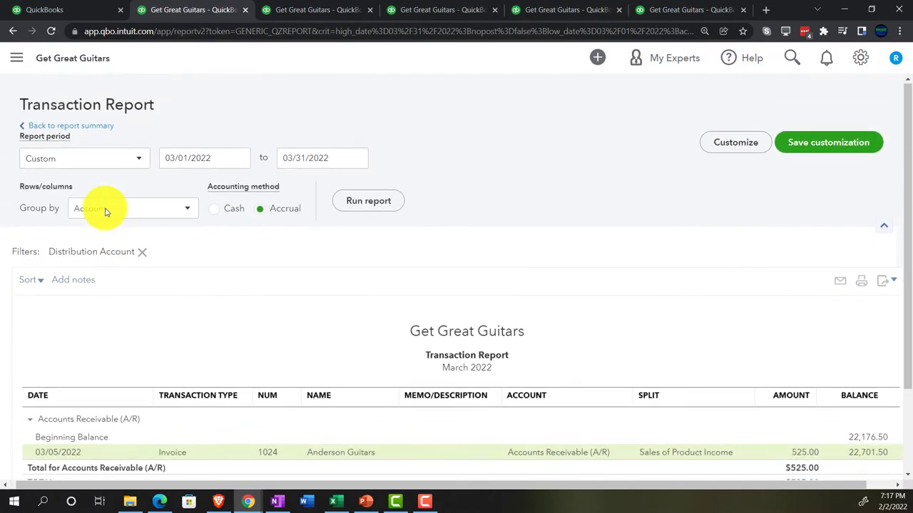
click(95, 126)
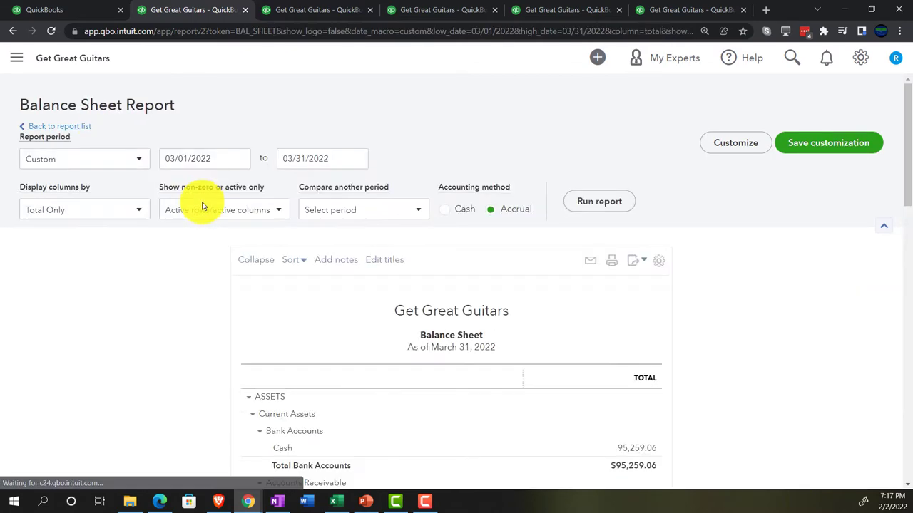
scroll(207, 235, down, 4)
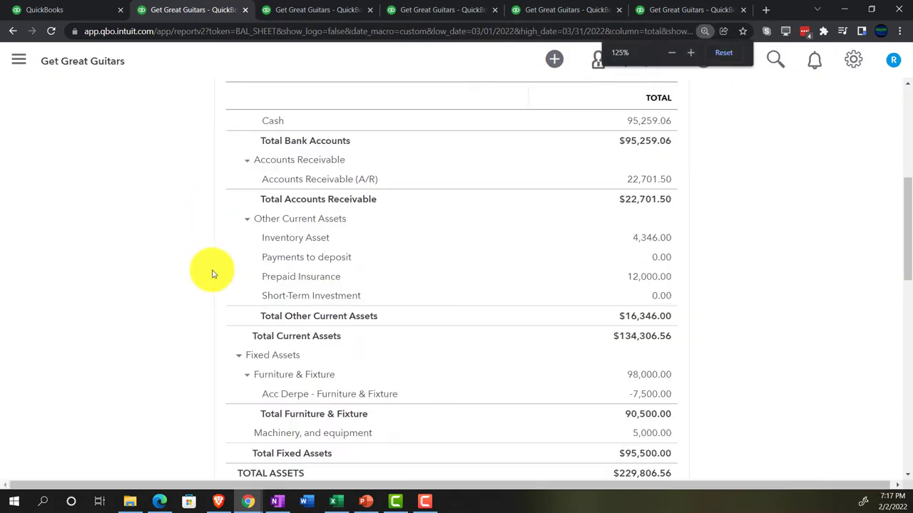
key(ctrl+plus)
key(ctrl+plus)
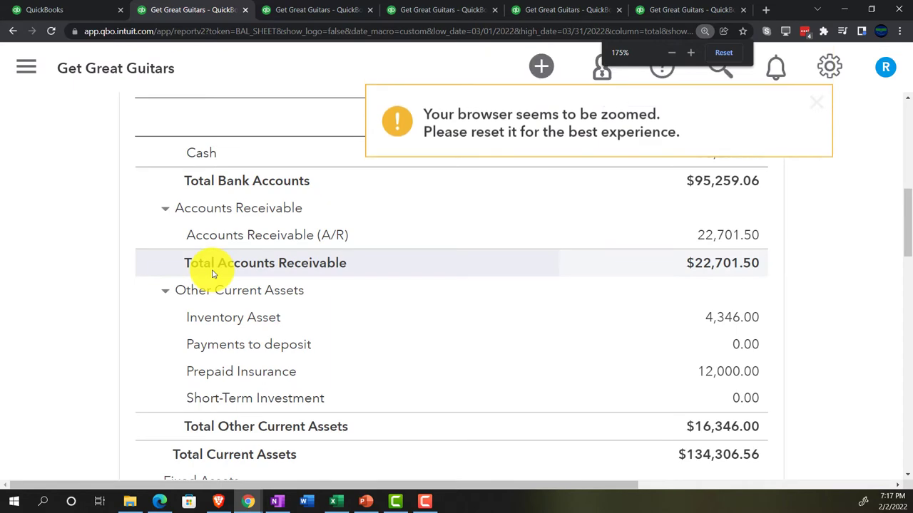
scroll(212, 274, up, 3)
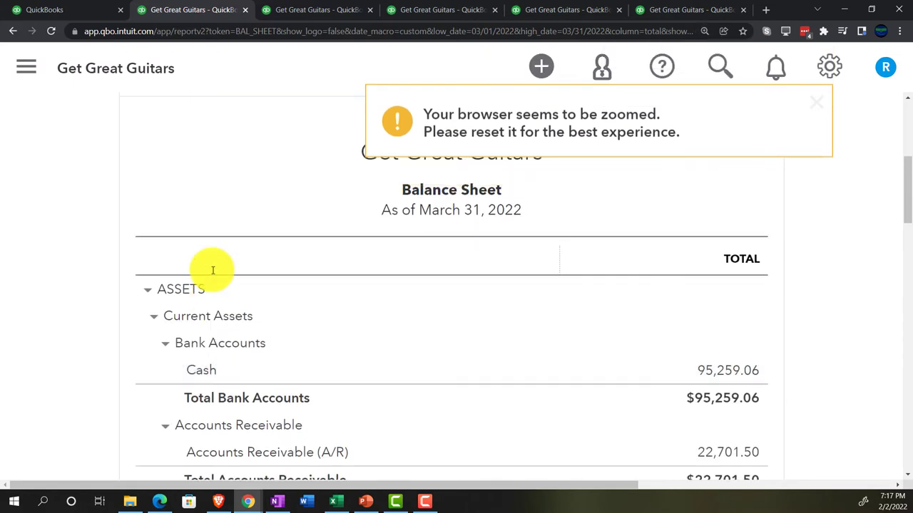
Step: Go back to the QuickBooks home page and show the list of new transaction forms to review the available types
click(83, 9)
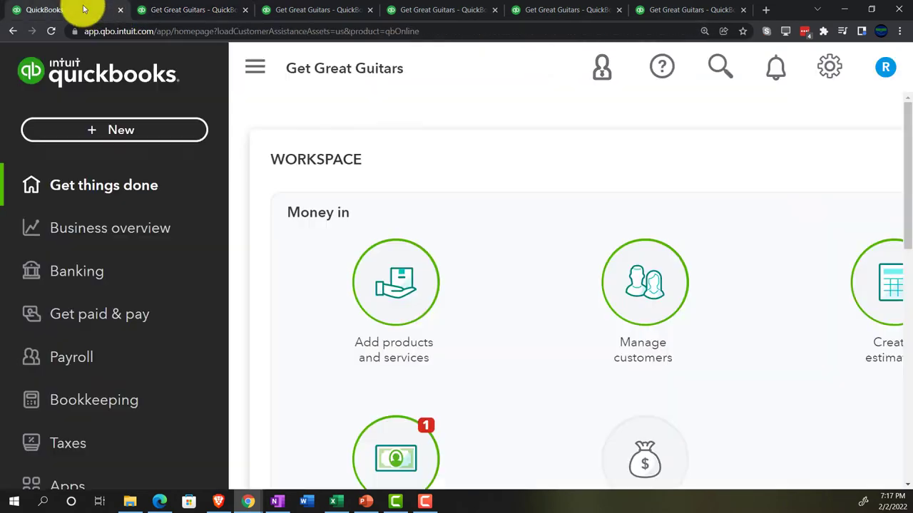
key(ctrl+minus)
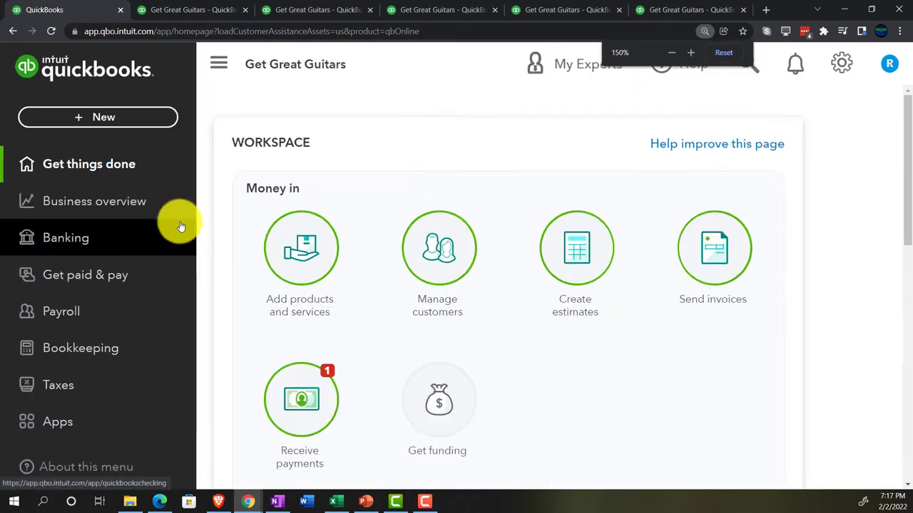
key(ctrl+minus)
click(94, 112)
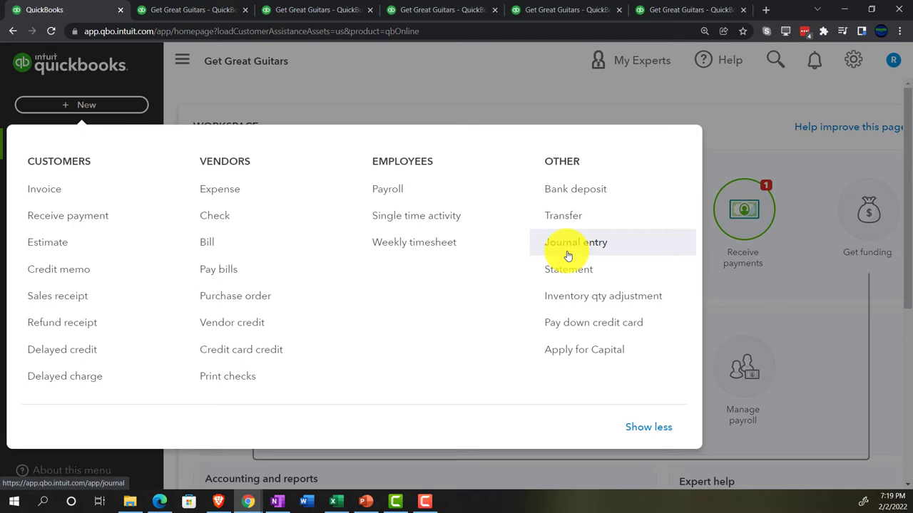
Step: Reopen the March 2022 Anderson Guitars invoice from the Accounts Receivable detail behind the Balance Sheet
click(191, 10)
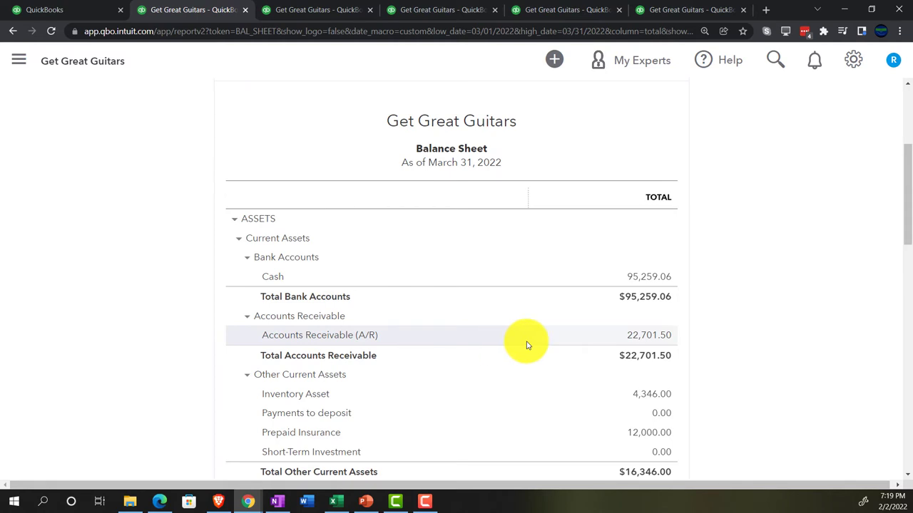
click(633, 338)
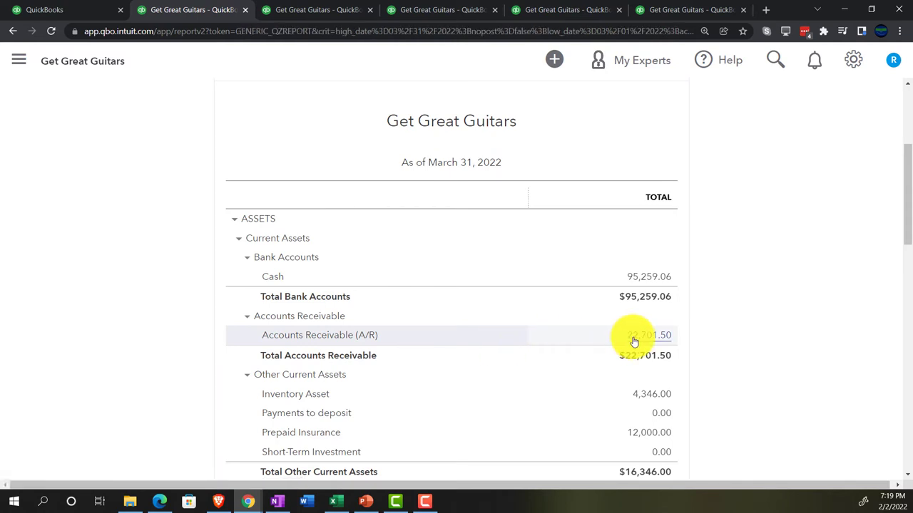
scroll(633, 340, down, 2)
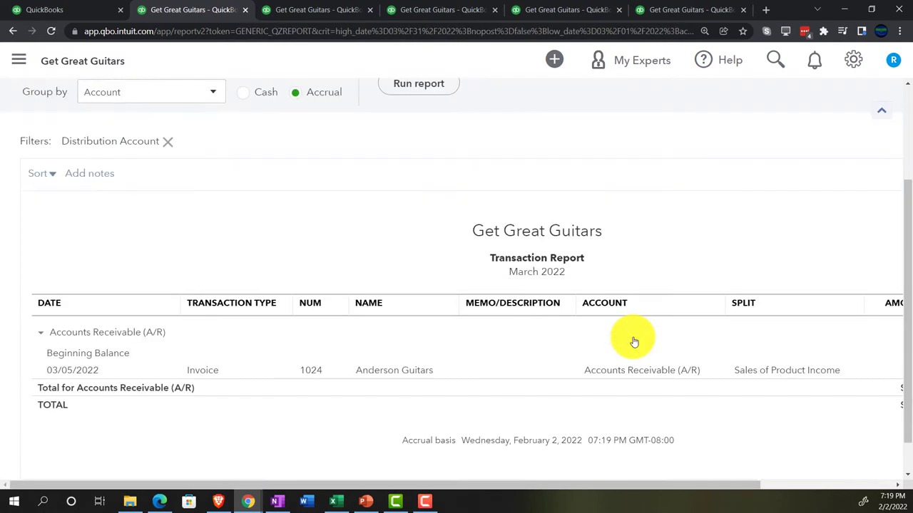
click(753, 373)
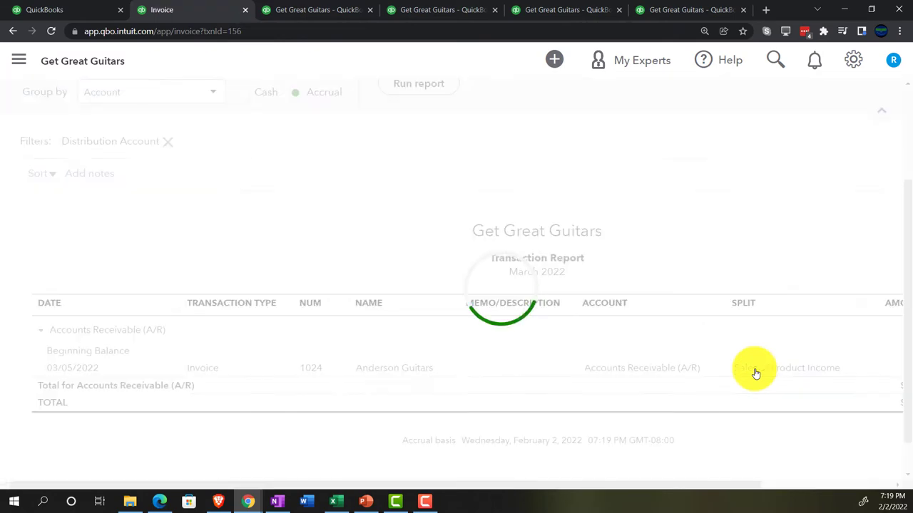
click(756, 371)
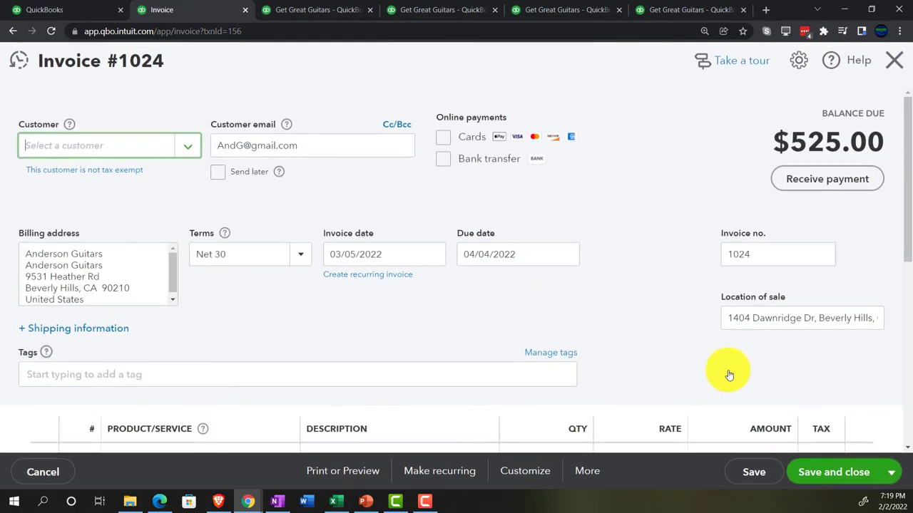
Step: Override the invoice's sales tax with a 5% rate, giving "Other (or reason not listed)" as the reason
scroll(469, 358, down, 4)
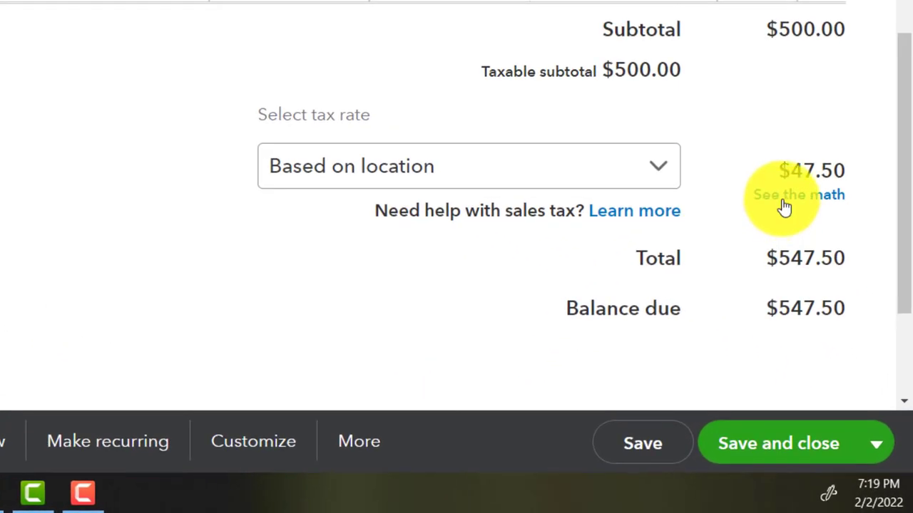
click(784, 205)
scroll(813, 378, down, 8)
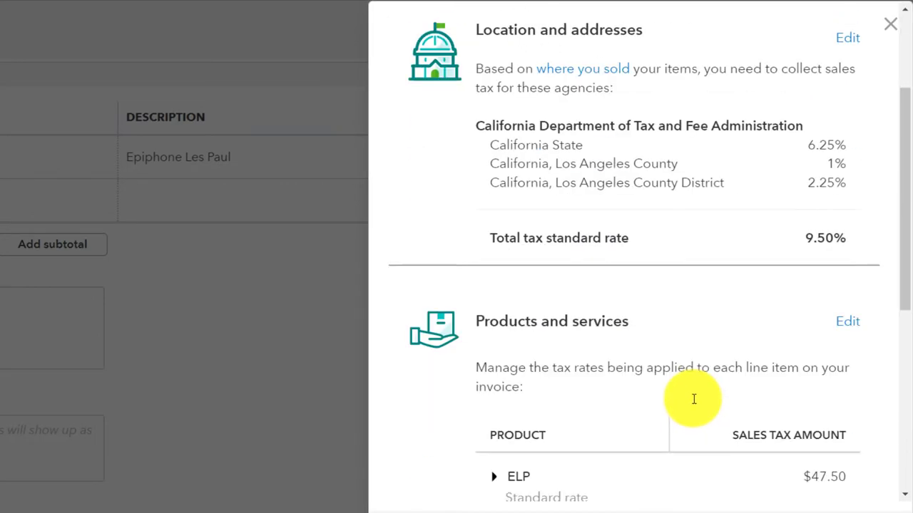
click(754, 184)
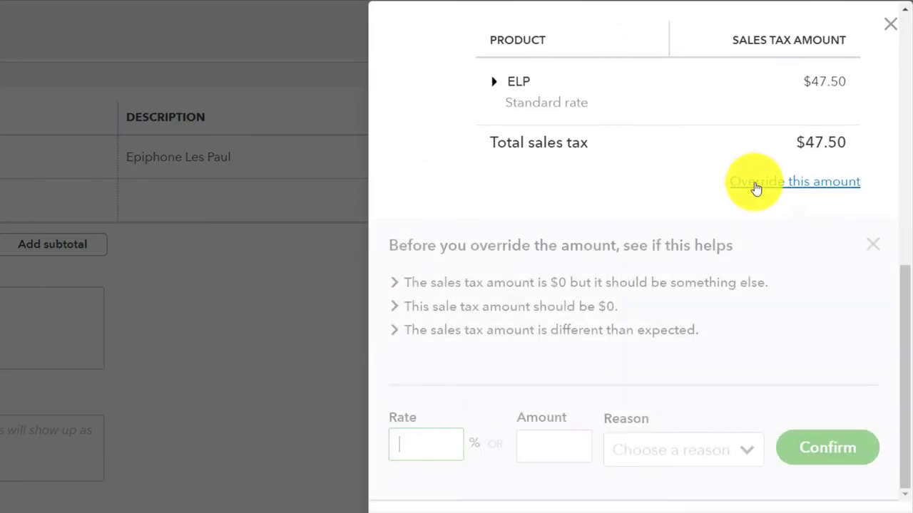
text(5)
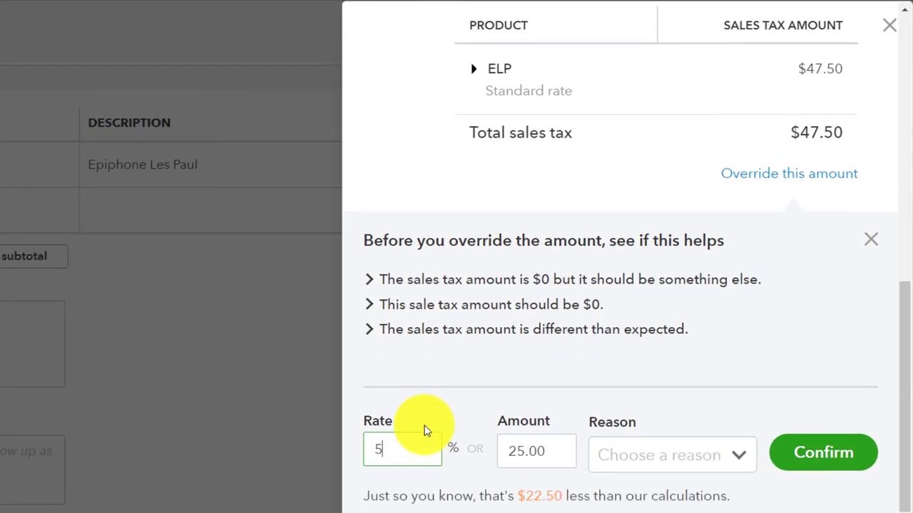
click(735, 458)
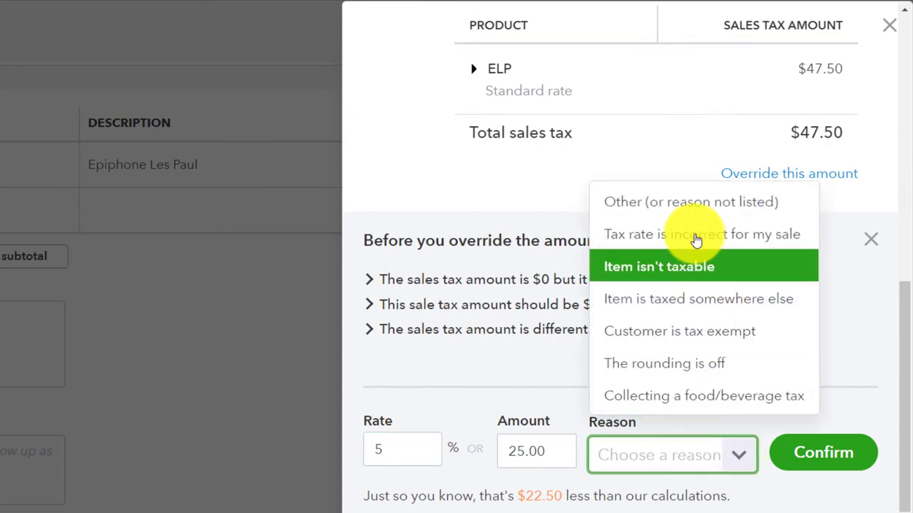
click(675, 203)
click(791, 452)
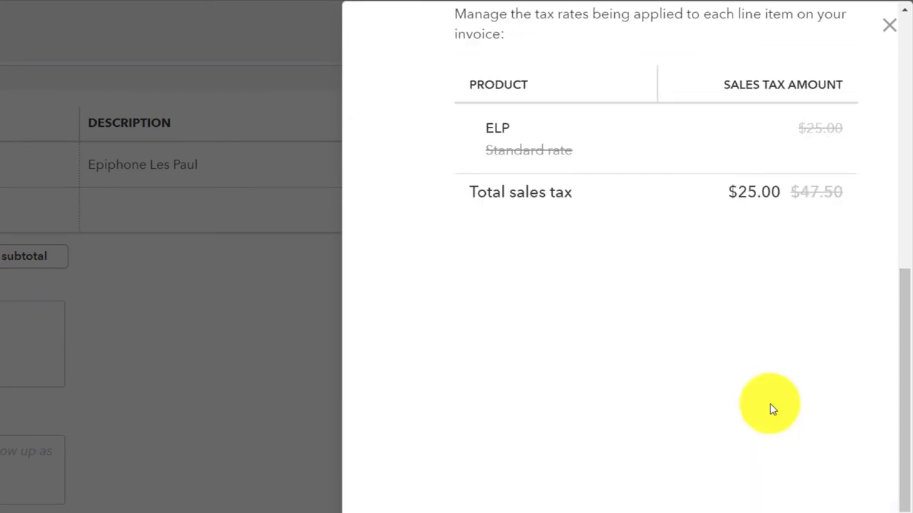
key(Escape)
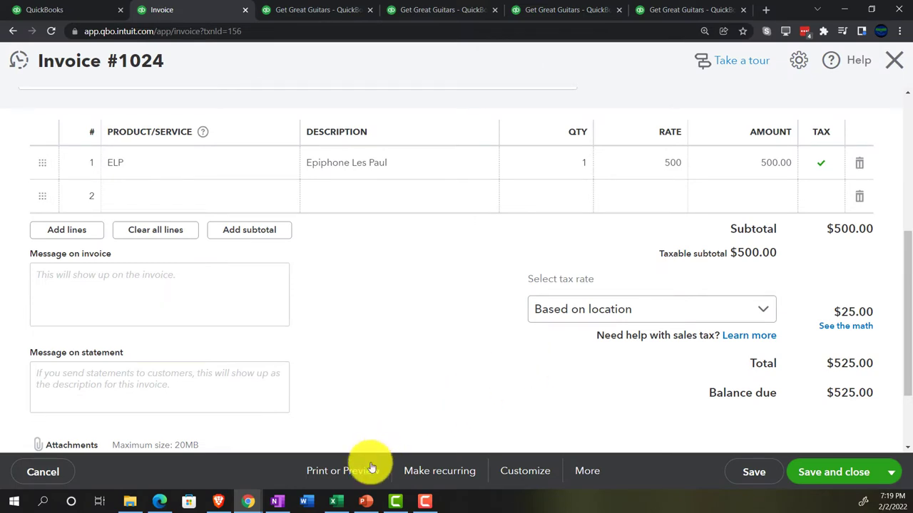
Step: Switch to the blank Excel workbook and widen column A for the account names
click(341, 503)
click(99, 186)
drag(117, 136, 199, 134)
Step: Enter the journal entry's first line with AR in A1 and a debit of 525 in B1
click(122, 160)
text(Acc)
key(BackSpace)
key(BackSpace)
key(BackSpace)
text(AR)
key(Tab)
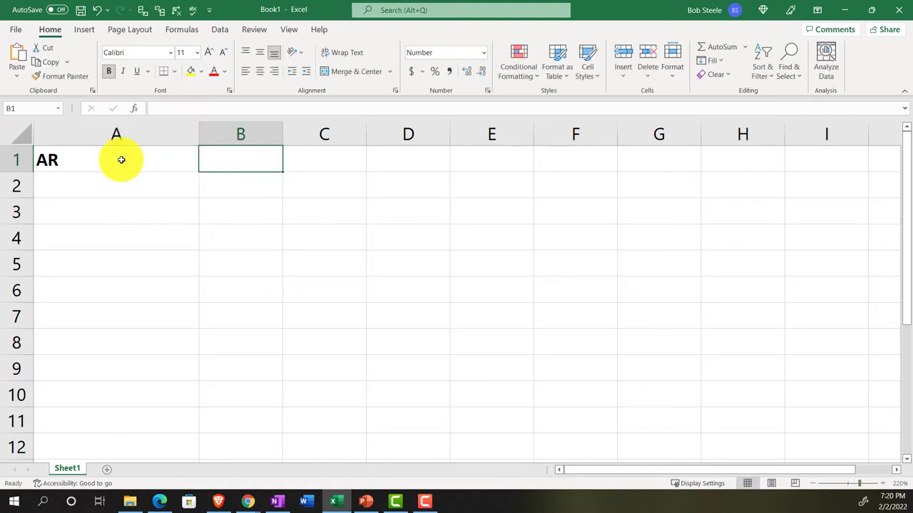
text(525)
key(Return)
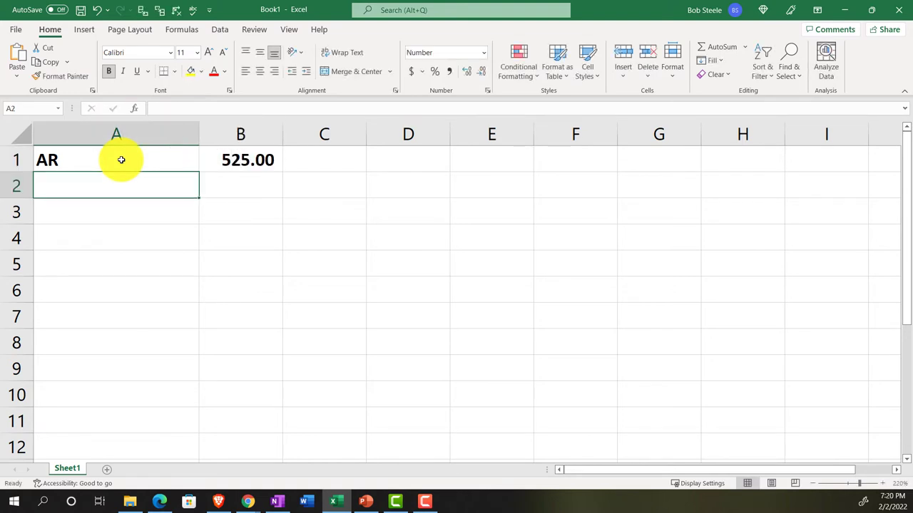
Step: Add the revenue line with Sales in A2 and a credit of -500 in C2
text(Sales)
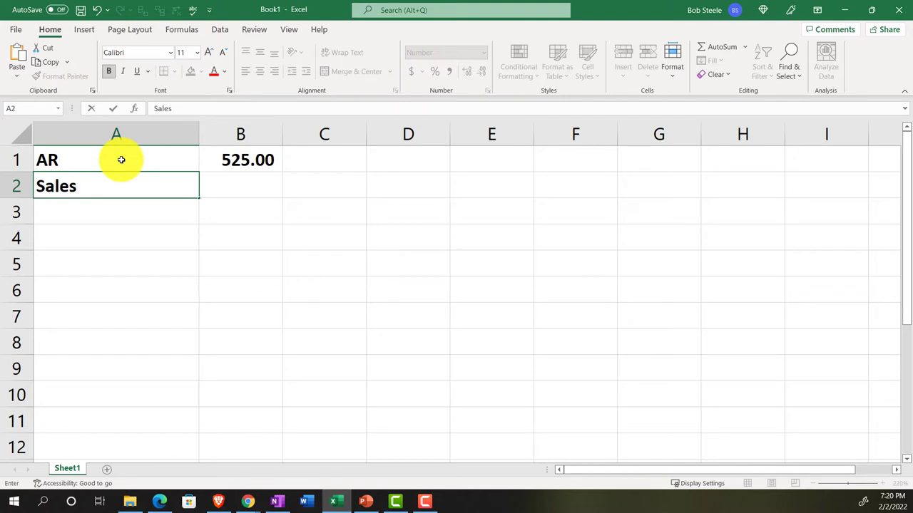
key(Tab)
key(Tab)
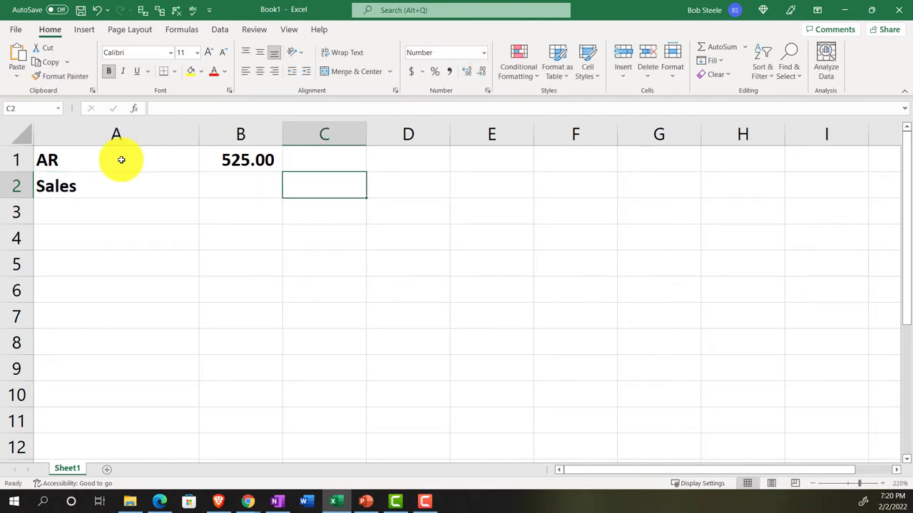
text(500)
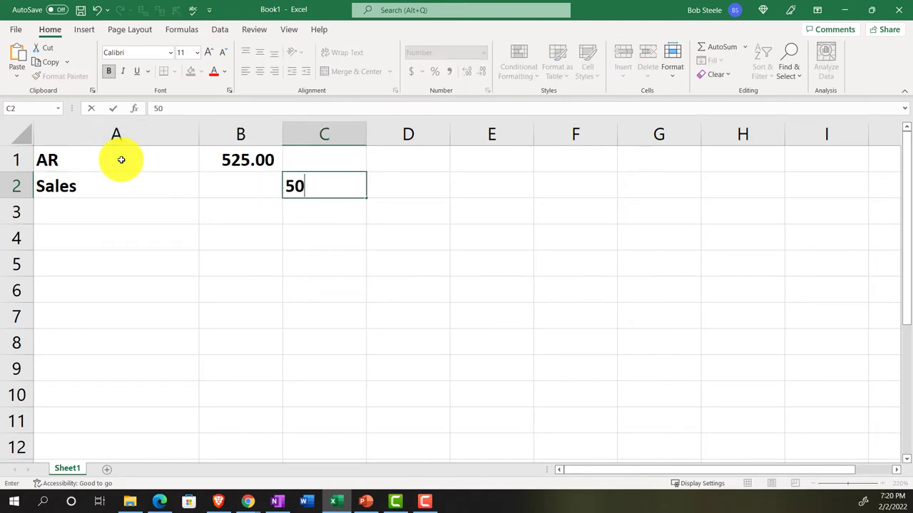
key(BackSpace)
key(BackSpace)
key(BackSpace)
text(-)
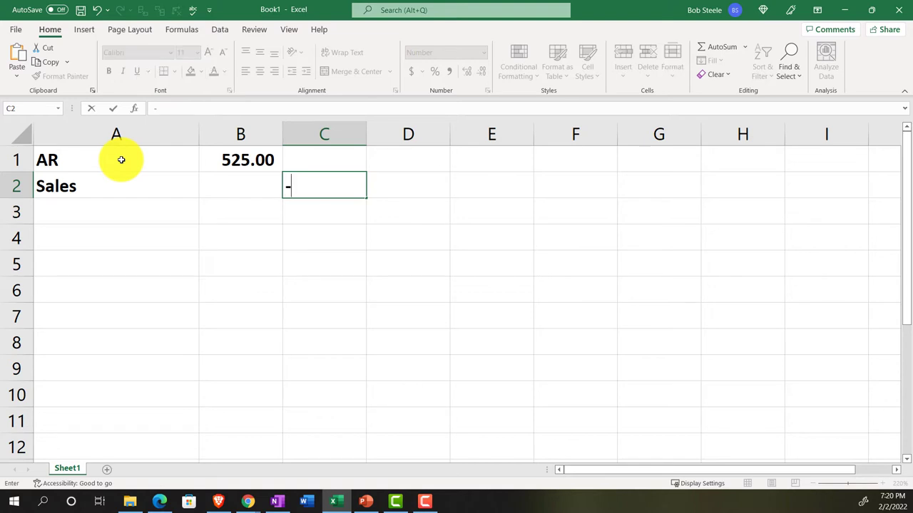
text(500)
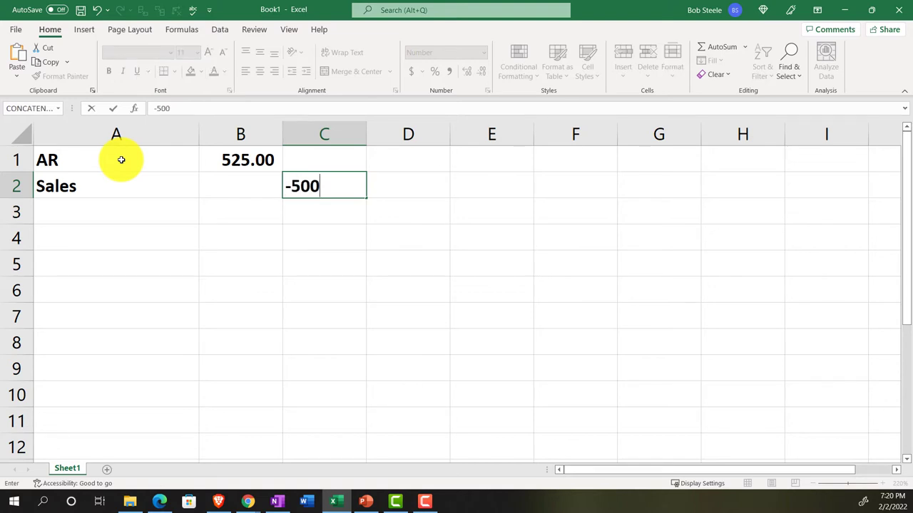
key(Return)
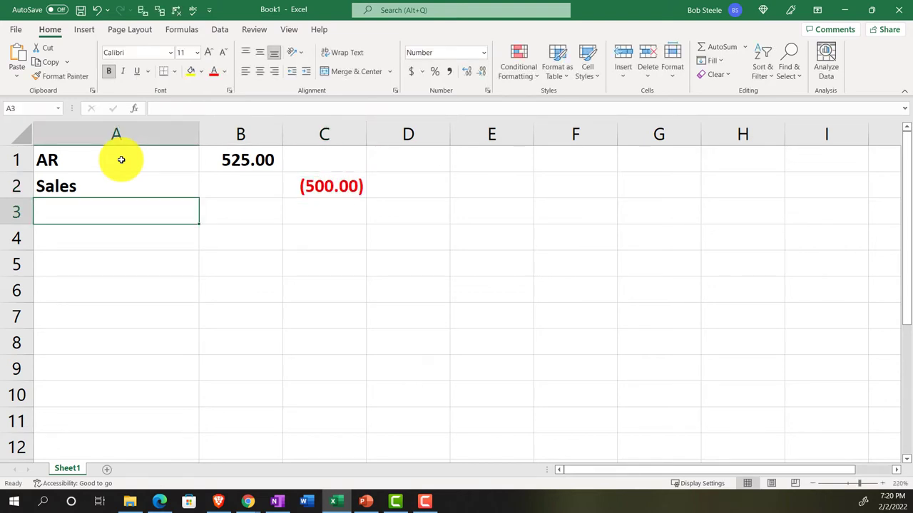
Step: Add the tax line with Sales tax payable in A3 and a credit of -25 in C3
text(Sa)
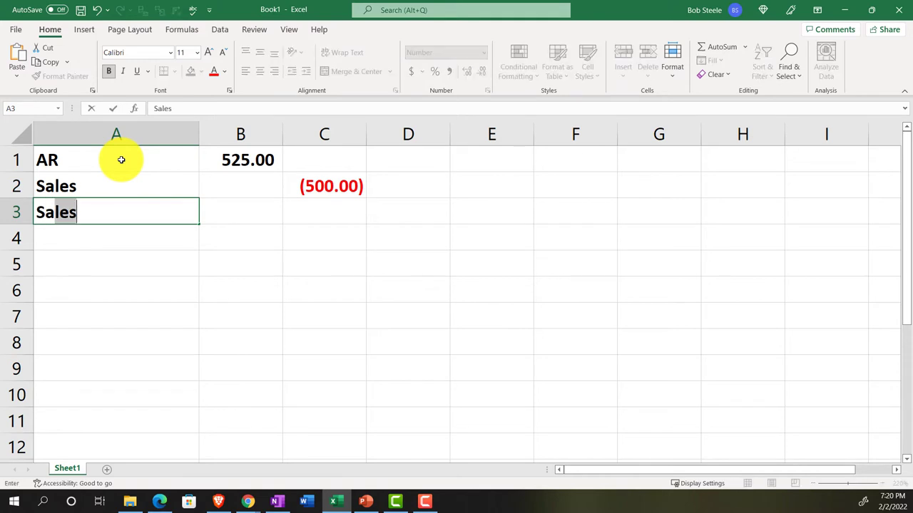
text(les tax payable)
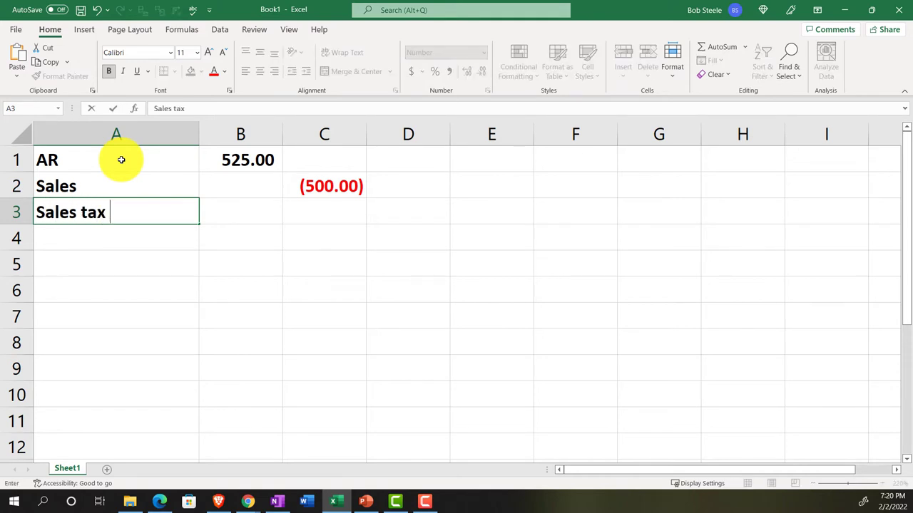
key(Tab)
key(Tab)
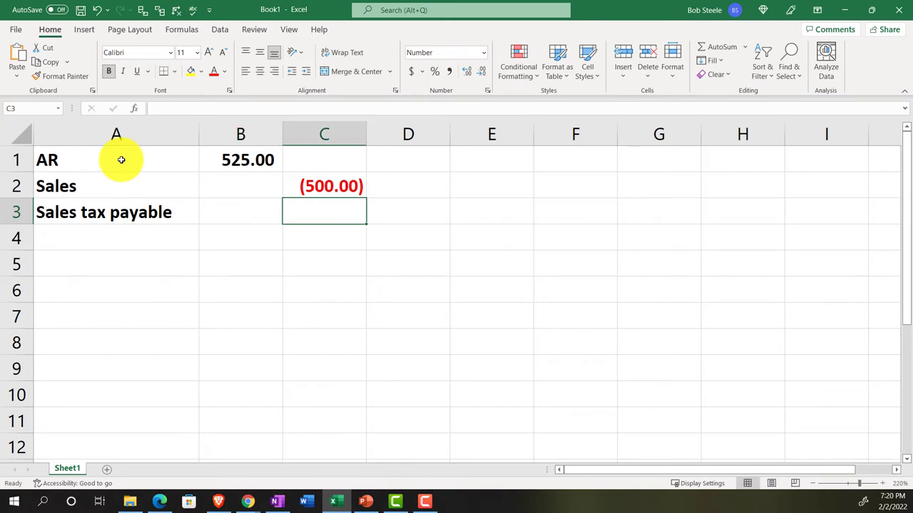
click(337, 502)
click(342, 503)
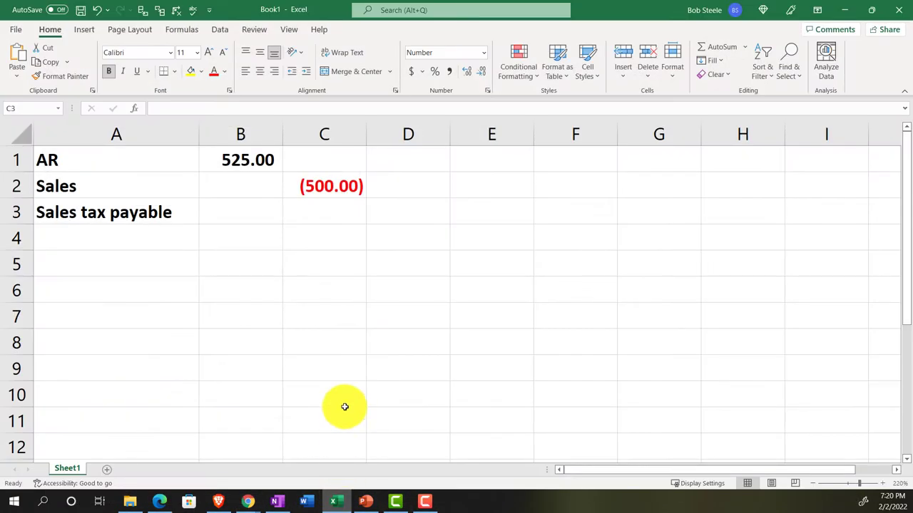
click(330, 216)
text(-25)
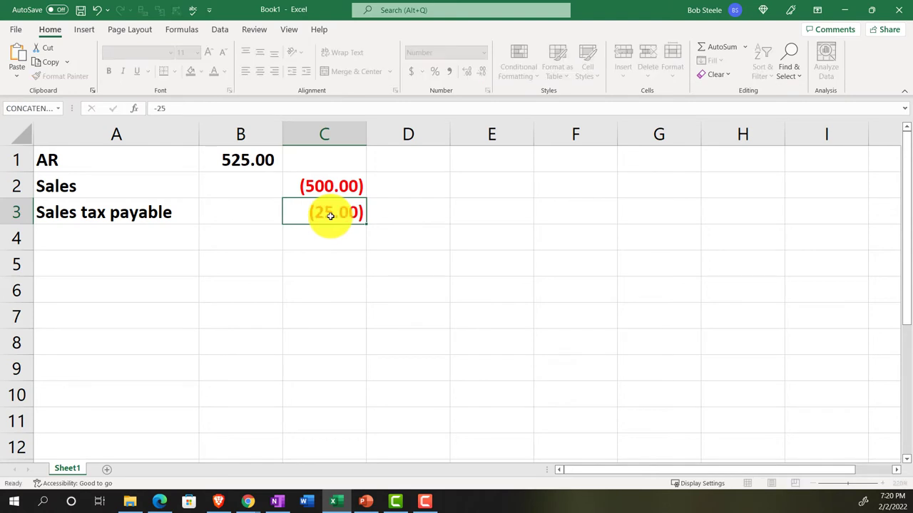
key(Return)
Step: Leave row 4 blank and label the cost entry with COGS in A5 and Inventory in A6
key(Return)
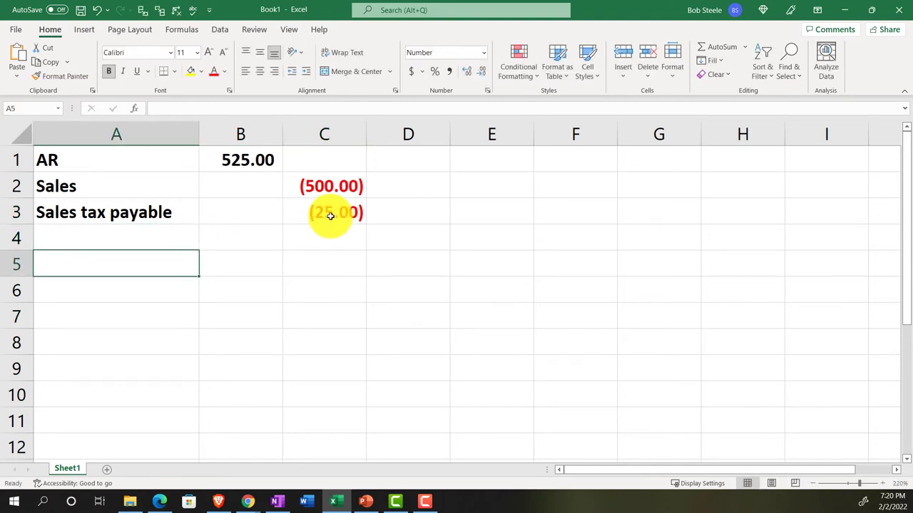
text(COGS)
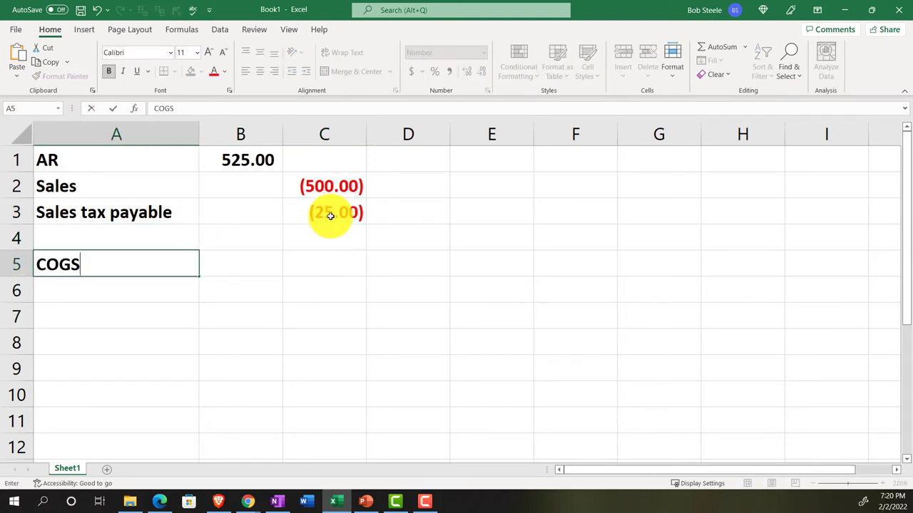
key(Return)
text(Inventory)
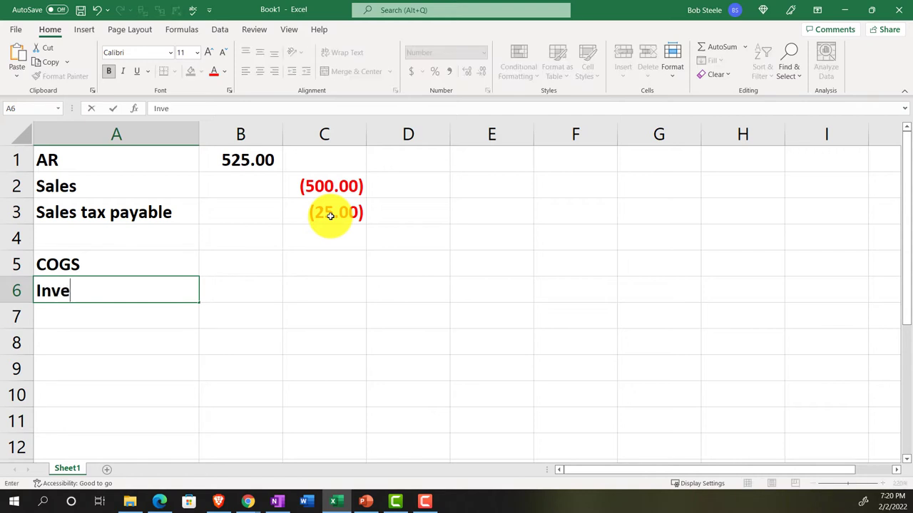
key(Tab)
key(Tab)
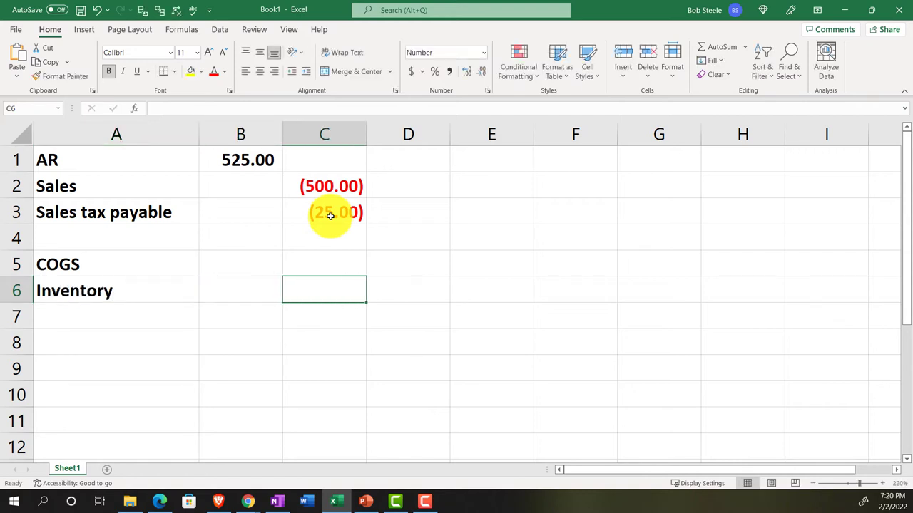
Step: Enter a COGS debit of 400 in B5 and credit Inventory in C6 with the negative of B5
key(Up)
key(Left)
text(400)
key(Return)
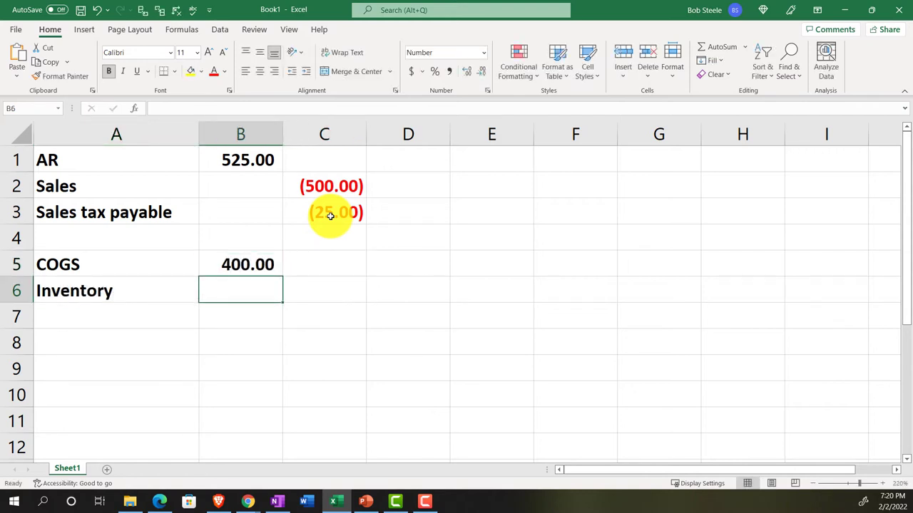
key(Right)
text(-)
key(Left)
key(Up)
key(Return)
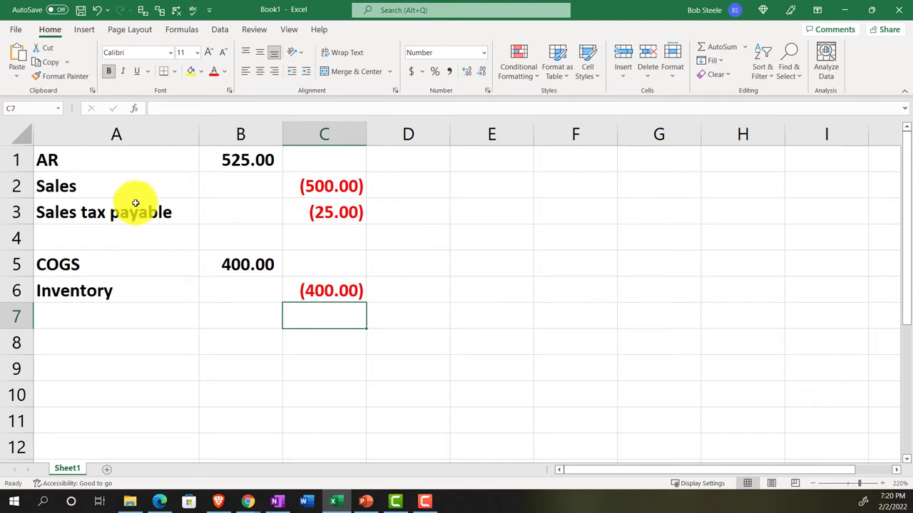
Step: Review the AR and sales tax payable lines, then check the Inventory Valuation Summary and Customer Balance Detail reports in QuickBooks
drag(110, 155, 202, 153)
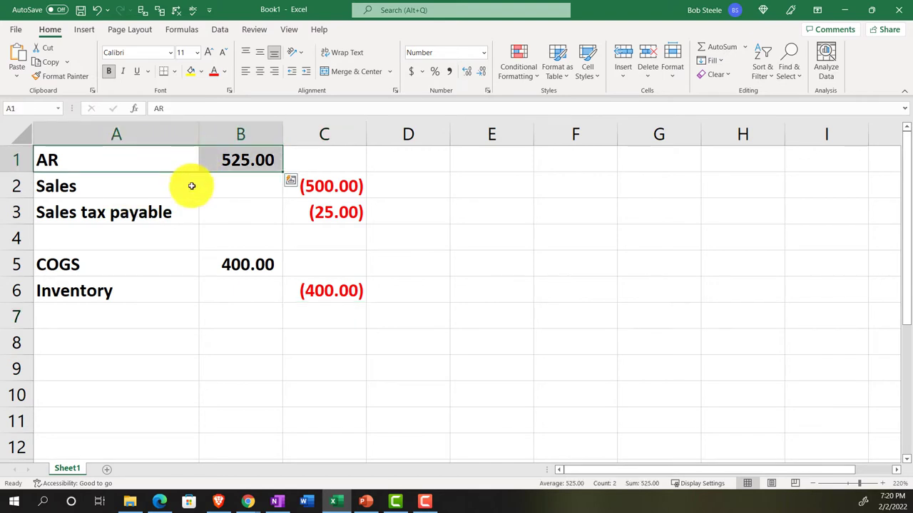
drag(135, 214, 318, 217)
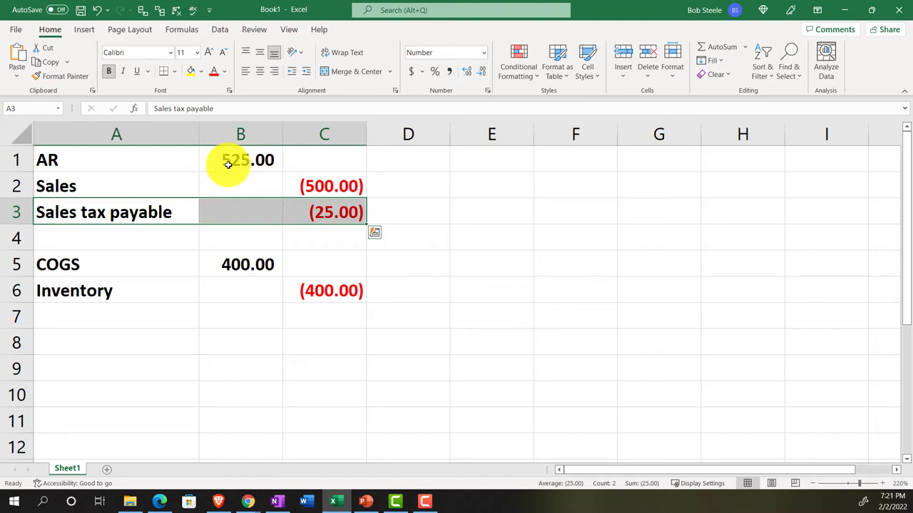
click(342, 502)
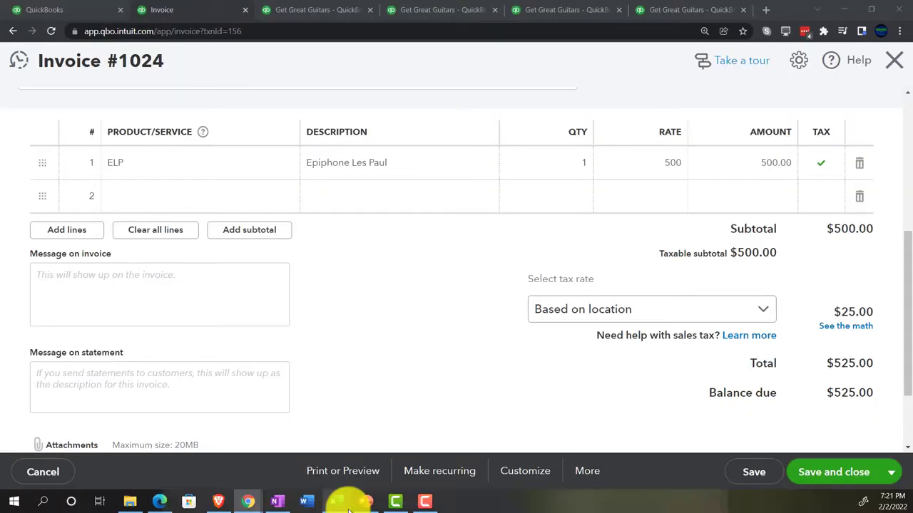
click(658, 10)
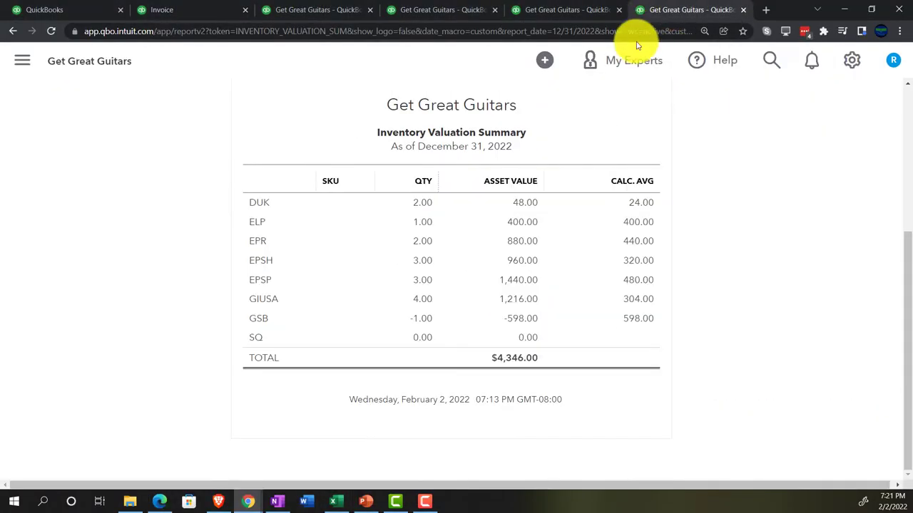
click(580, 9)
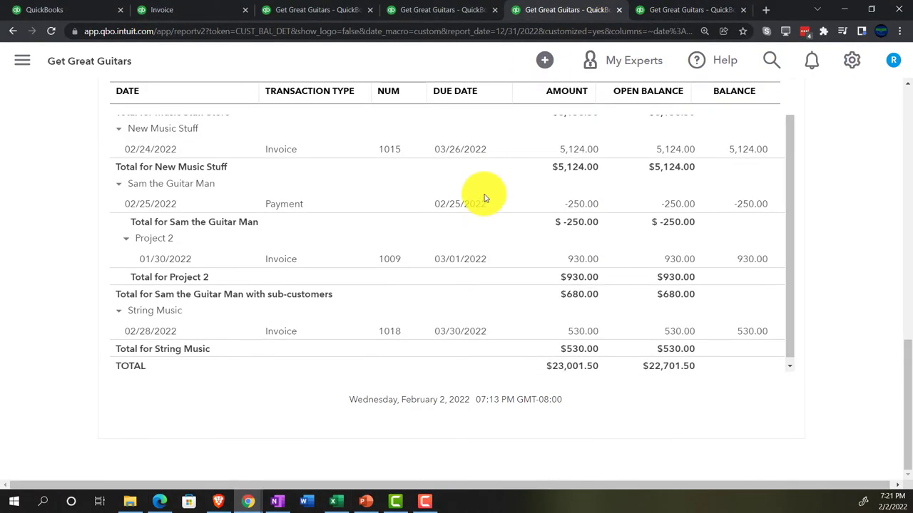
scroll(329, 250, up, 10)
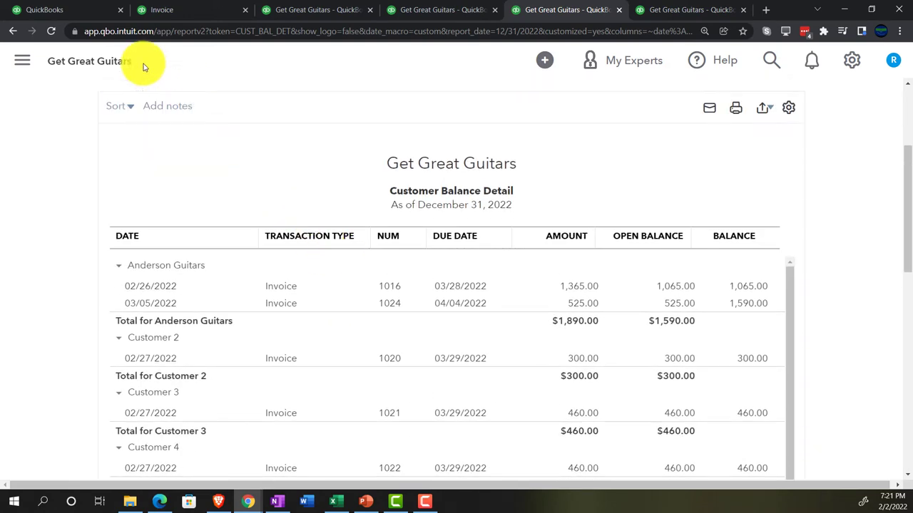
click(83, 14)
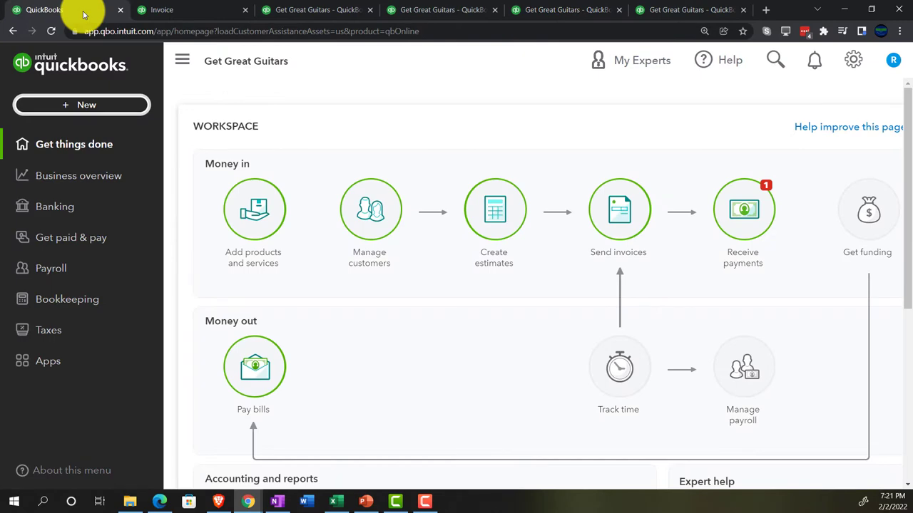
Step: Open the Anderson Guitars customer record in QuickBooks and examine its transaction list down to the March invoice
click(336, 503)
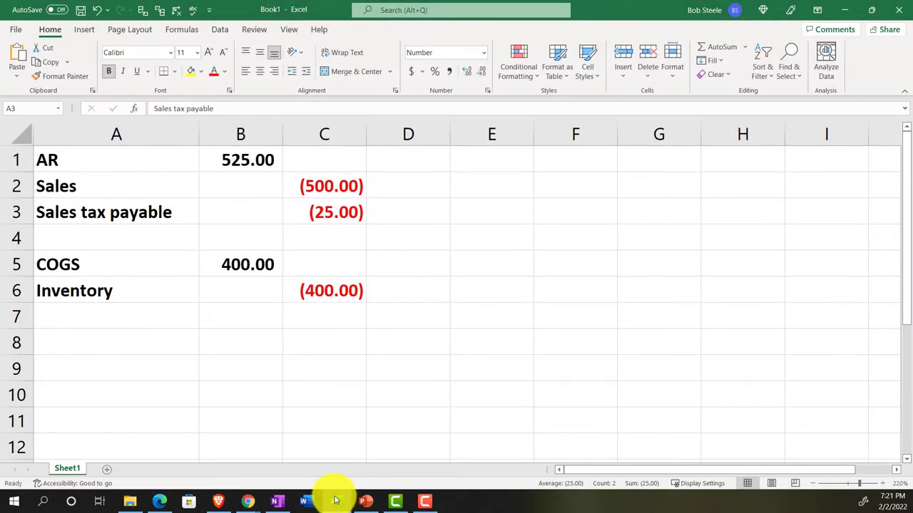
click(336, 501)
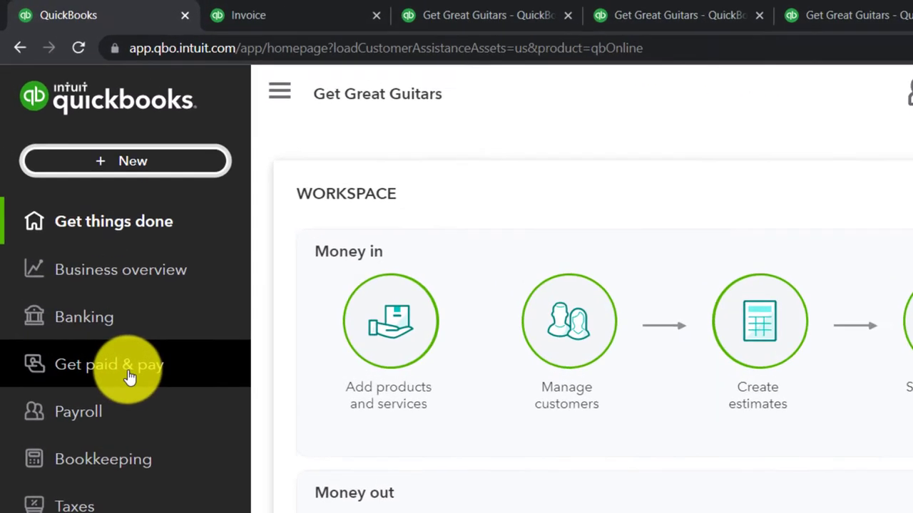
click(150, 438)
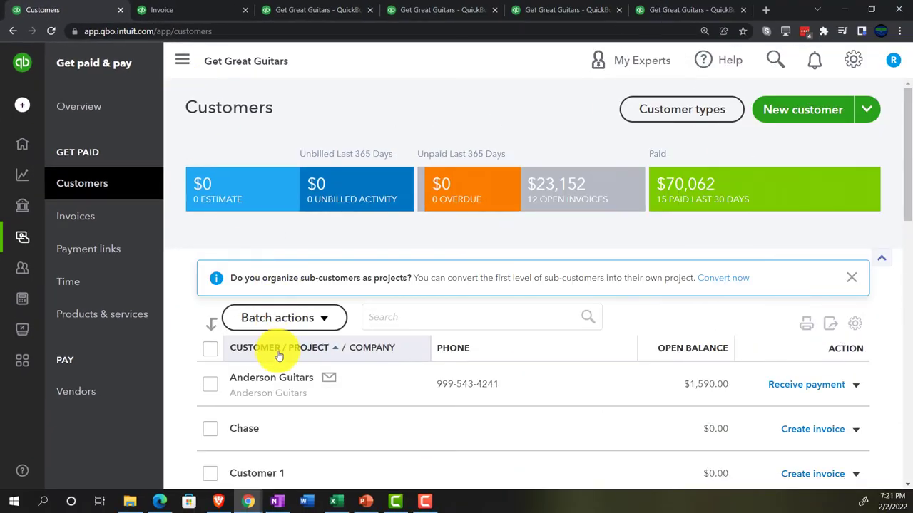
click(280, 383)
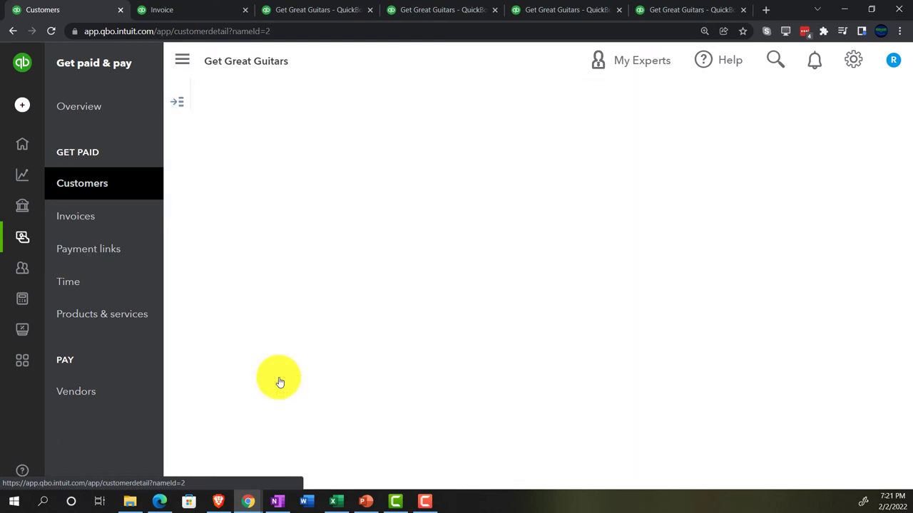
click(183, 65)
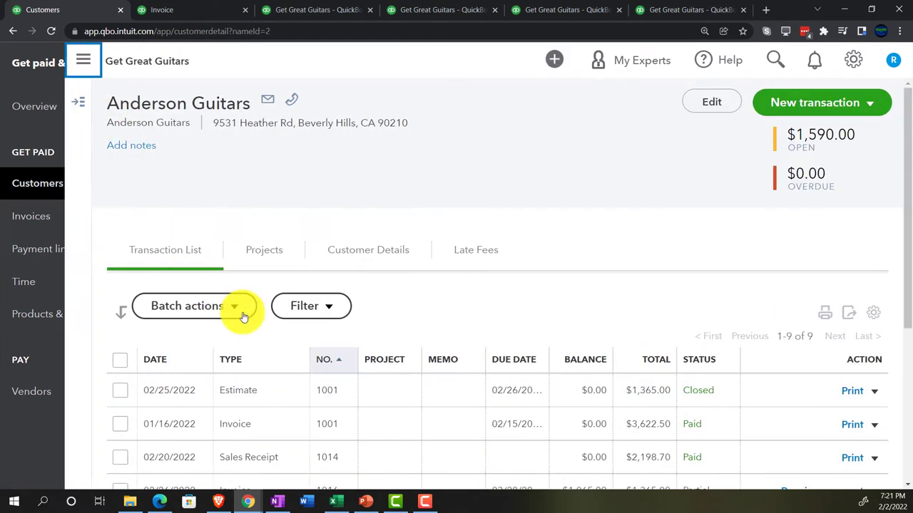
scroll(245, 363, down, 2)
scroll(261, 397, down, 1)
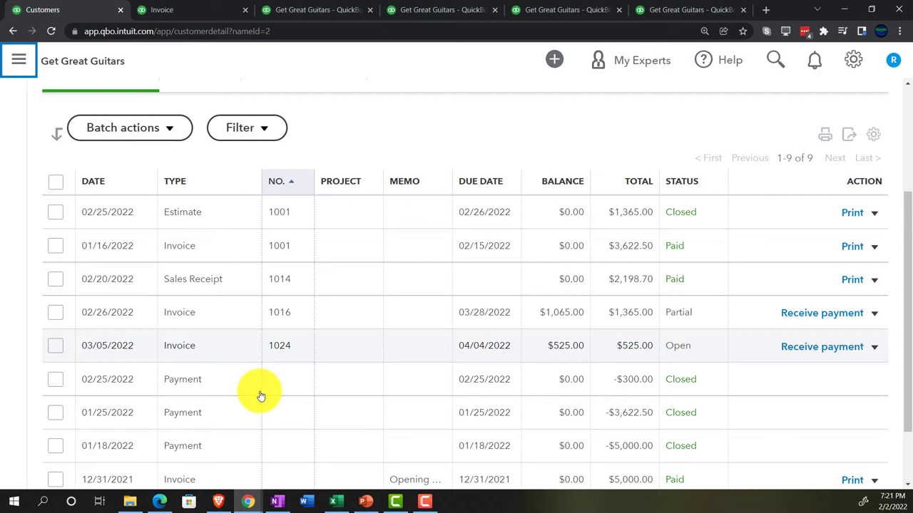
Step: Return to the Excel workbook, narrow column D to a thin spacer and widen column E to about double width
click(336, 501)
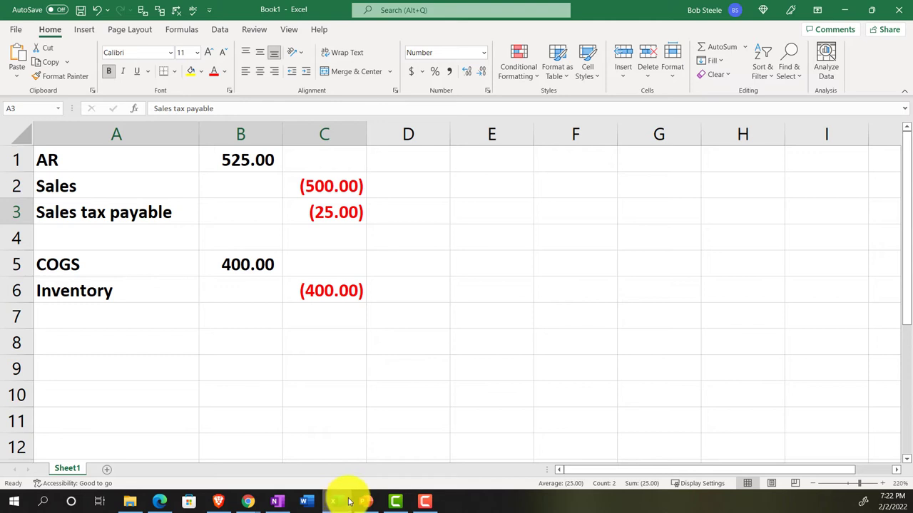
click(348, 502)
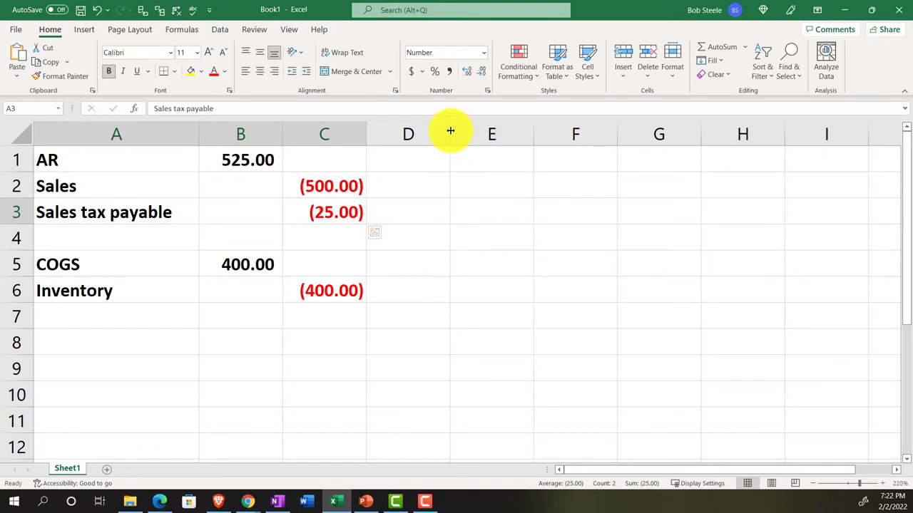
drag(450, 131, 386, 131)
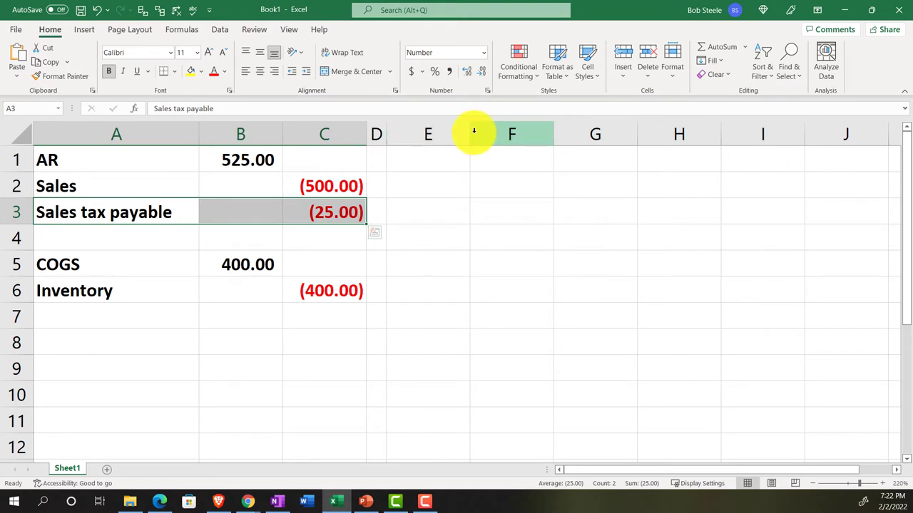
drag(468, 129, 556, 130)
Step: Enter the customer label ZZZ Adj Entry in cell E1
click(435, 165)
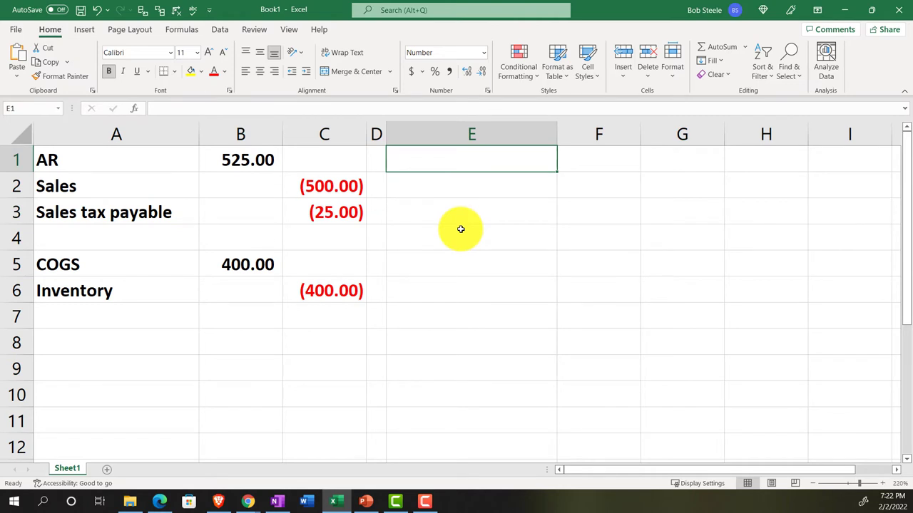
text(ZZ)
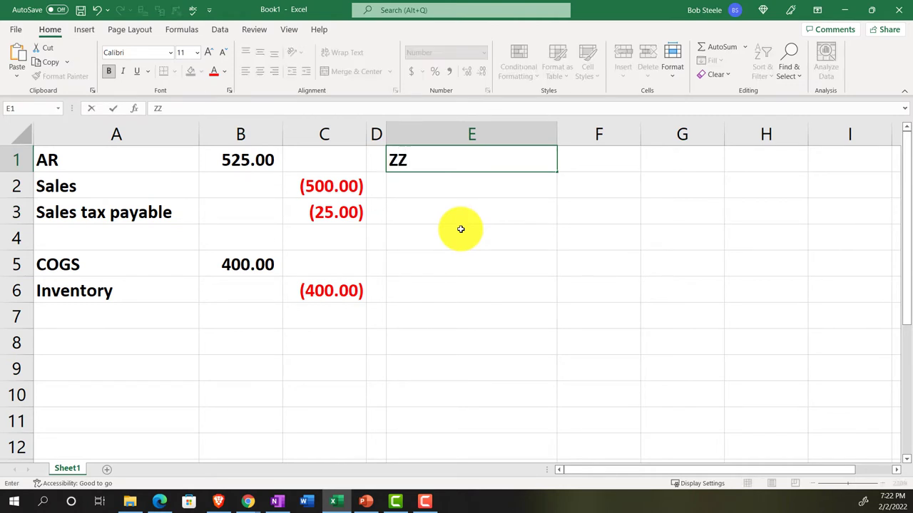
text(Z Adj En)
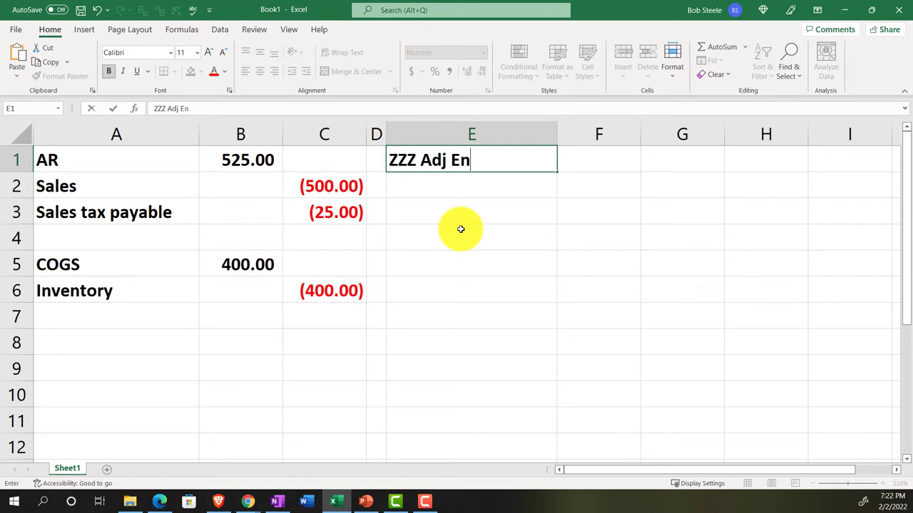
text(try)
key(Return)
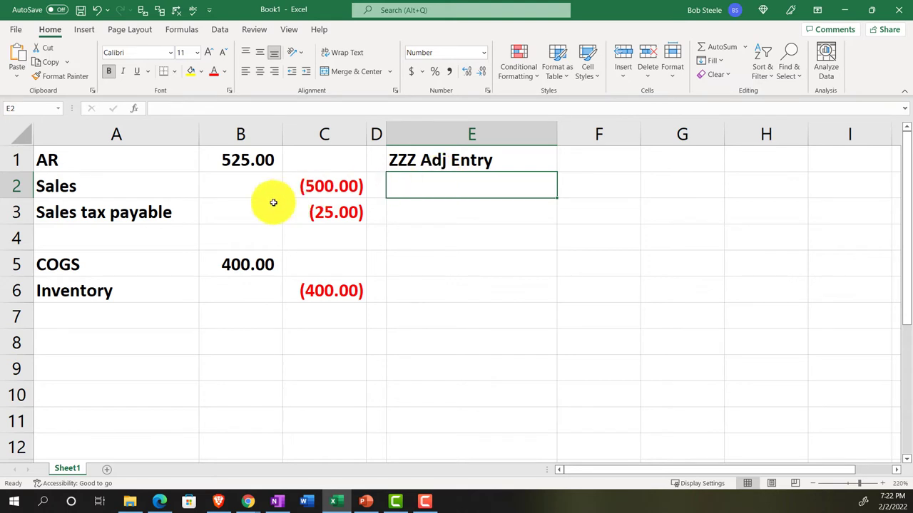
click(147, 214)
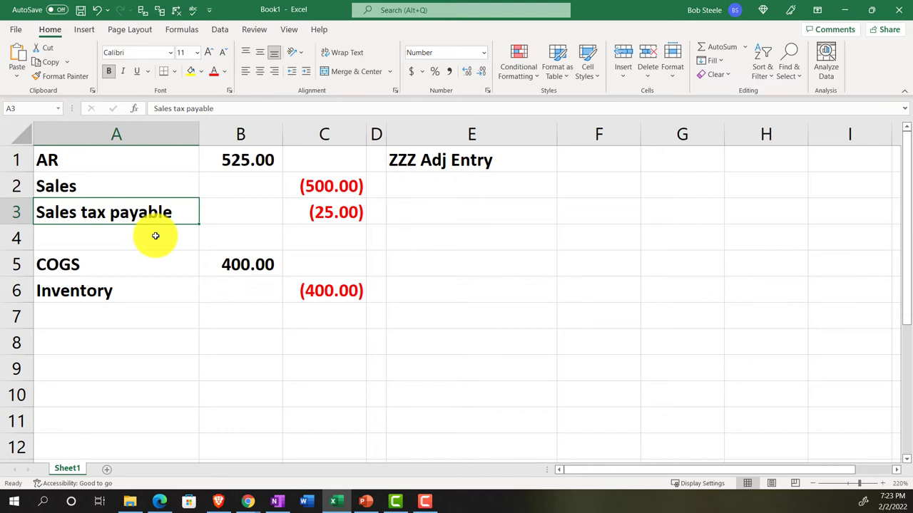
click(335, 503)
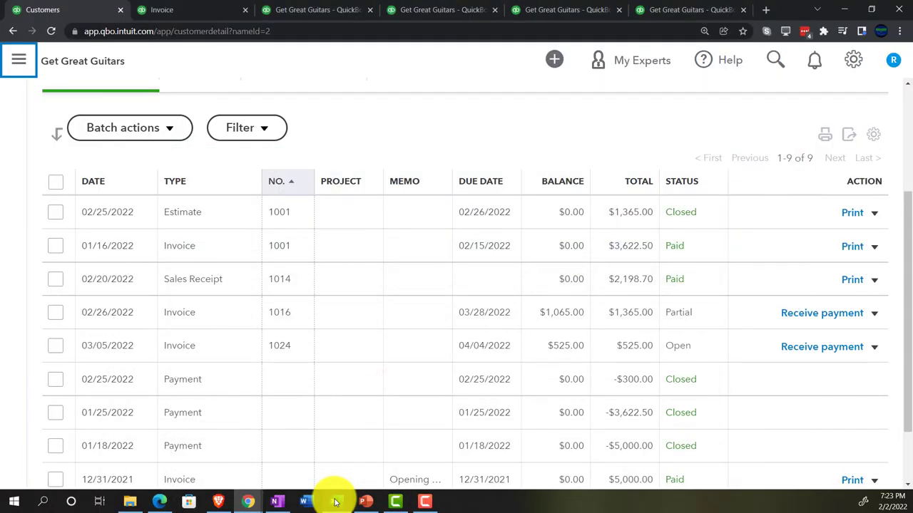
click(22, 63)
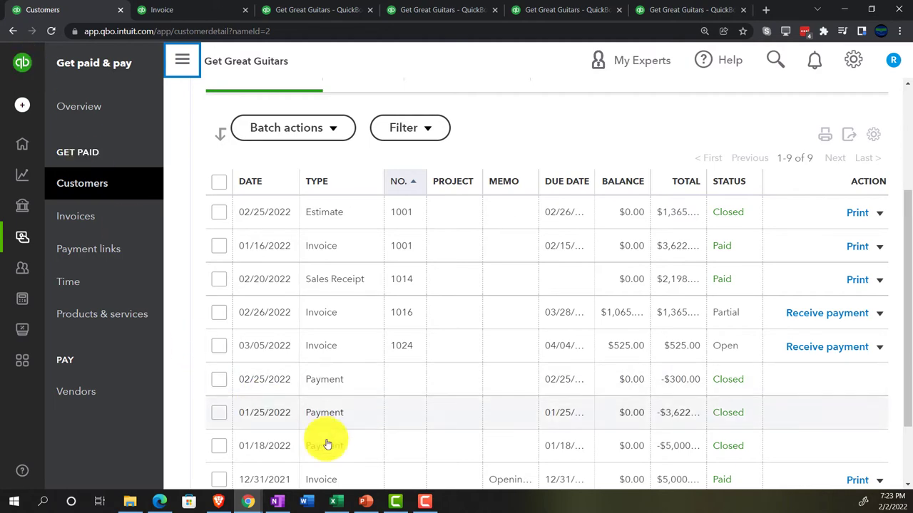
click(337, 501)
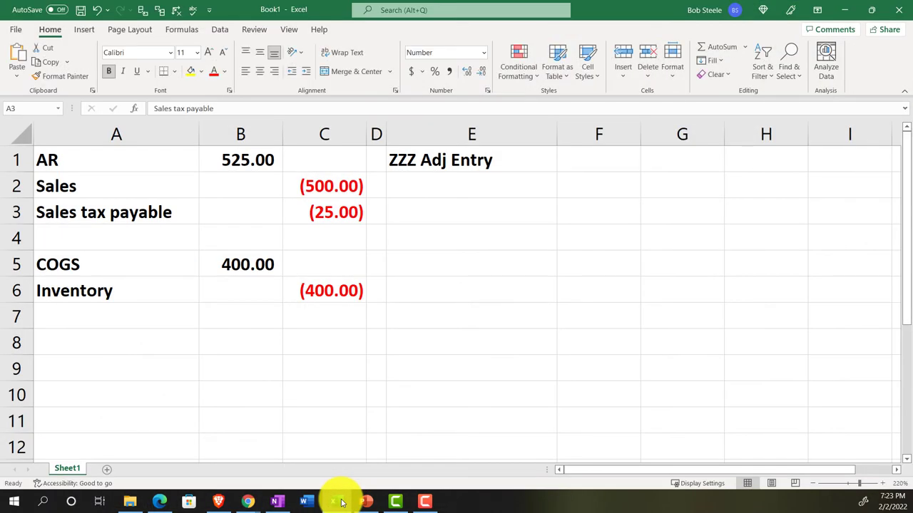
Step: Switch to QuickBooks, create a new journal entry and set its journal date to 02/28/2022
click(340, 502)
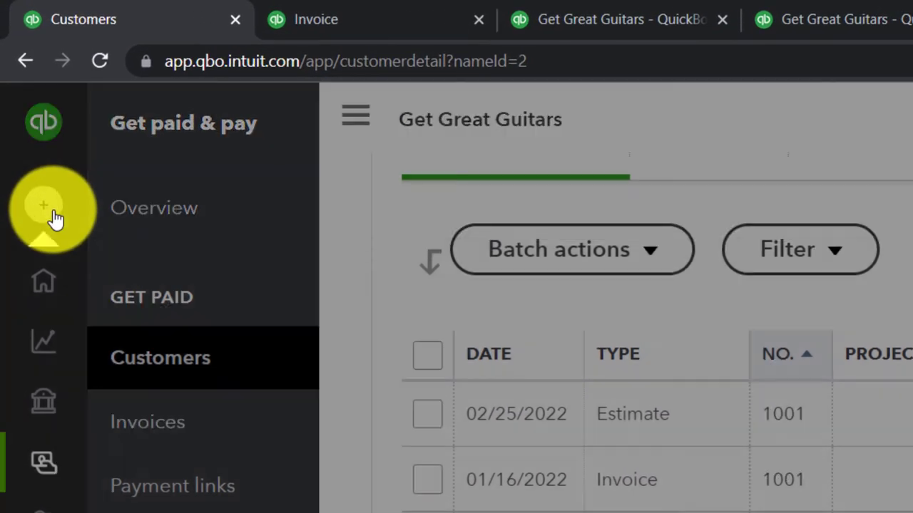
click(48, 200)
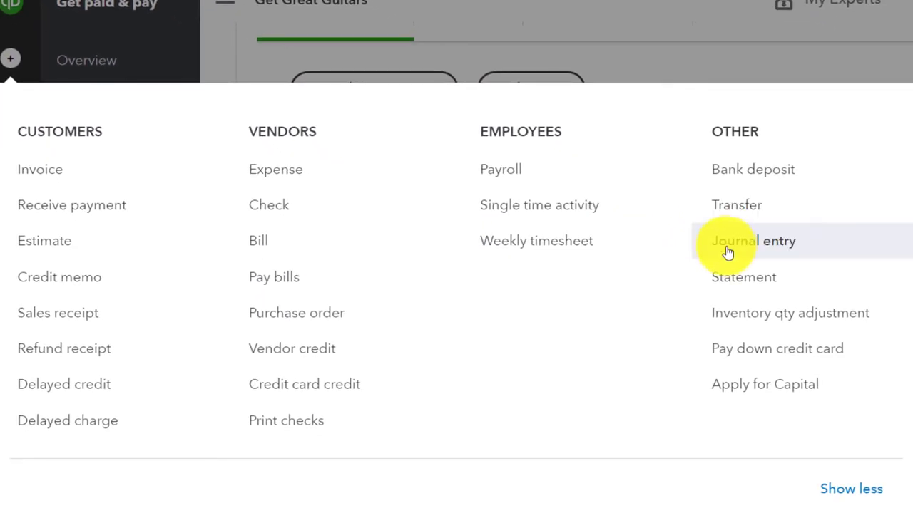
click(729, 253)
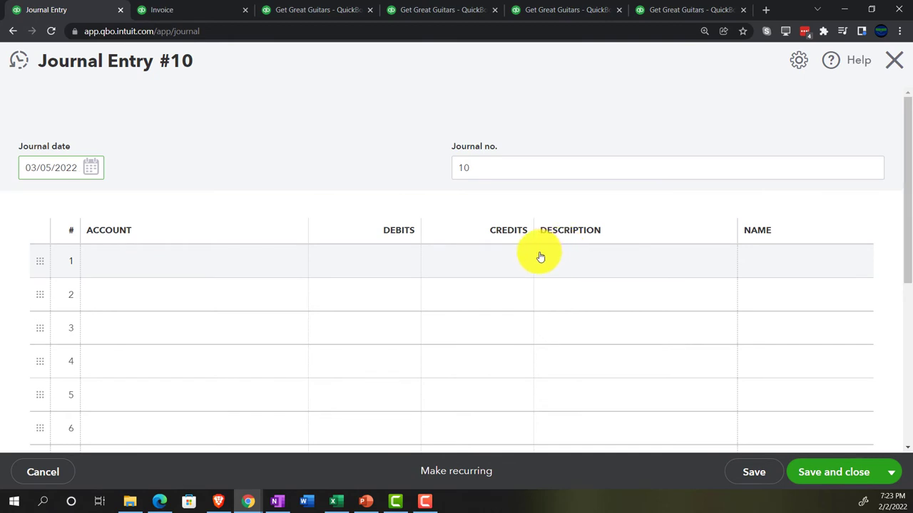
drag(77, 166, 1, 181)
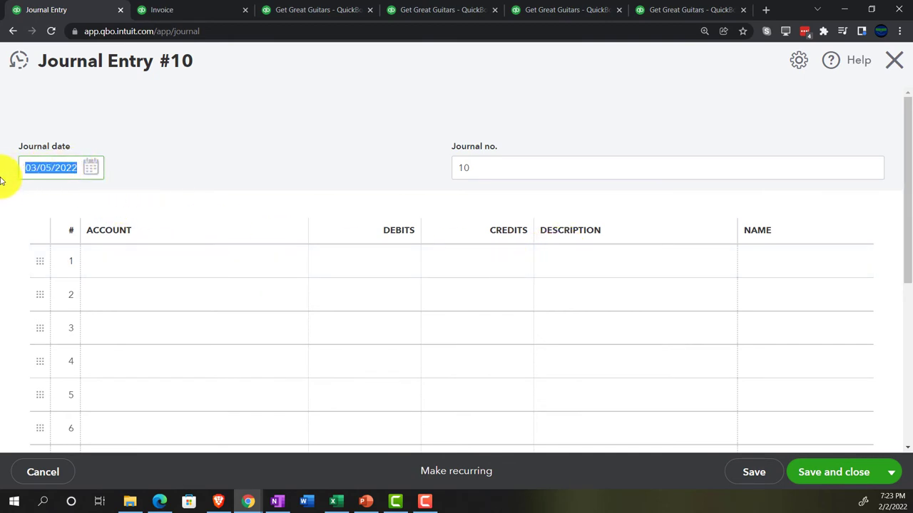
text(022822)
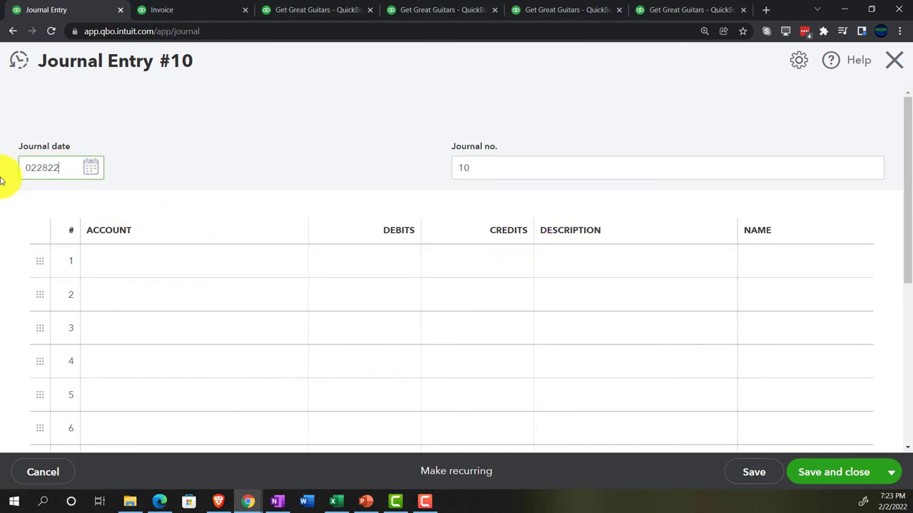
key(Tab)
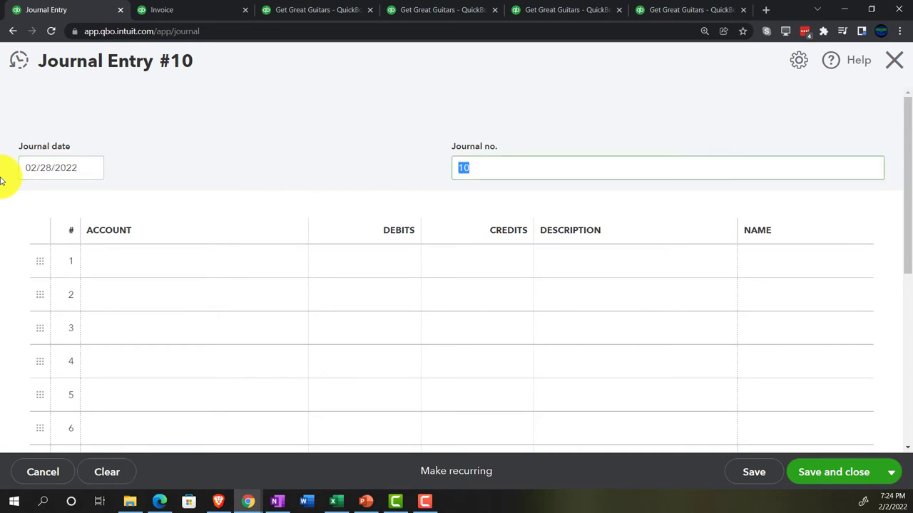
key(Tab)
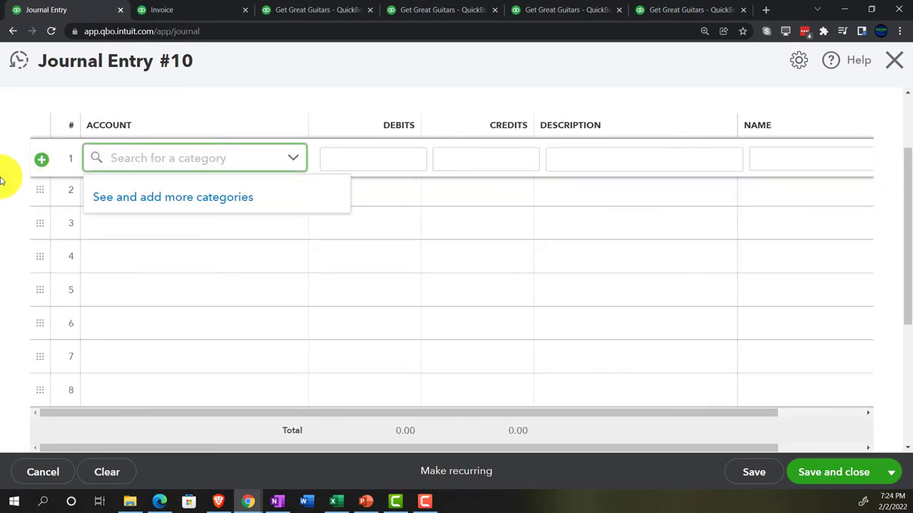
text(account)
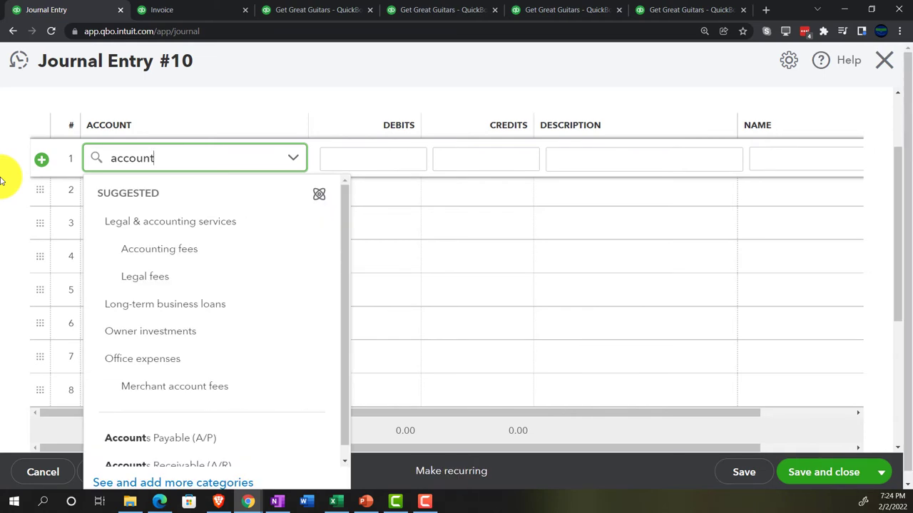
key(BackSpace)
key(BackSpace)
key(BackSpace)
key(BackSpace)
key(BackSpace)
key(BackSpace)
key(BackSpace)
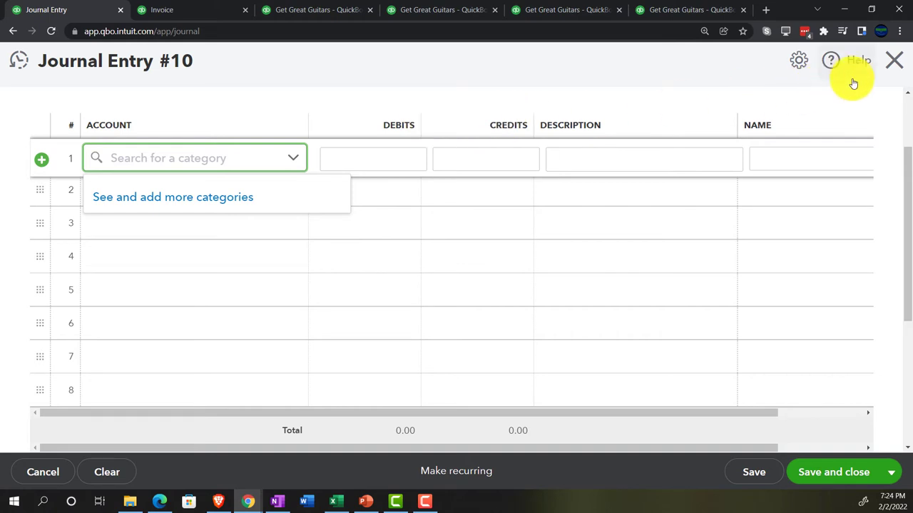
Step: Leave the journal entry without saving it and duplicate the browser tab showing the customer's transactions
click(894, 66)
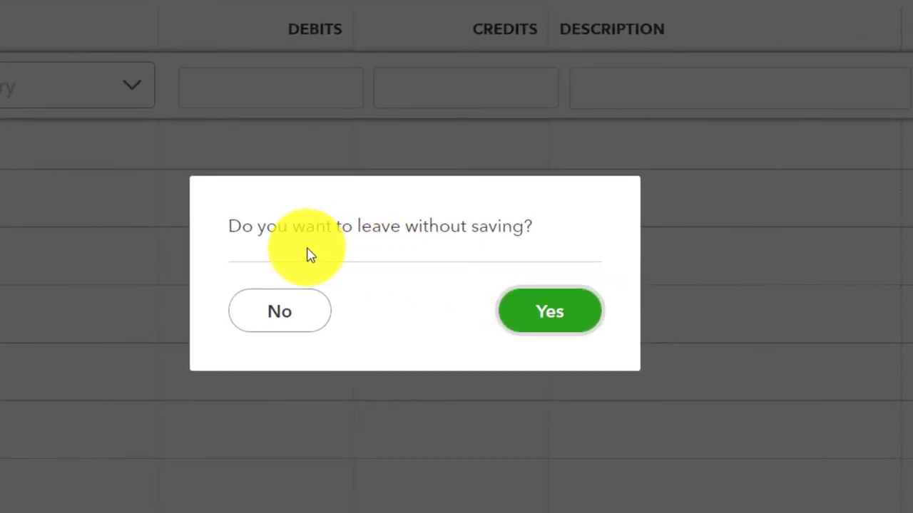
click(540, 312)
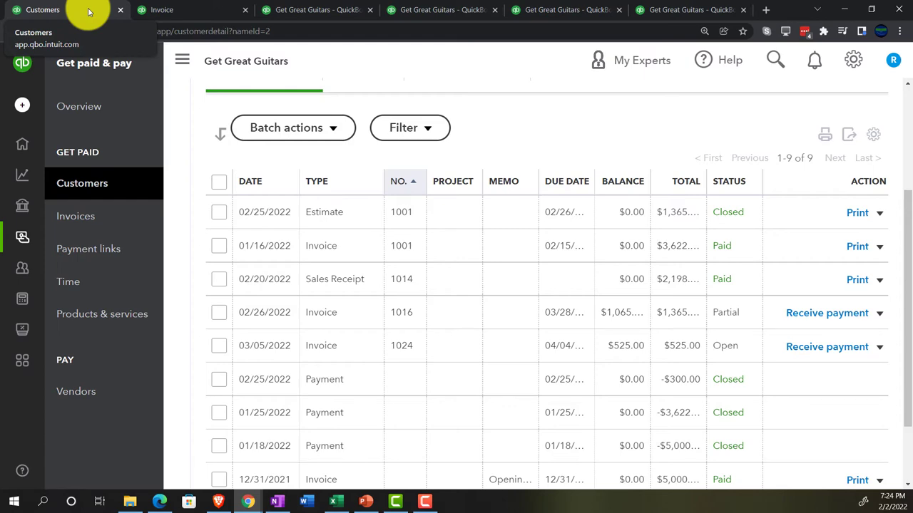
right_click(89, 12)
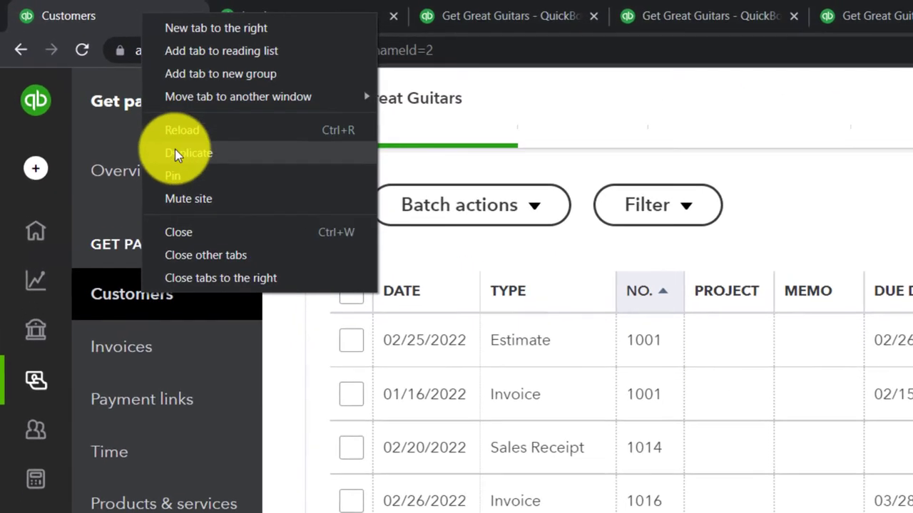
click(113, 95)
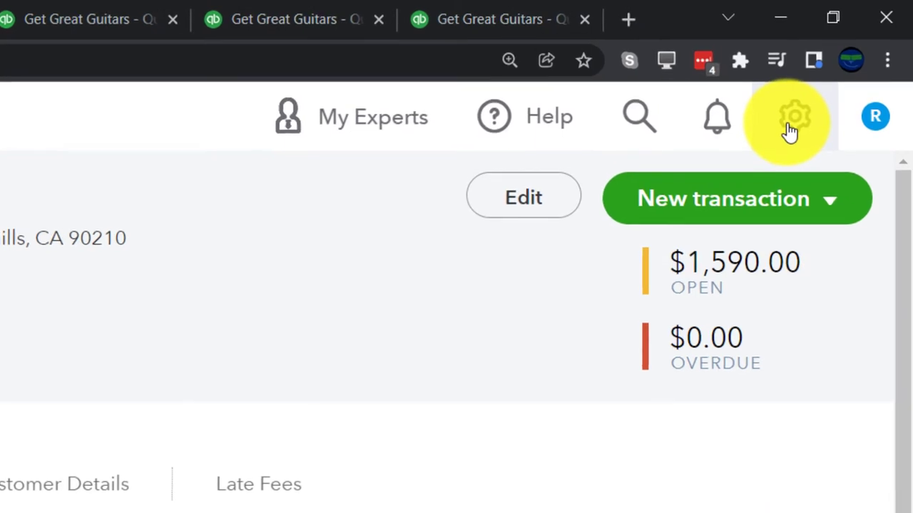
Step: Switch the company file to Accountant view and create a new journal entry
click(792, 121)
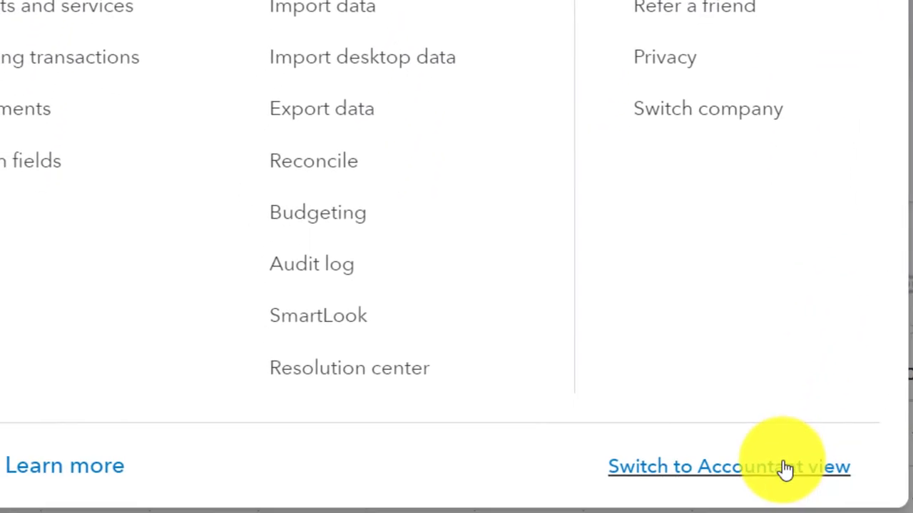
click(784, 470)
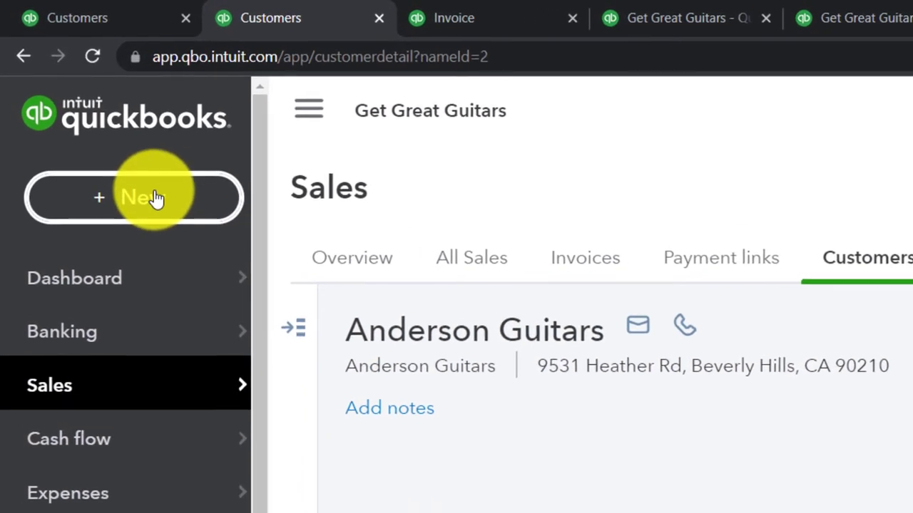
click(156, 199)
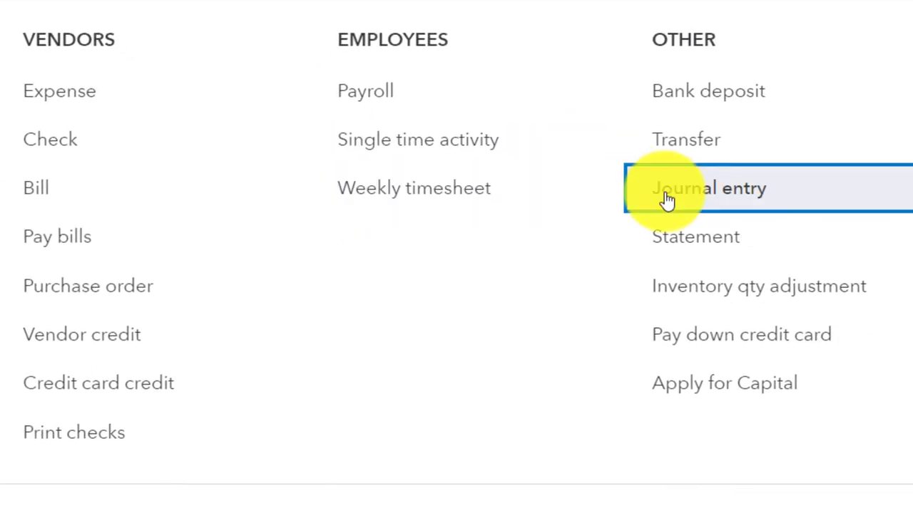
click(666, 199)
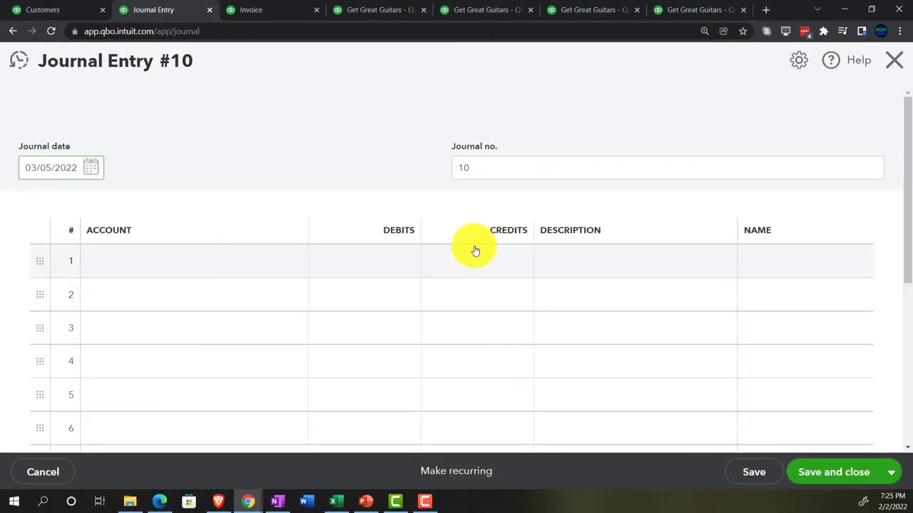
Step: Set the journal date to 02/28/2022, keeping the suggested journal number
click(78, 169)
text(02282022)
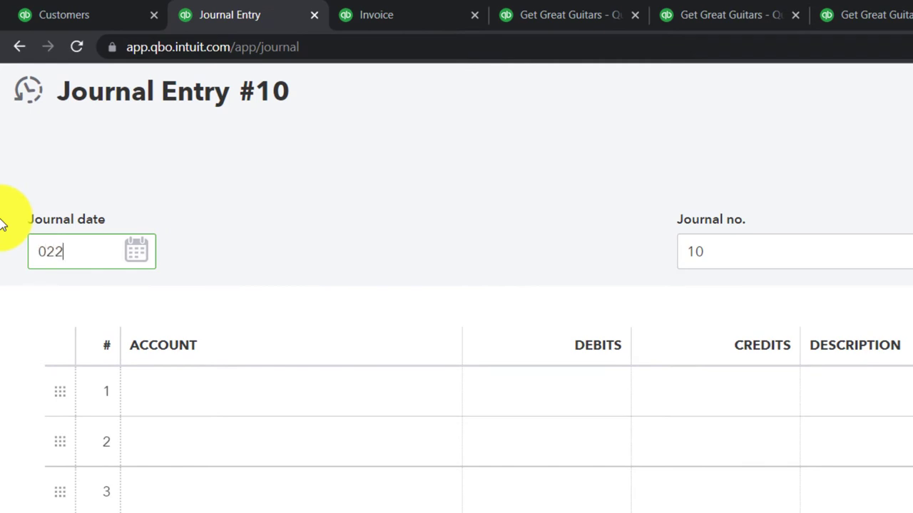
key(Tab)
key(Tab)
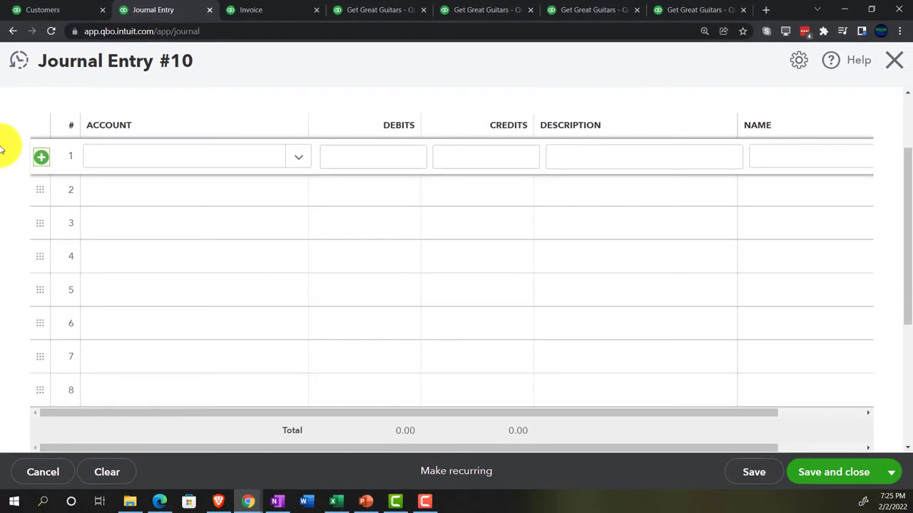
Step: Choose Accounts Receivable (A/R) as the account on line 1 of the journal entry
key(Tab)
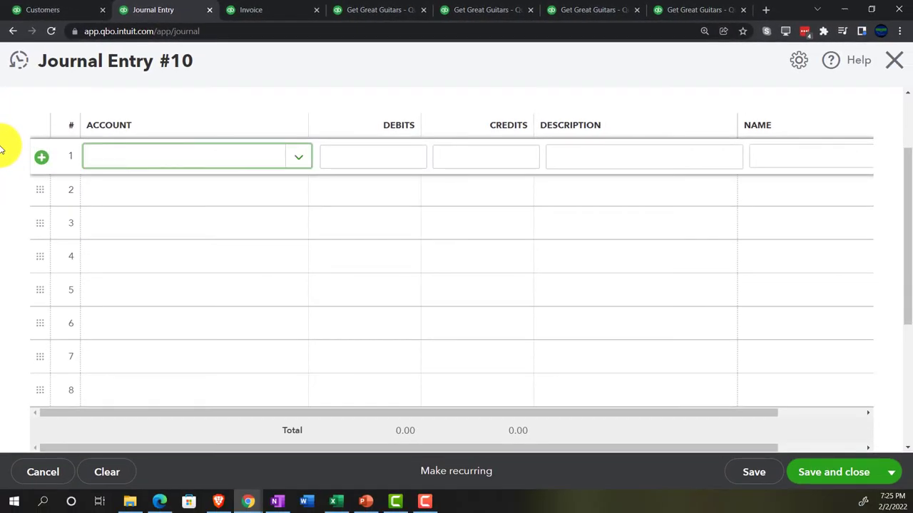
text(acc)
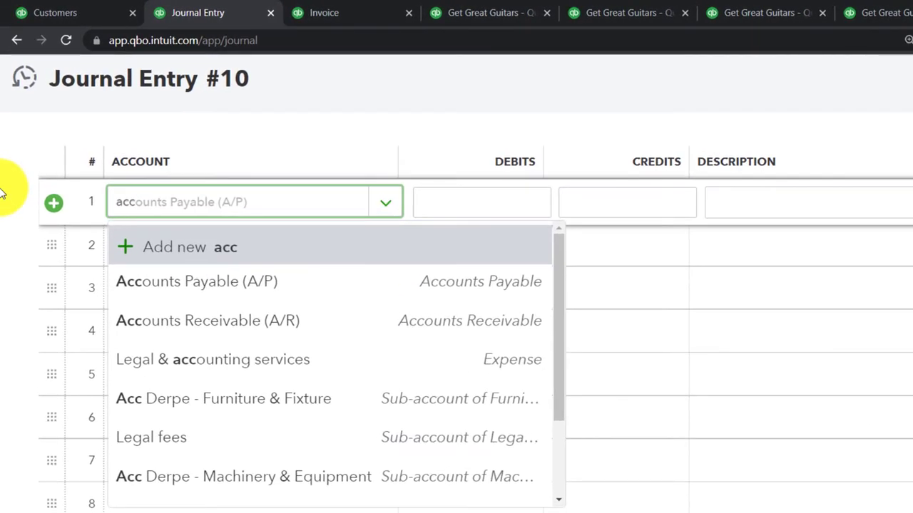
key(Down)
key(Down)
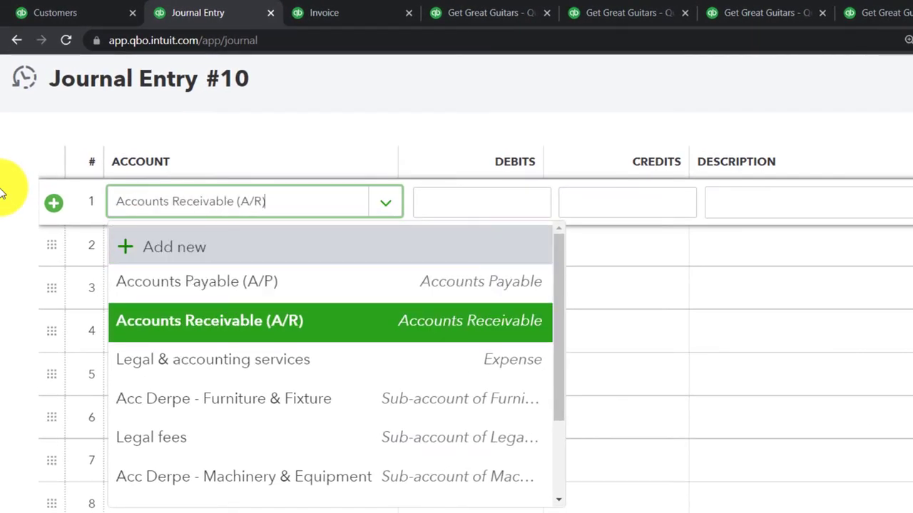
click(447, 323)
key(Tab)
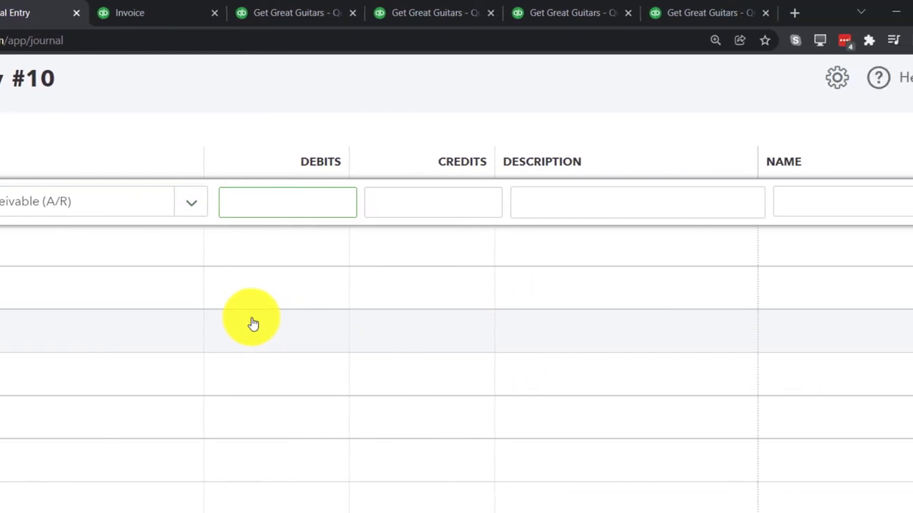
Step: Enter a debit of 5252 and the description "Adj entry" on the Accounts Receivable line
text(5252)
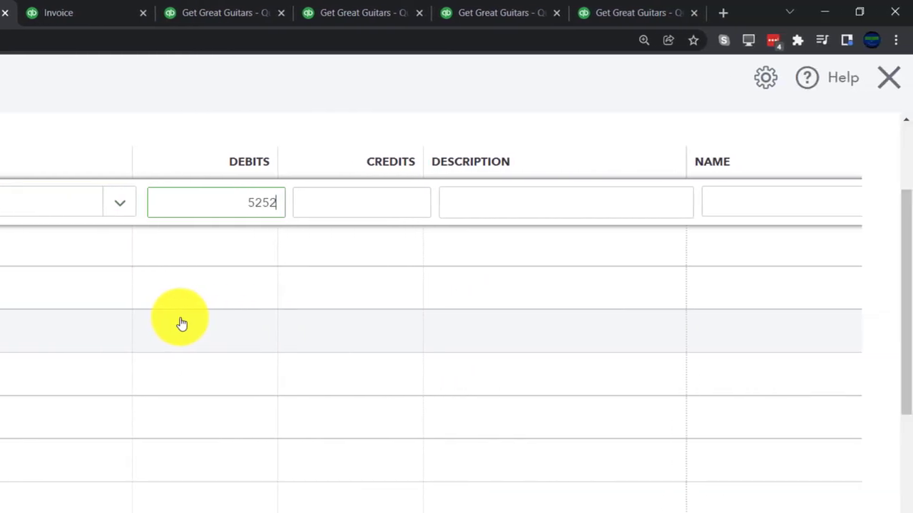
key(Tab)
key(Tab)
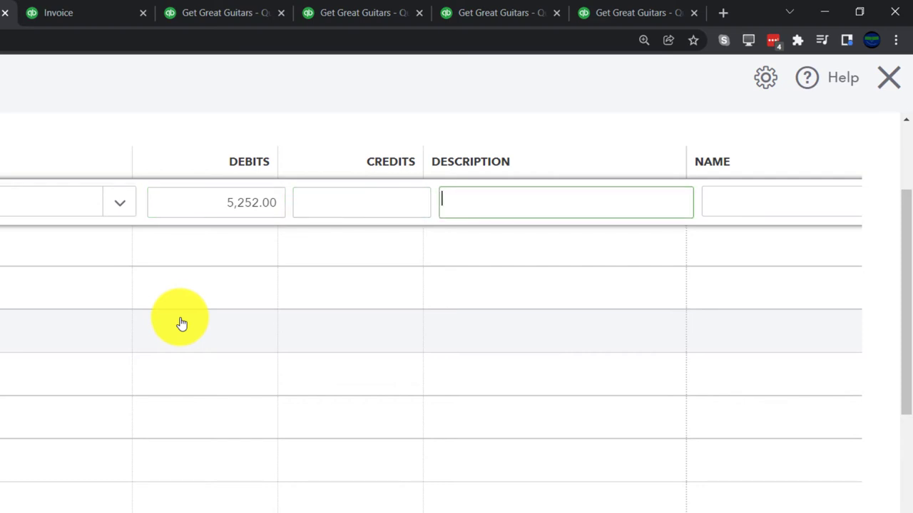
text(Adj entry)
key(Tab)
key(ctrl+minus)
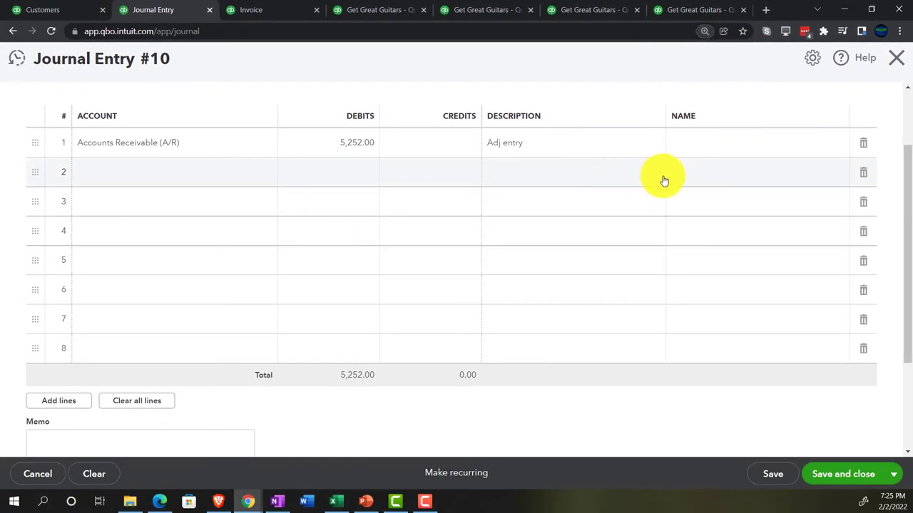
Step: Add a new customer called "ZZZ Adjusting Entry" as the name on the Accounts Receivable line and save it
click(695, 148)
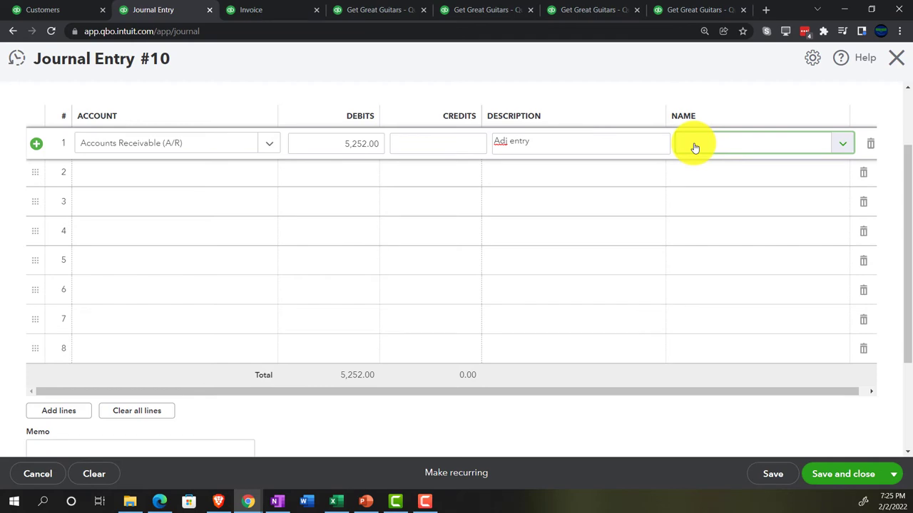
text(an)
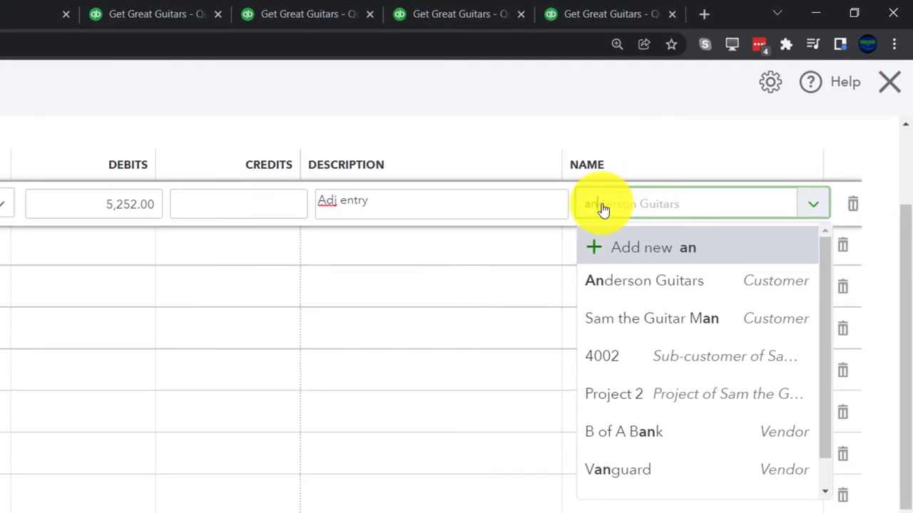
key(BackSpace)
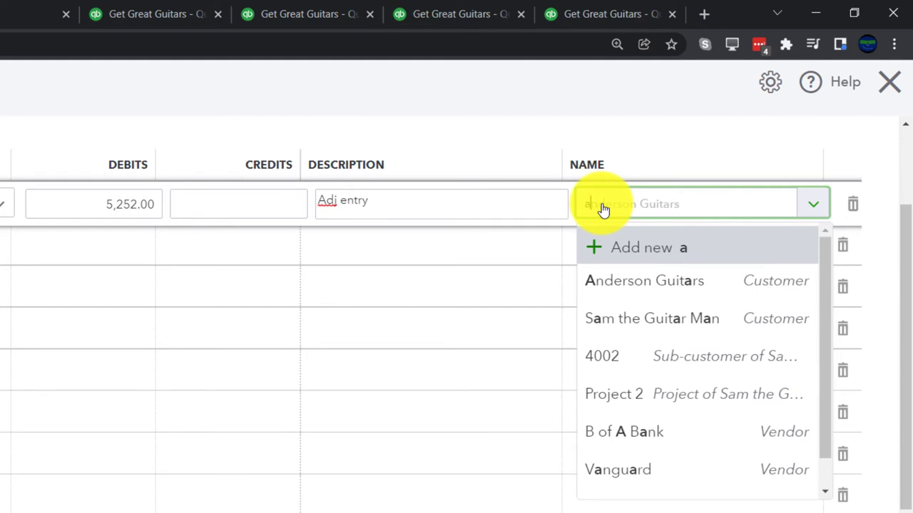
key(BackSpace)
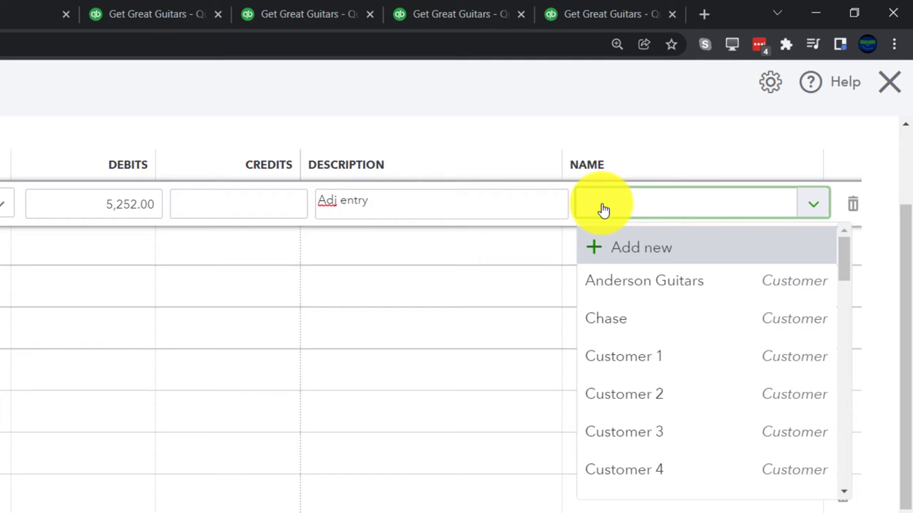
text(ZZZ)
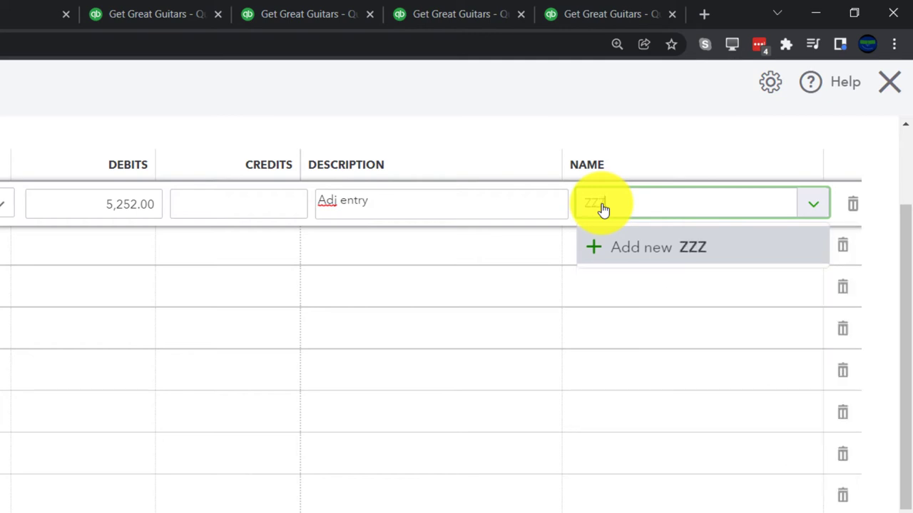
text( Asdjusting Etnr)
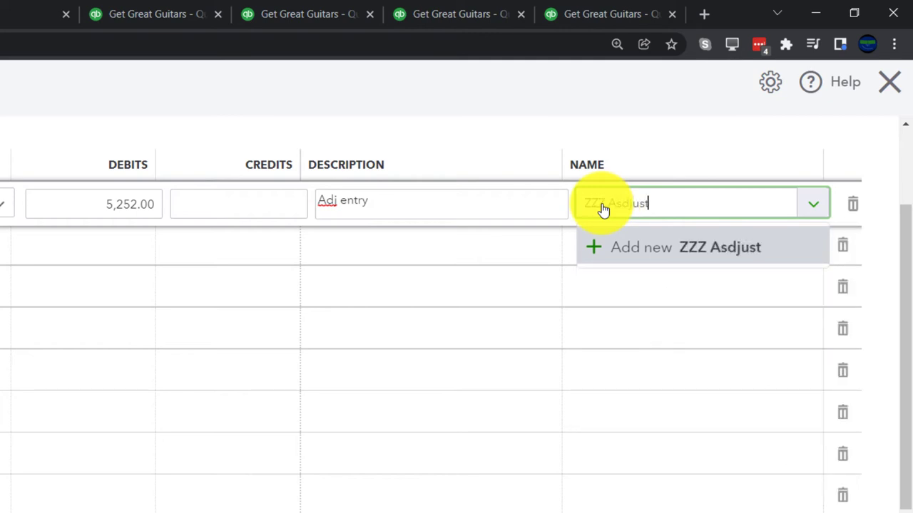
key(BackSpace)
key(BackSpace)
key(BackSpace)
key(BackSpace)
key(BackSpace)
key(BackSpace)
key(BackSpace)
key(BackSpace)
key(BackSpace)
key(BackSpace)
key(BackSpace)
key(BackSpace)
key(BackSpace)
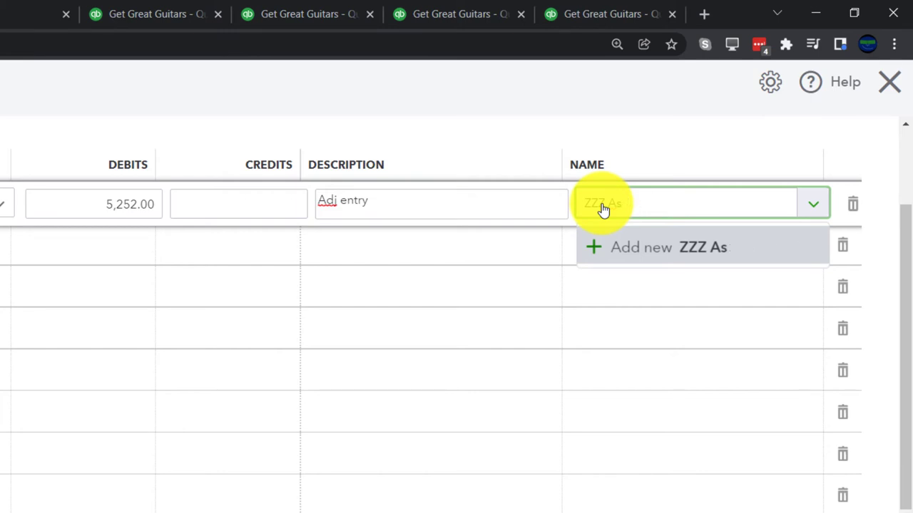
key(BackSpace)
text(djusti)
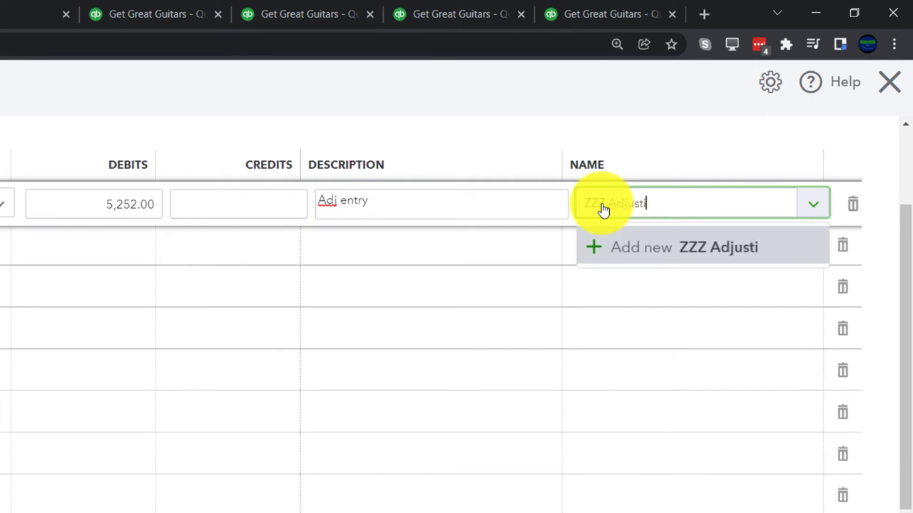
text(ng entry)
key(BackSpace)
key(BackSpace)
key(BackSpace)
key(BackSpace)
key(BackSpace)
key(BackSpace)
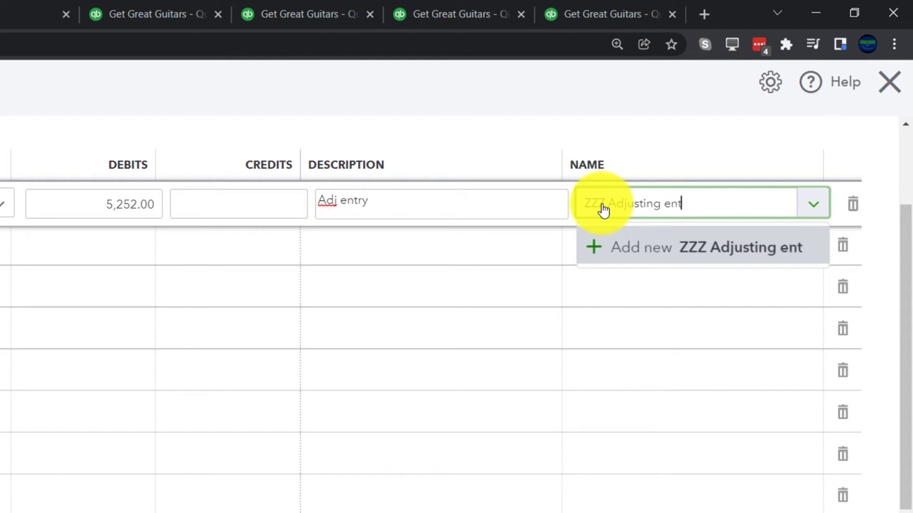
text(Entry)
key(Return)
scroll(624, 257, down, 2)
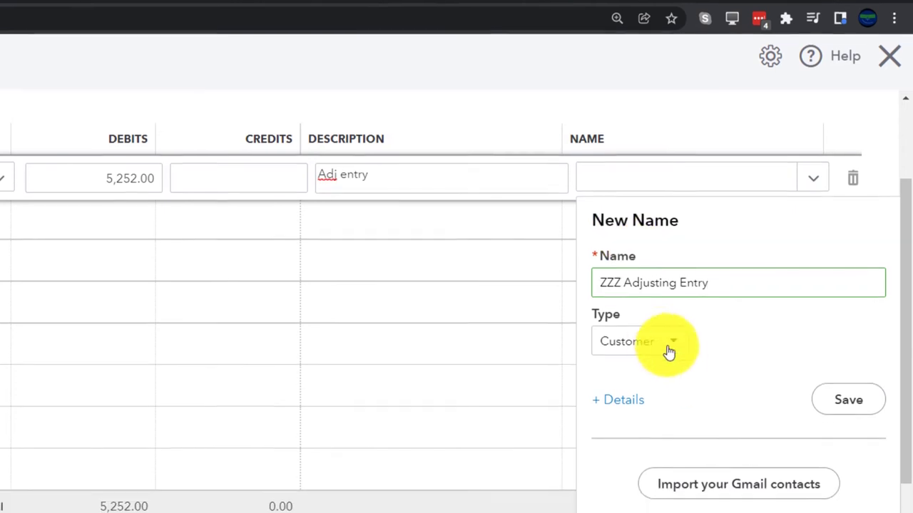
click(841, 292)
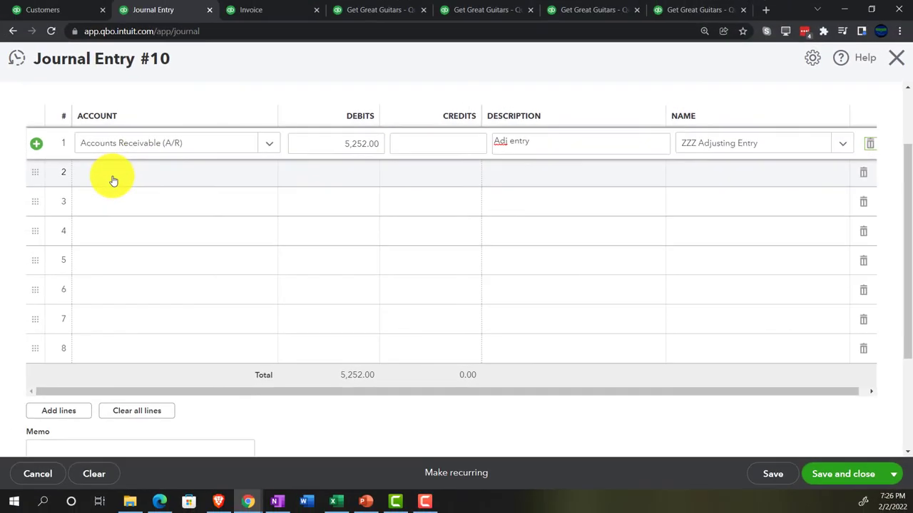
Step: Choose Sales of Product Income as the account on line 2 of the journal entry
click(57, 171)
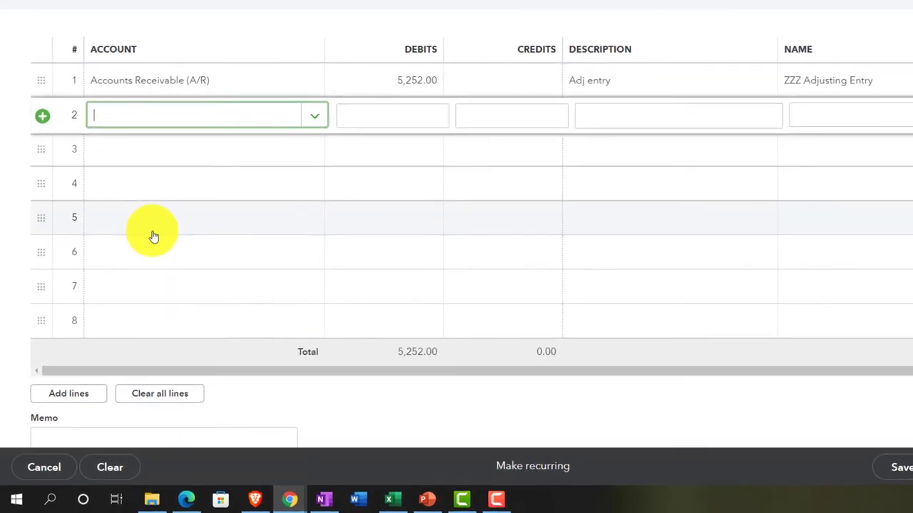
text(sal)
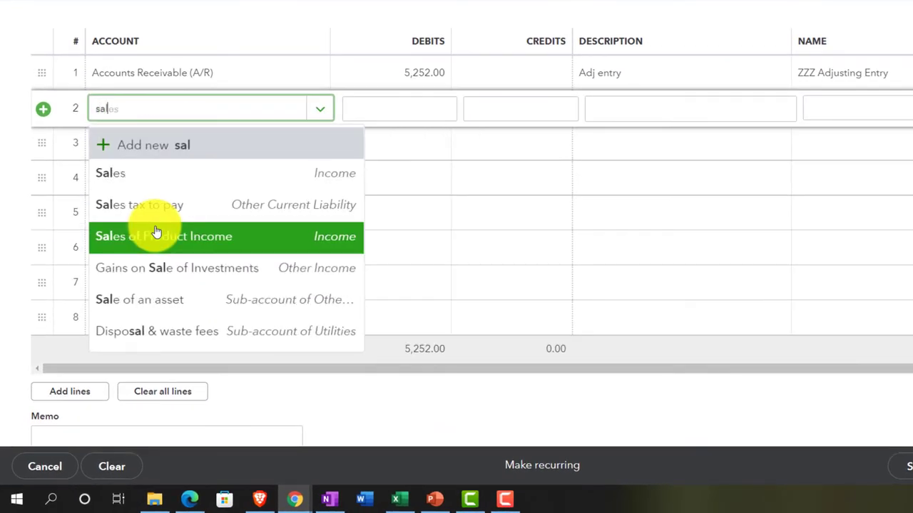
click(157, 232)
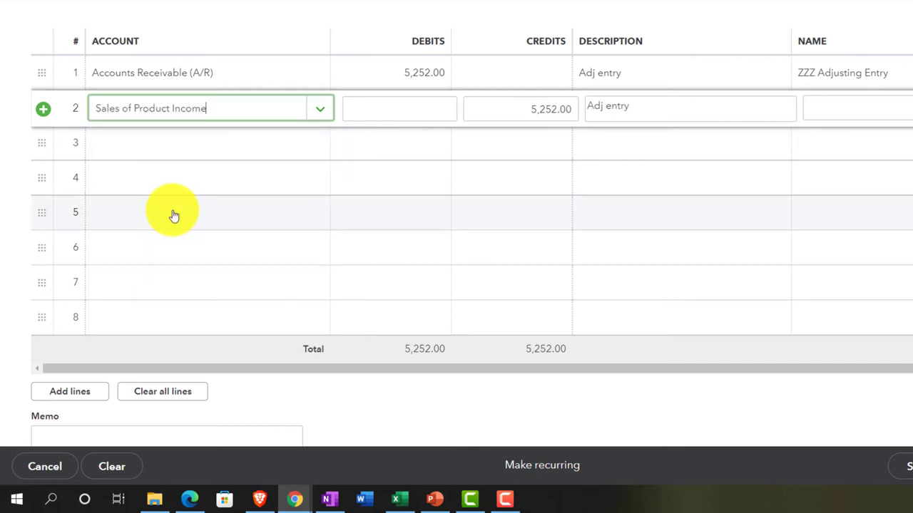
key(Tab)
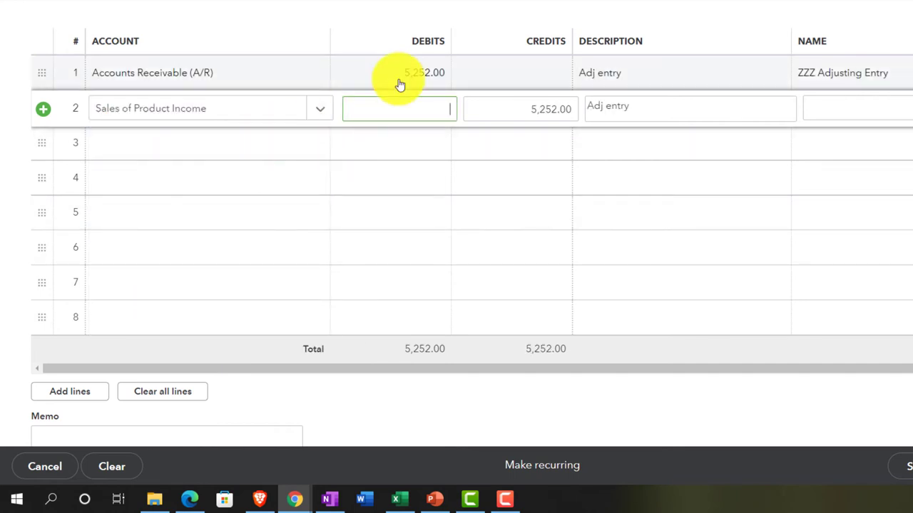
Step: Change the debit on the Accounts Receivable line of the journal entry to 525
click(403, 77)
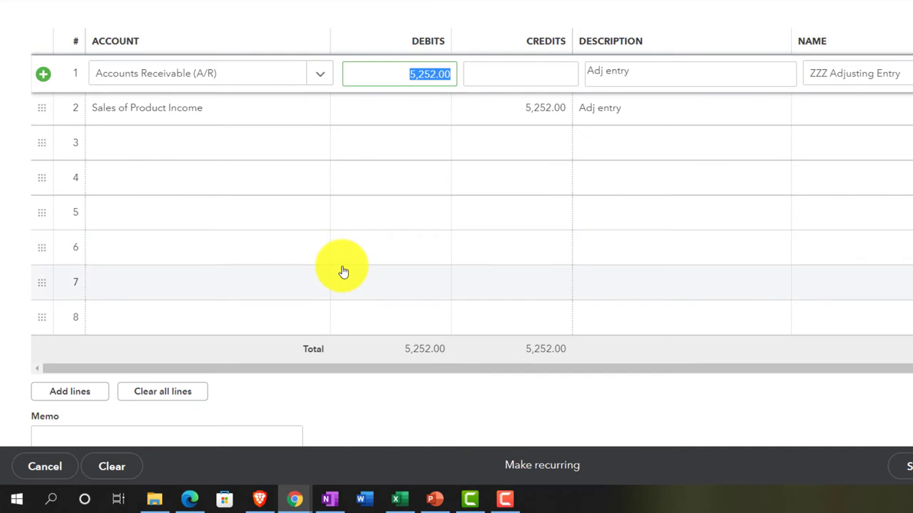
text(525)
key(Tab)
key(Tab)
key(Tab)
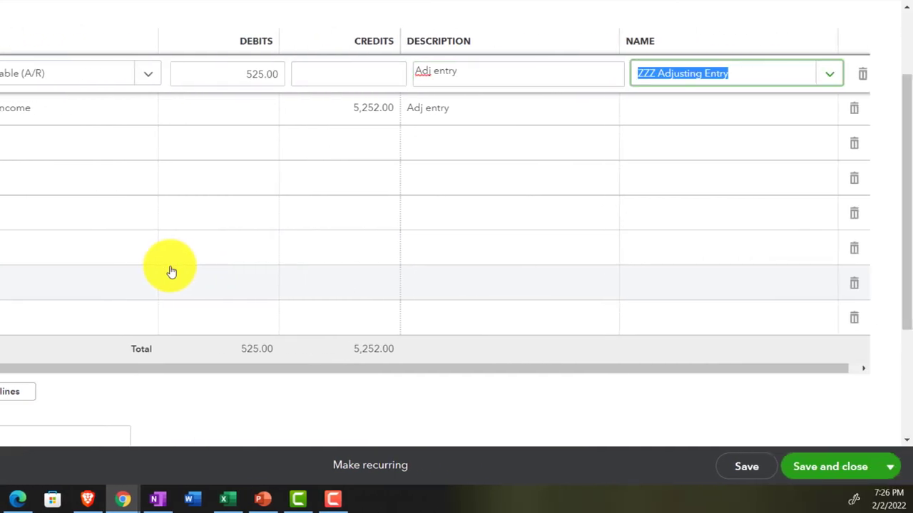
key(Tab)
key(Tab)
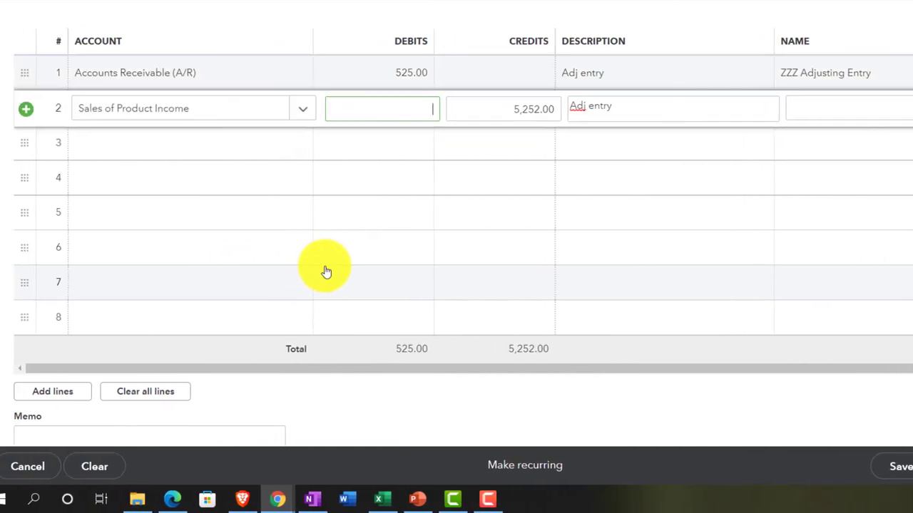
Step: Change the credit on the Sales of Product Income line to 500, keeping its description
key(Tab)
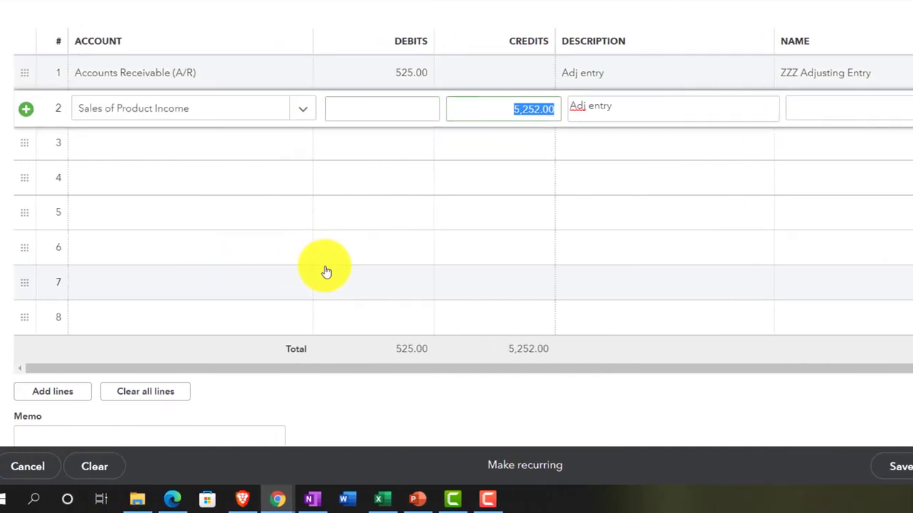
text(500)
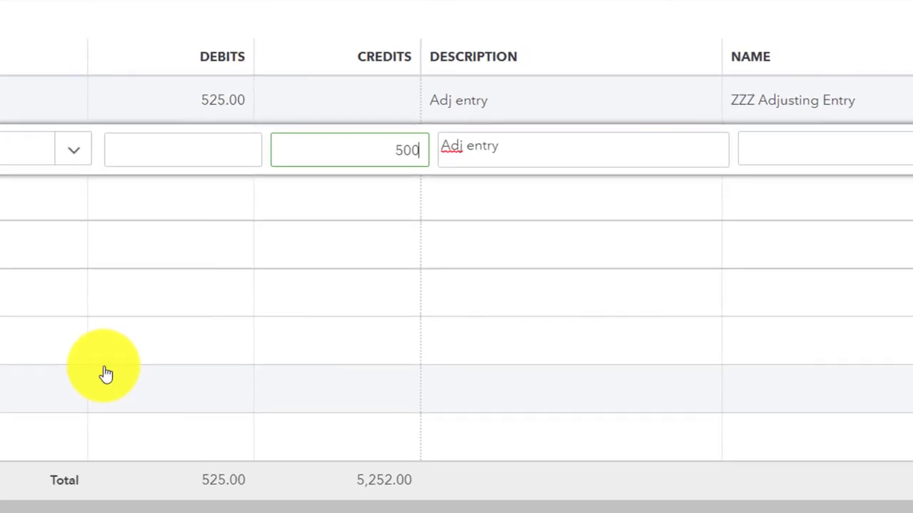
key(Tab)
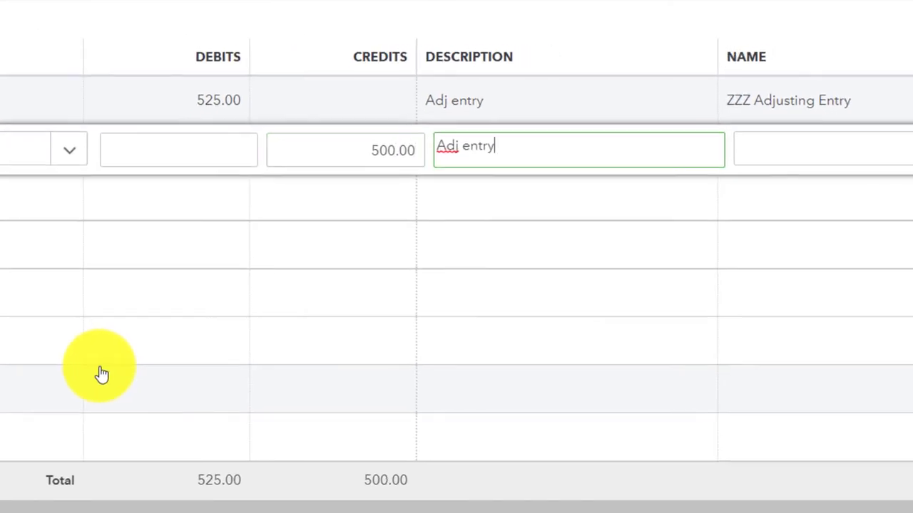
key(Tab)
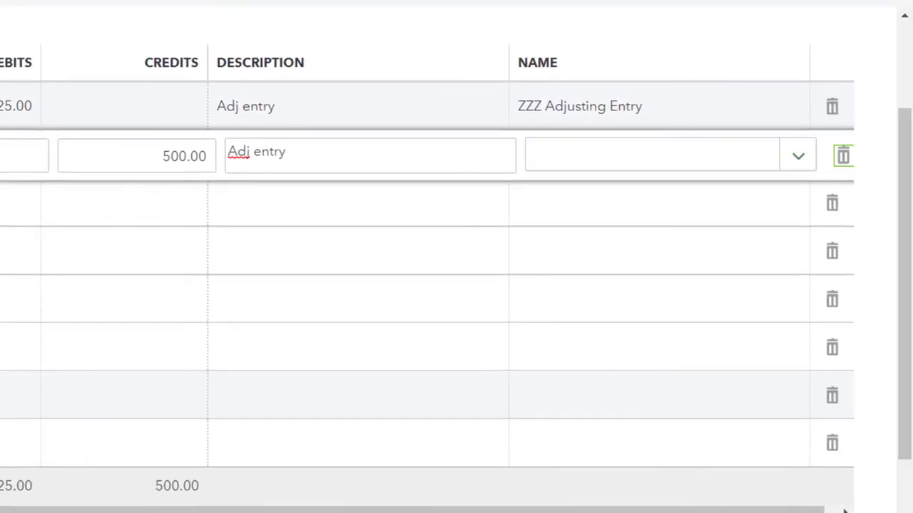
key(Tab)
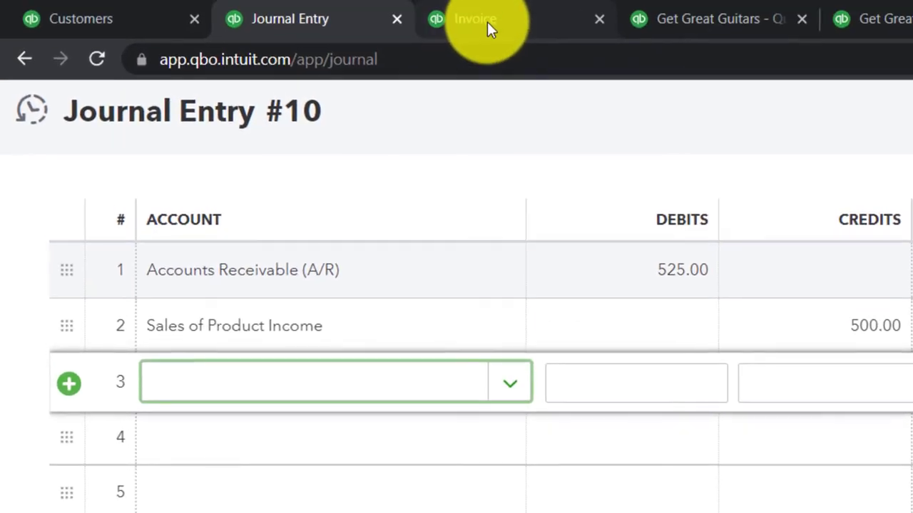
Step: Look through the open reports and invoice #1024 to check the figures behind the adjusting entry
click(663, 4)
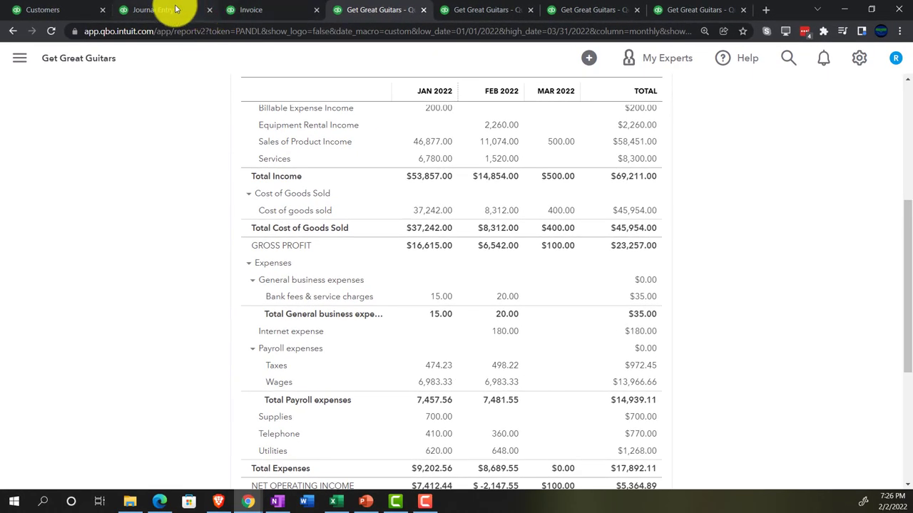
click(332, 15)
click(41, 11)
click(157, 10)
click(246, 10)
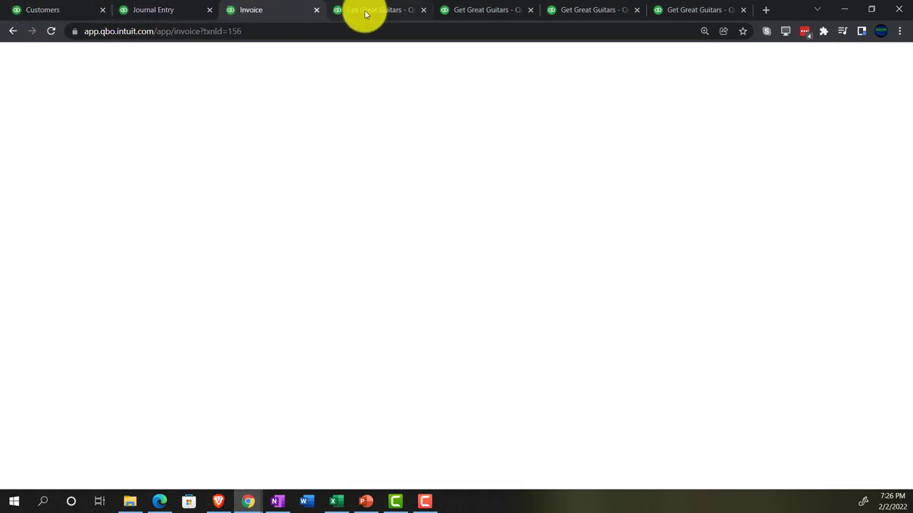
click(367, 12)
click(472, 11)
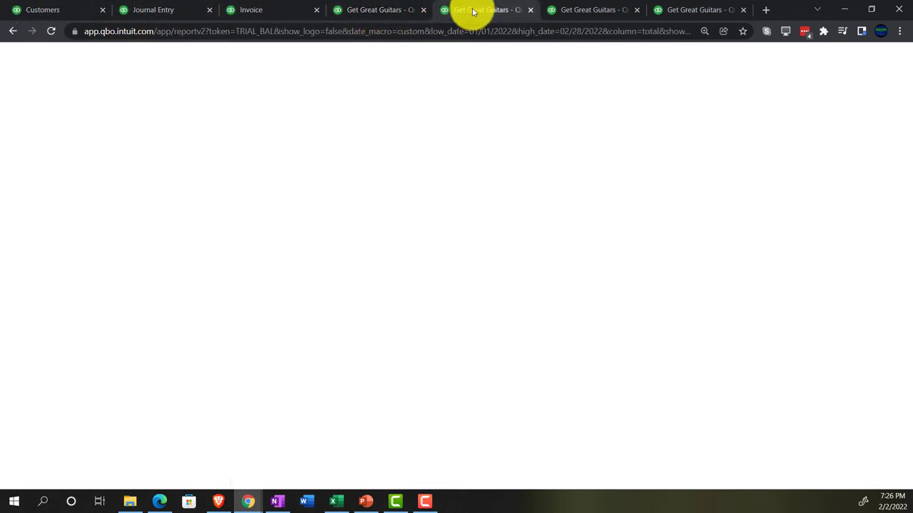
click(278, 13)
scroll(293, 285, up, 1)
scroll(293, 285, up, 3)
Step: Close invoice #1024 and return from the Transaction Report to the Balance Sheet
click(896, 58)
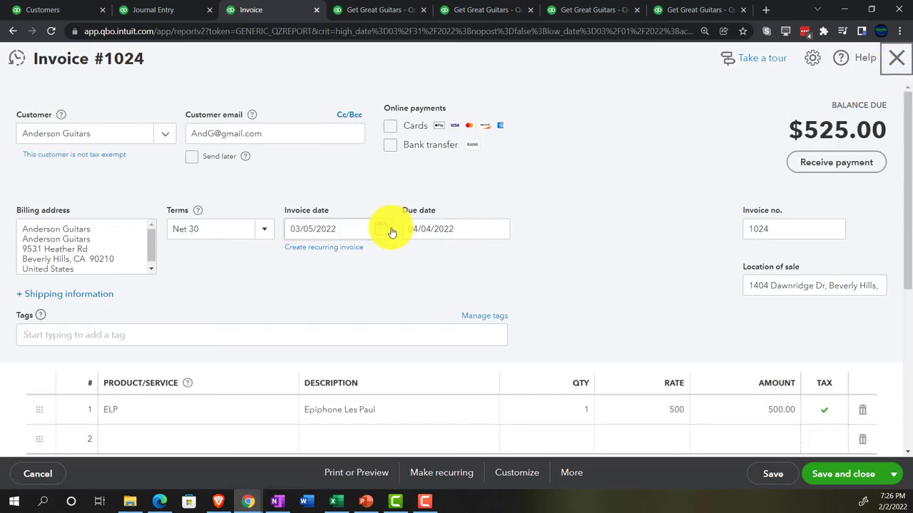
scroll(81, 240, up, 3)
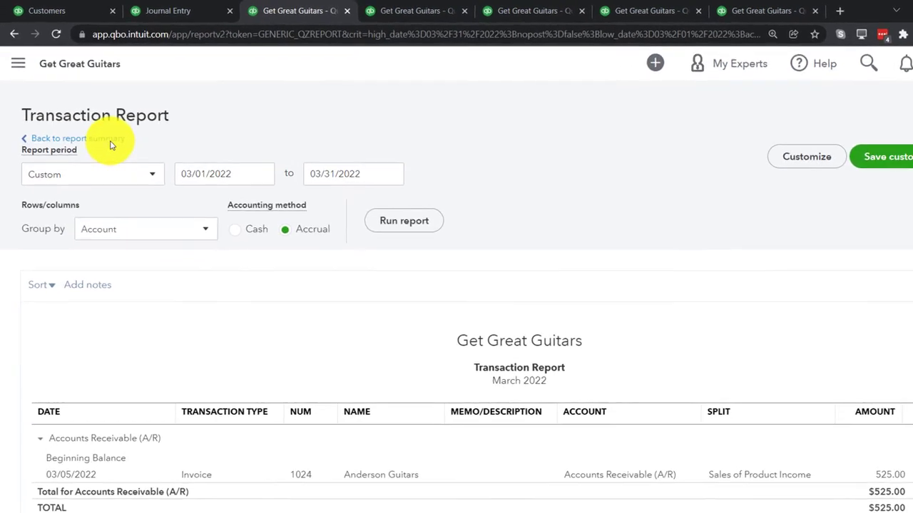
scroll(108, 143, down, 1)
click(139, 179)
click(20, 322)
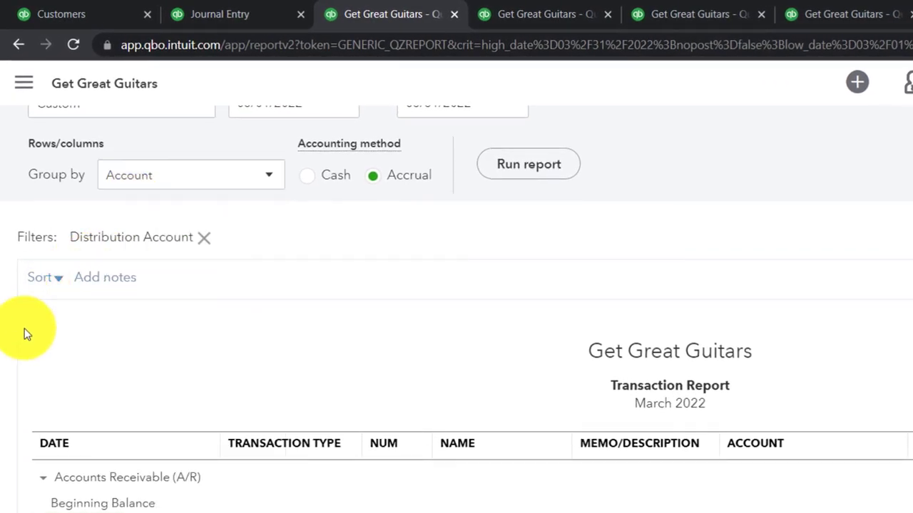
scroll(25, 333, up, 2)
click(126, 187)
scroll(252, 375, down, 5)
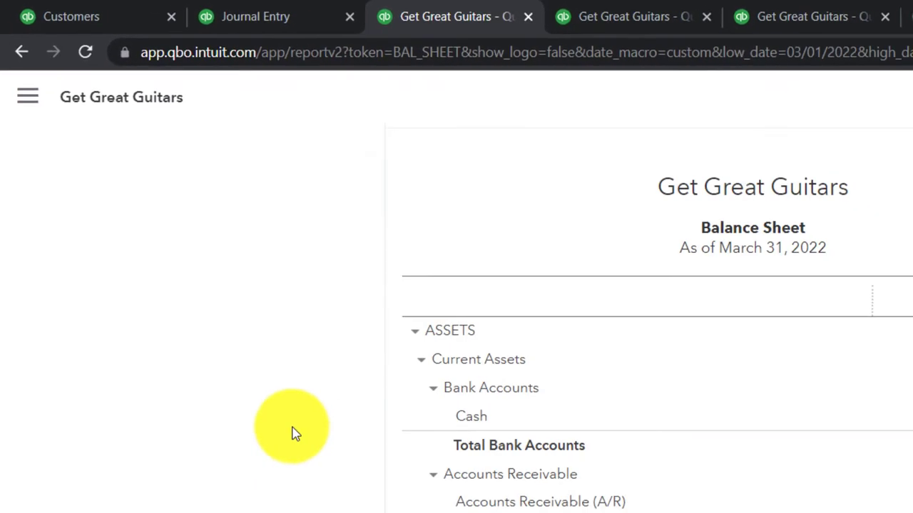
Step: Enlarge the Balance Sheet and examine the sales tax account under Other Current Liabilities
key(ctrl+plus)
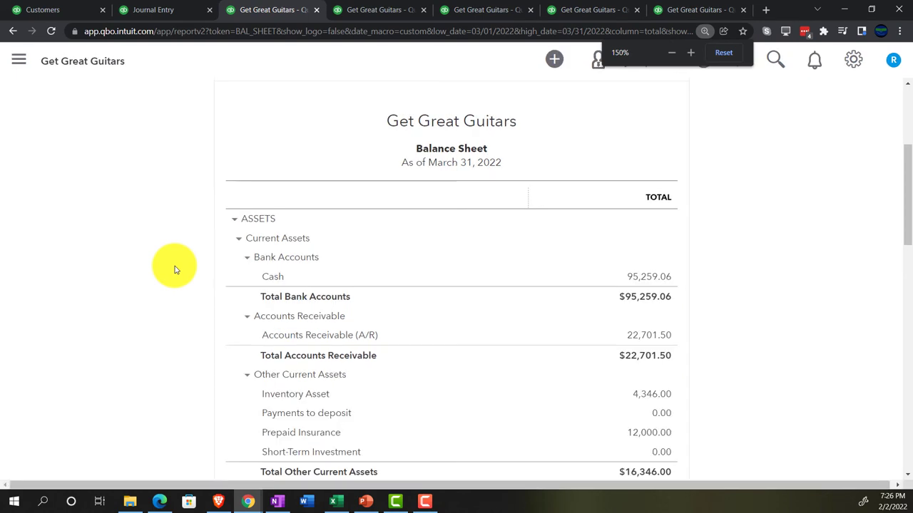
key(ctrl+plus)
scroll(174, 270, down, 8)
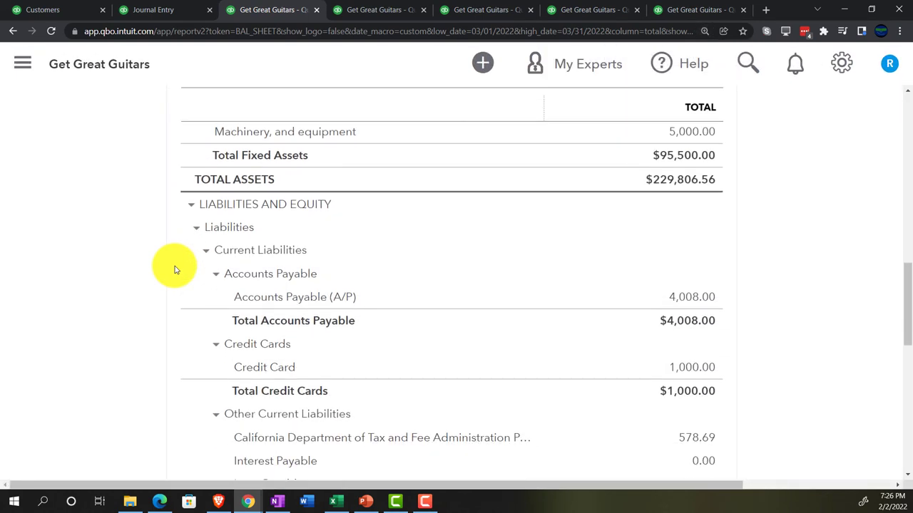
scroll(175, 269, down, 1)
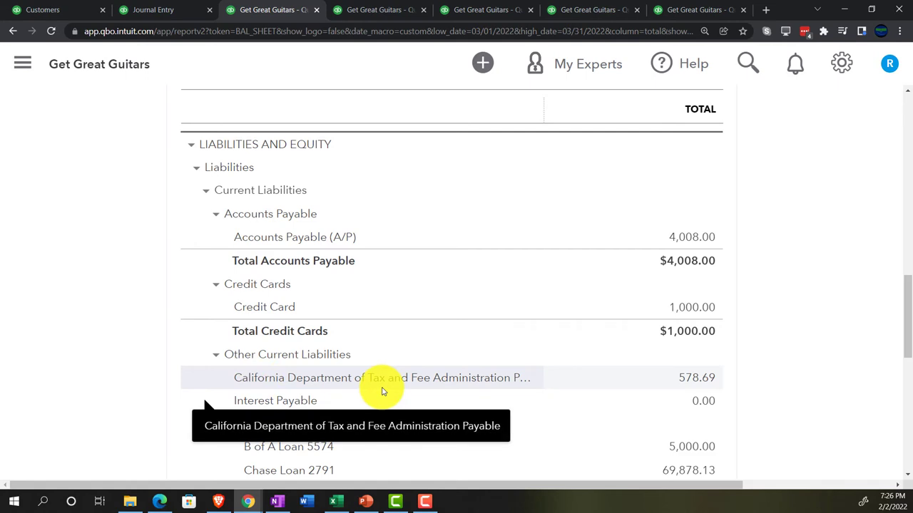
Step: Return to the journal entry and start a new account named "Sales Tax Payable" on line 3
click(74, 9)
click(152, 9)
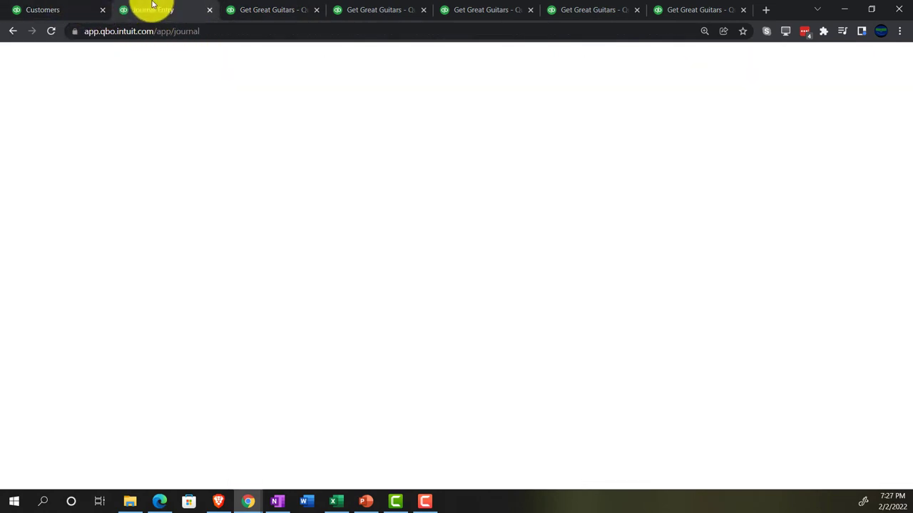
click(159, 261)
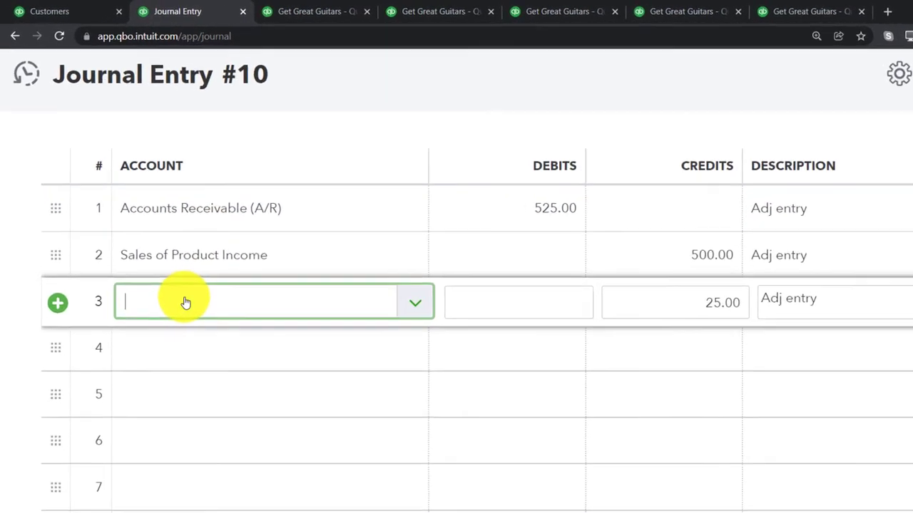
text(Sales tax payab)
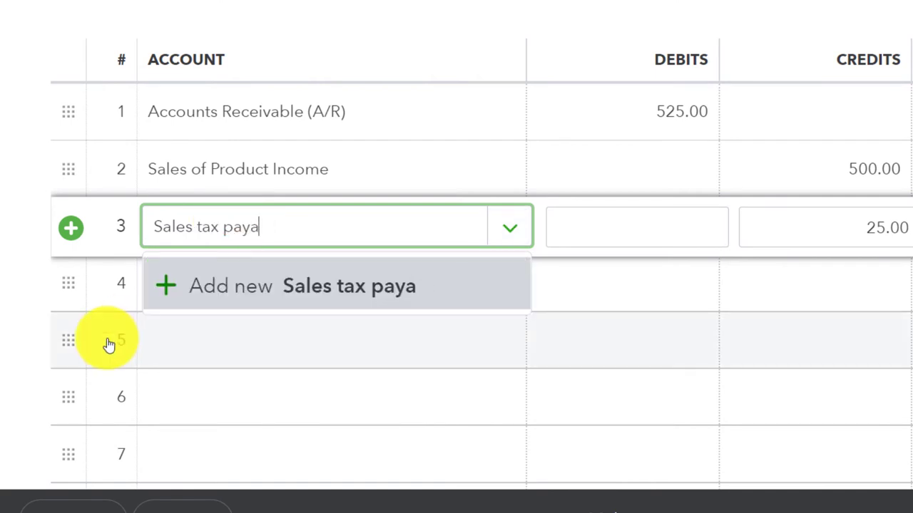
key(BackSpace)
key(BackSpace)
key(BackSpace)
key(BackSpace)
key(BackSpace)
key(BackSpace)
key(BackSpace)
key(BackSpace)
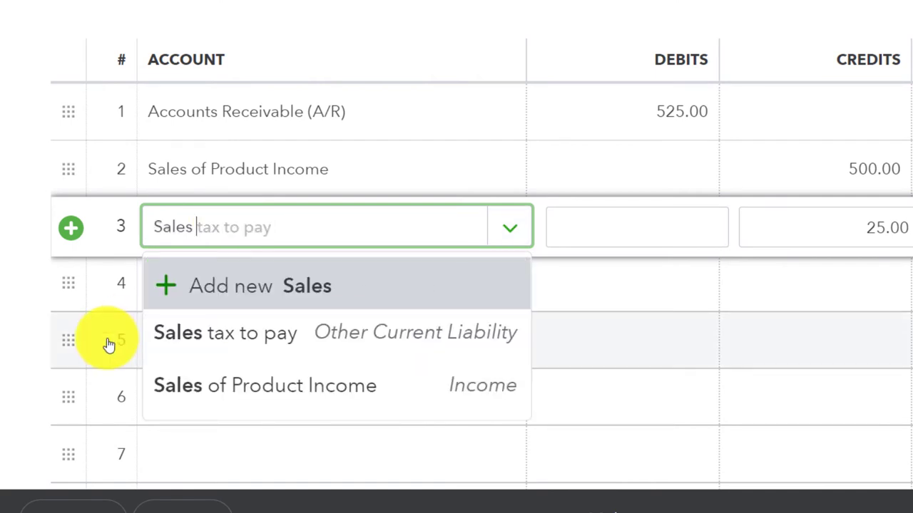
text(Tax Paya)
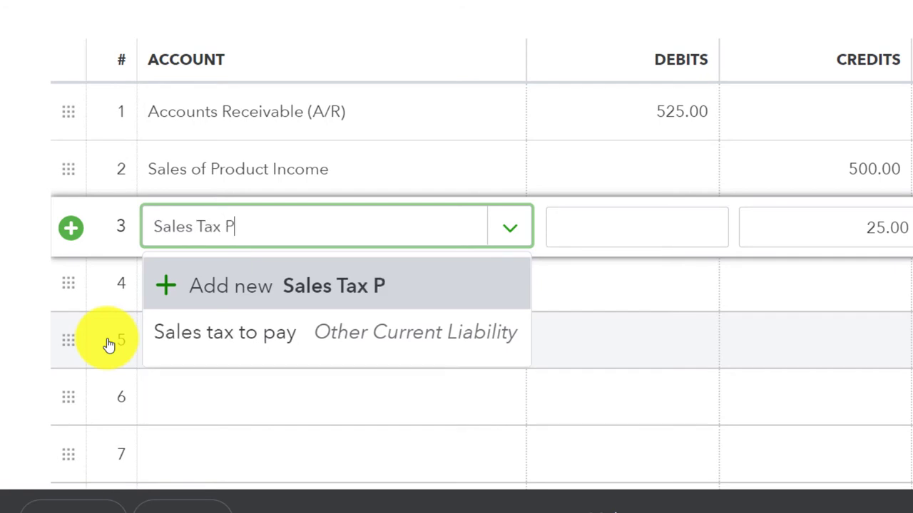
text(ble)
key(Tab)
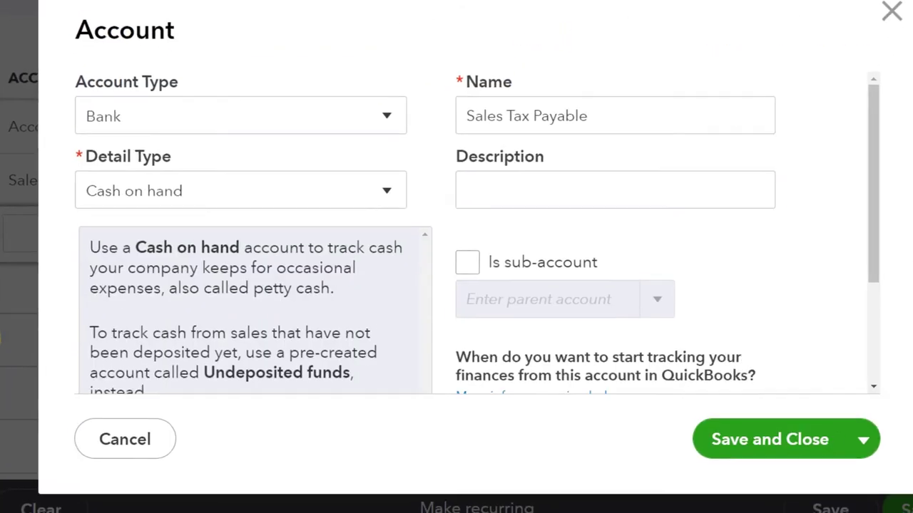
Step: Set both the account type and the detail type of the new account to Other Current Liabilities
click(383, 120)
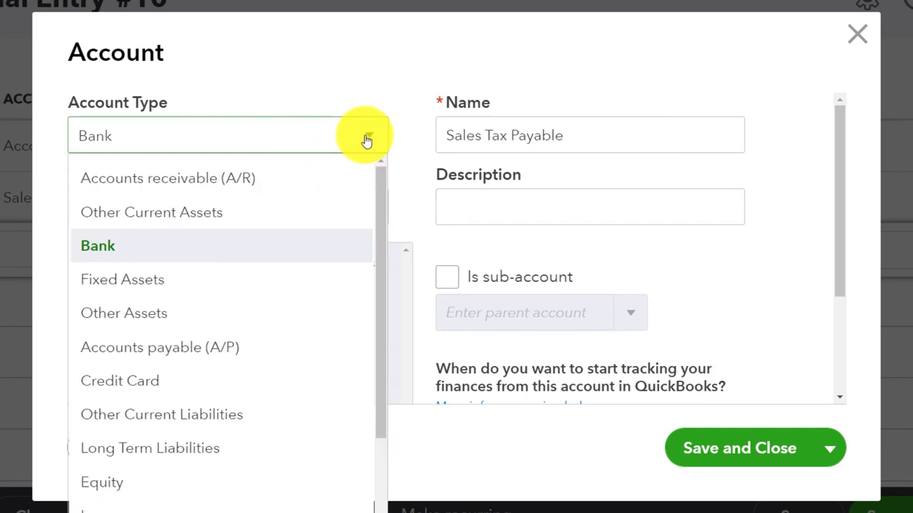
scroll(314, 296, down, 2)
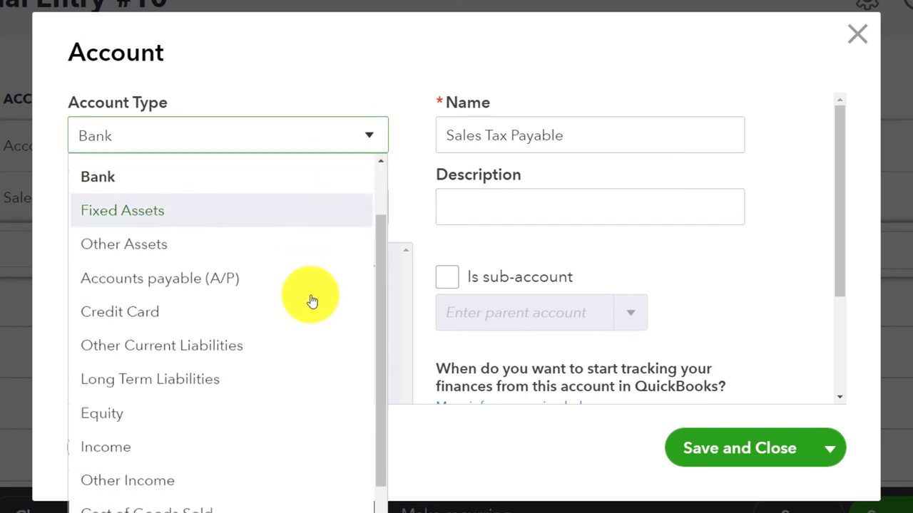
click(254, 338)
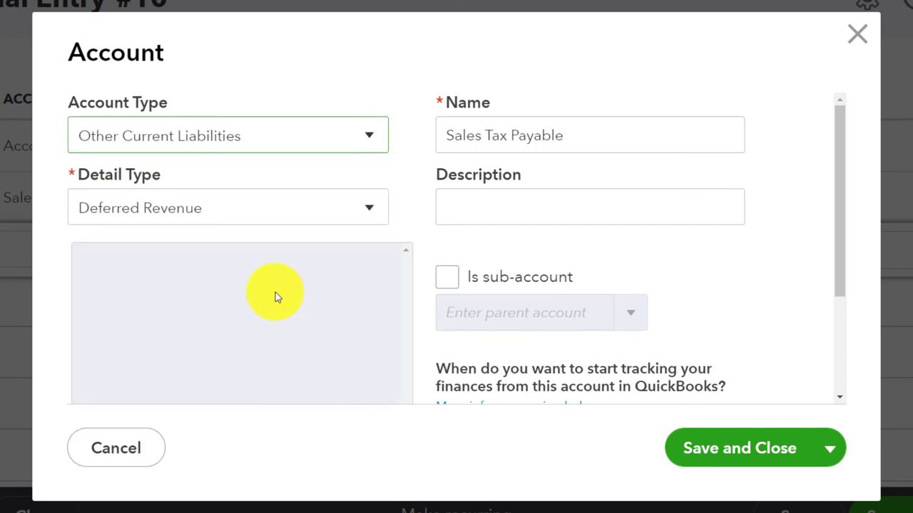
click(355, 207)
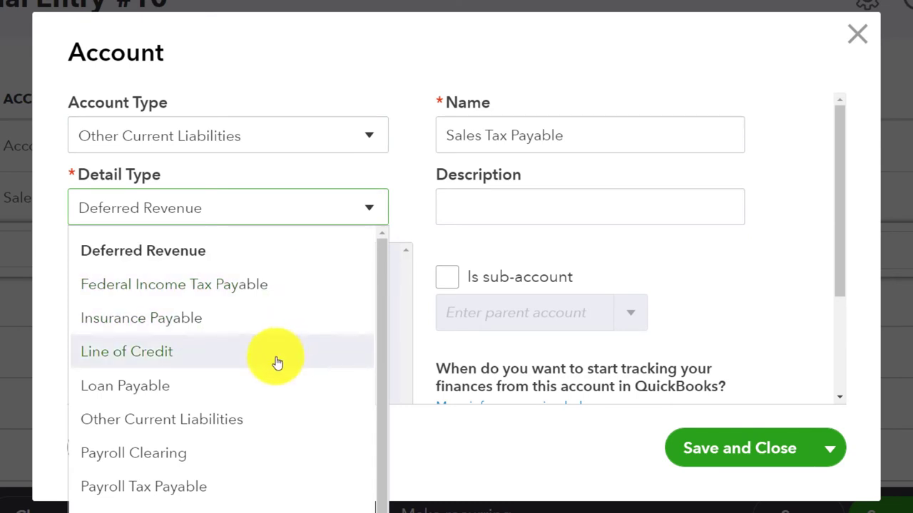
click(250, 419)
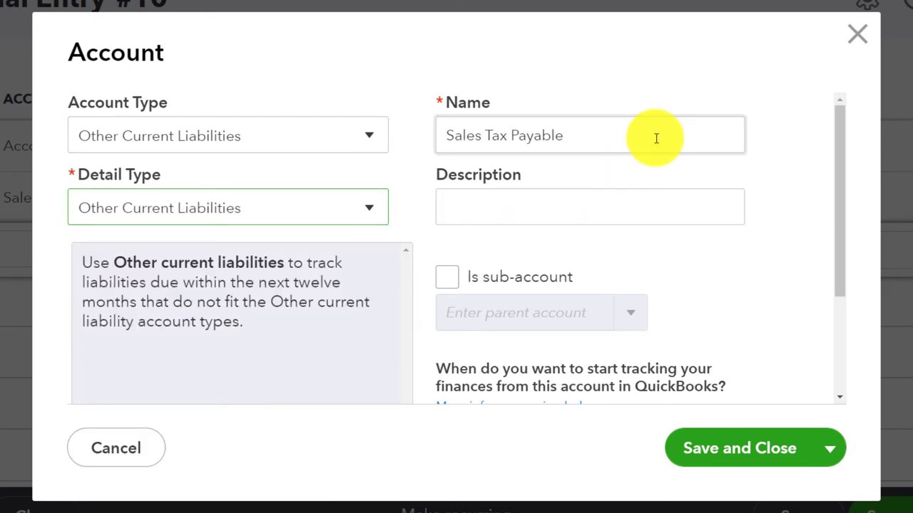
Step: Make Sales Tax Payable a sub-account of California Department of Tax and Fee Administration Payable and save the account
click(448, 278)
click(461, 314)
text(California Department)
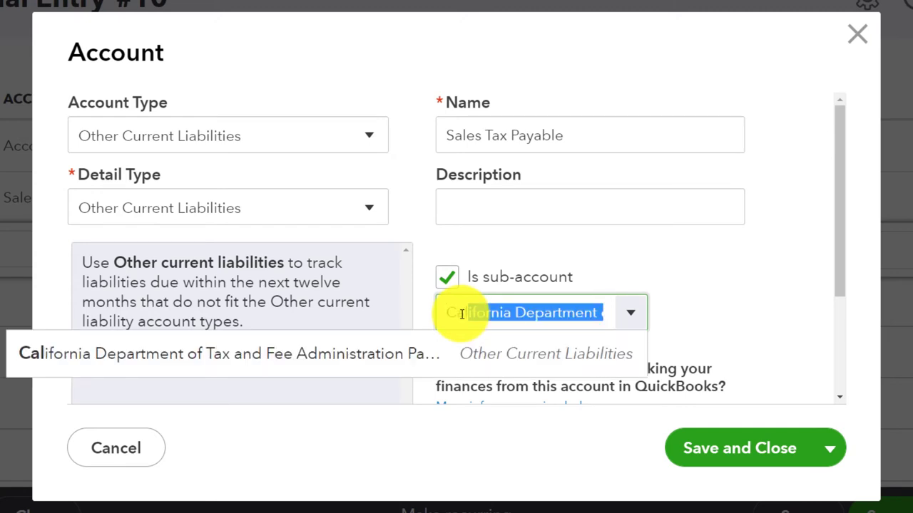
click(353, 351)
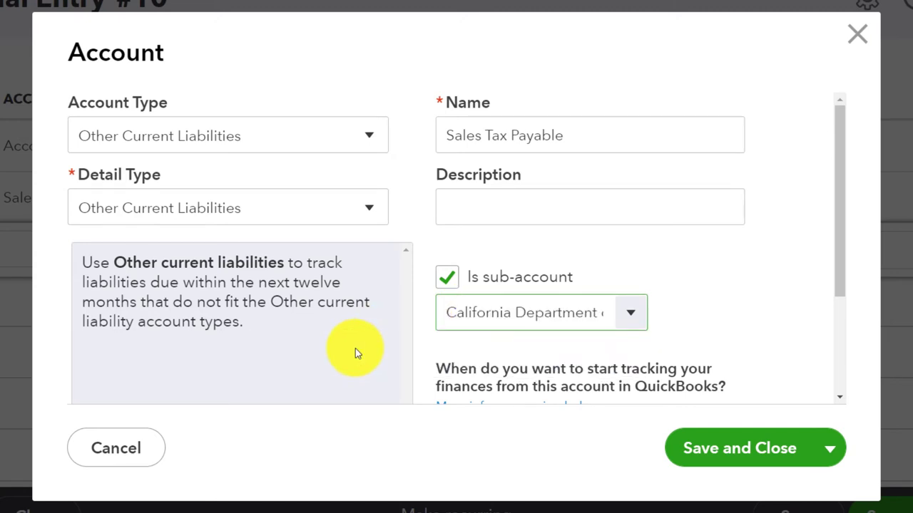
scroll(739, 309, down, 4)
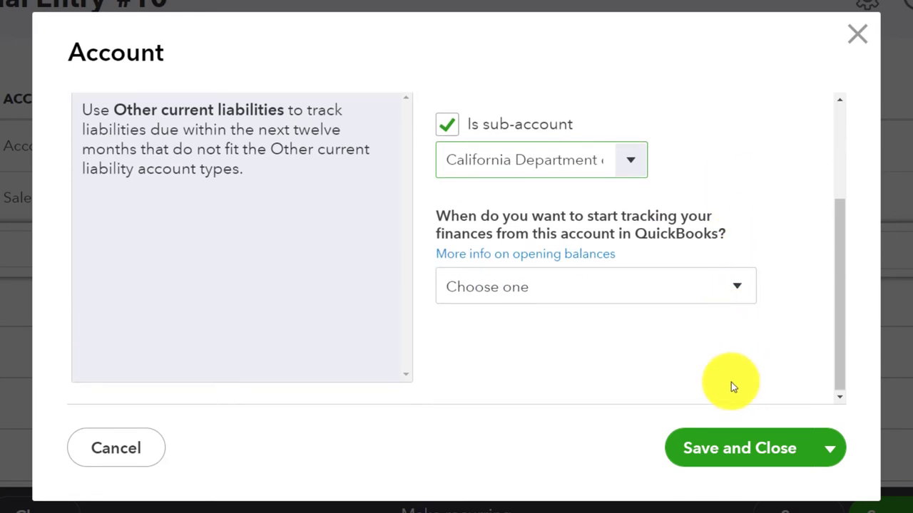
click(723, 460)
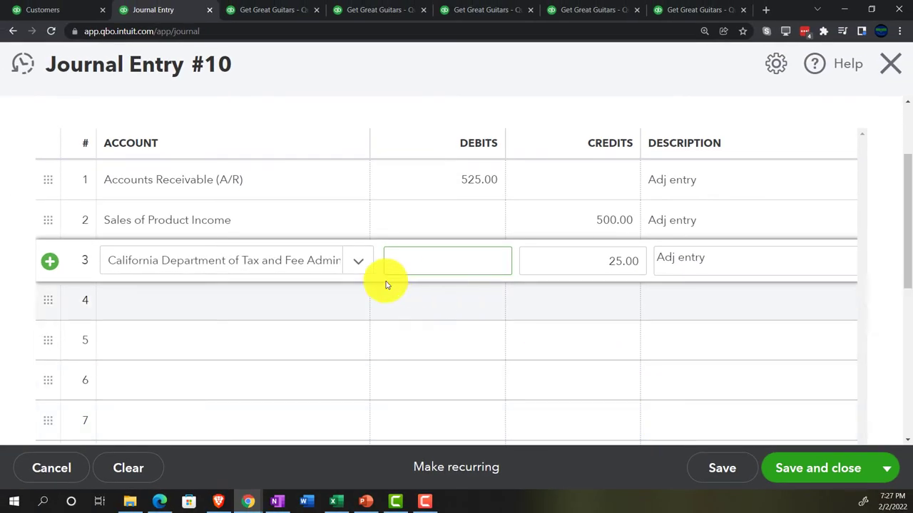
Step: Debit Cost of goods sold 400 on line 4 of the journal entry
key(Tab)
key(Tab)
key(Tab)
key(Tab)
key(Tab)
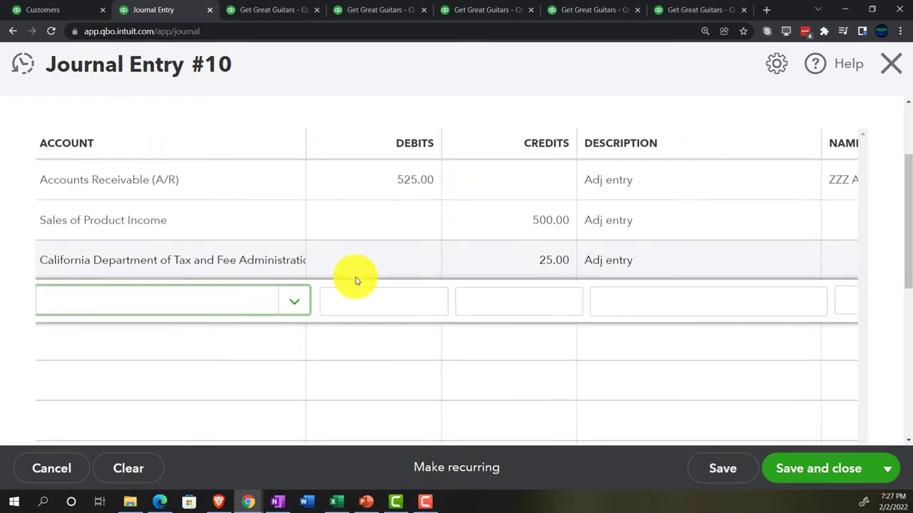
text(Cos)
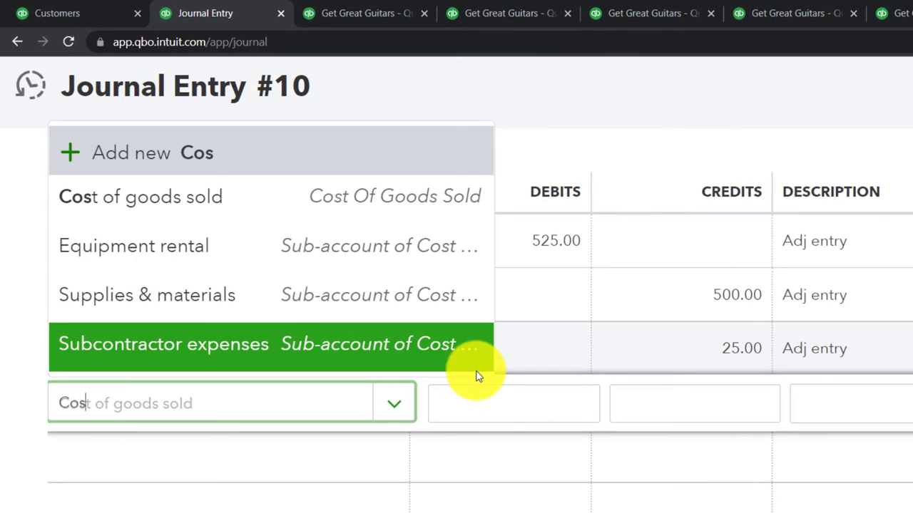
click(209, 208)
key(Tab)
text(40)
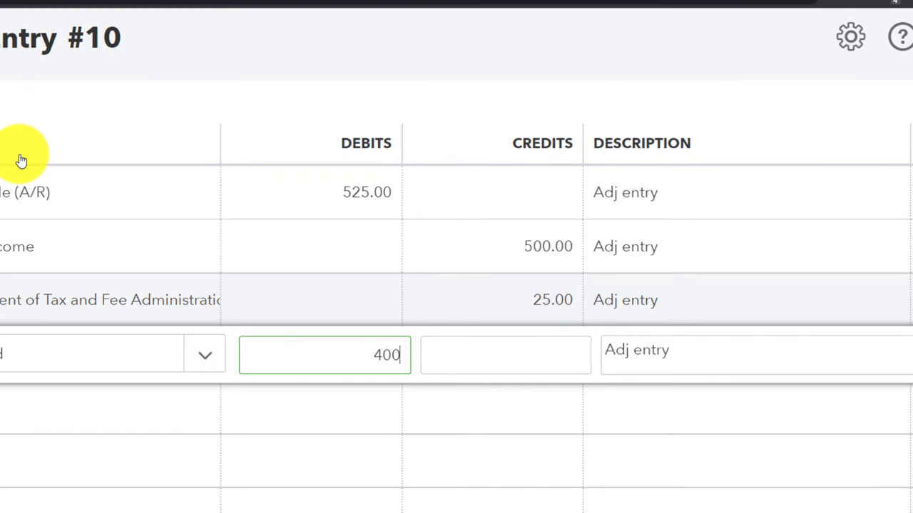
Step: Credit Inventory Asset 400.00 on line 5 of the journal entry
key(Tab)
key(Tab)
key(Tab)
key(Tab)
key(Tab)
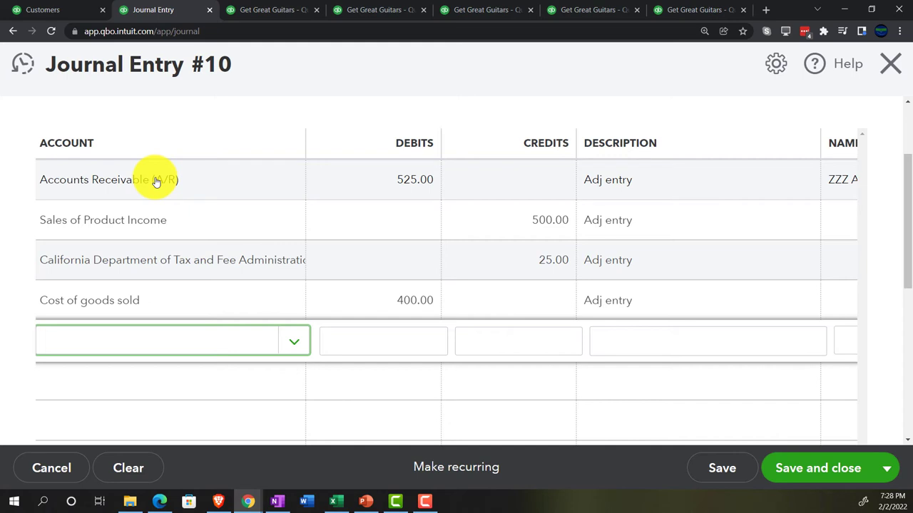
text(In)
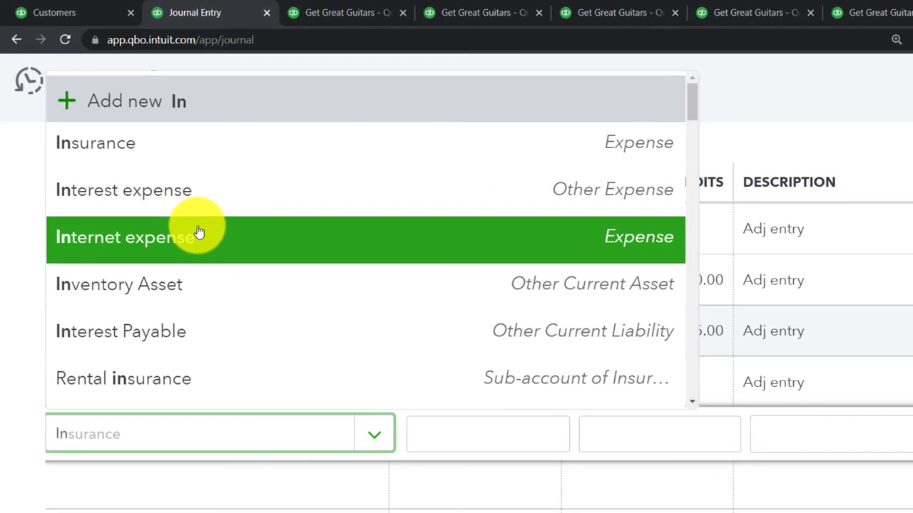
text(v)
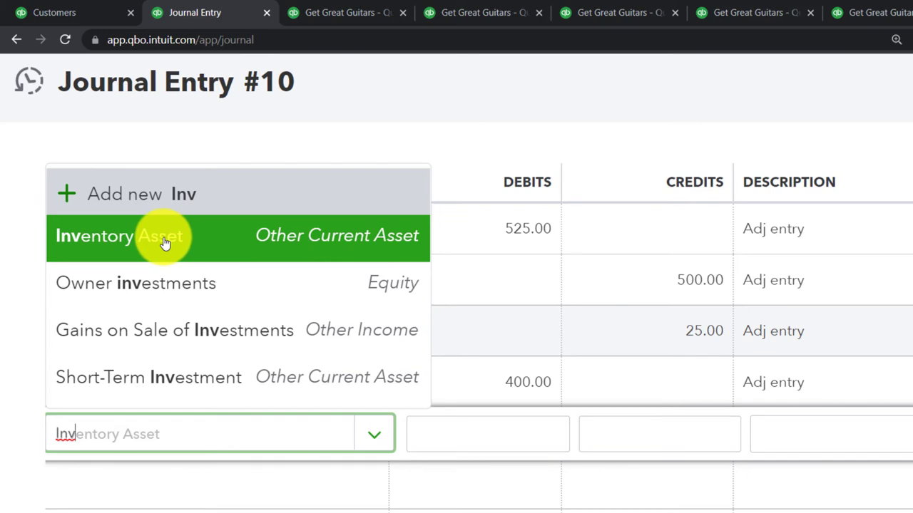
click(164, 243)
key(Tab)
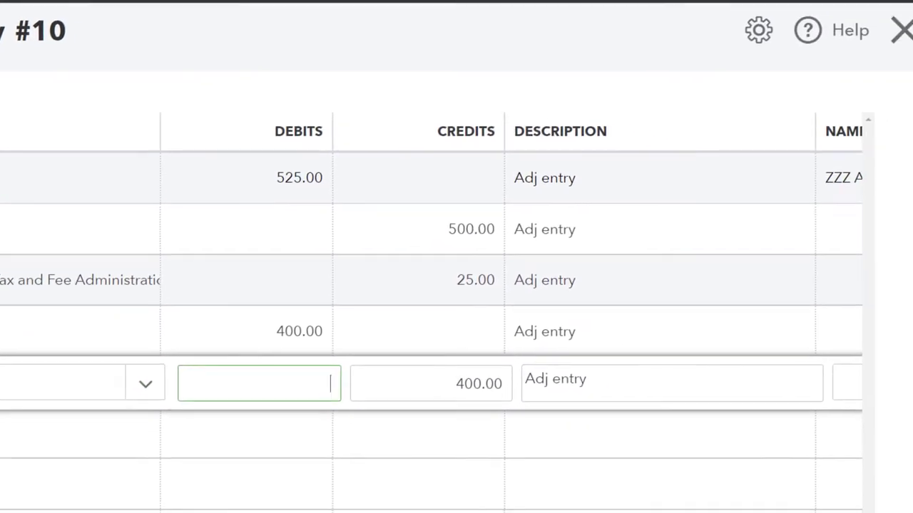
key(Tab)
Step: Review all five lines of the adjusting entry and save and close it
key(ctrl+minus)
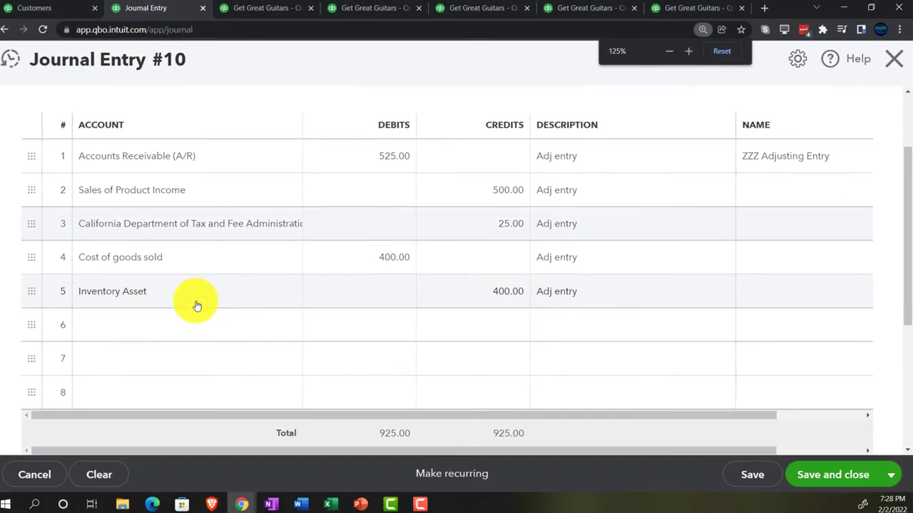
scroll(198, 343, up, 2)
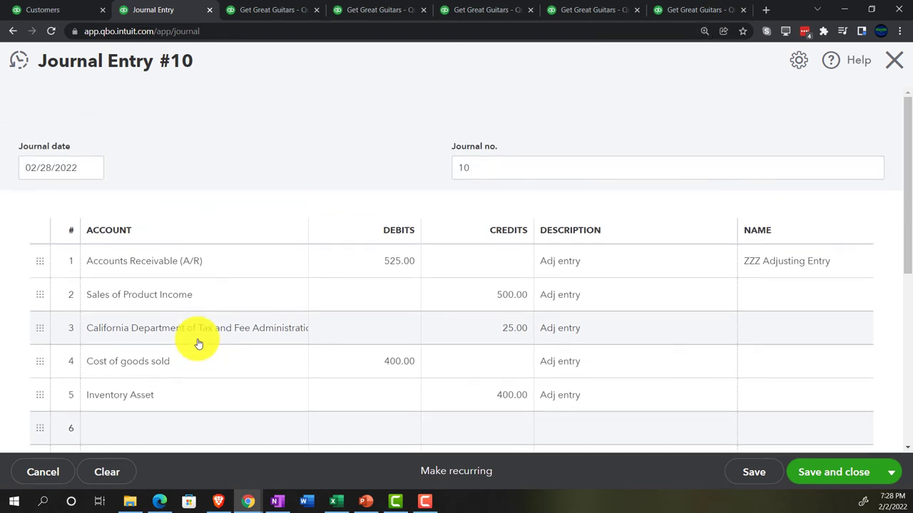
scroll(198, 344, down, 1)
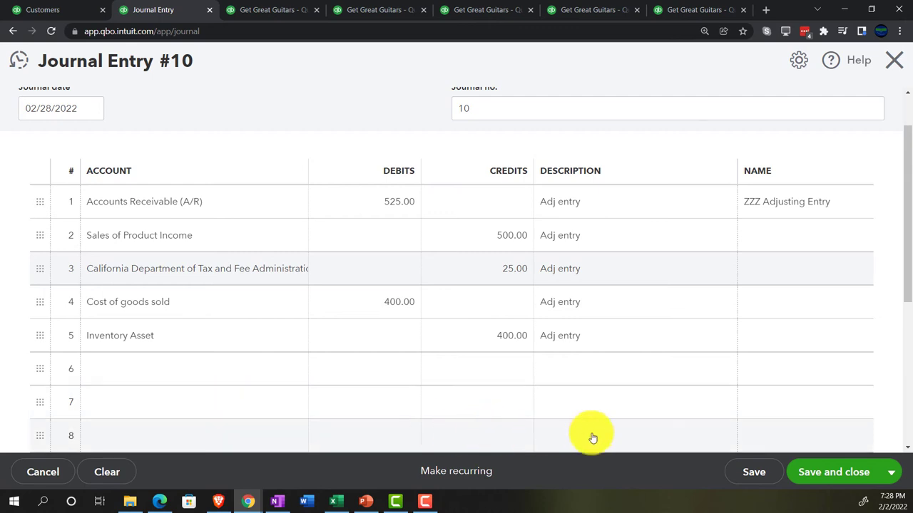
click(840, 472)
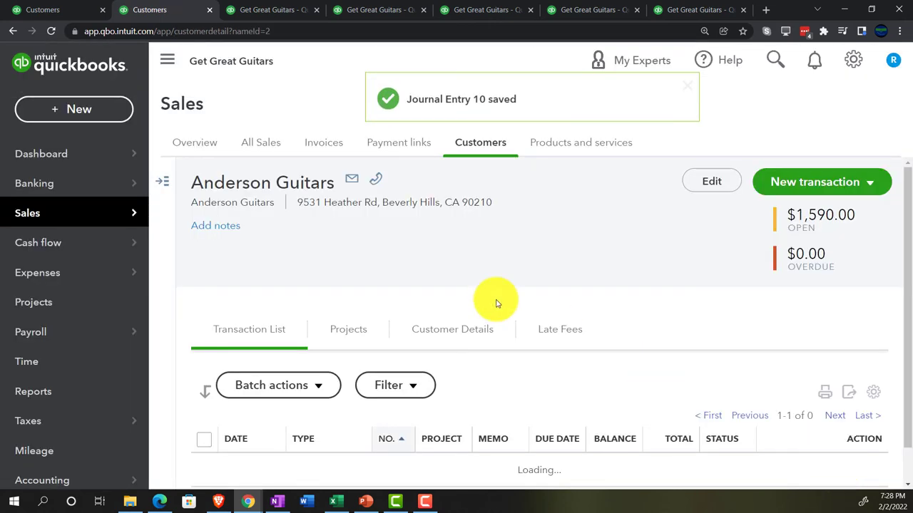
Step: Switch to the Balance Sheet report and rerun it for the period ending 03/31/2022
click(281, 9)
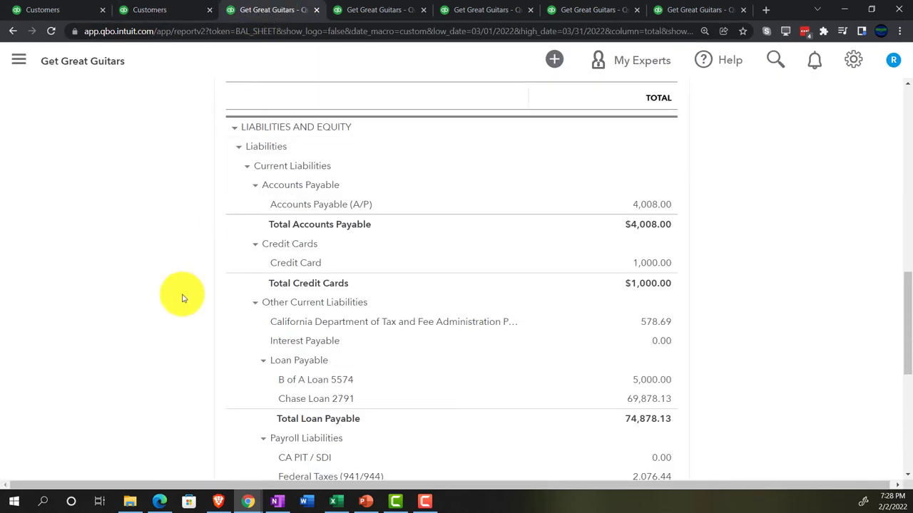
scroll(184, 298, up, 3)
scroll(184, 297, up, 7)
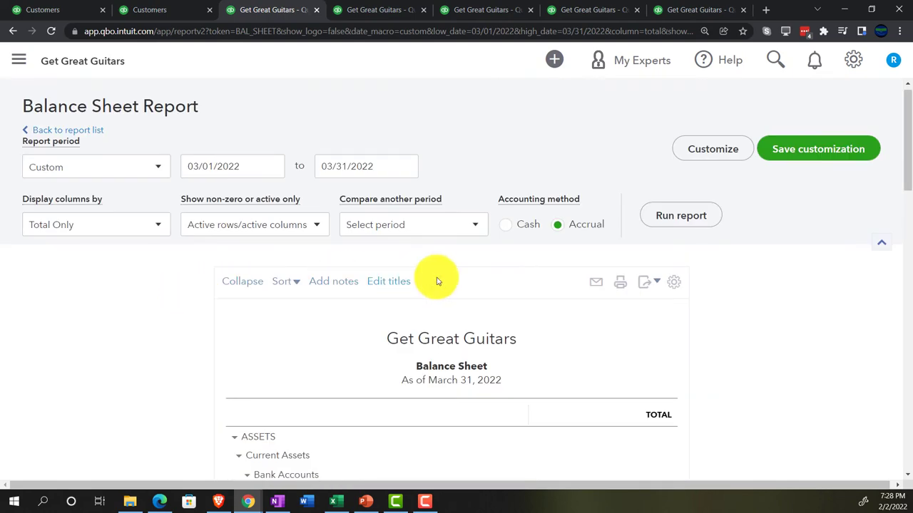
click(672, 229)
scroll(465, 214, down, 2)
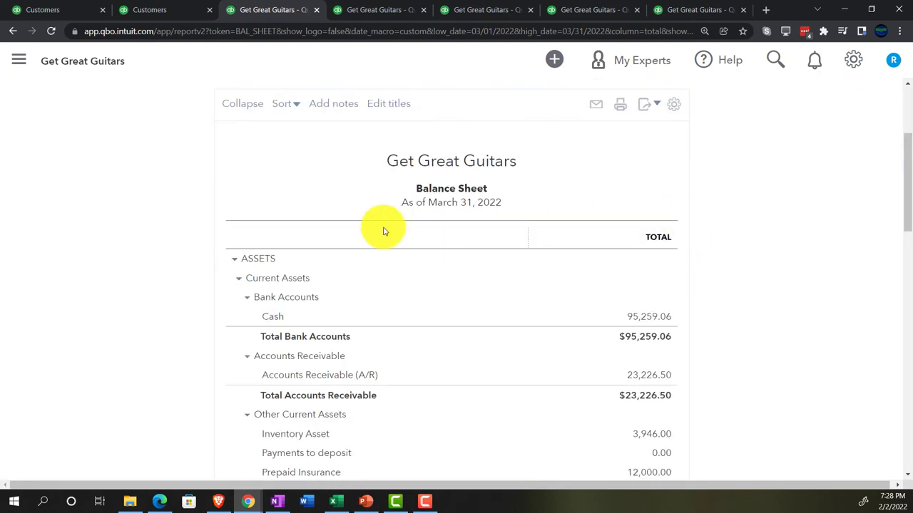
Step: Set the Balance Sheet's start and end dates to 02/28/2022 and run the report
scroll(221, 257, up, 2)
click(239, 175)
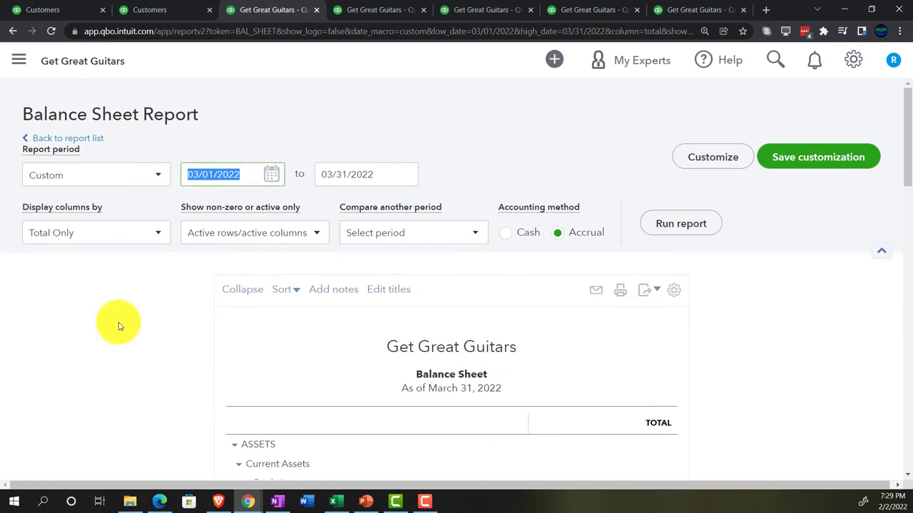
text(0)
text(2/28/20)
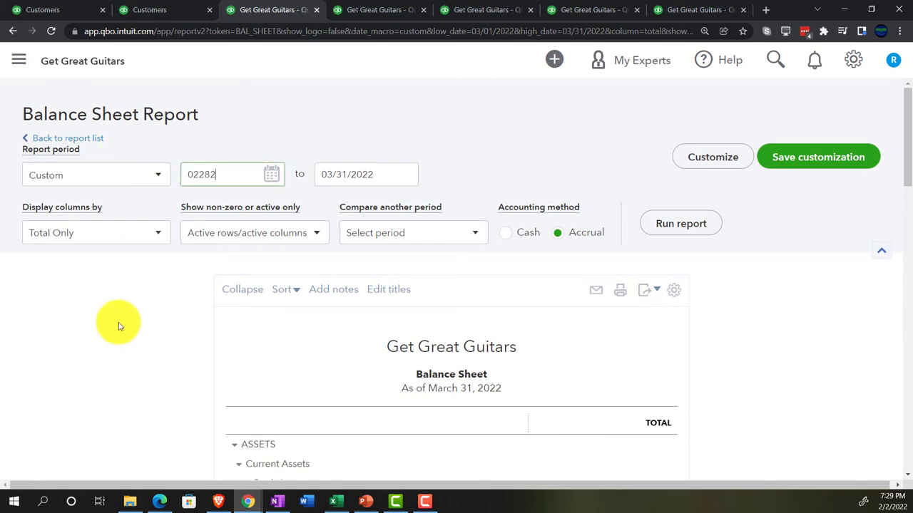
text(2)
key(Tab)
text(02/28/)
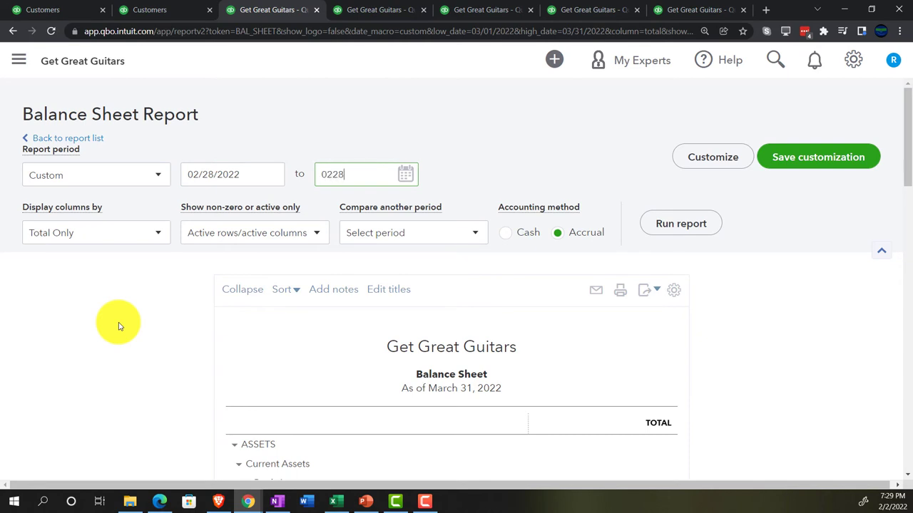
text(2022)
key(Tab)
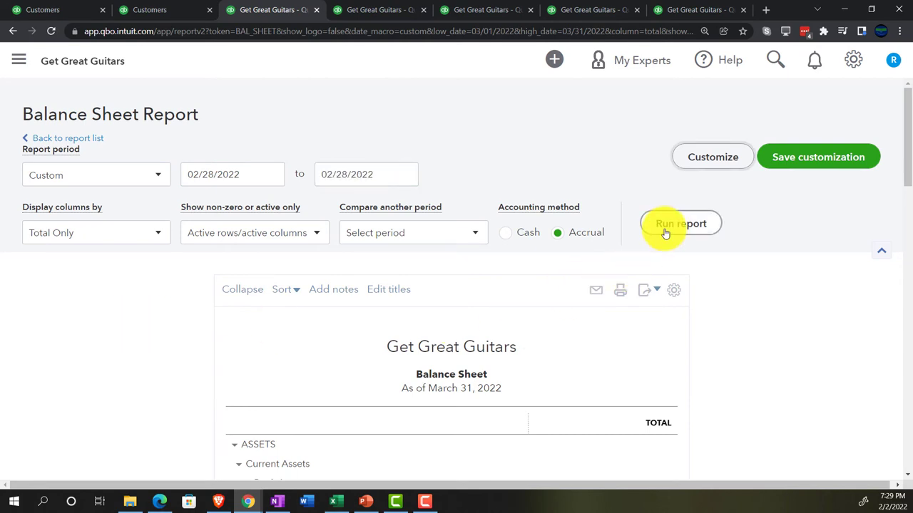
click(665, 224)
Step: Enlarge the Balance Sheet and open the transaction detail behind Accounts Receivable (A/R)
scroll(184, 325, down, 3)
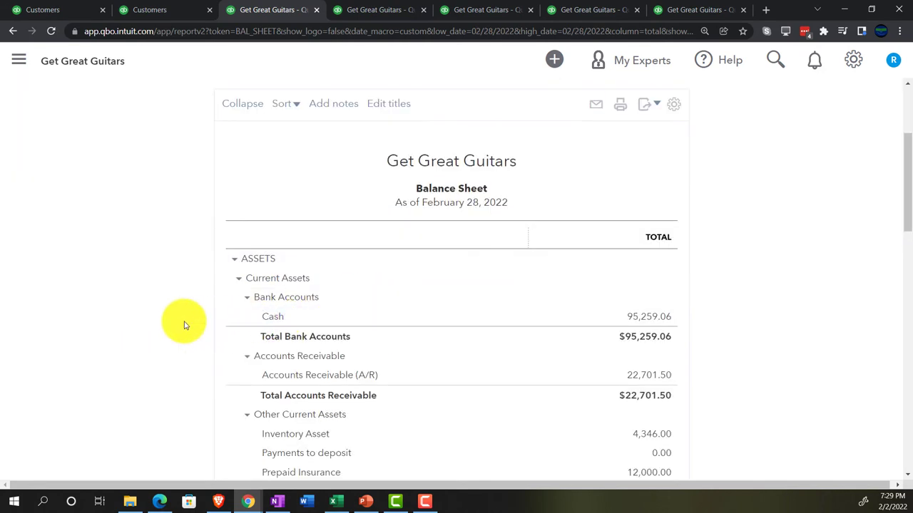
scroll(184, 326, up, 2)
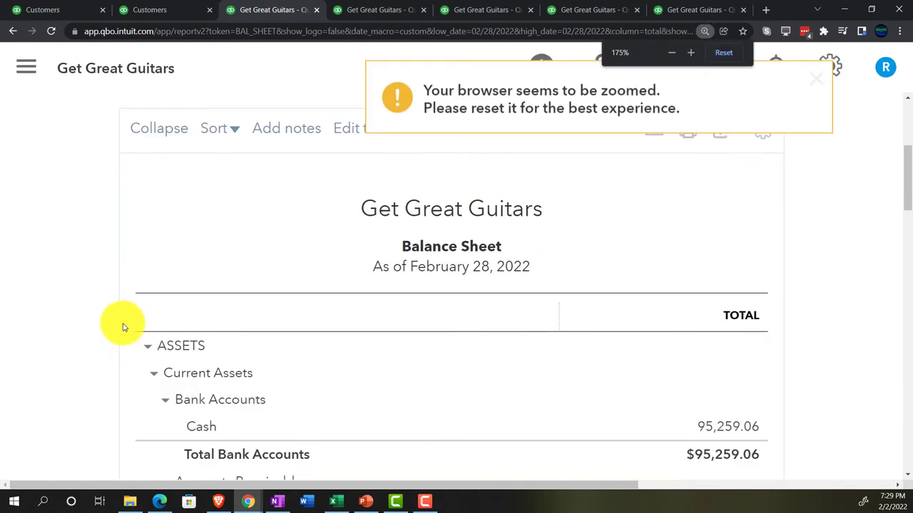
scroll(122, 328, down, 3)
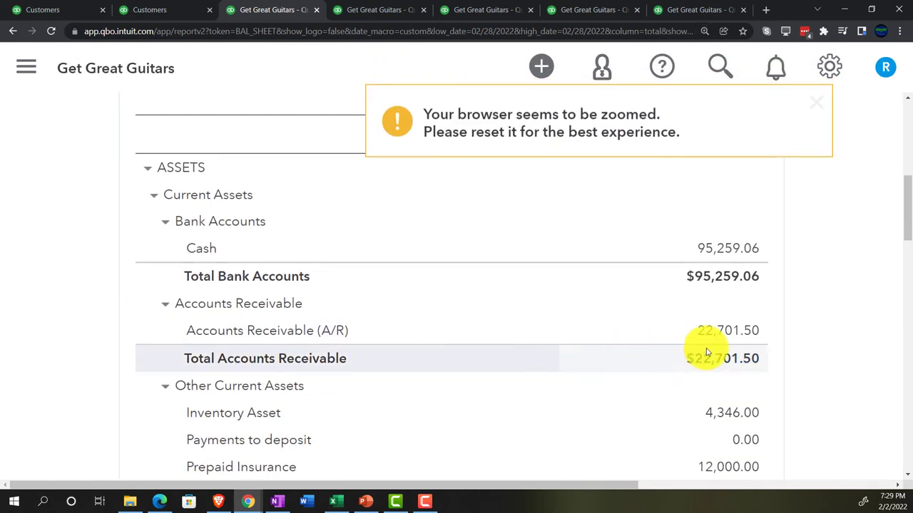
click(722, 332)
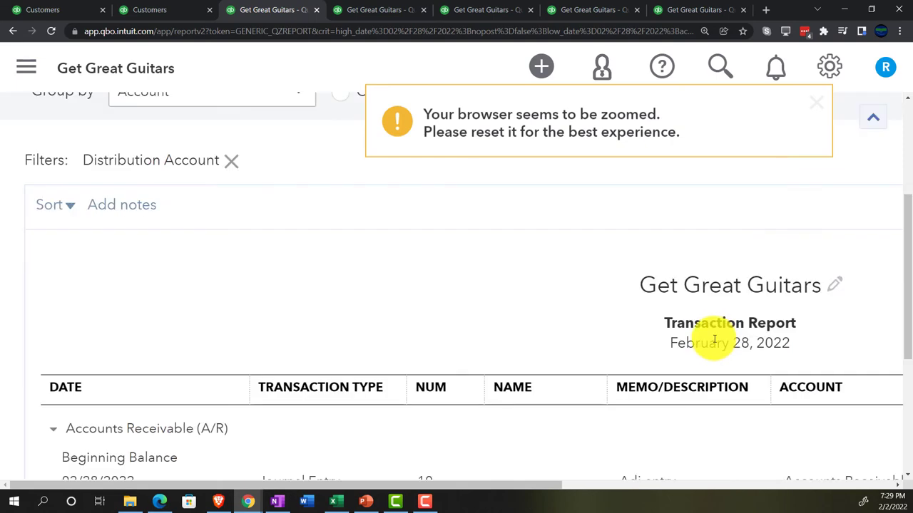
scroll(585, 331, down, 1)
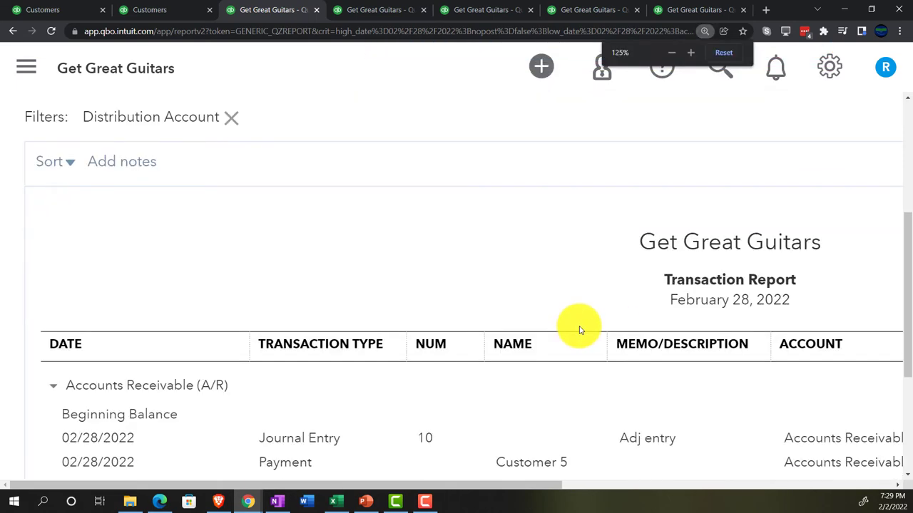
Step: Set the end date of the Accounts Receivable transaction report to 03/05/2022 and run it
scroll(580, 330, down, 1)
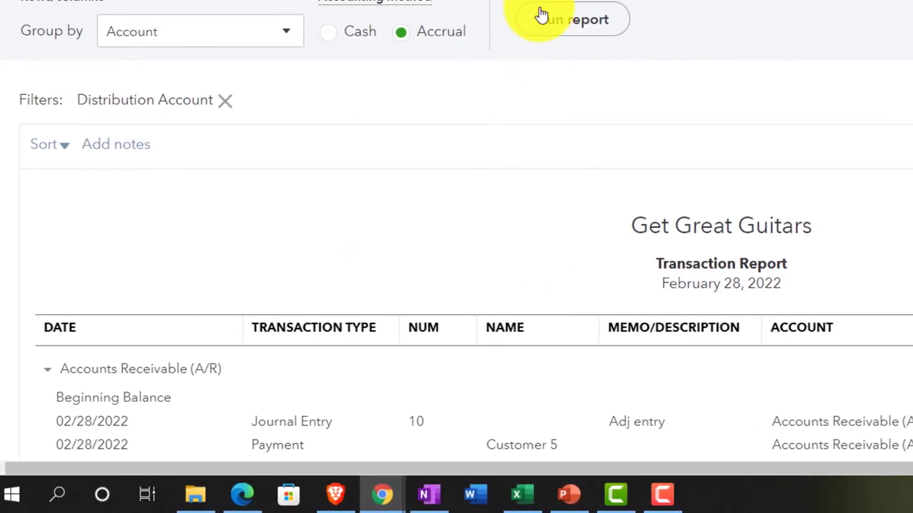
text(03/0)
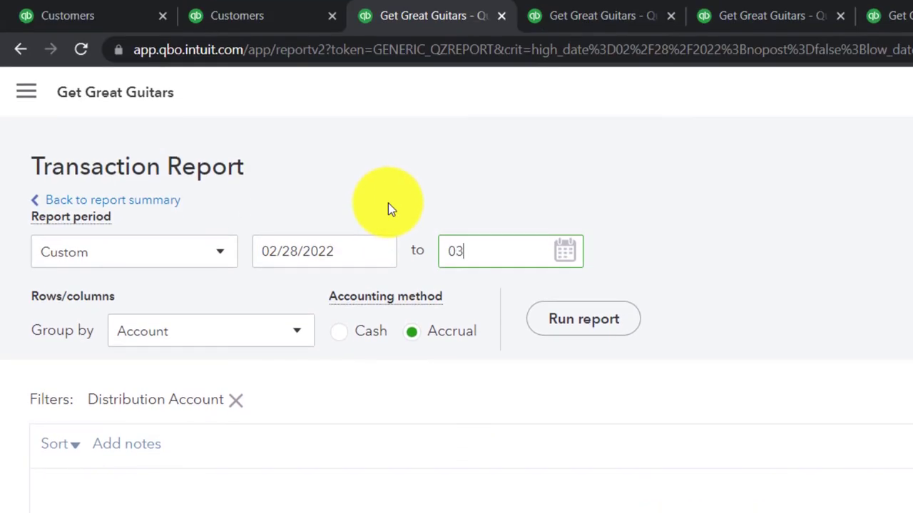
text(5/2022)
click(589, 324)
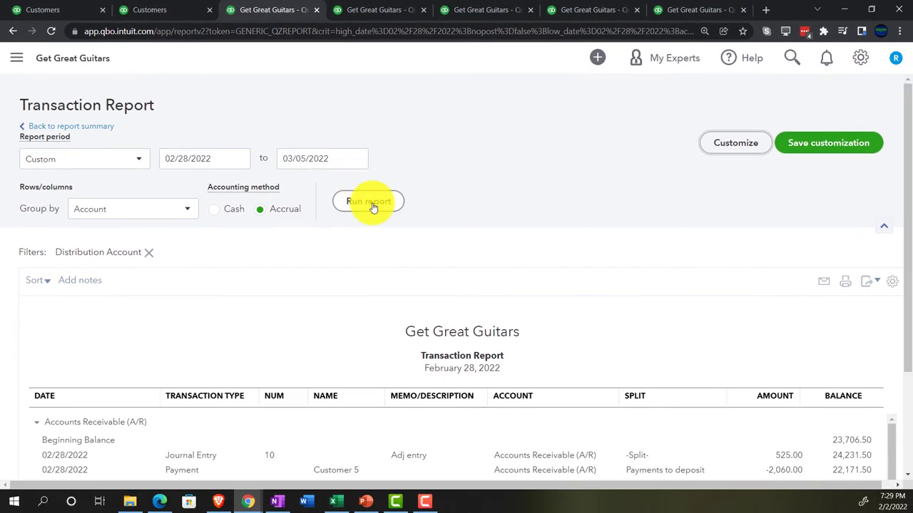
Step: Compare the adjusting entry's receivable amount with the Anderson Guitars invoice and return to the Balance Sheet
scroll(381, 279, down, 2)
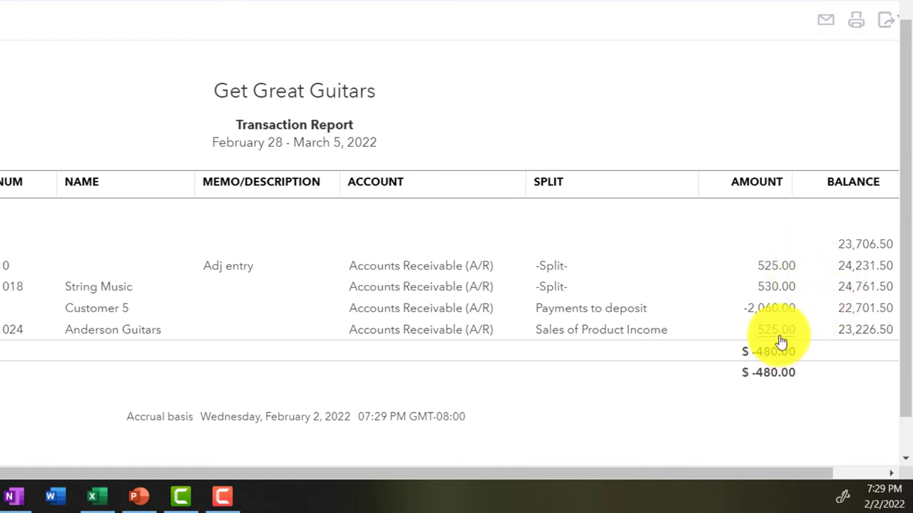
scroll(456, 257, up, 3)
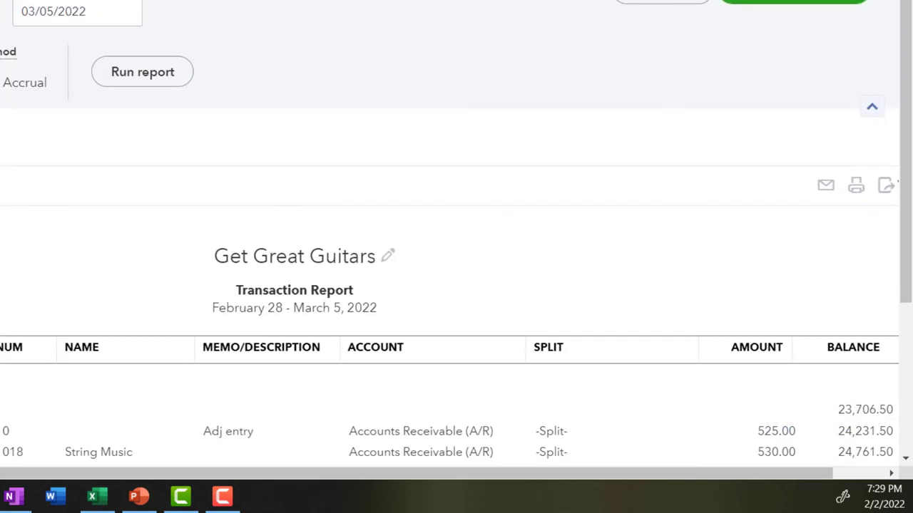
key(ctrl+plus)
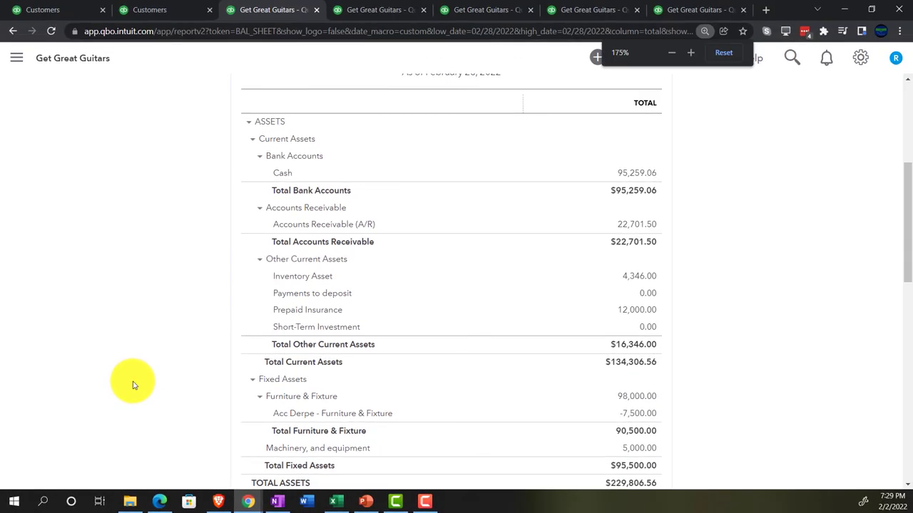
key(ctrl+plus)
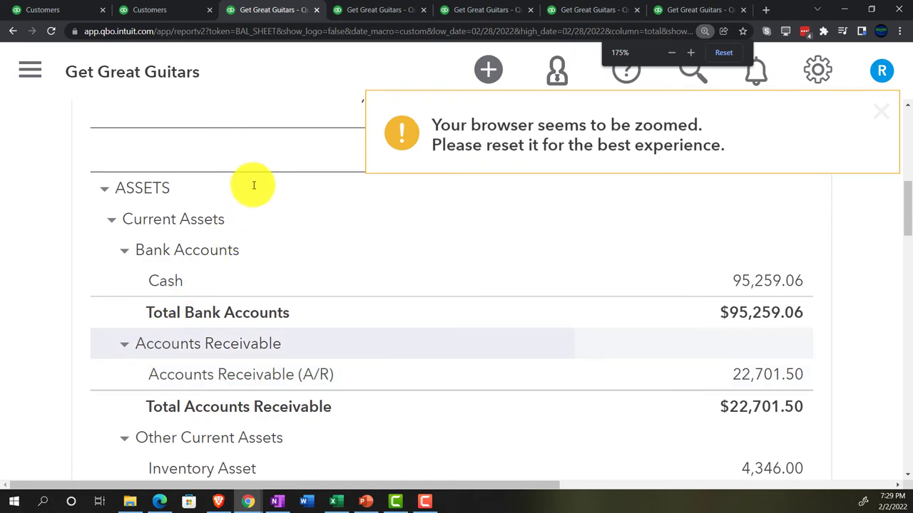
key(ctrl+minus)
Step: Rerun the January to March 2022 Profit and Loss report and open February's Sales of Product Income transactions
click(359, 12)
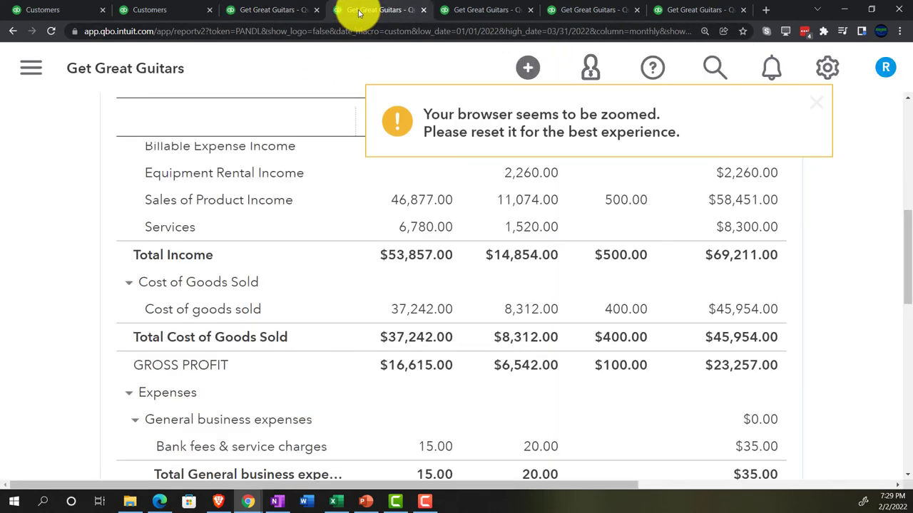
scroll(342, 250, up, 3)
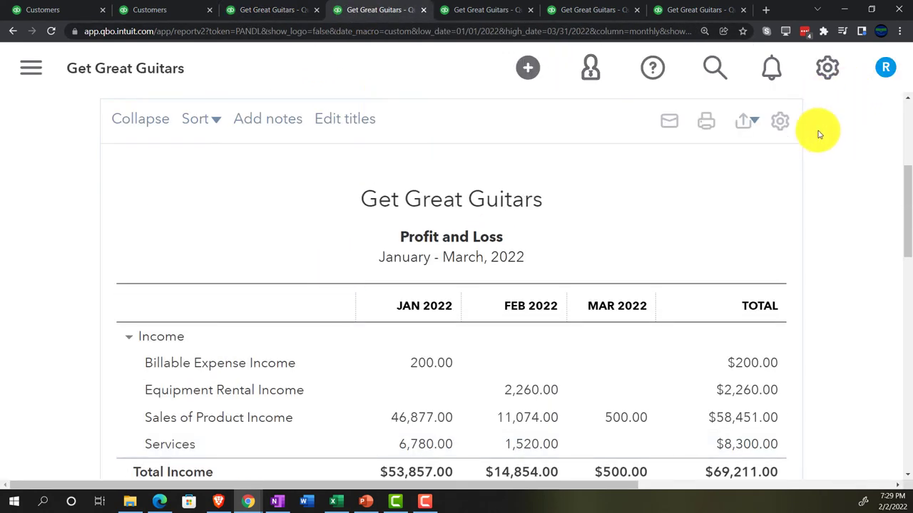
scroll(817, 178, up, 3)
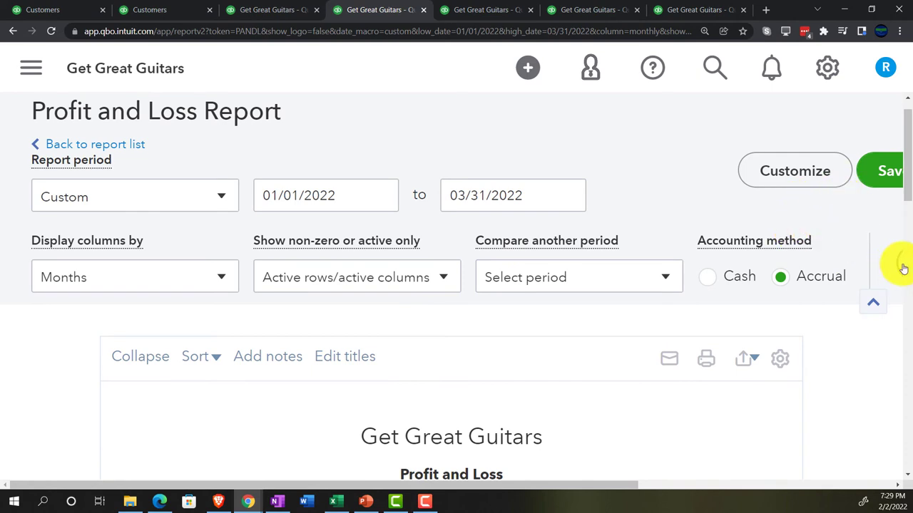
scroll(90, 363, down, 4)
scroll(77, 360, down, 2)
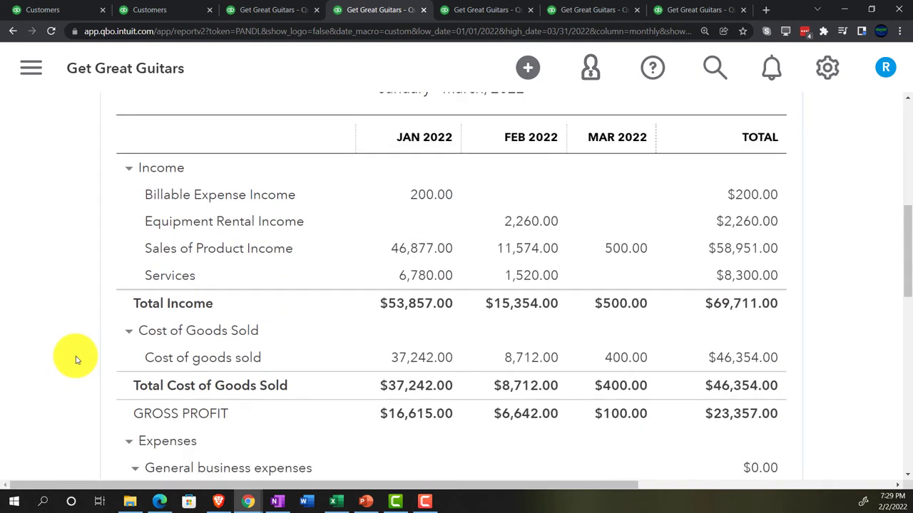
click(540, 257)
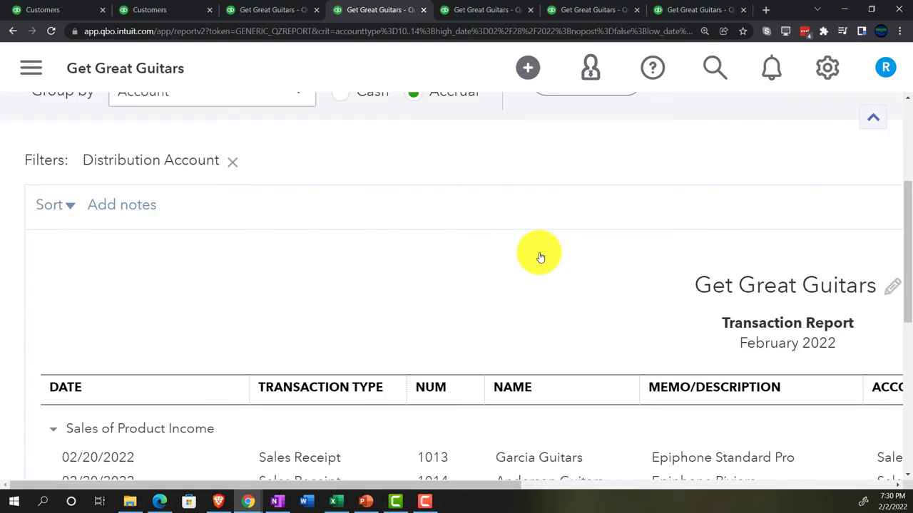
Step: Set the end date of the Sales of Product Income transaction report to 03/05/2022, run it and review the listed transactions
key(ctrl+minus)
key(ctrl+minus)
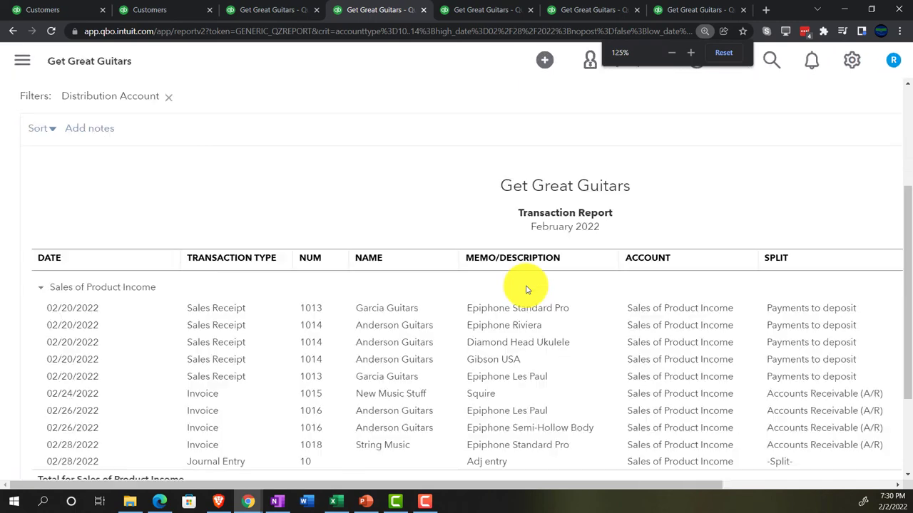
key(ctrl+minus)
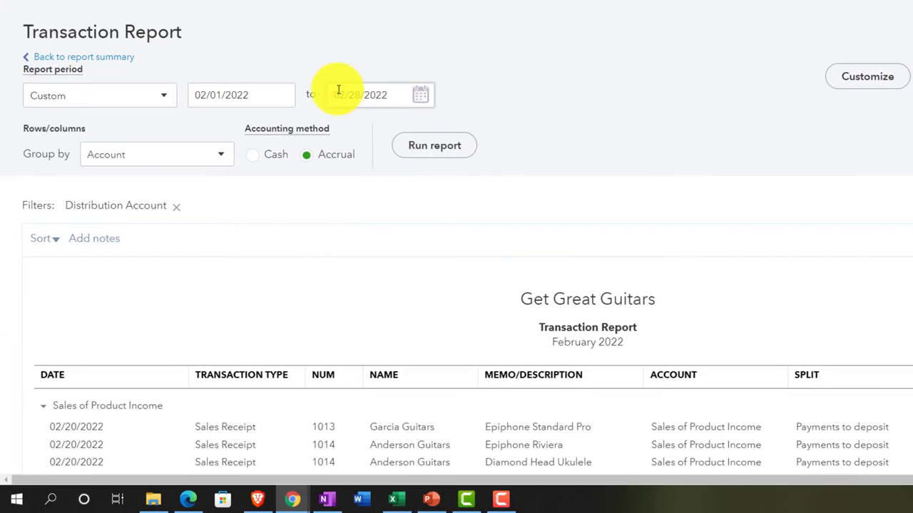
click(338, 90)
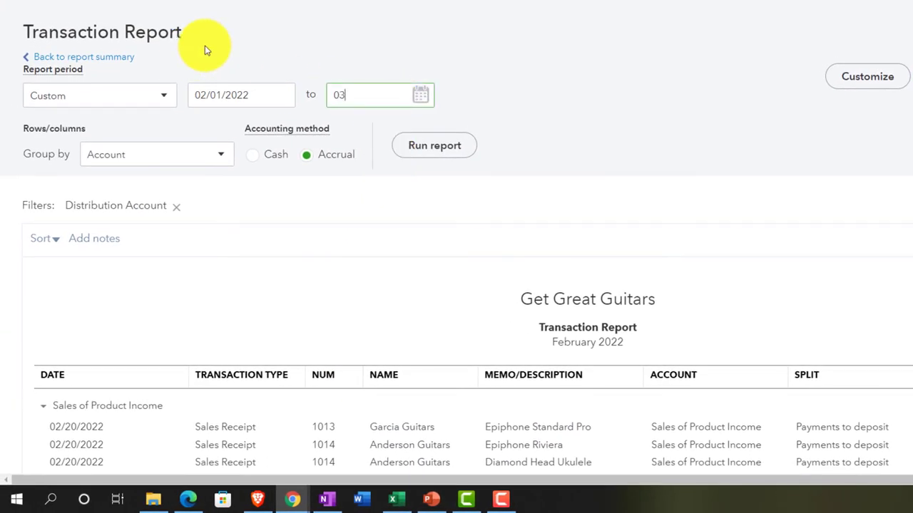
click(430, 147)
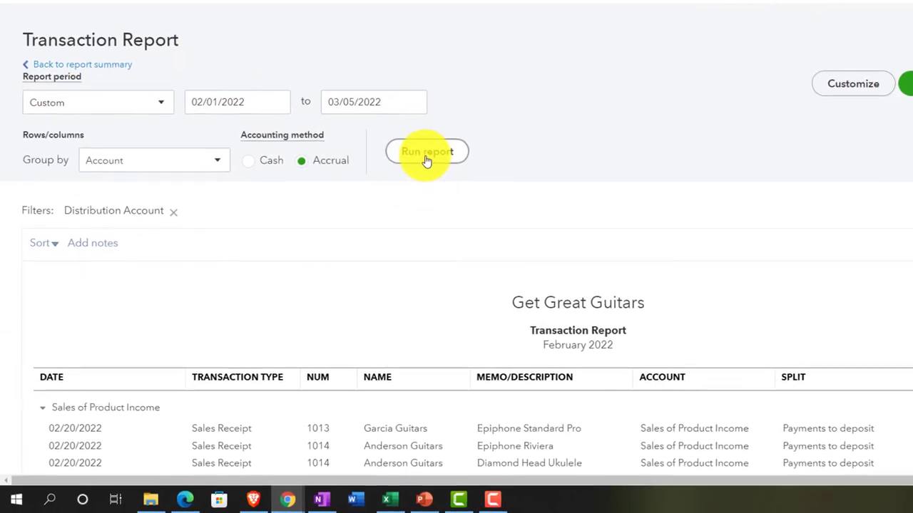
scroll(546, 311, down, 3)
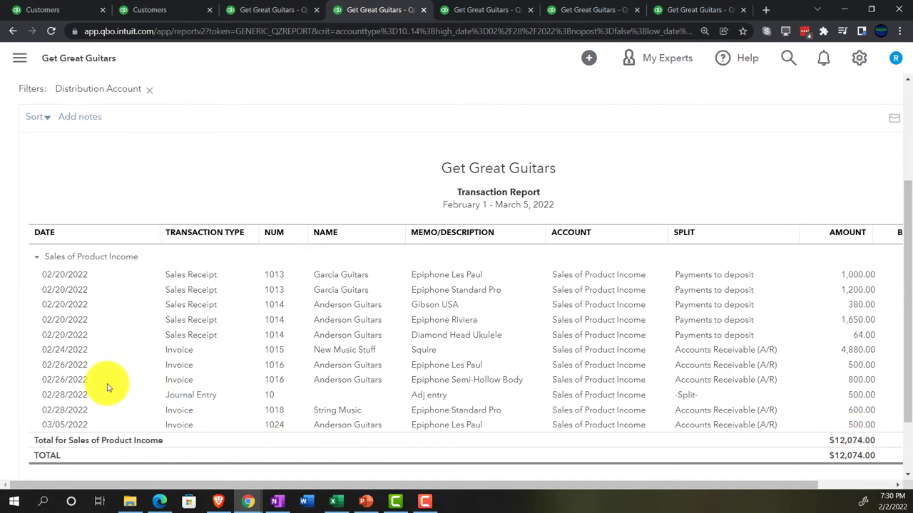
Step: Return to the January to March 2022 Profit and Loss report and enlarge its income and cost of goods sold rows
scroll(18, 390, up, 1)
scroll(17, 390, up, 1)
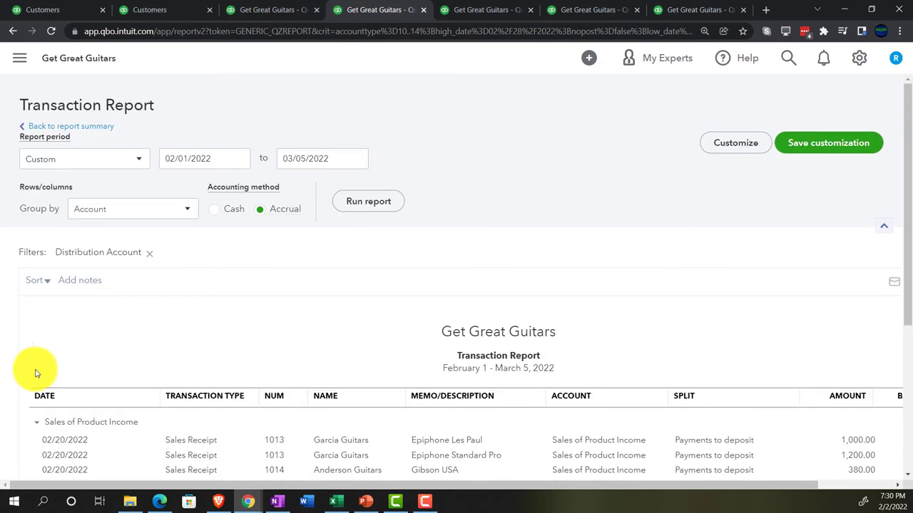
click(83, 131)
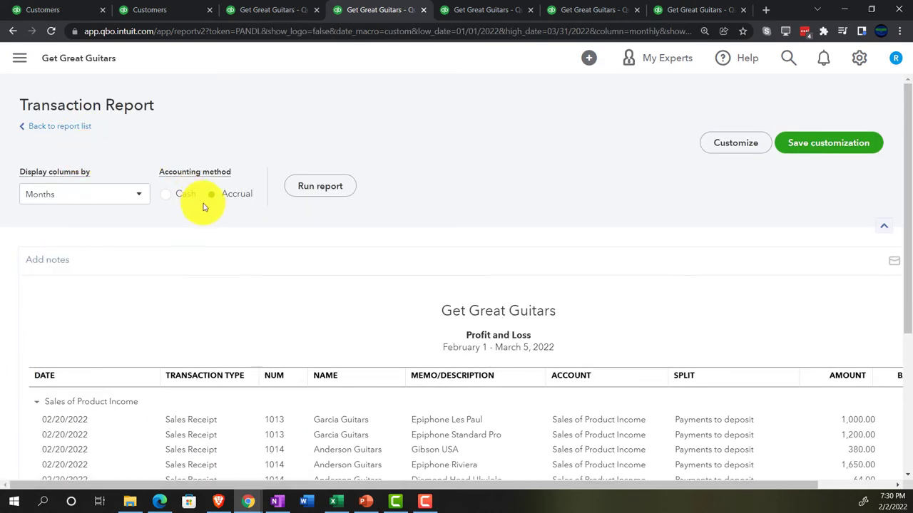
scroll(200, 207, down, 5)
key(ctrl+plus)
key(ctrl+plus)
key(ctrl+plus)
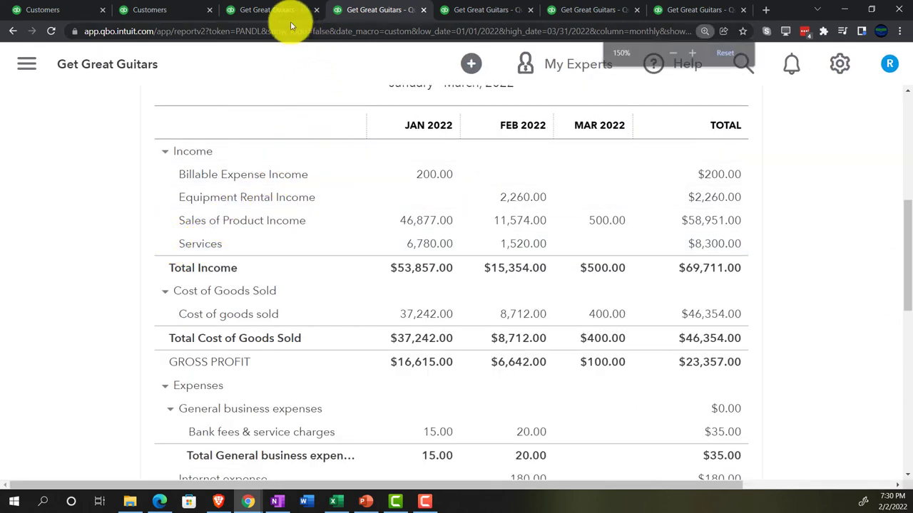
Step: On the Balance Sheet, examine Sales Tax Payable by collapsing and re-expanding the California Department of Tax and Fee Administration liability group
click(260, 12)
key(ctrl+plus)
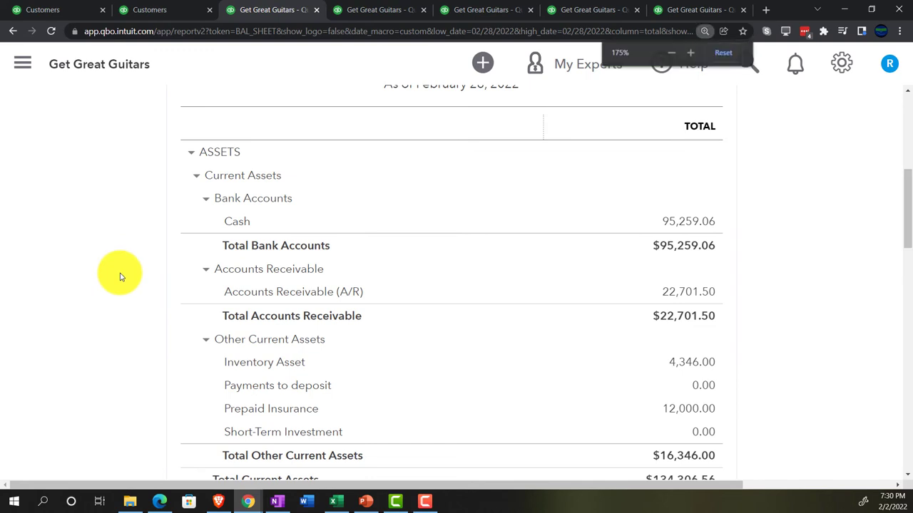
scroll(88, 267, down, 5)
scroll(84, 270, down, 5)
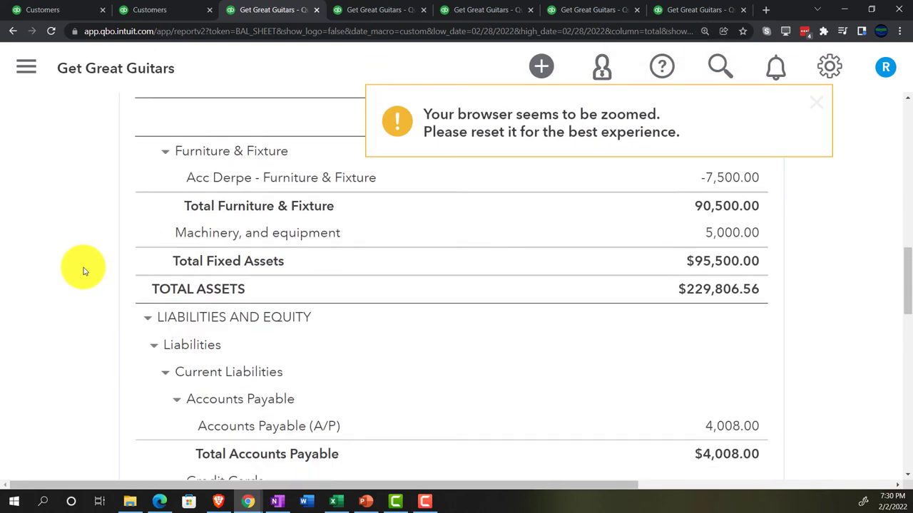
scroll(82, 268, down, 2)
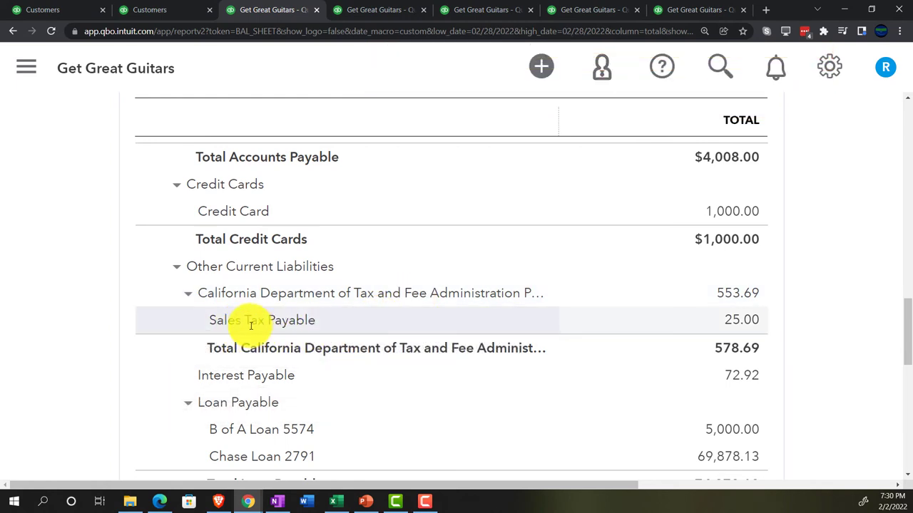
click(187, 293)
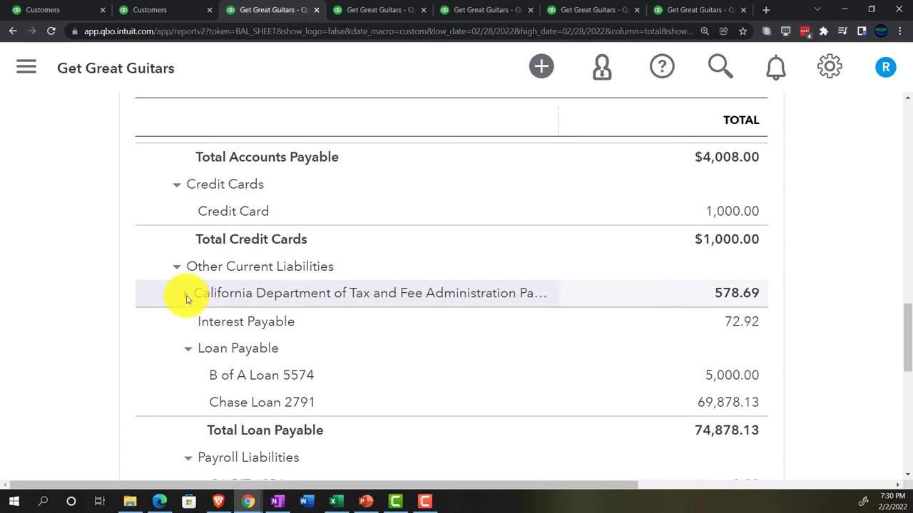
click(187, 296)
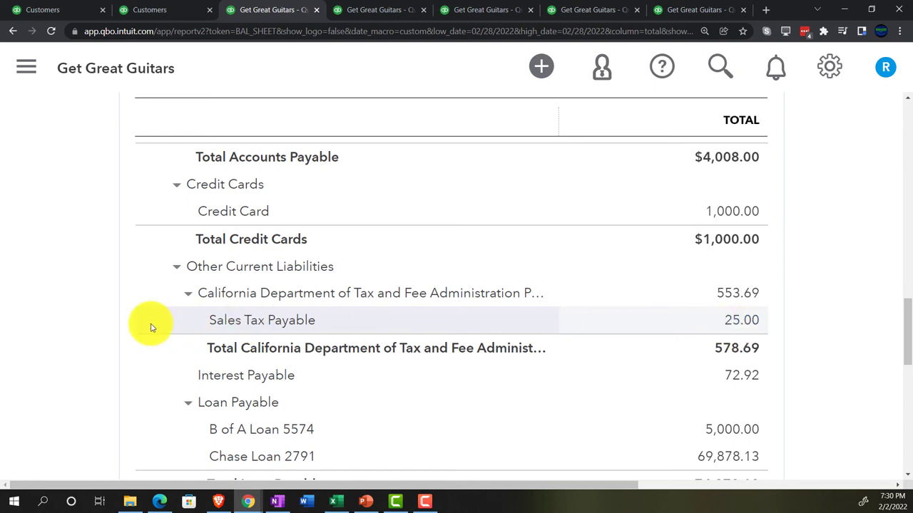
Step: Open the transaction detail behind the Balance Sheet's Inventory Asset balance and shrink the view to show the amounts
scroll(151, 327, up, 5)
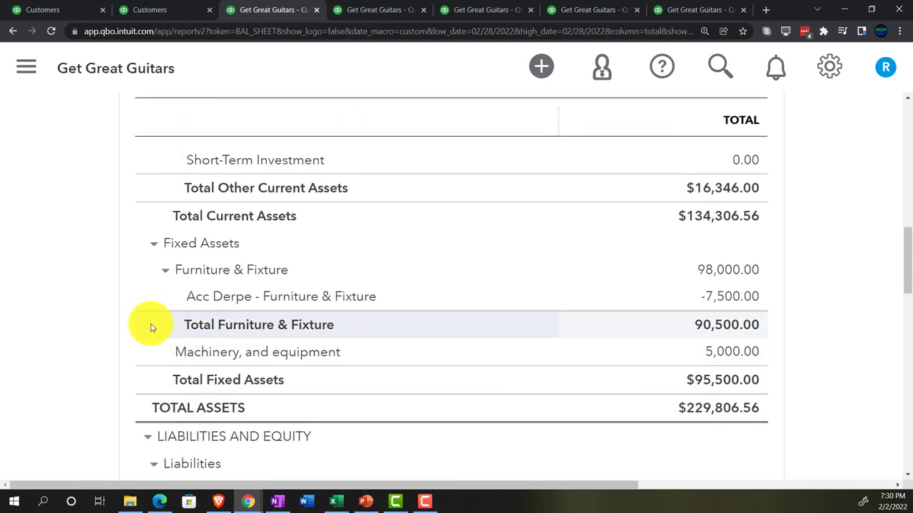
scroll(150, 328, up, 3)
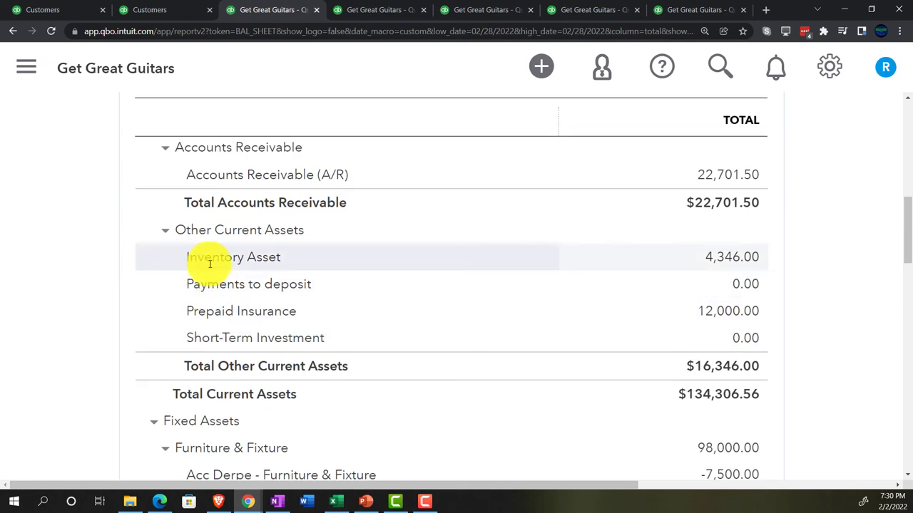
click(717, 261)
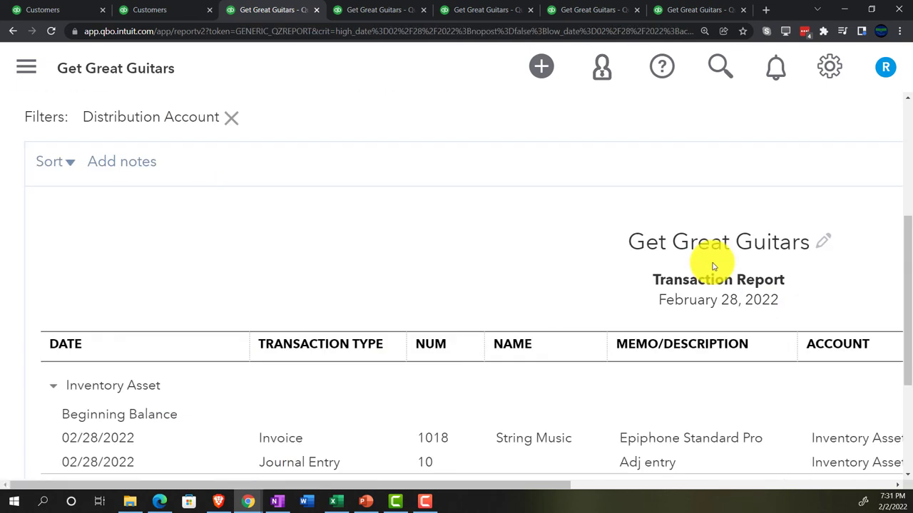
key(ctrl+minus)
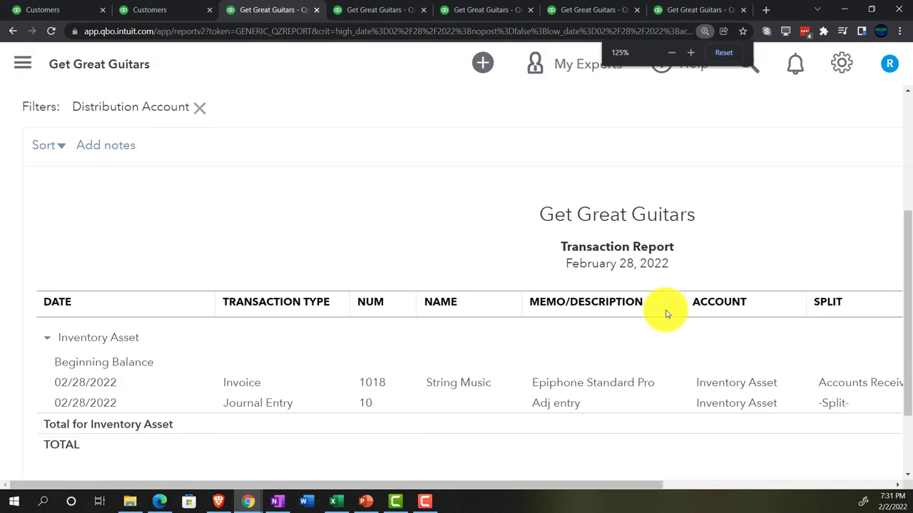
key(ctrl+minus)
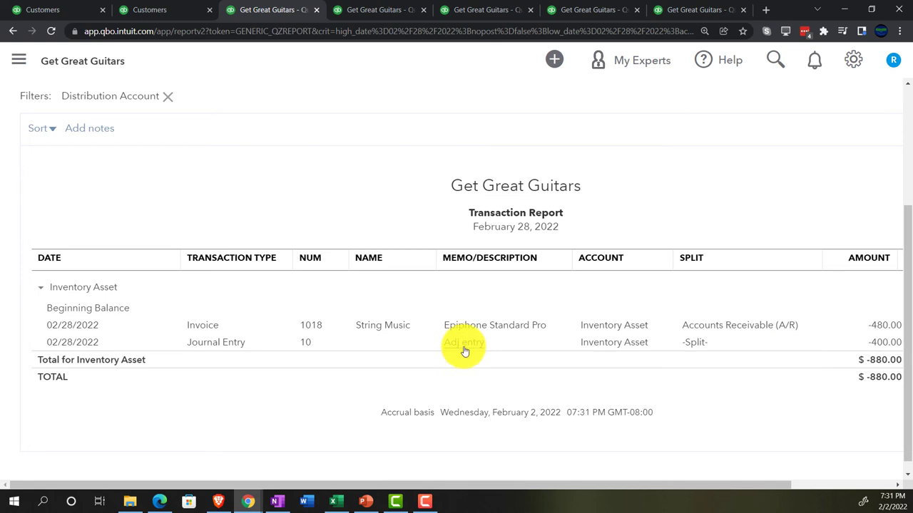
Step: Set the end date of the Inventory Asset transaction report to 05/03/2022 and run it
scroll(228, 348, up, 5)
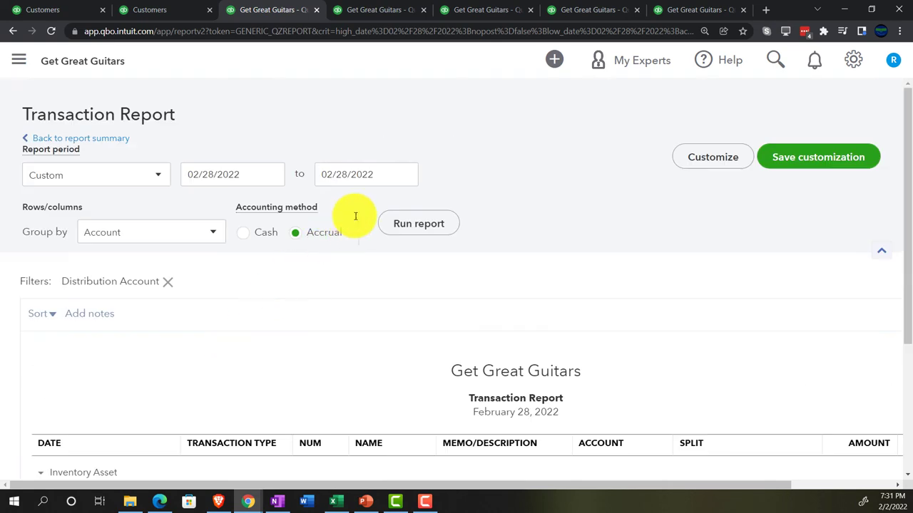
click(357, 174)
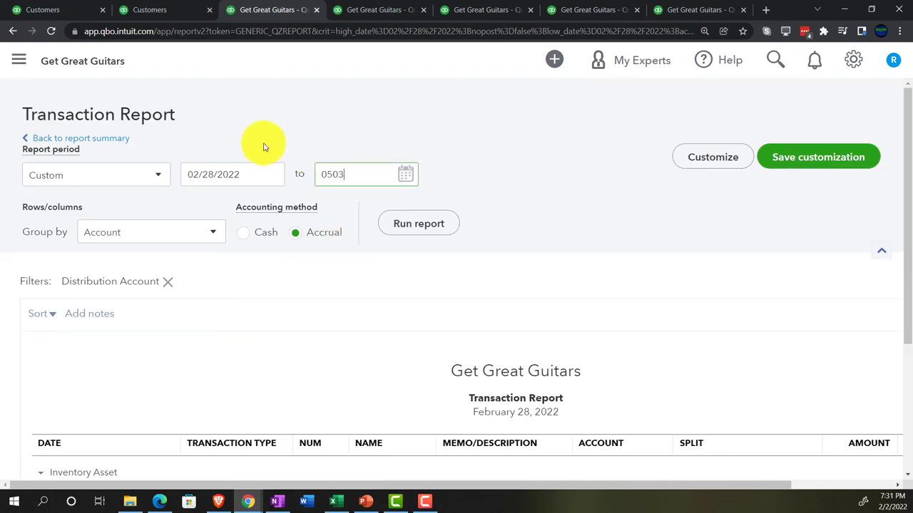
click(420, 223)
scroll(442, 288, down, 3)
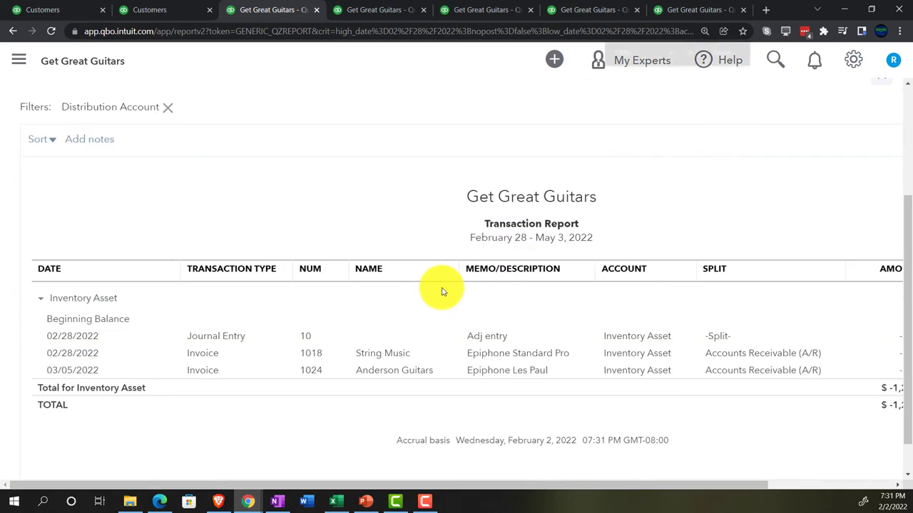
key(ctrl+minus)
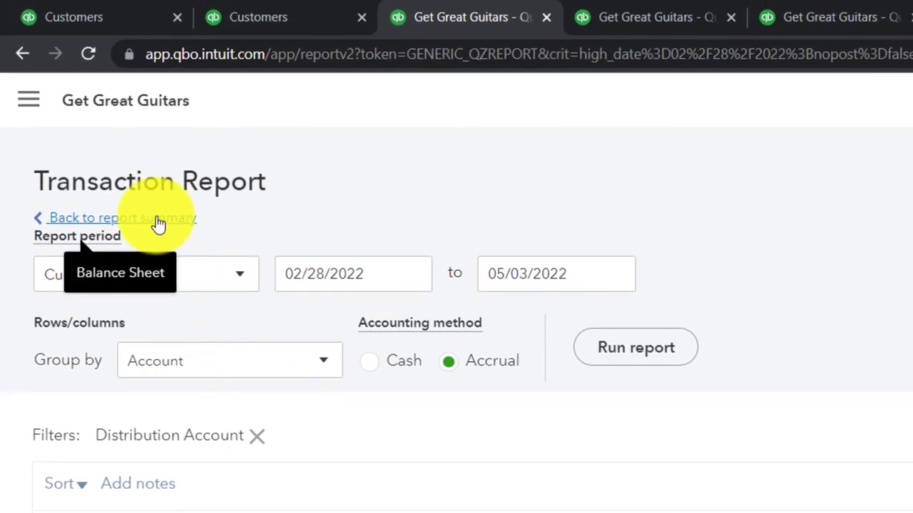
Step: Return from the Inventory Asset transactions to the Balance Sheet and enlarge its current assets section
click(159, 224)
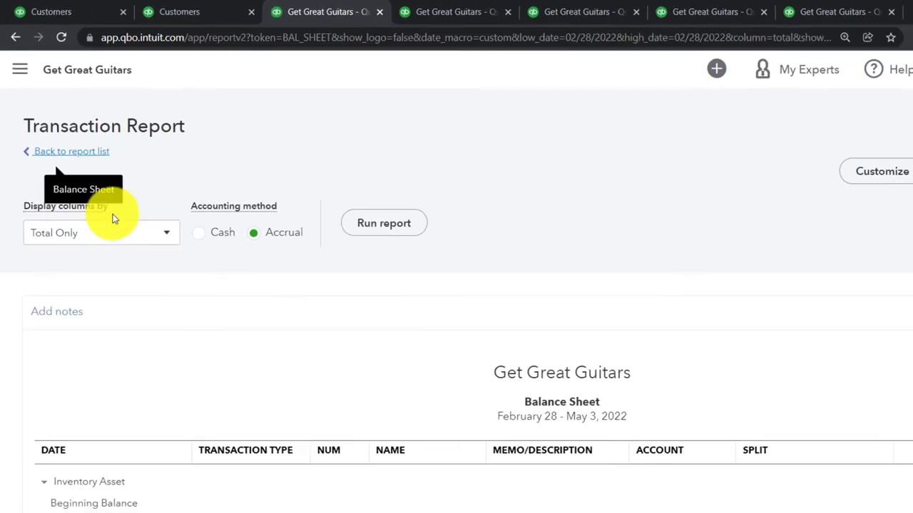
scroll(152, 376, down, 5)
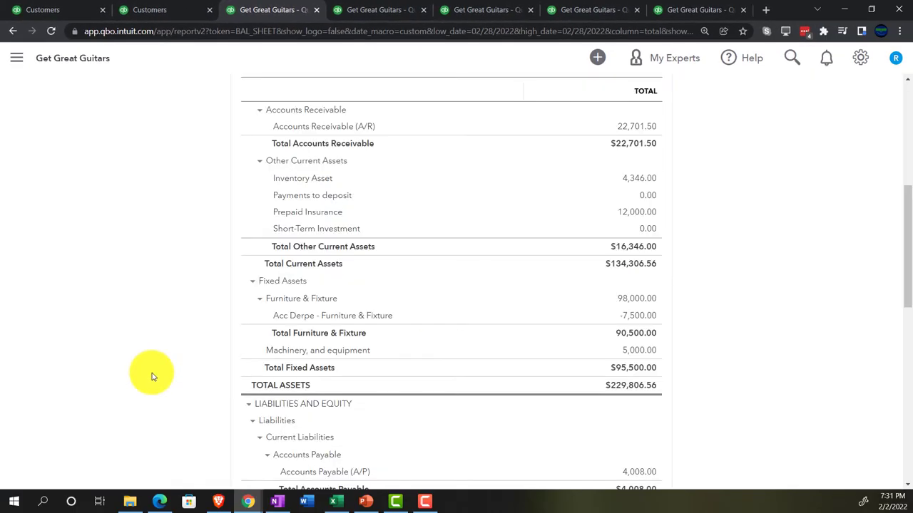
key(ctrl+plus)
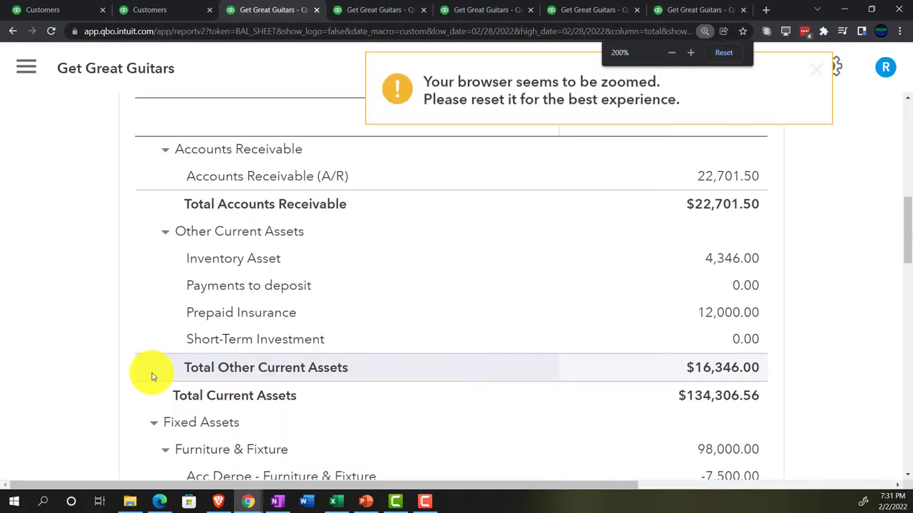
key(ctrl+plus)
key(ctrl+minus)
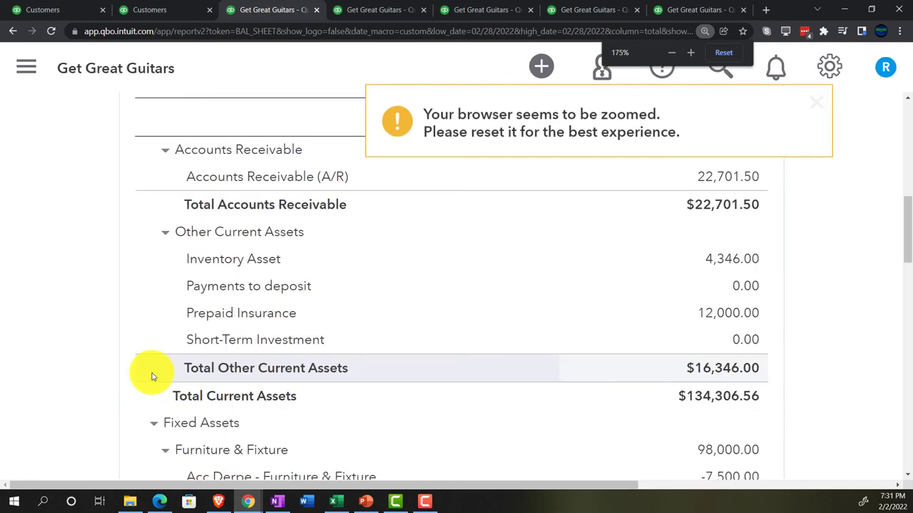
Step: Switch to the Profit and Loss report and open February's Cost of goods sold transactions
click(356, 14)
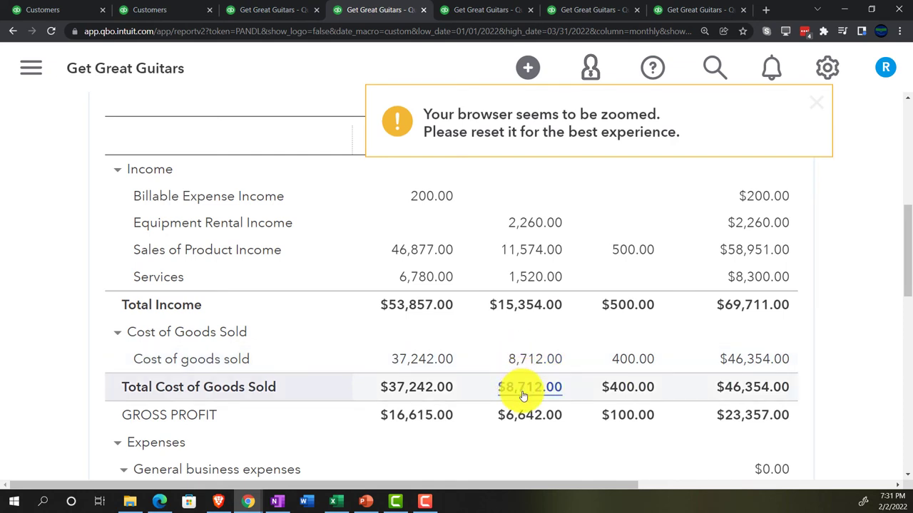
click(536, 363)
key(ctrl+minus)
key(ctrl+minus)
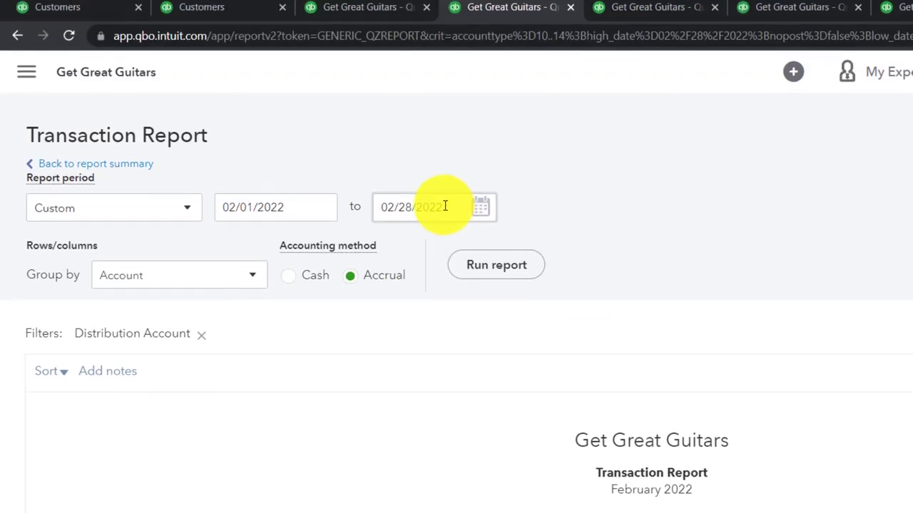
Step: Set the end date of the Cost of goods sold transaction report to 03/05/2022, run it and review the entries
click(445, 206)
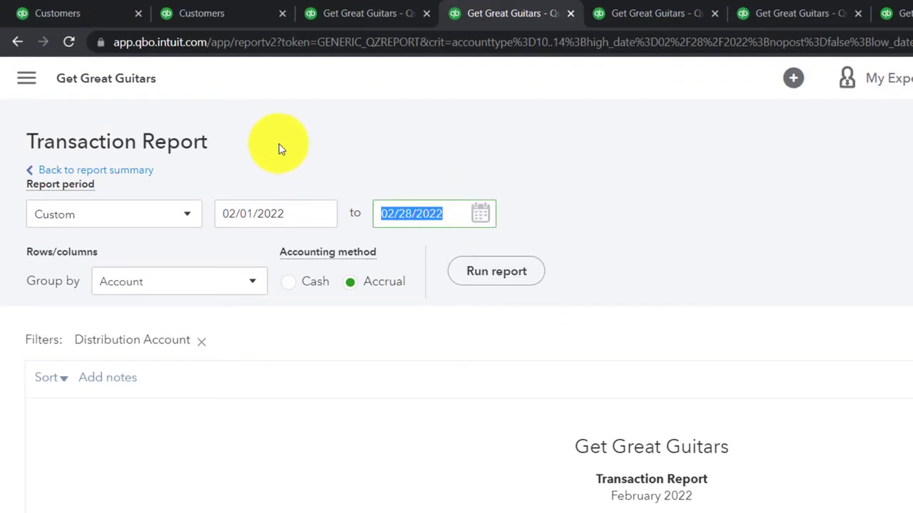
text(030502)
key(BackSpace)
key(BackSpace)
text(22)
key(Tab)
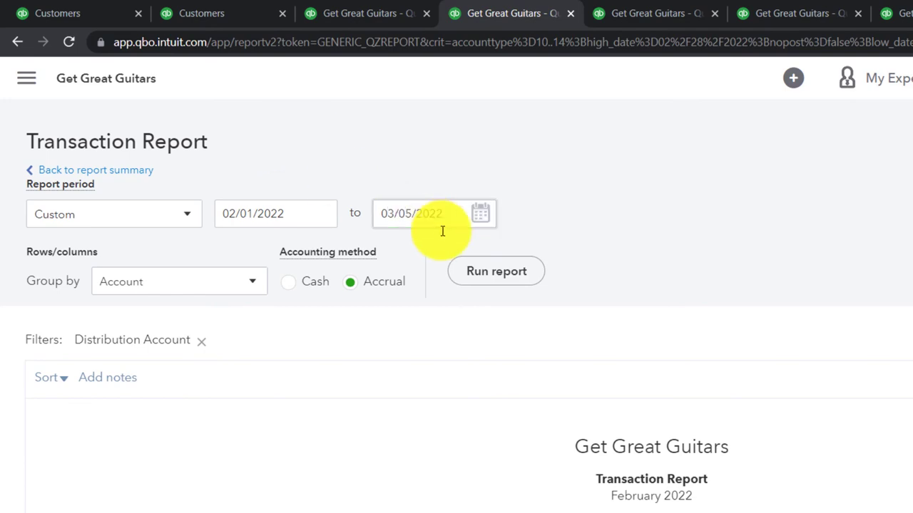
click(496, 270)
scroll(456, 253, down, 5)
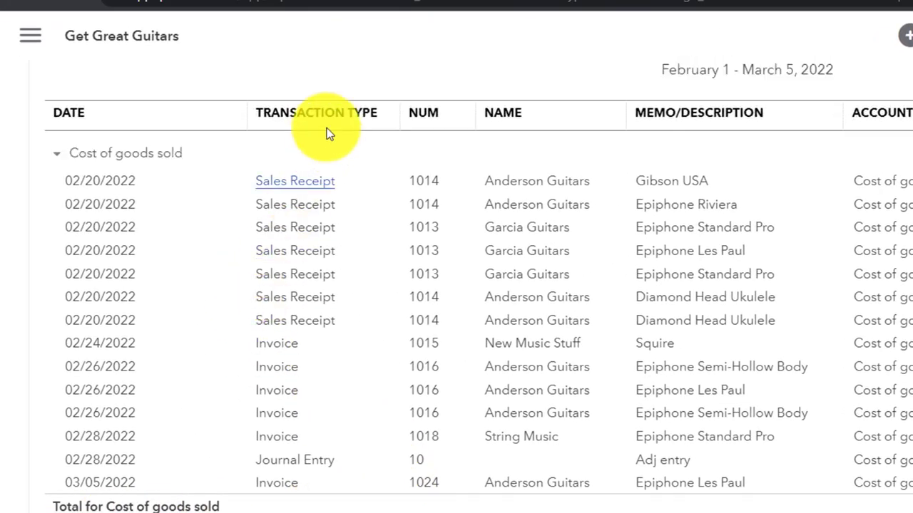
Step: Return from the Cost of goods sold transactions to the enlarged Profit and Loss report, and switch to the Balance Sheet
scroll(320, 142, up, 10)
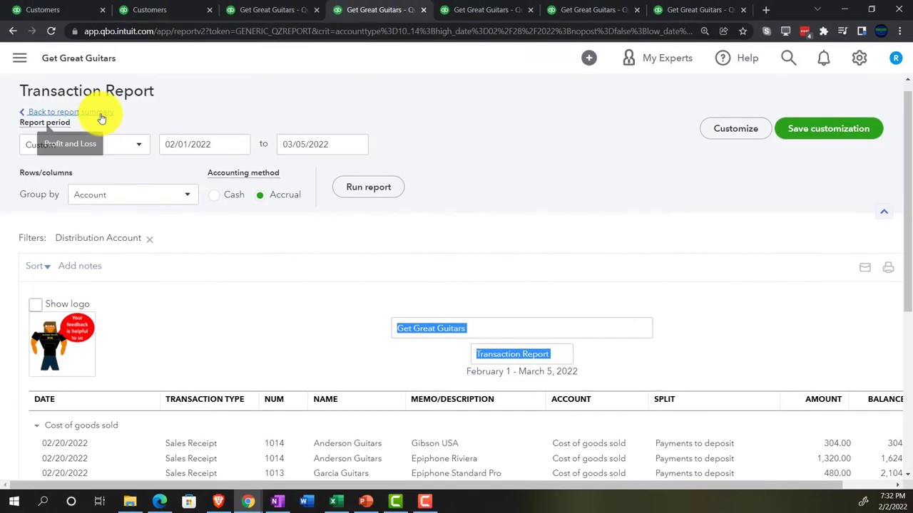
click(126, 117)
scroll(202, 267, down, 3)
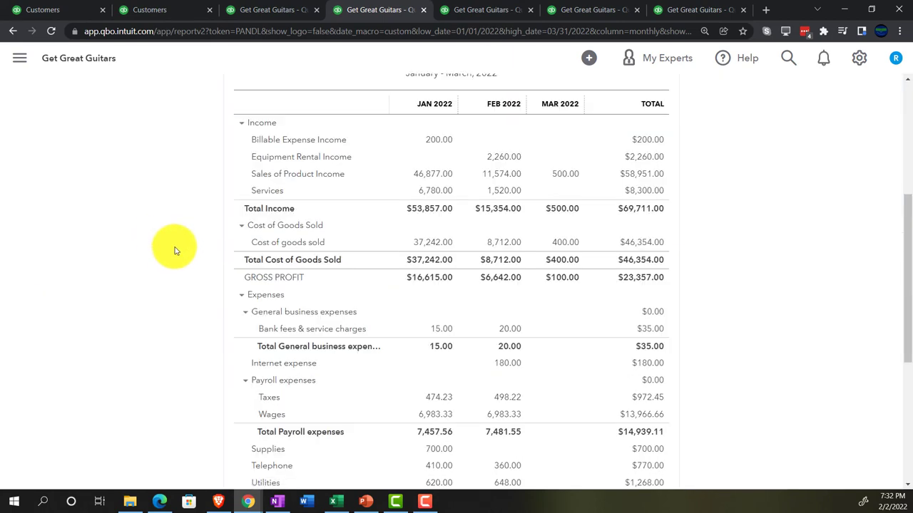
scroll(175, 250, up, 3)
key(ctrl+plus)
key(ctrl+plus)
key(ctrl+plus)
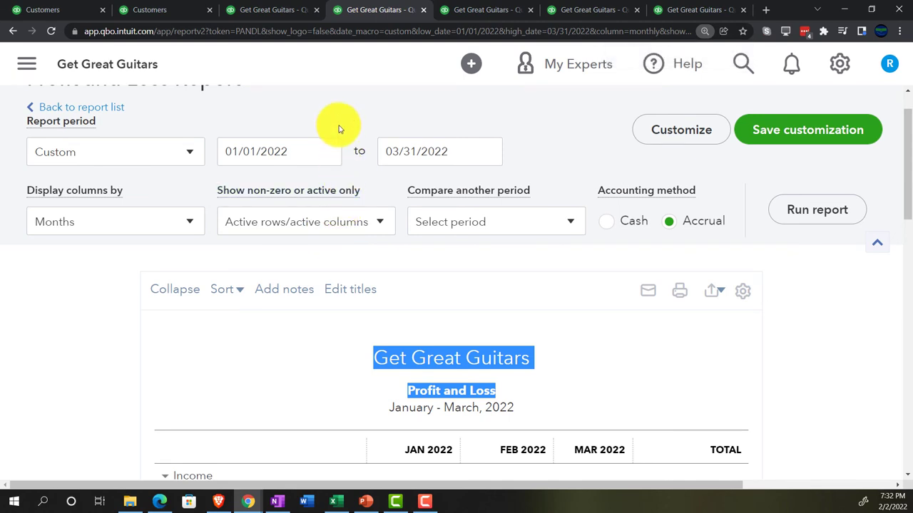
click(269, 10)
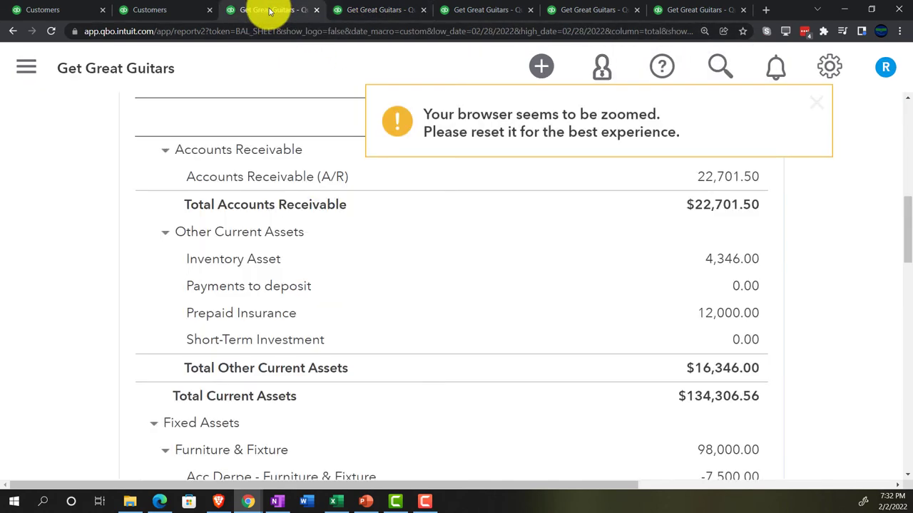
Step: Check Accounts Receivable on the Balance Sheet, then switch to the Customer Balance Detail report and review its listed invoices
scroll(199, 333, up, 1)
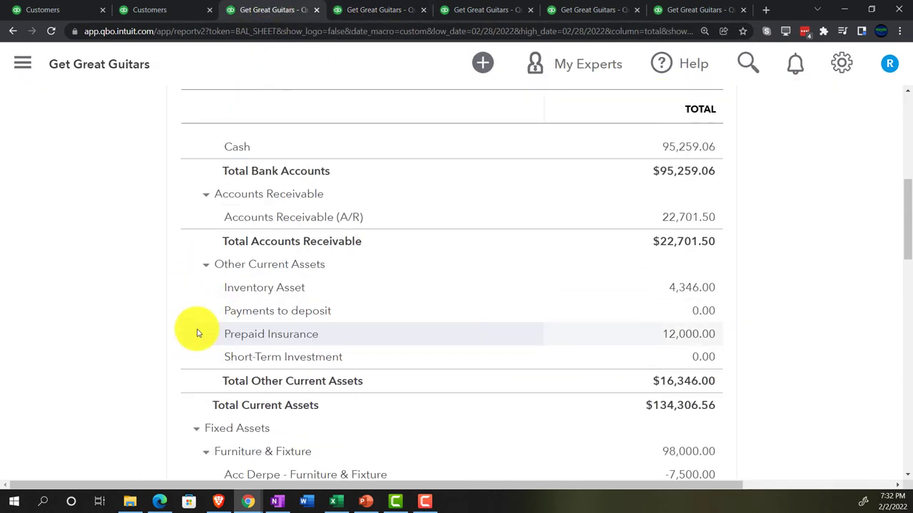
key(ctrl+plus)
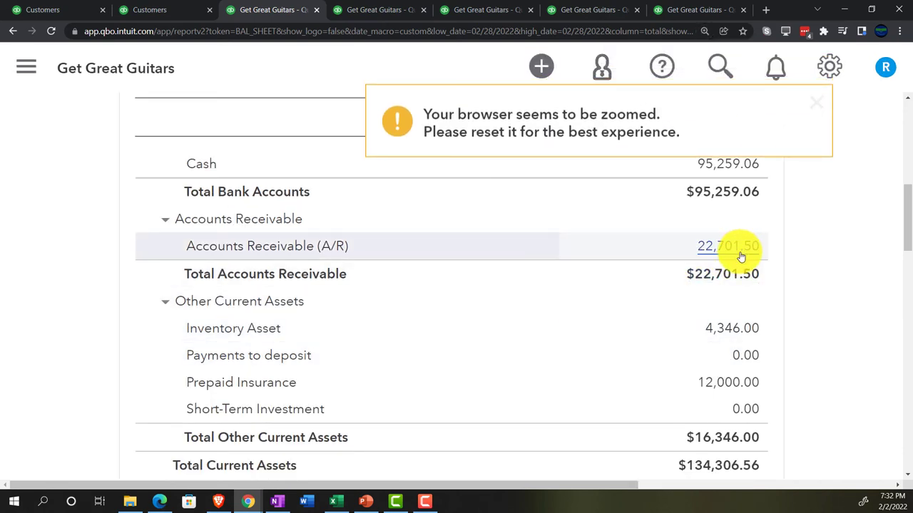
click(589, 9)
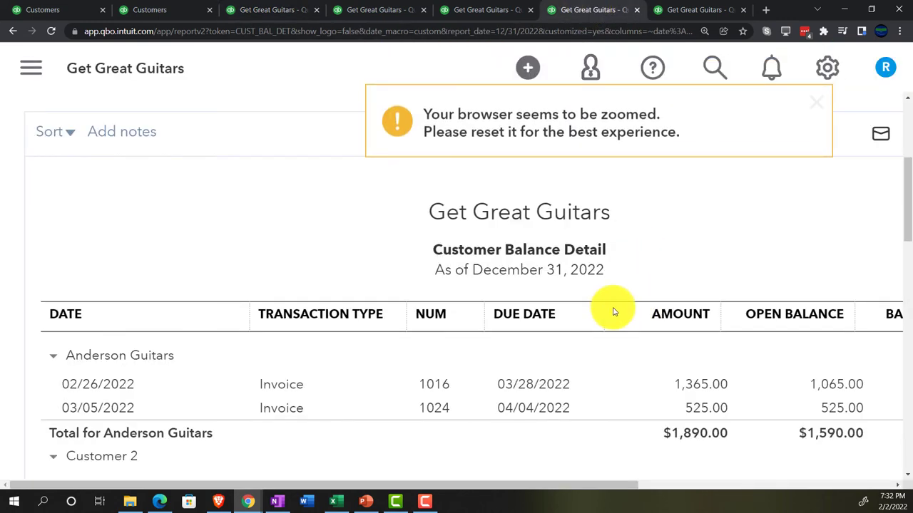
key(ctrl+minus)
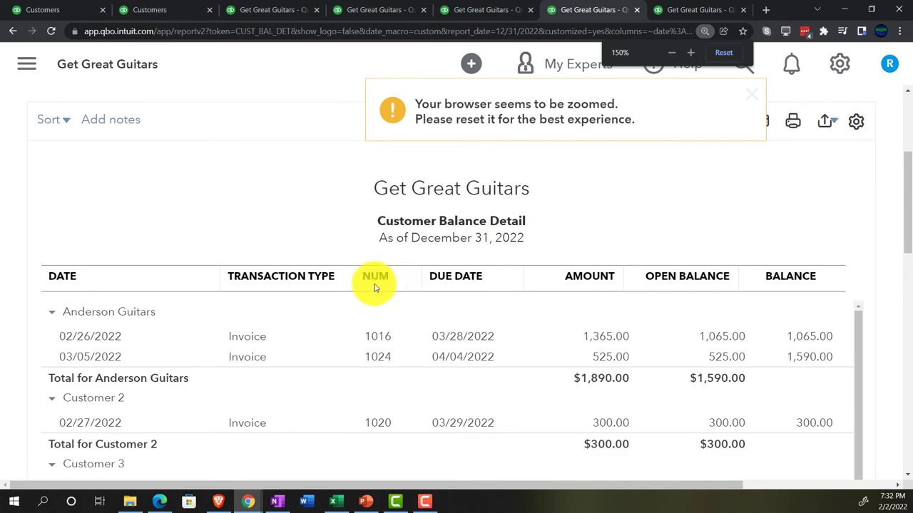
scroll(290, 275, up, 2)
click(278, 226)
scroll(601, 332, down, 3)
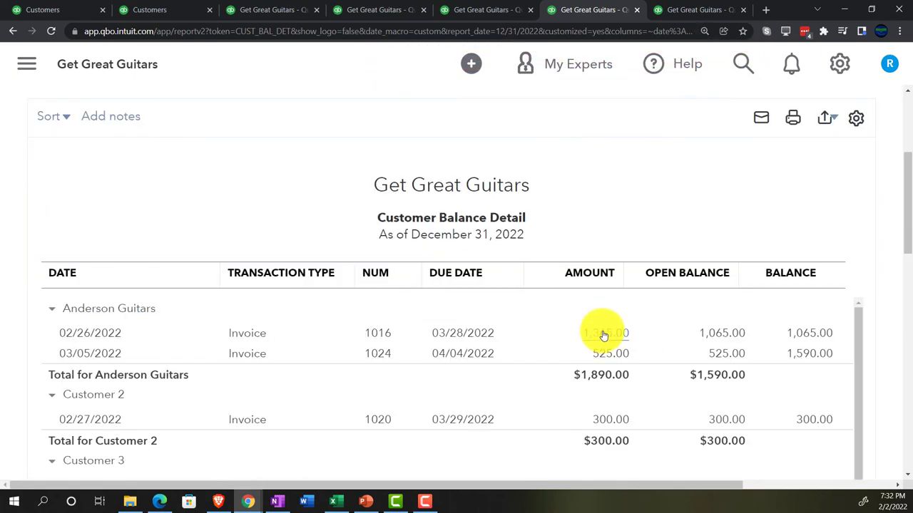
scroll(639, 328, down, 2)
scroll(611, 373, up, 2)
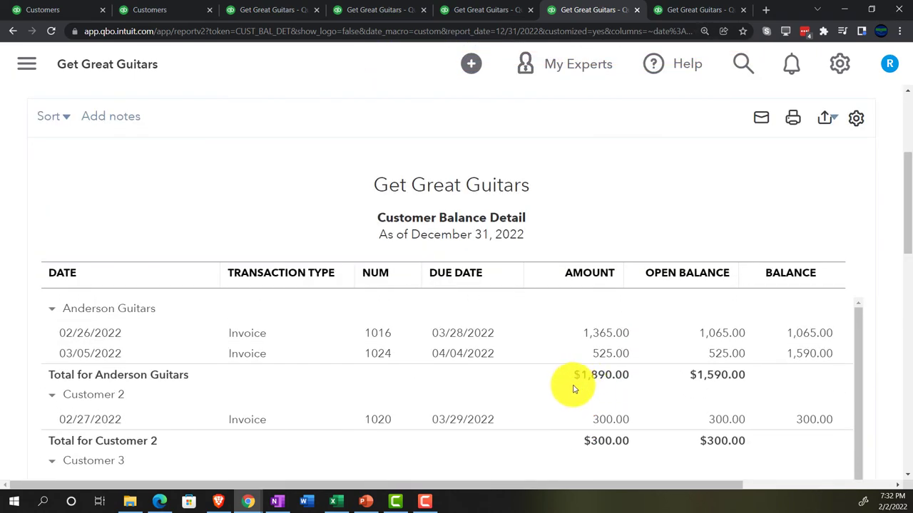
key(ctrl+minus)
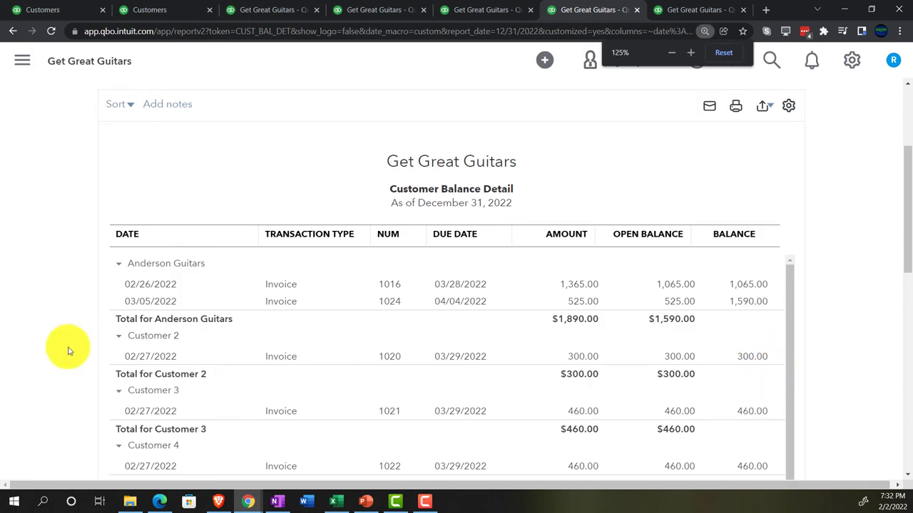
scroll(16, 335, down, 1)
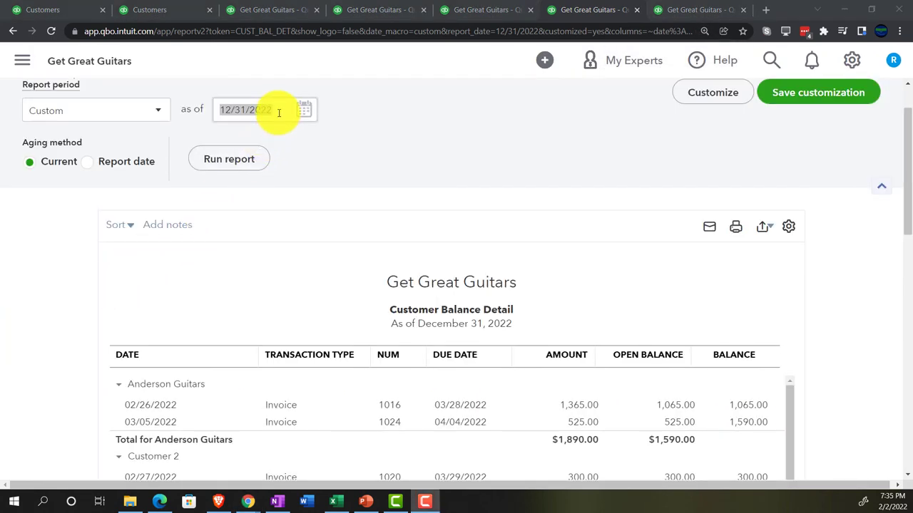
Step: Run the Customer Balance Detail report as of 02/28/2022 and review it down to the ZZZ Adjusting Entry and the total
drag(276, 112, 228, 110)
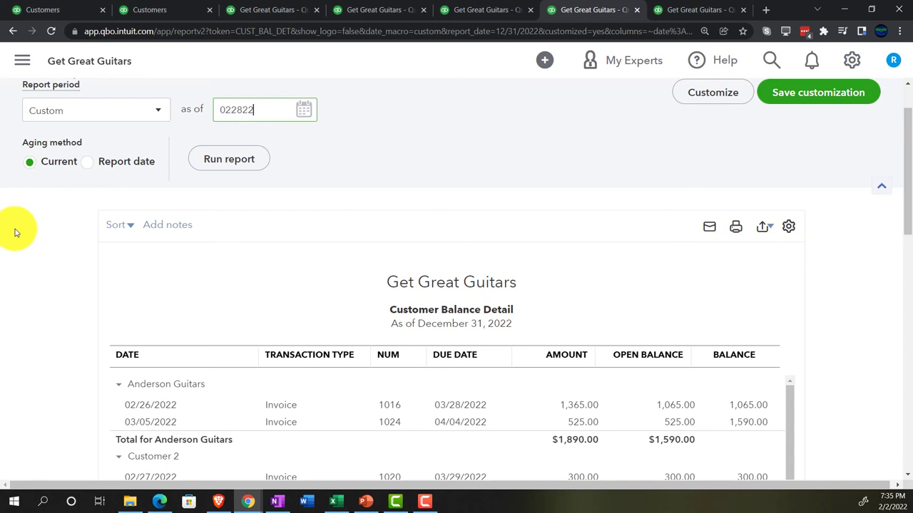
click(227, 160)
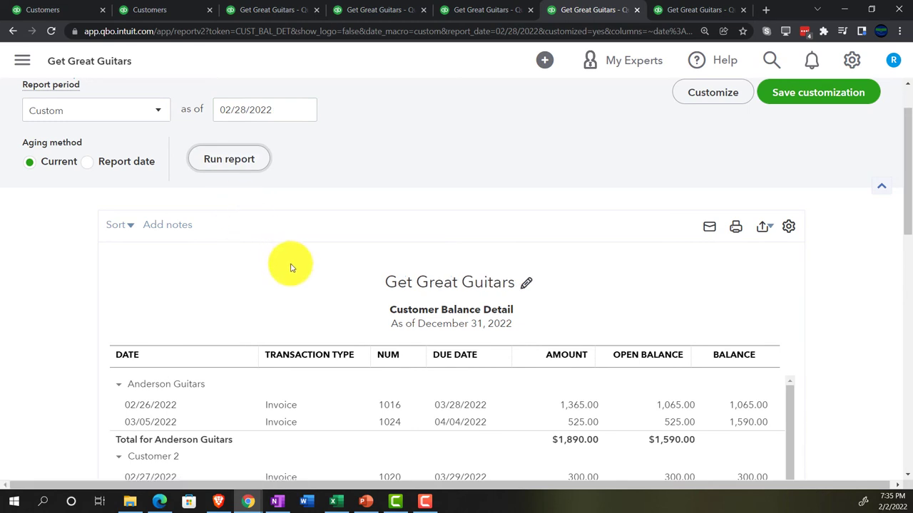
scroll(285, 265, down, 2)
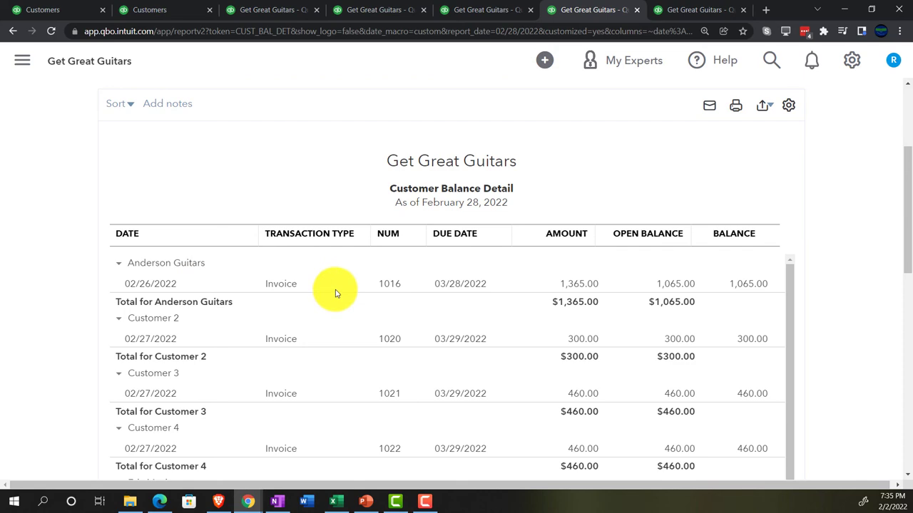
key(ctrl+plus)
key(ctrl+plus)
scroll(54, 365, down, 2)
scroll(34, 402, down, 15)
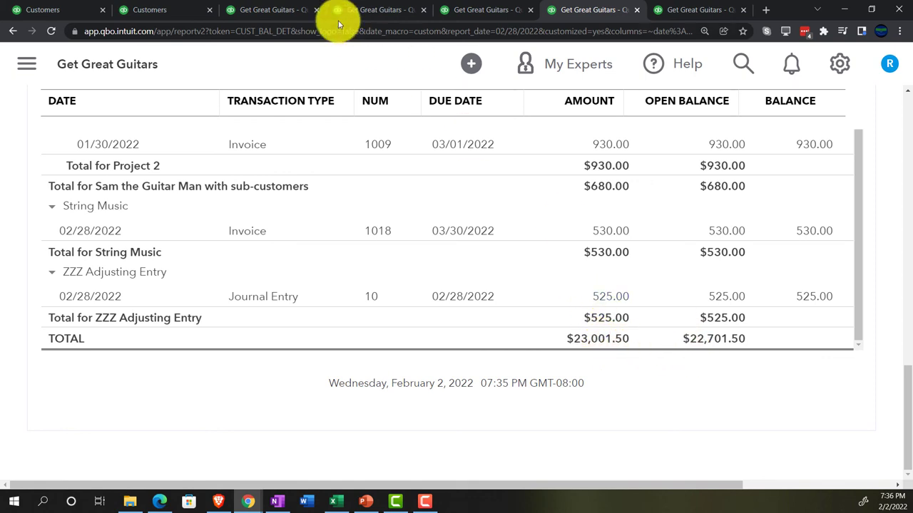
Step: Return to the Balance Sheet, enlarge it and compare Accounts Receivable and Inventory Asset in the current assets section
click(272, 8)
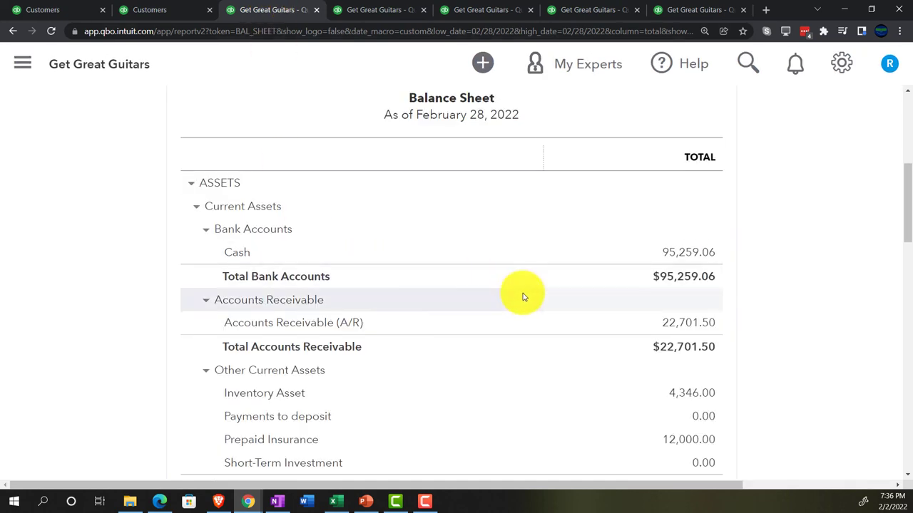
key(ctrl+plus)
key(ctrl+plus)
key(ctrl+plus)
key(ctrl+plus)
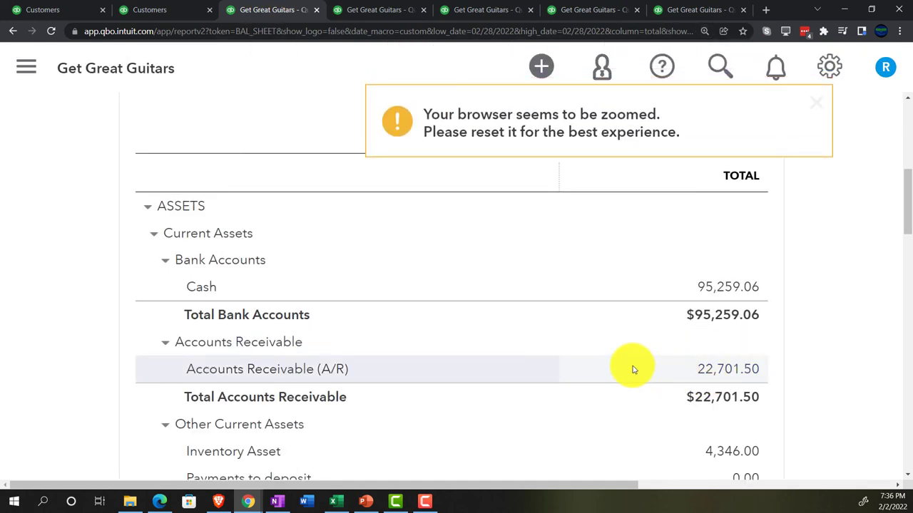
scroll(631, 369, down, 2)
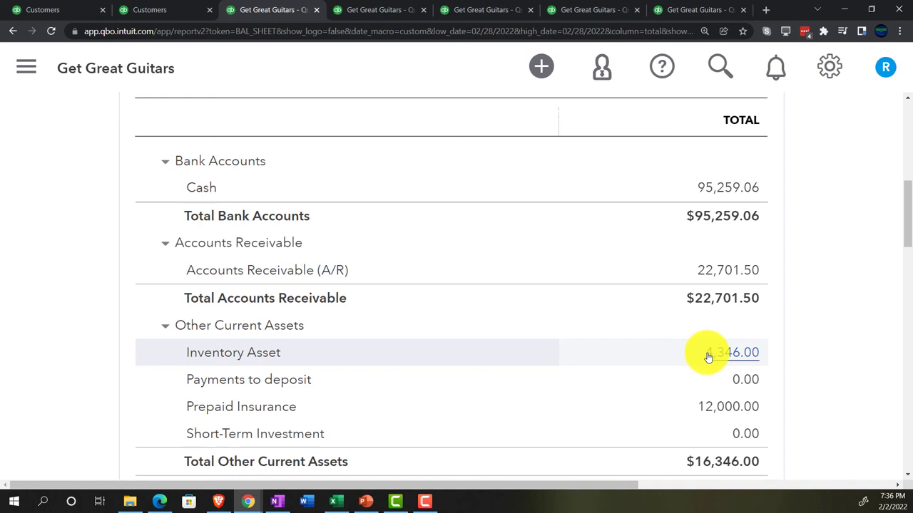
Step: Switch to the Inventory Valuation Summary report, run it as of 02/28/2022 and review the item values down to the total
click(674, 15)
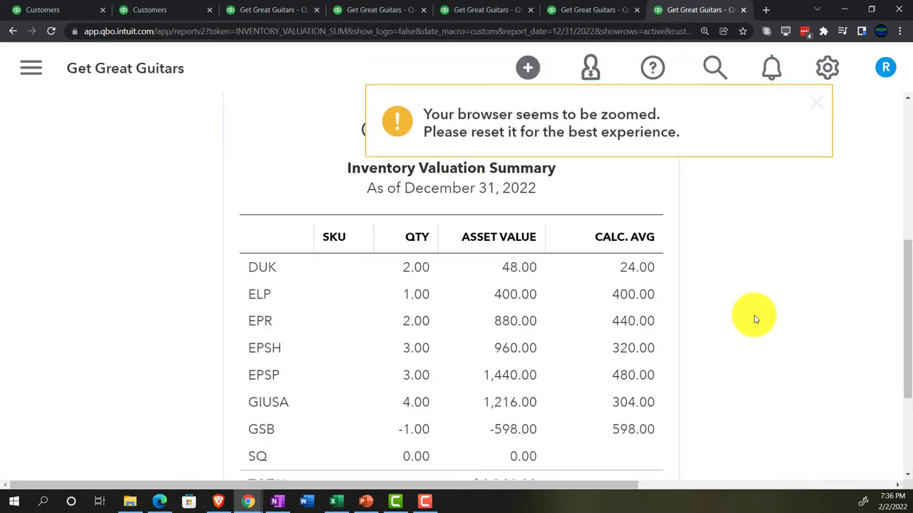
scroll(756, 321, up, 2)
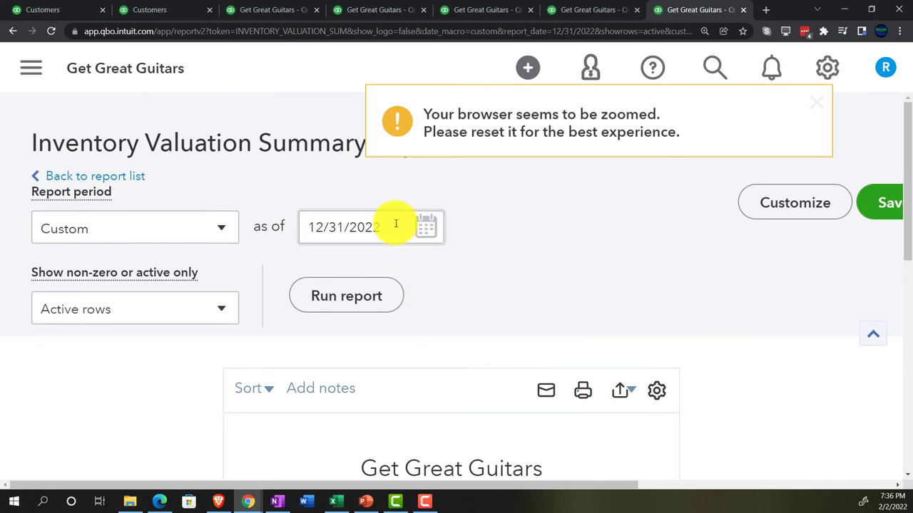
drag(407, 224, 290, 221)
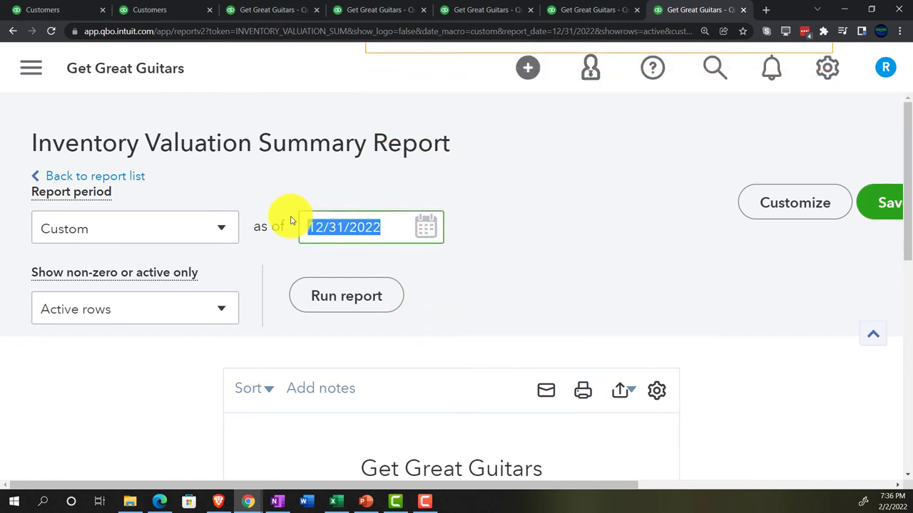
text(022822)
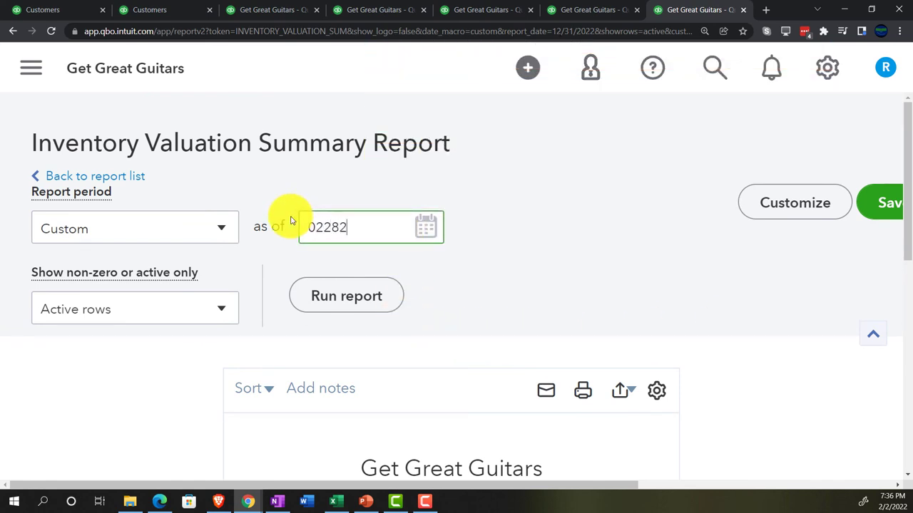
key(Tab)
click(335, 296)
scroll(183, 418, down, 3)
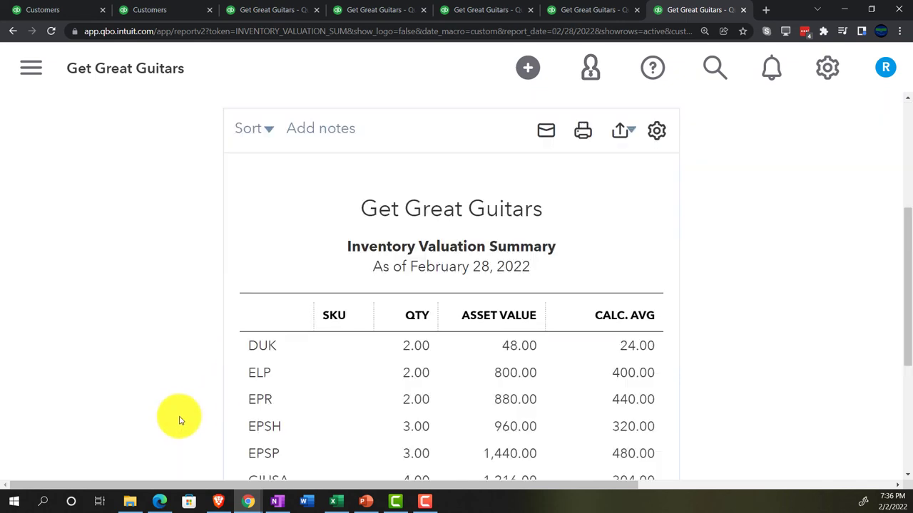
key(ctrl+plus)
scroll(179, 418, down, 5)
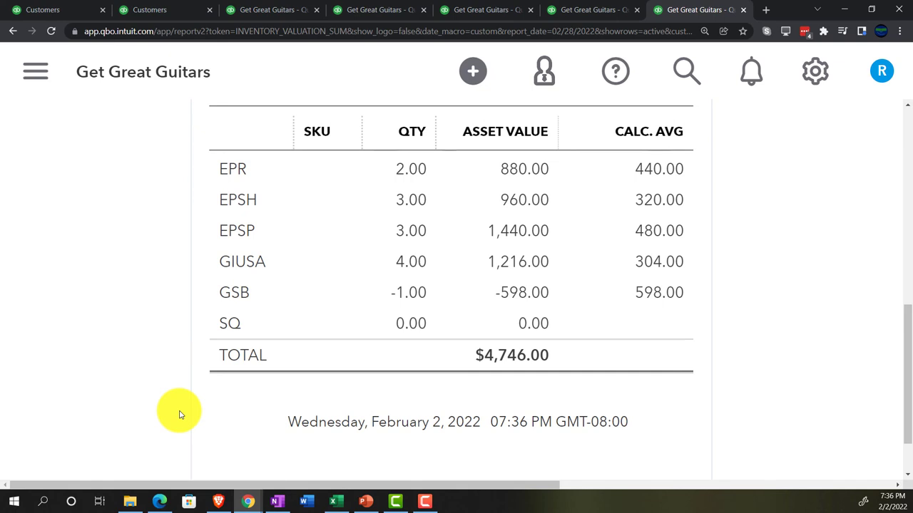
Step: Open Calculator, keep it on top in its compact size and enter the inventory valuation total of 4746
key(XF86Calculator)
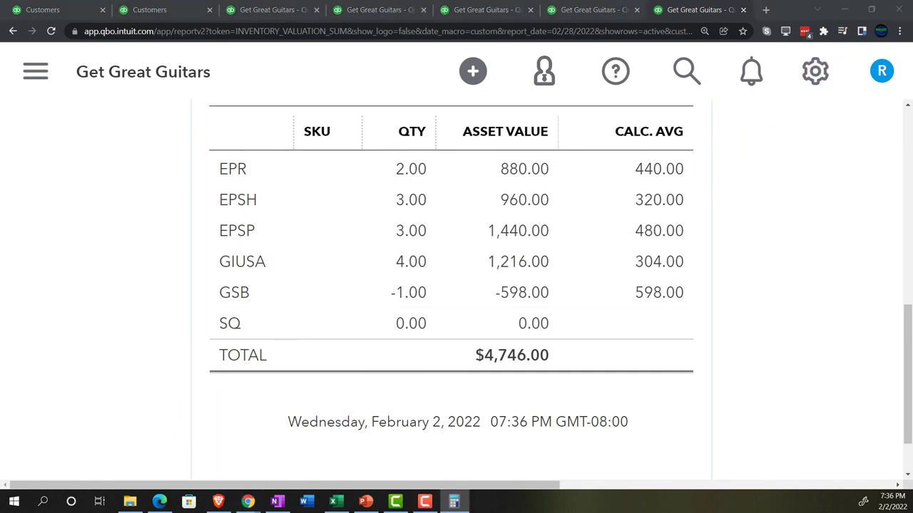
drag(835, 112, 183, 86)
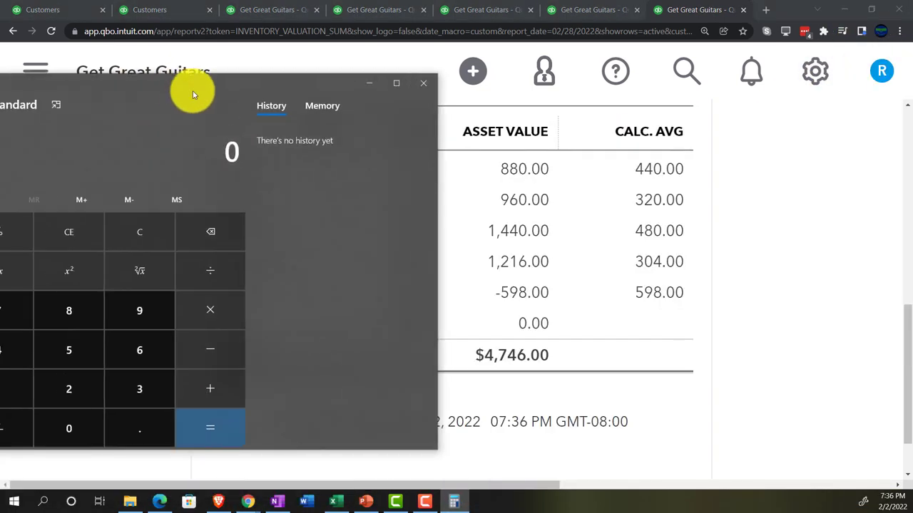
click(57, 105)
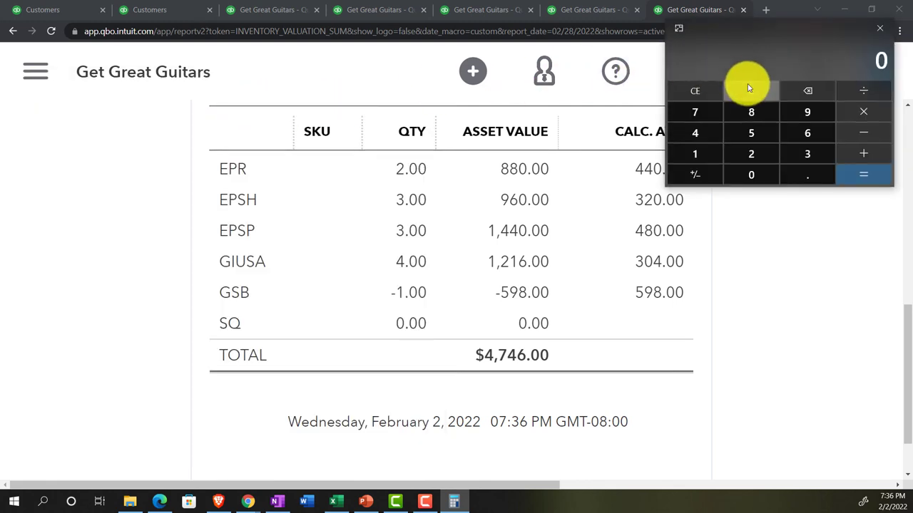
text(4746-)
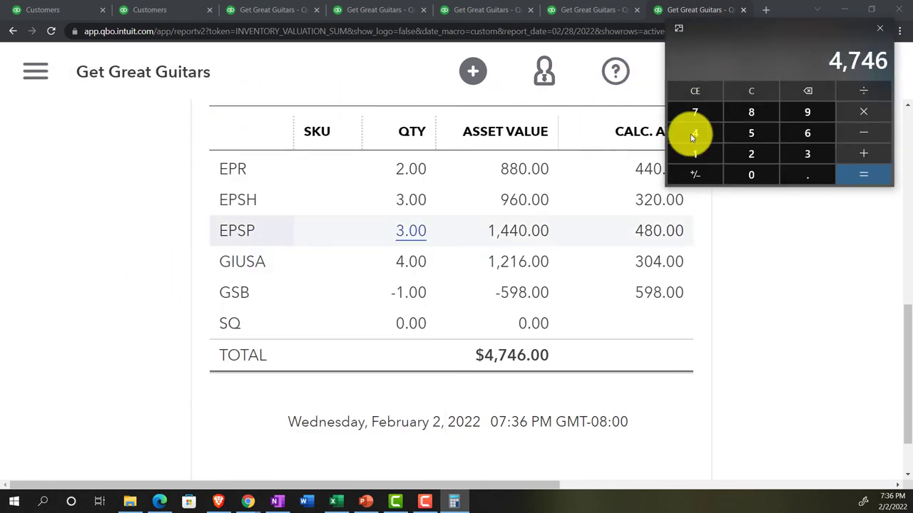
drag(749, 35, 756, 114)
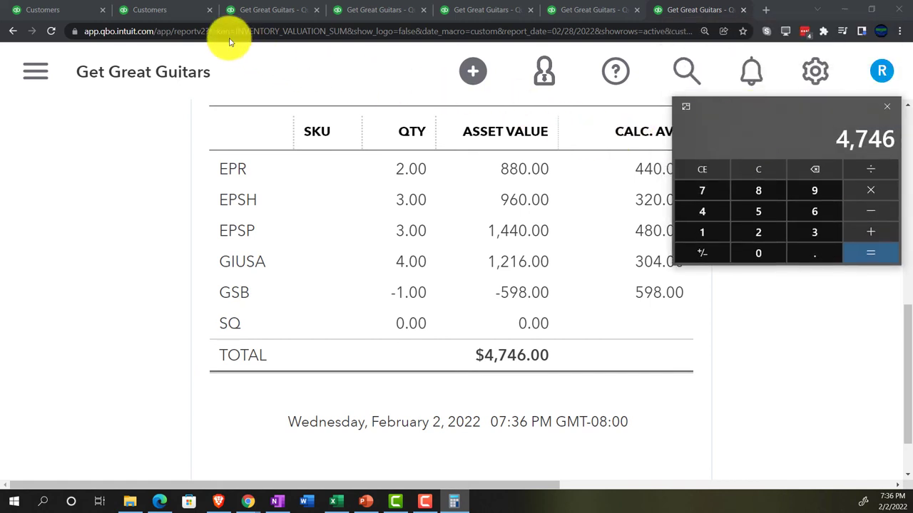
Step: Return to the Balance Sheet, subtract its Inventory Asset balance of 4346 in Calculator and close Calculator
click(161, 10)
click(269, 10)
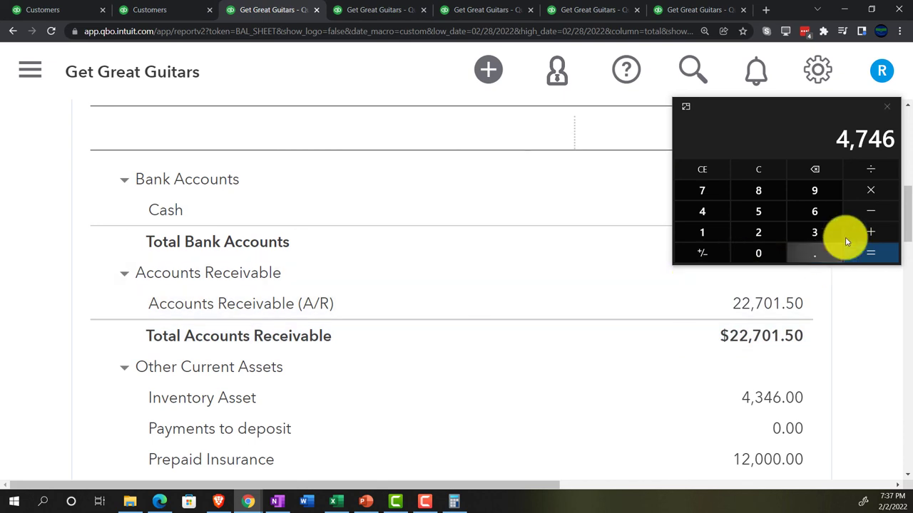
click(870, 214)
text(-4346)
key(Return)
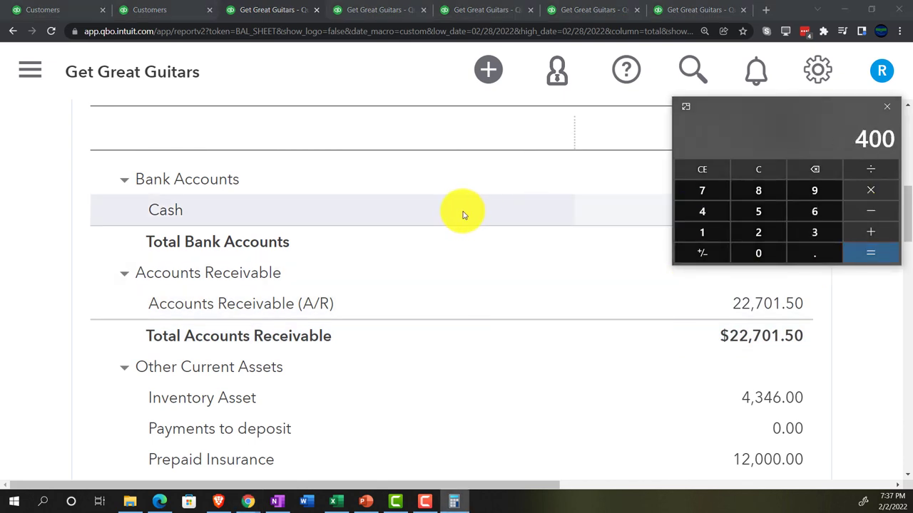
click(887, 111)
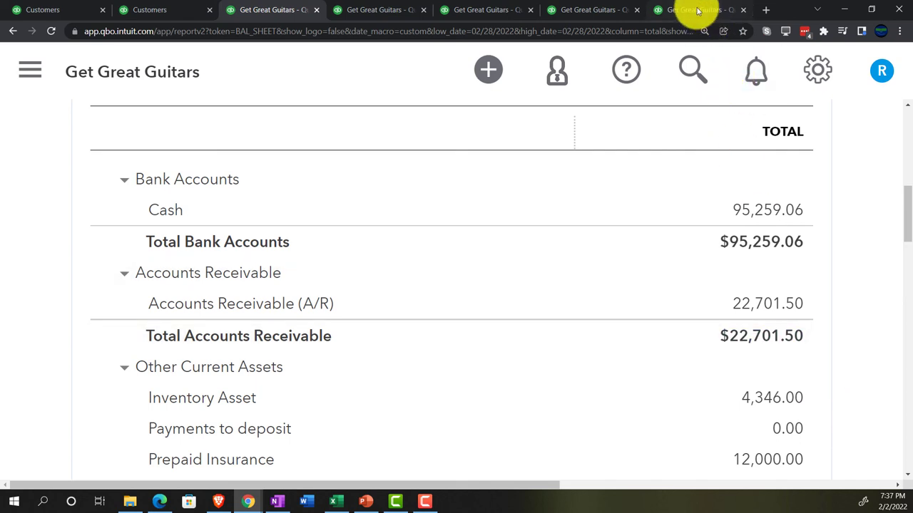
Step: Review the item rows of the Inventory Valuation Summary once more and return to the Balance Sheet
click(673, 10)
scroll(529, 324, up, 2)
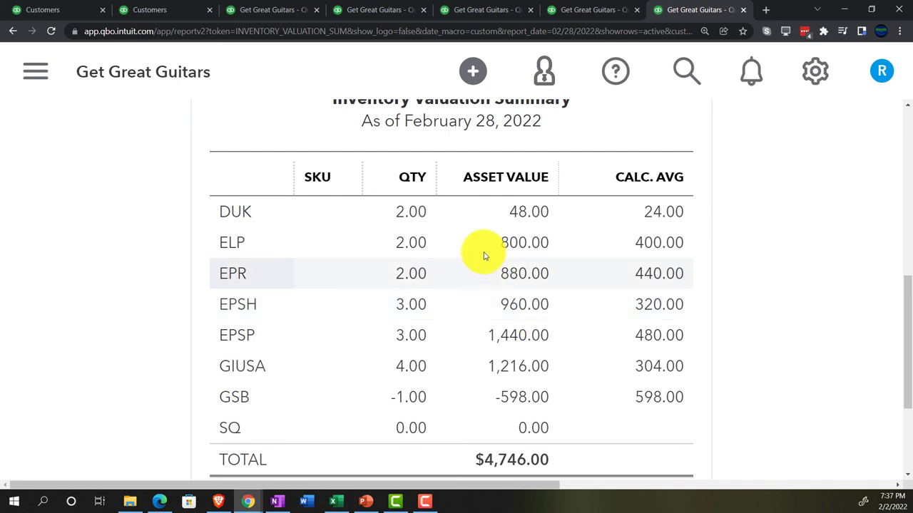
click(242, 9)
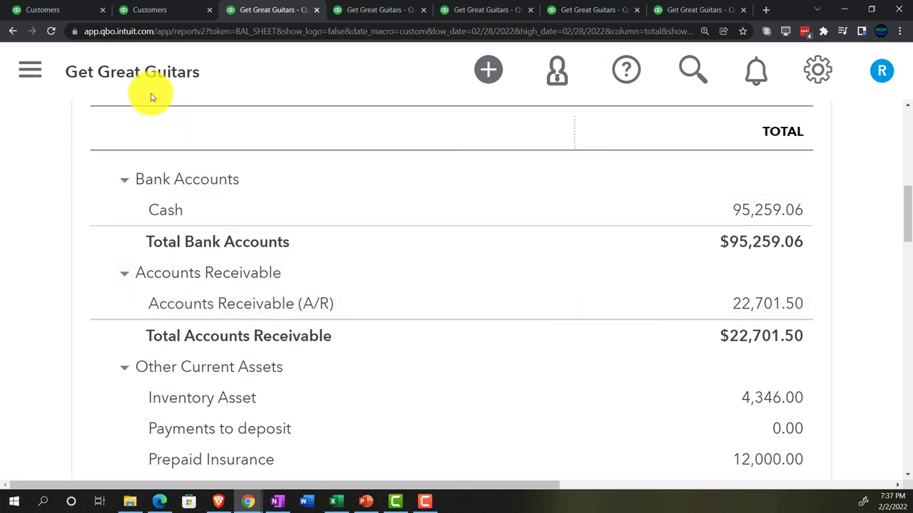
Step: Switch to the customer's transaction page, reduce its display size and open the full Customers list
click(72, 8)
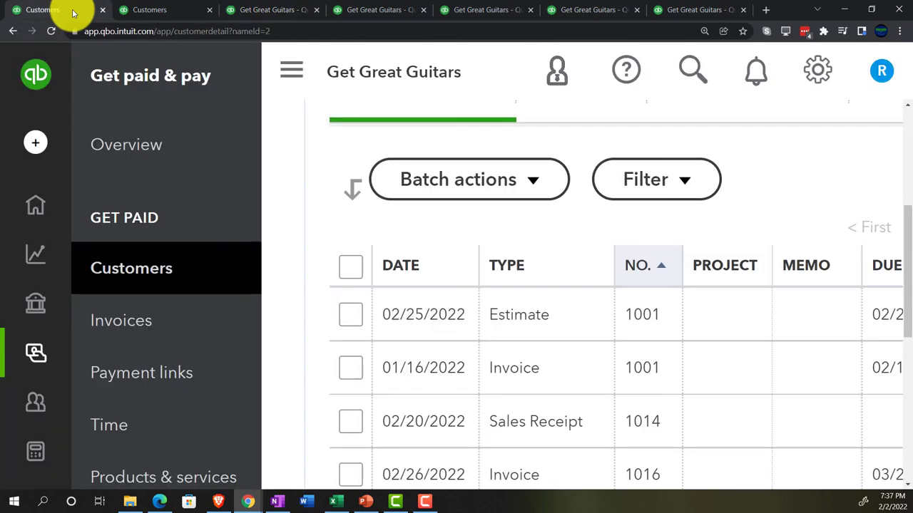
key(ctrl+minus)
key(ctrl+minus)
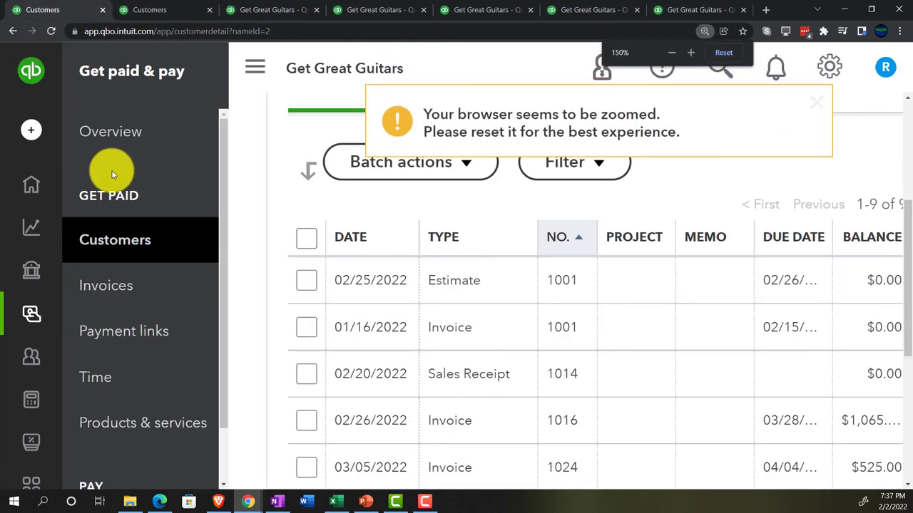
key(ctrl+minus)
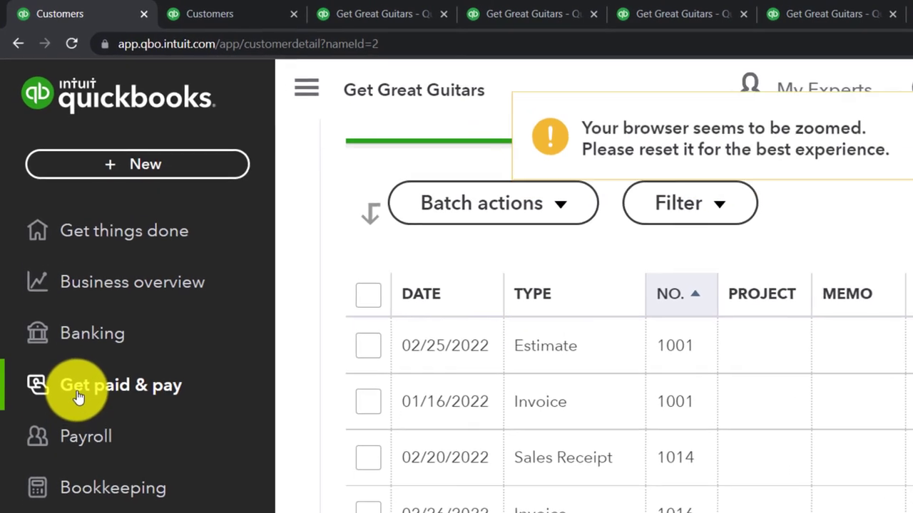
click(71, 366)
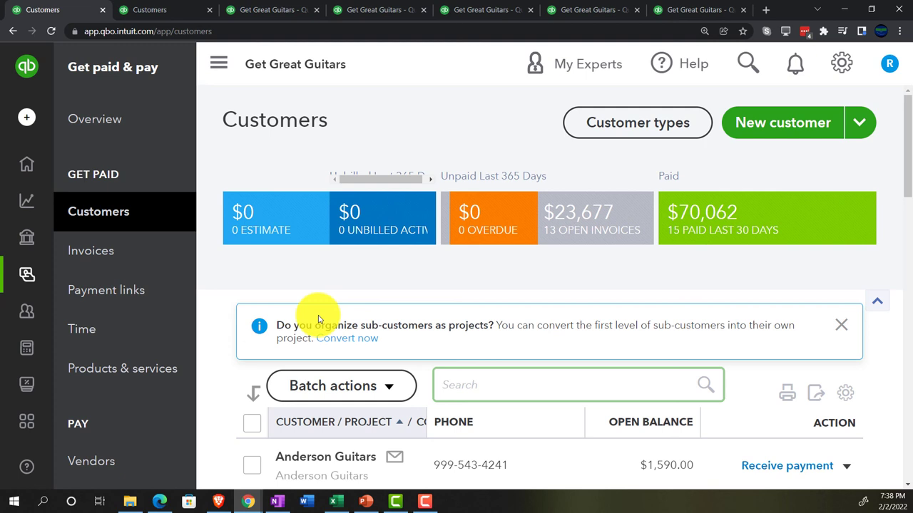
Step: Open the Anderson Guitars customer record and review its transaction list, including invoices, payments, open balance and total
click(226, 67)
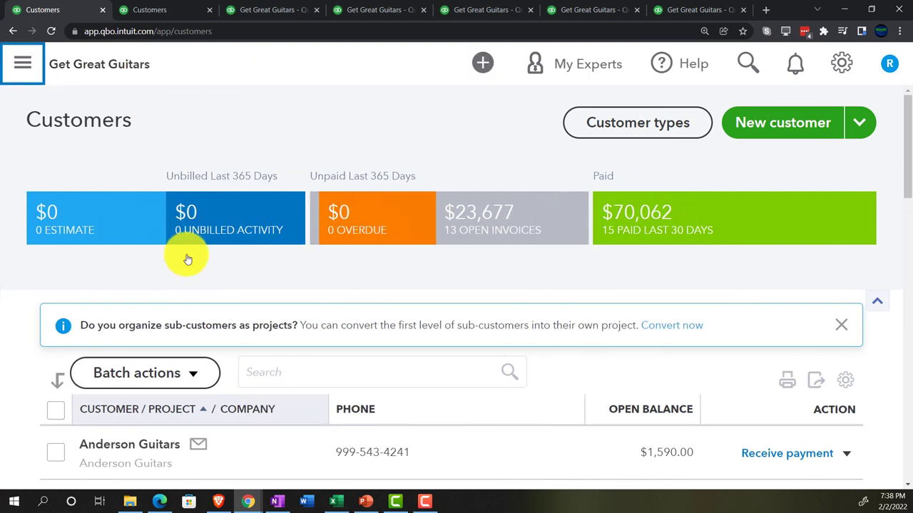
scroll(125, 319, down, 3)
click(121, 273)
scroll(342, 400, down, 2)
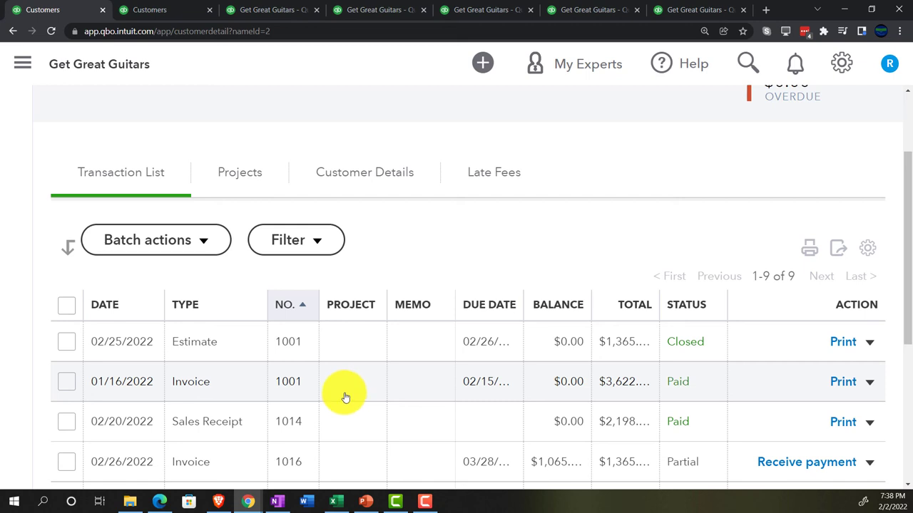
scroll(345, 399, down, 3)
scroll(344, 398, down, 2)
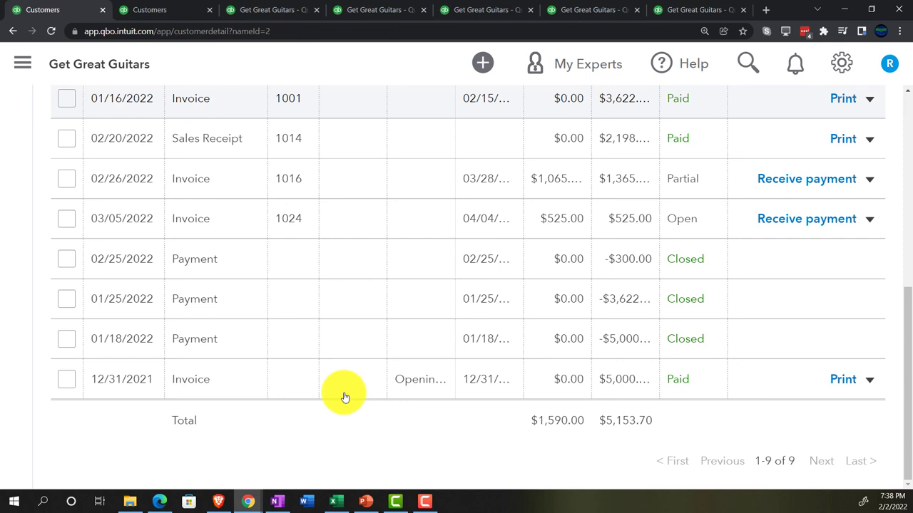
scroll(344, 397, up, 5)
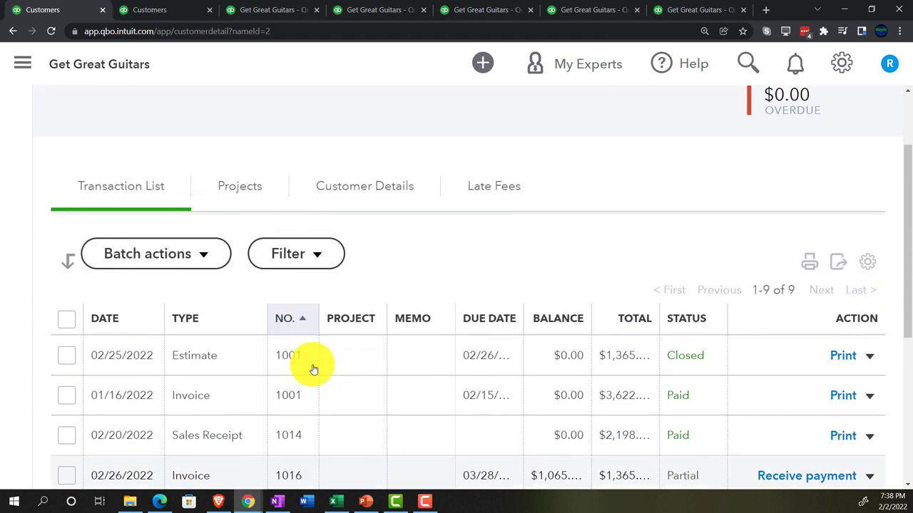
scroll(313, 369, up, 3)
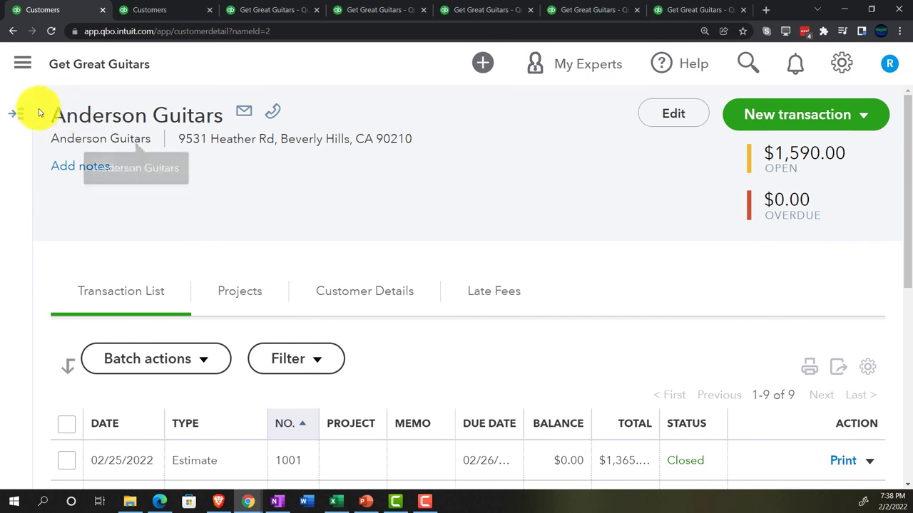
Step: Open the ZZZ Adjusting Entry customer from the customer side list and examine its journal entry transaction
click(18, 113)
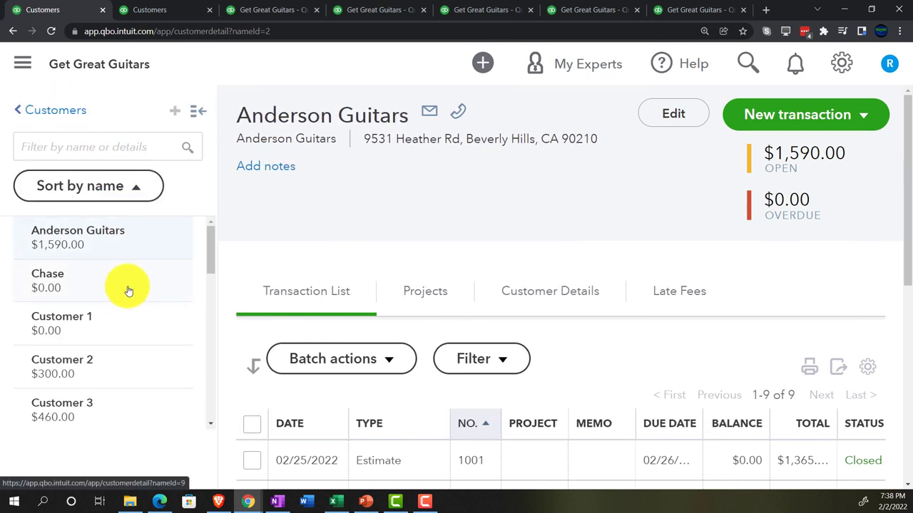
scroll(129, 291, down, 3)
scroll(128, 291, down, 5)
scroll(128, 291, down, 3)
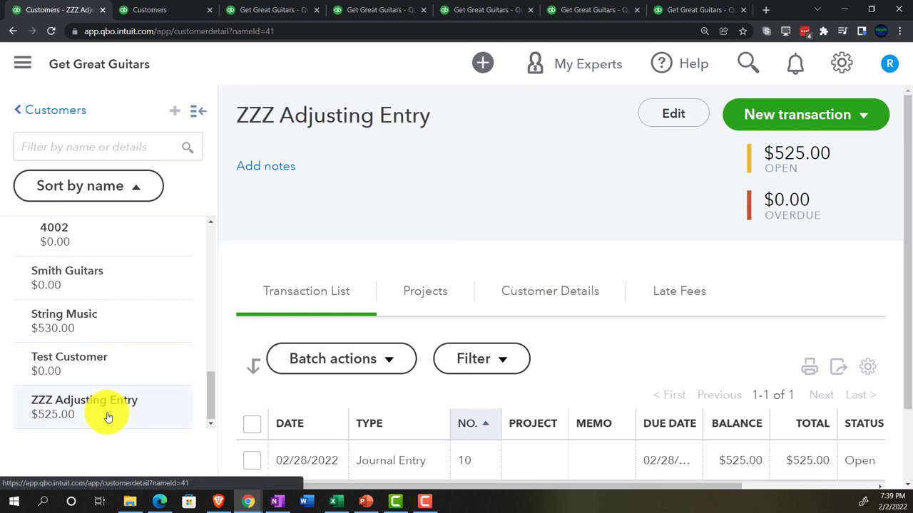
scroll(305, 326, down, 1)
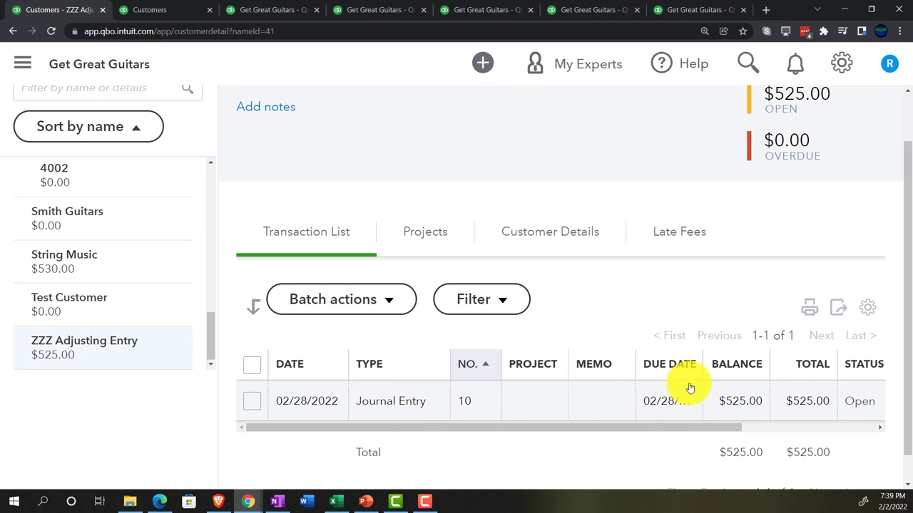
Step: Return to the Trial Balance for 01/01/2022 to 02/28/2022 and rerun the report
click(587, 10)
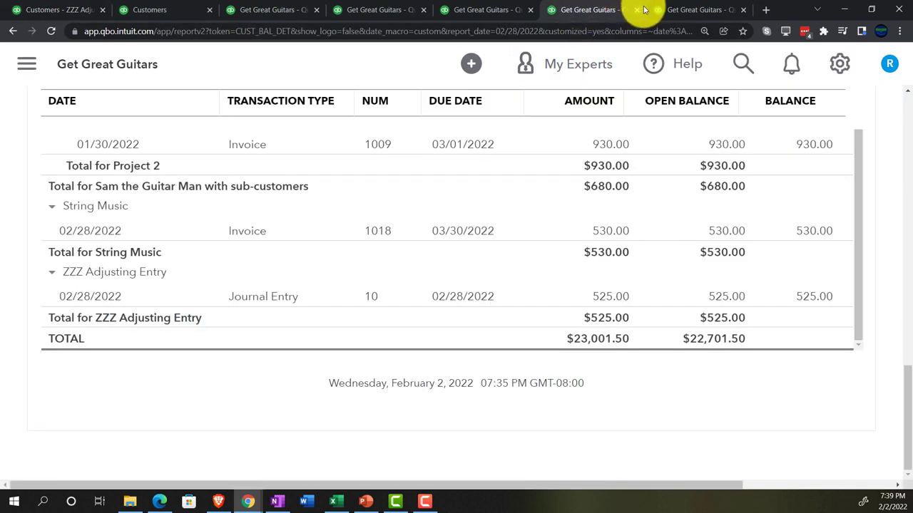
click(485, 10)
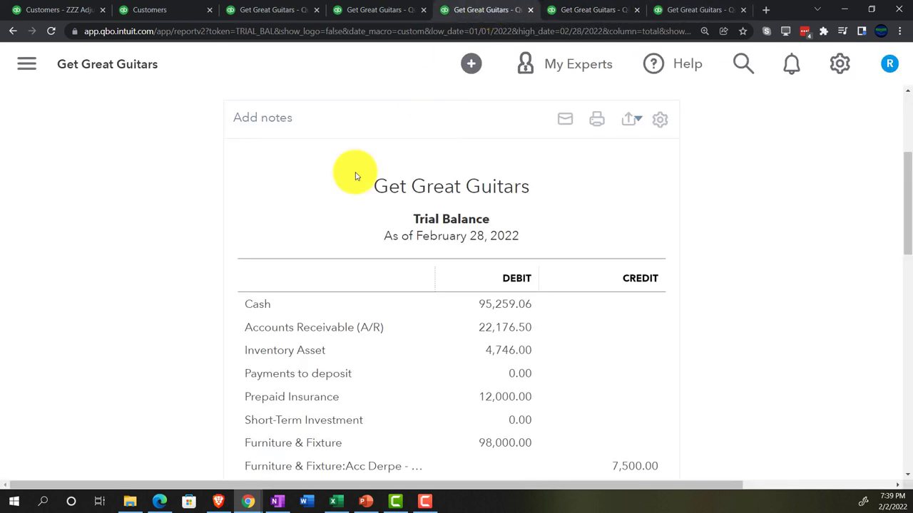
scroll(188, 321, up, 3)
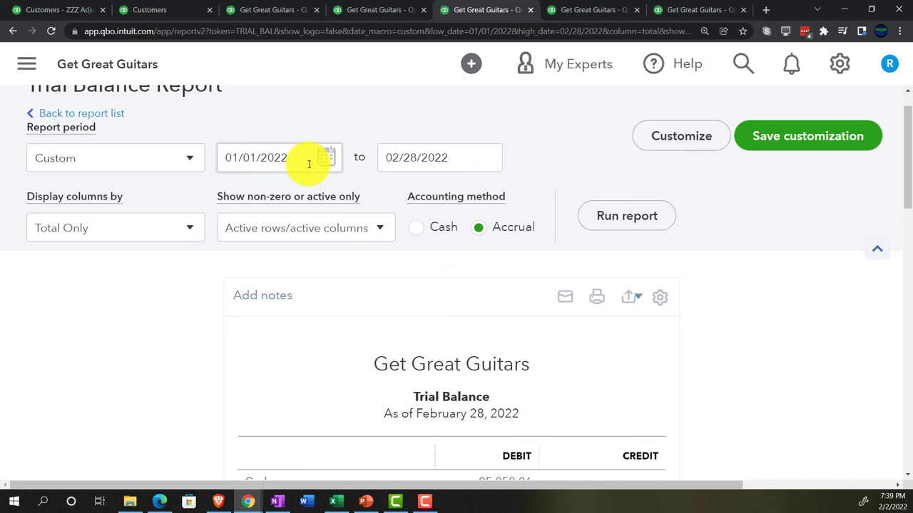
click(603, 214)
scroll(102, 398, down, 3)
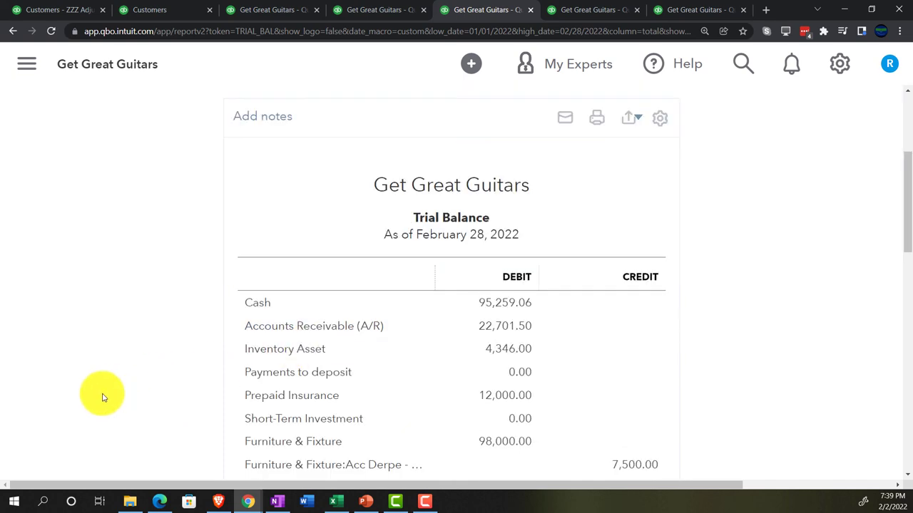
Step: Enlarge the Trial Balance and review all account balances from Cash down to the debit and credit totals
key(ctrl+plus)
key(ctrl+plus)
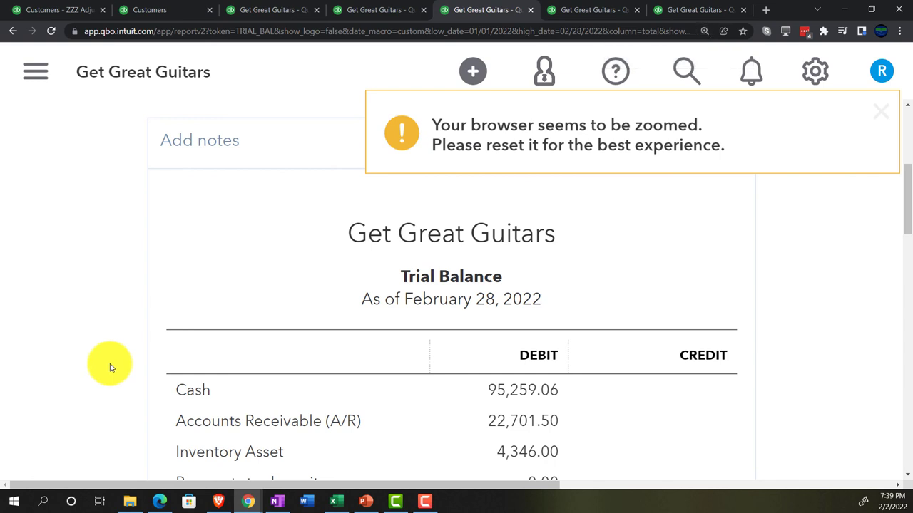
scroll(112, 371, down, 2)
scroll(111, 368, down, 3)
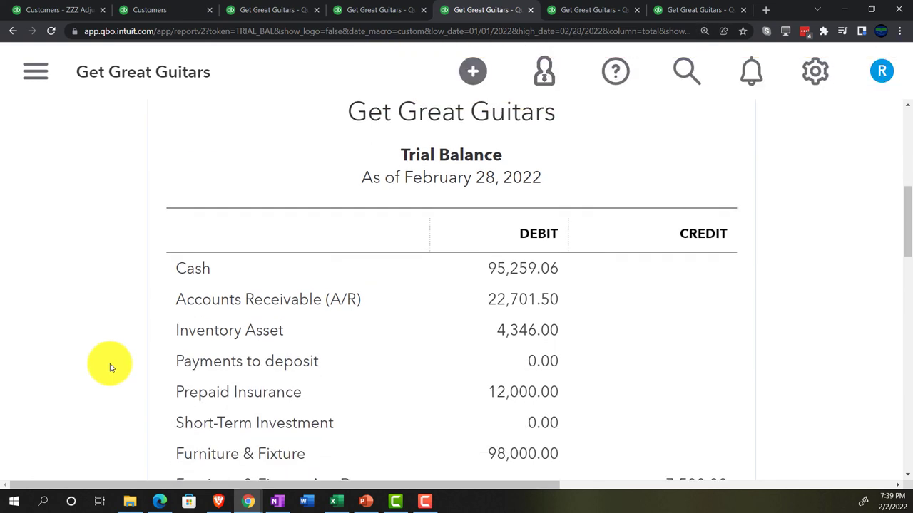
scroll(111, 368, down, 3)
scroll(110, 368, down, 7)
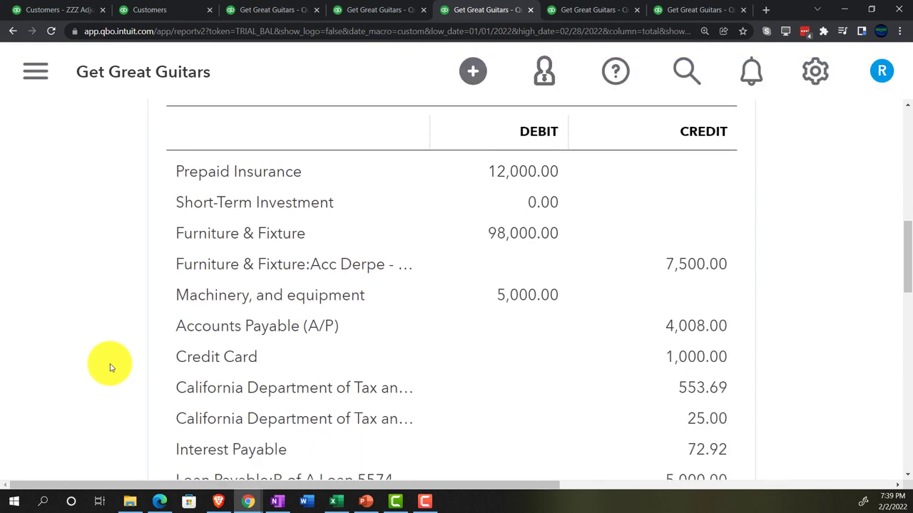
scroll(111, 367, down, 10)
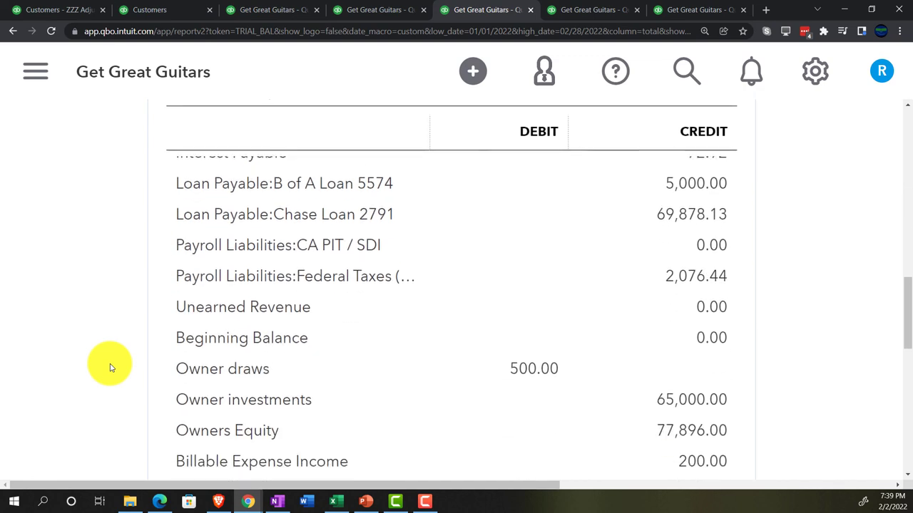
scroll(110, 368, down, 7)
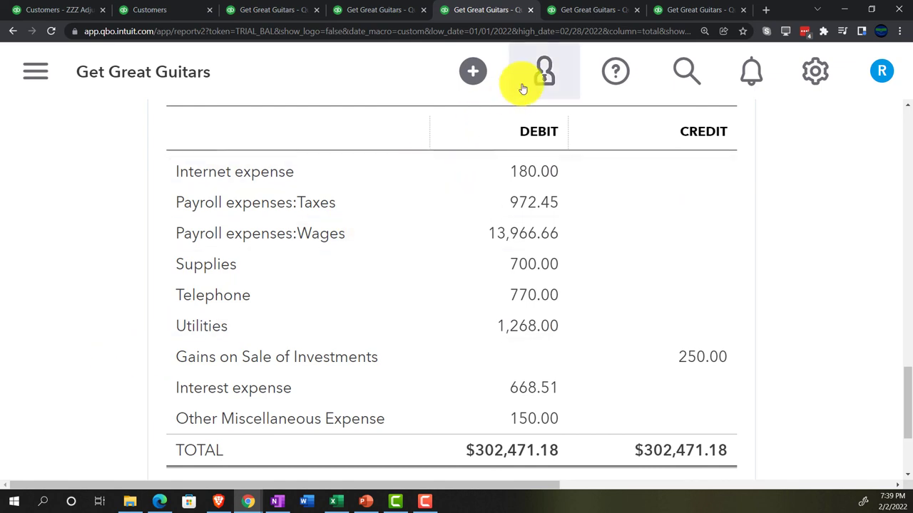
Step: Switch to the Customer Balance Detail page, go to the Reports list, search for "jour" and open the Journal report
click(579, 10)
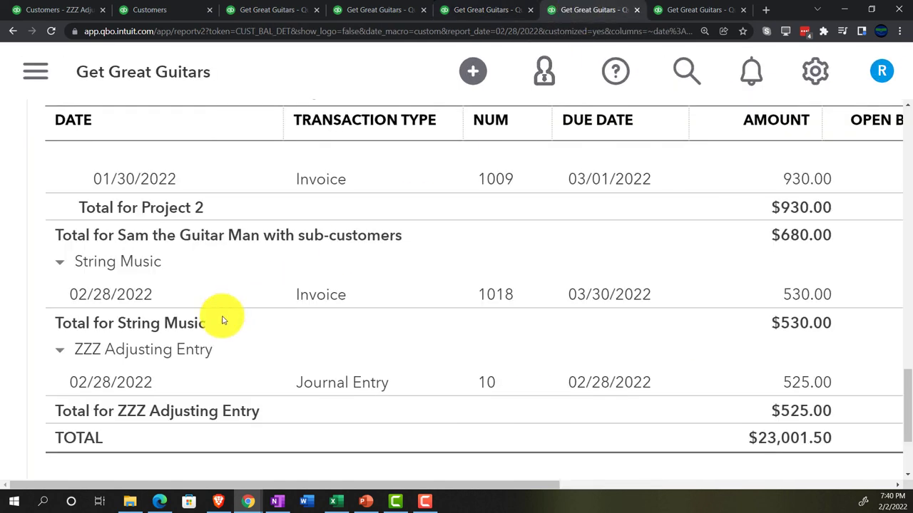
click(35, 72)
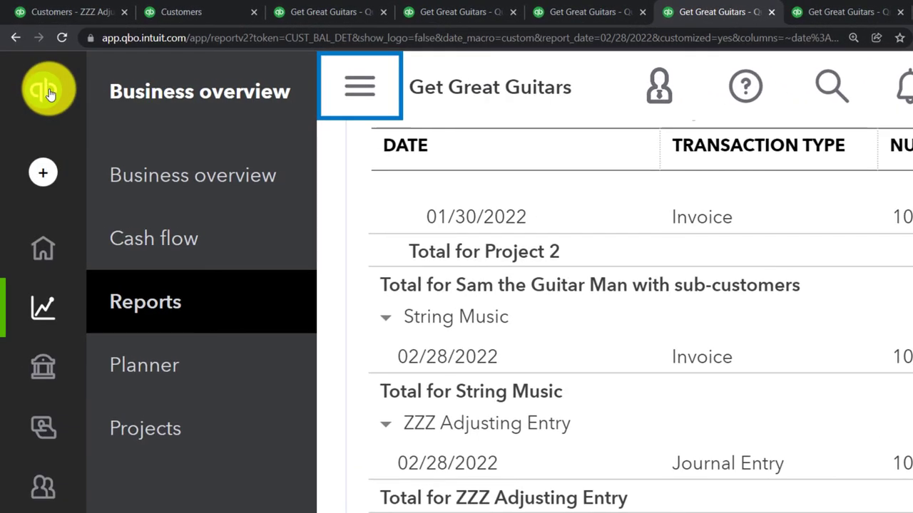
key(ctrl+minus)
key(ctrl+minus)
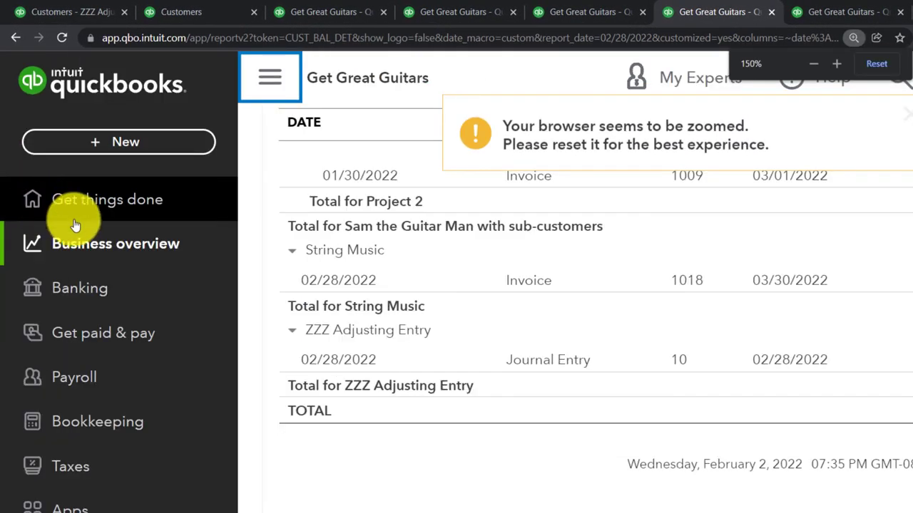
click(93, 244)
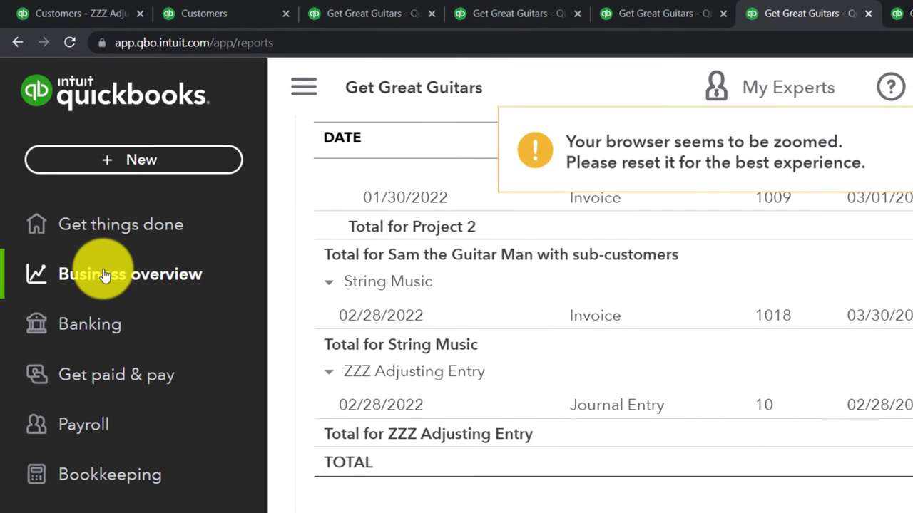
click(176, 292)
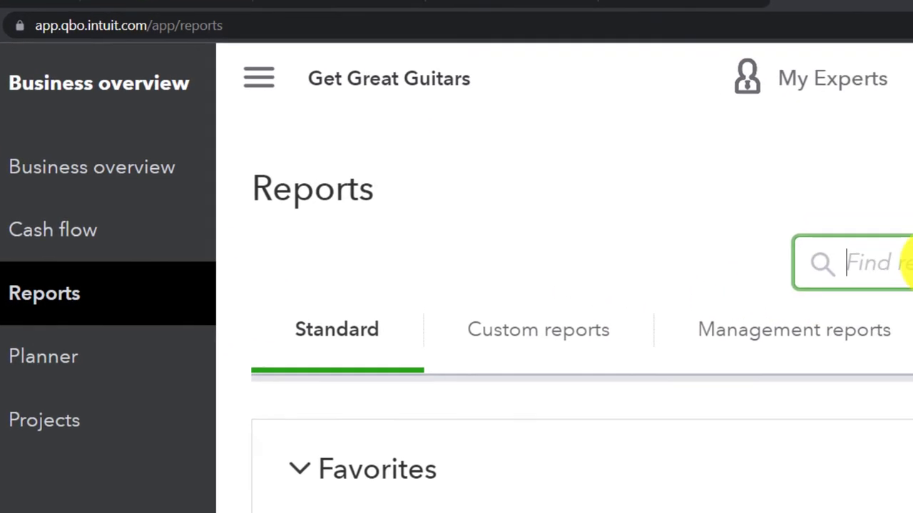
text(jour)
key(Down)
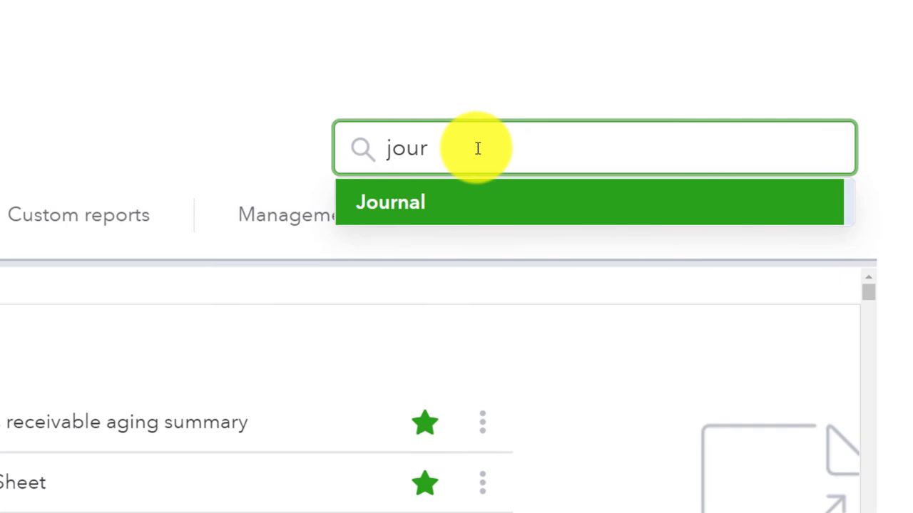
key(Return)
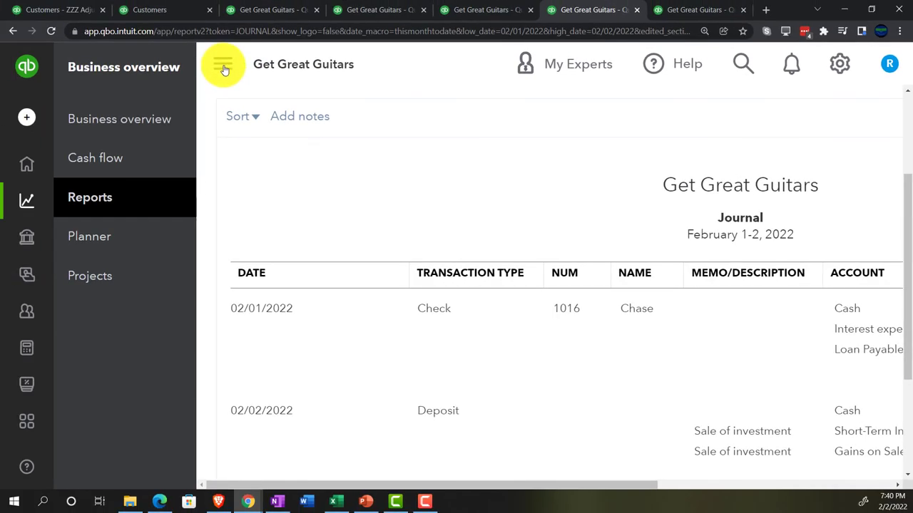
Step: Set the Journal report period from 02/28/2022 to 02/28/2022 and reduce the display size to show all columns
click(223, 69)
scroll(219, 307, up, 3)
click(285, 204)
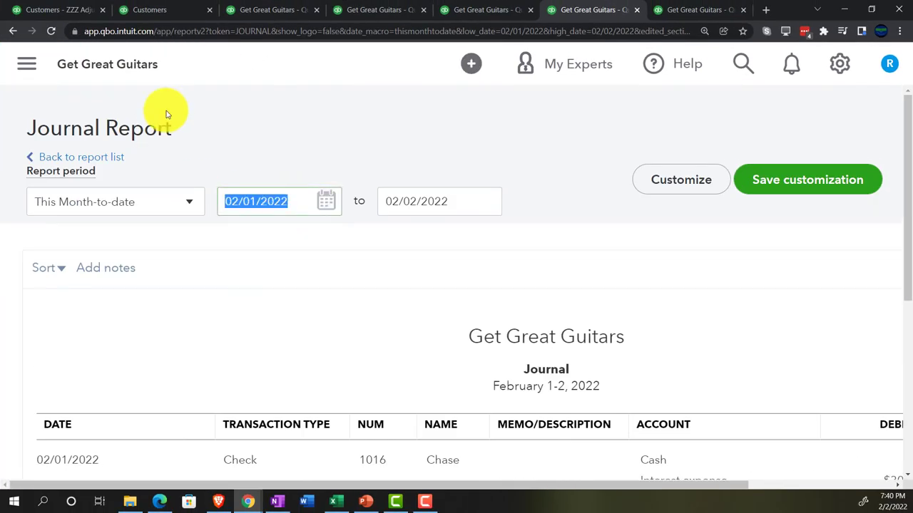
text(02/28)
key(Tab)
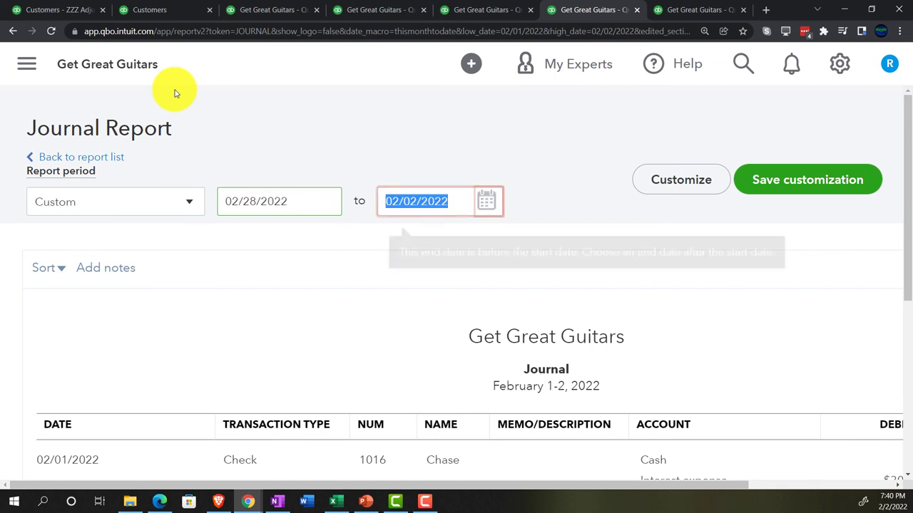
text(02282022)
key(Tab)
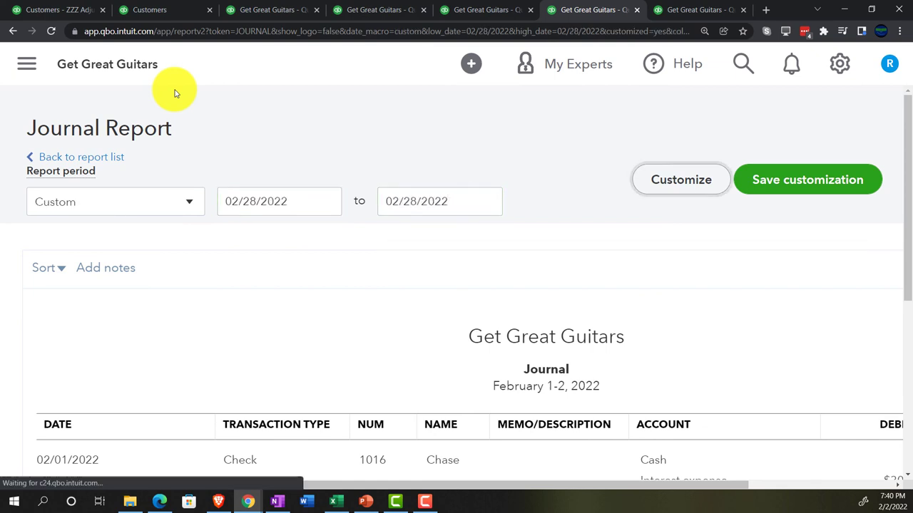
scroll(434, 238, down, 2)
key(ctrl+minus)
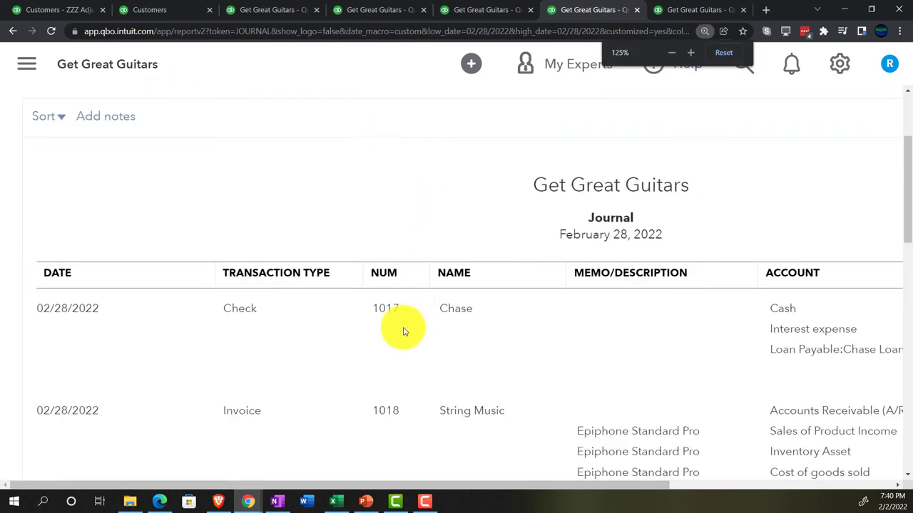
key(ctrl+minus)
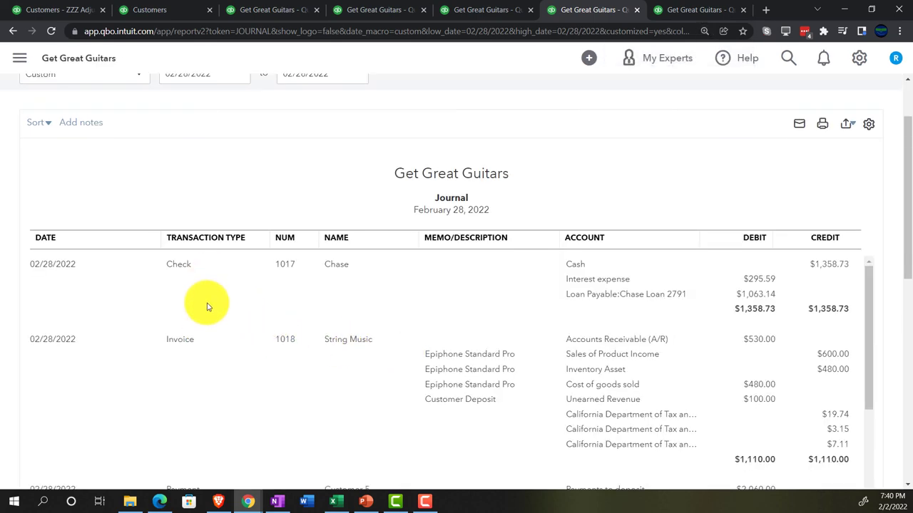
Step: Filter the Journal report by the Journal Entry transaction type, run it and view the resulting entries
scroll(205, 307, up, 3)
click(734, 142)
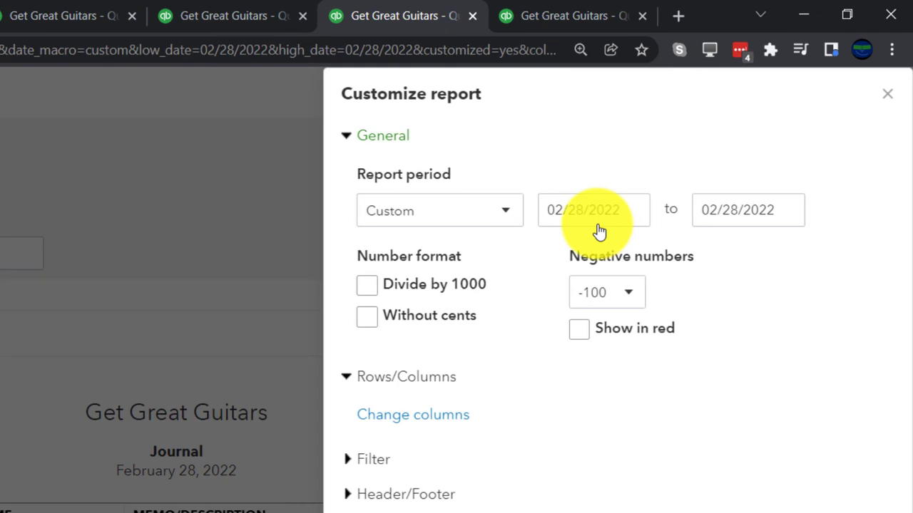
click(346, 462)
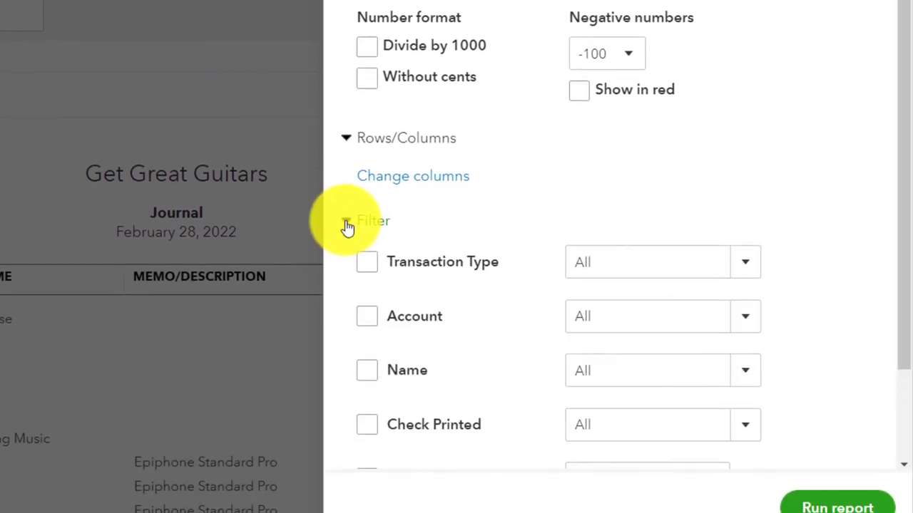
scroll(347, 226, down, 2)
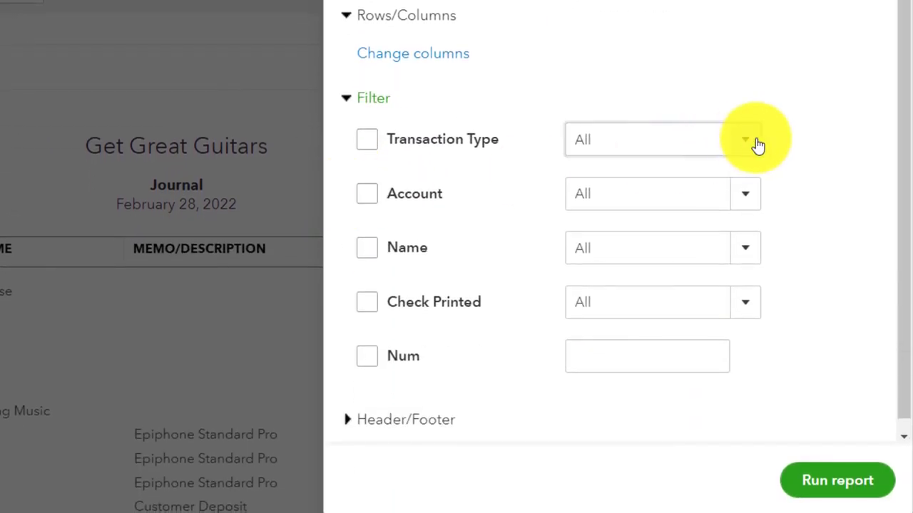
click(757, 144)
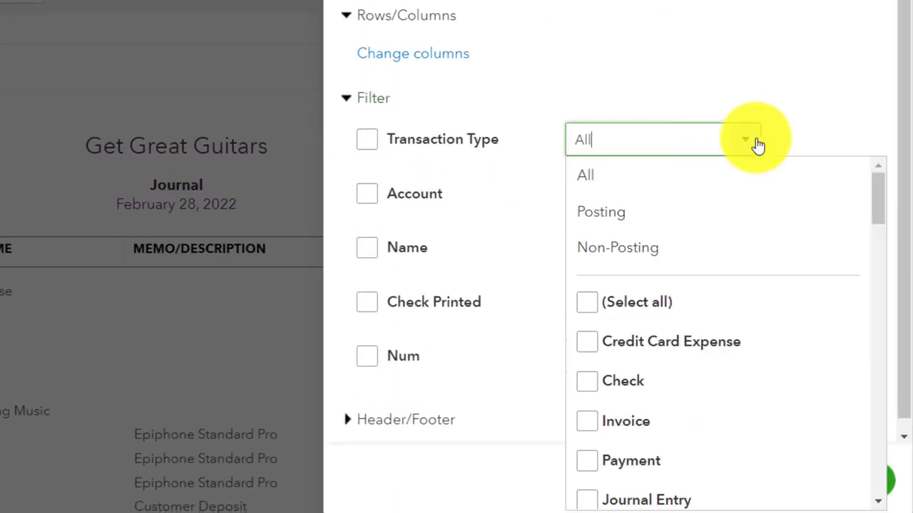
scroll(771, 305, down, 1)
scroll(770, 304, down, 1)
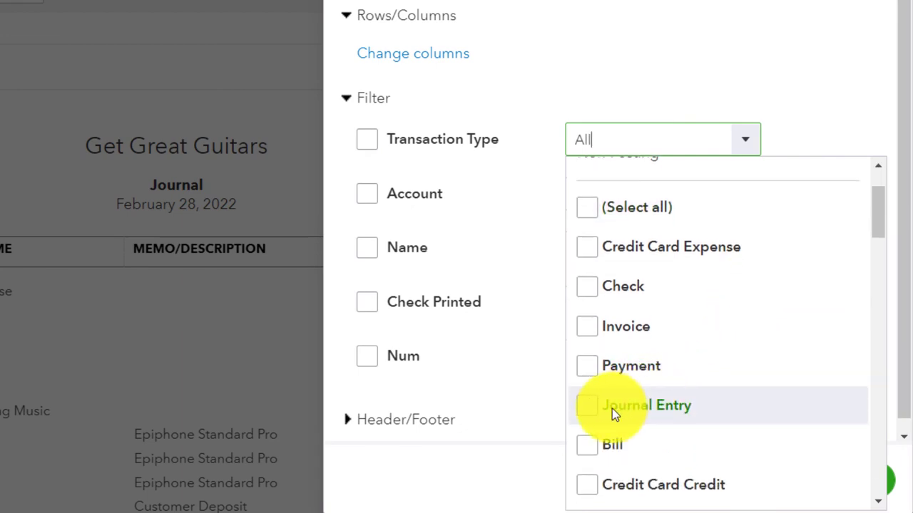
click(578, 413)
click(773, 55)
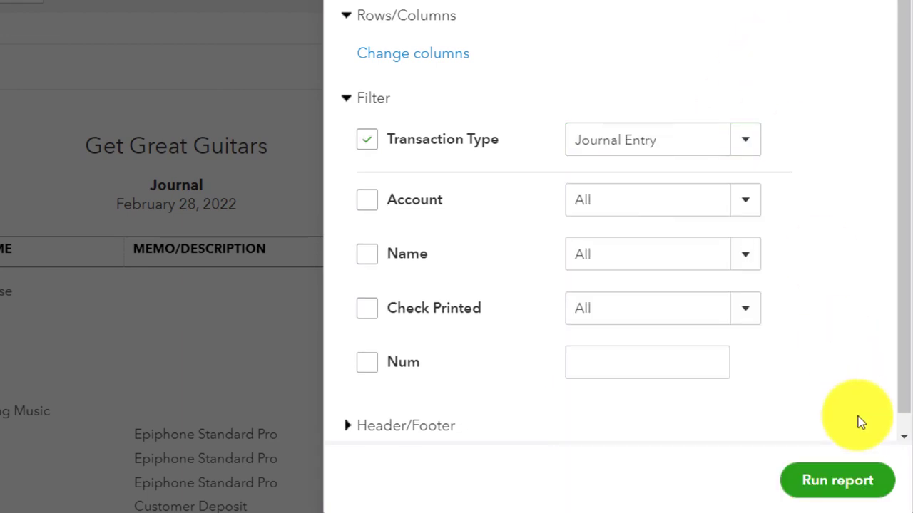
click(843, 488)
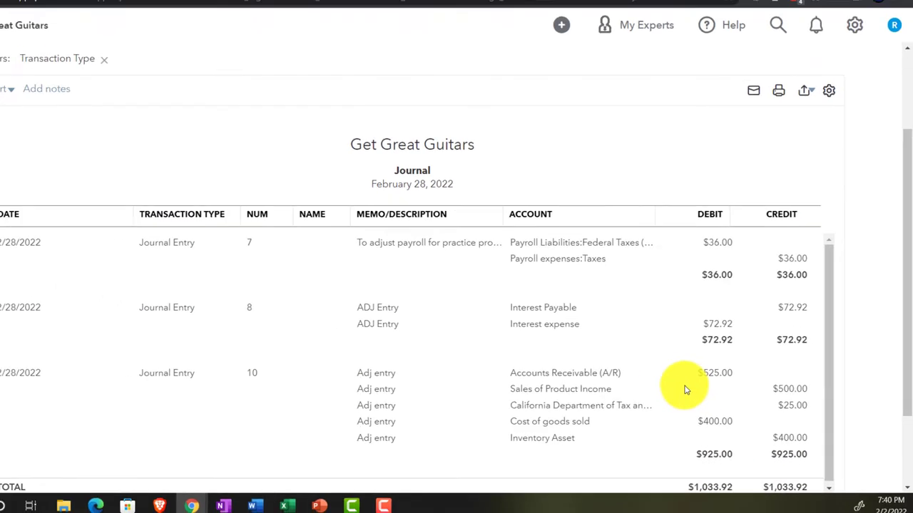
key(ctrl+plus)
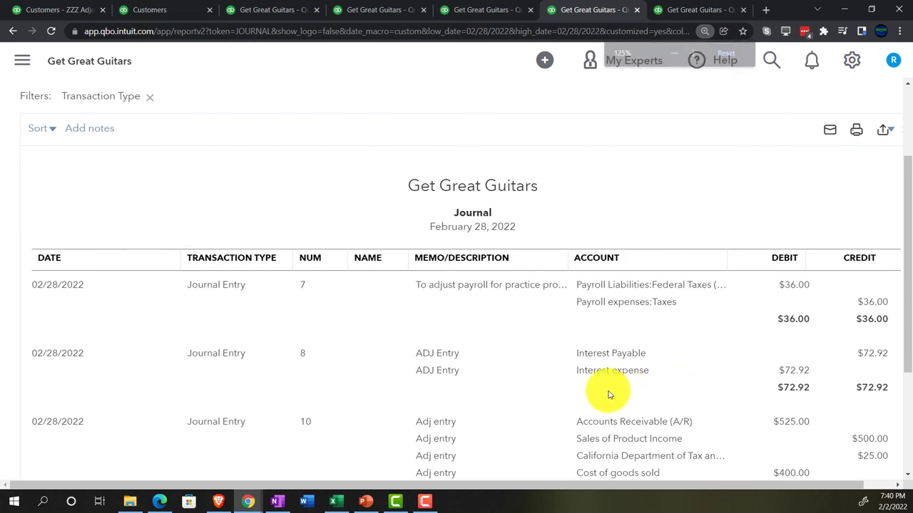
scroll(603, 395, down, 1)
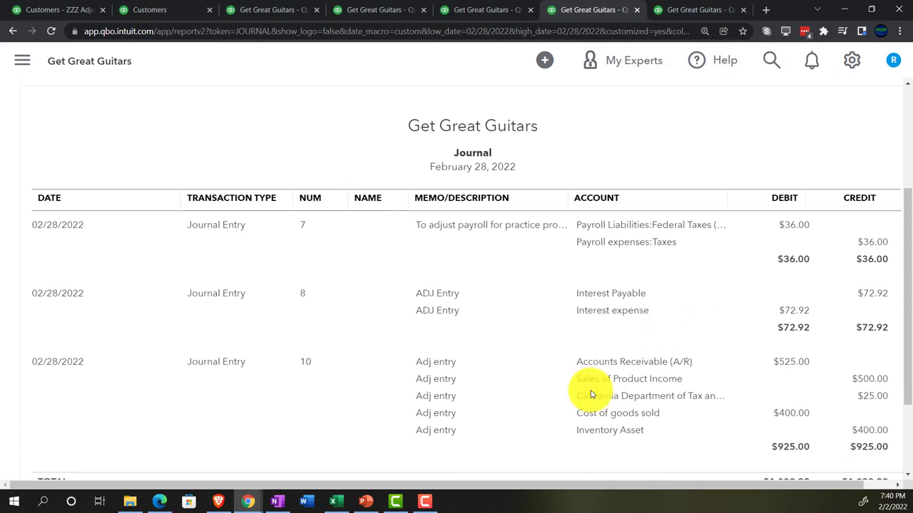